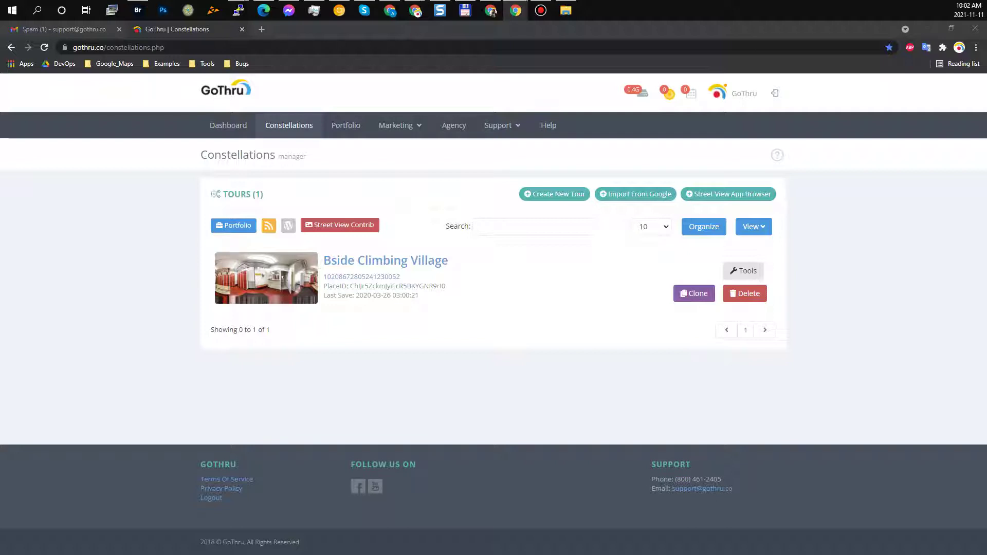
left_click(858, 278)
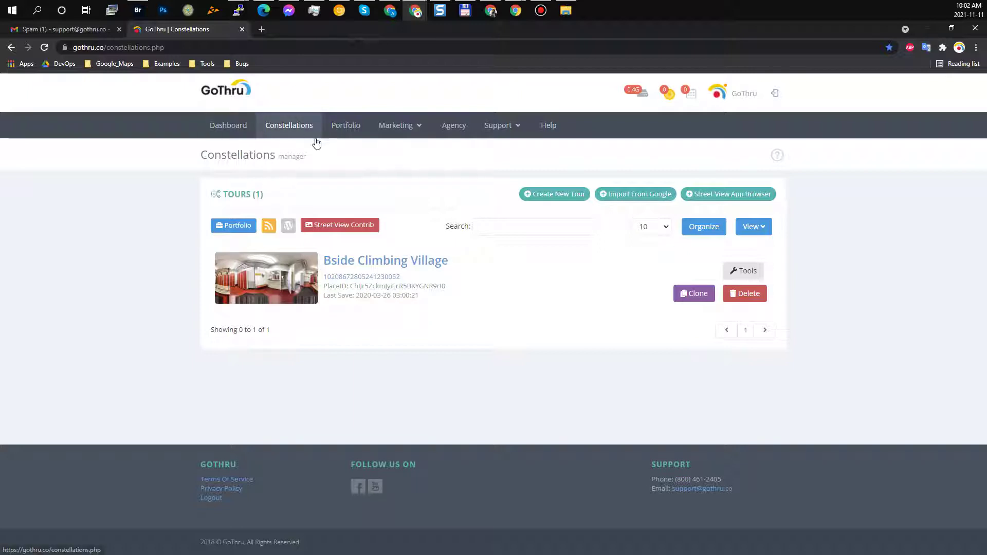
left_click(457, 199)
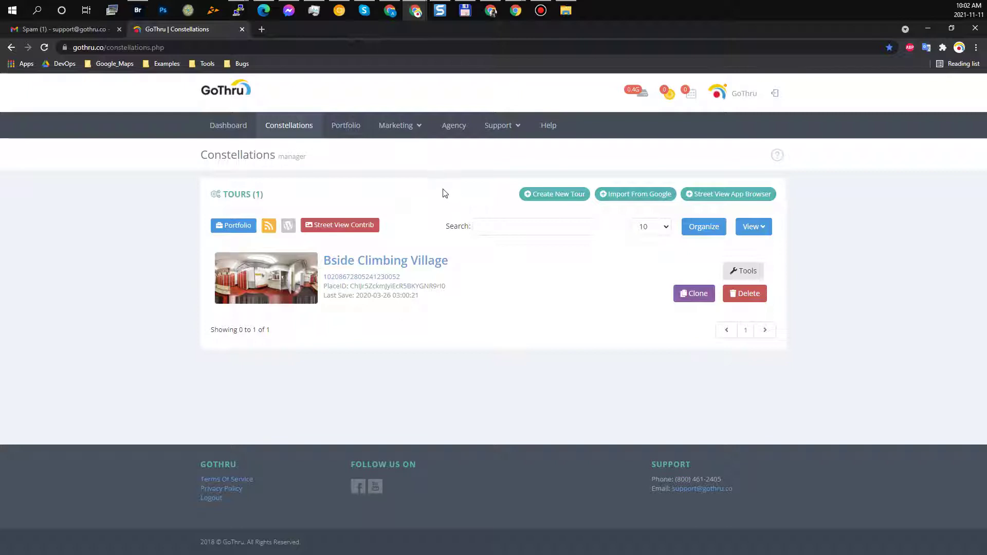
left_click(444, 192)
left_click(434, 186)
Step: Switch to Adobe Bridge and copy the business name "Kitchener Hyundai" from the panorama folder's path
left_click(137, 10)
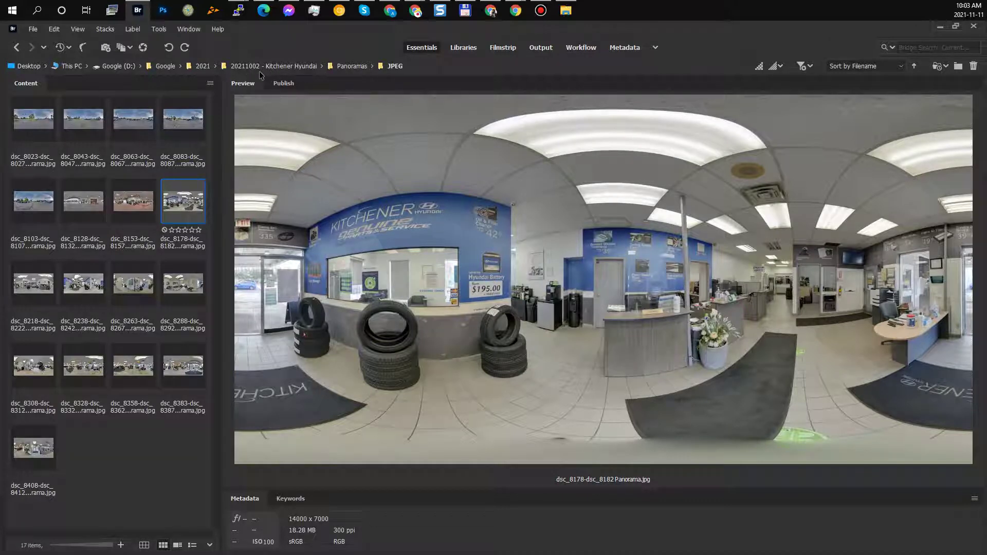
left_click(369, 71)
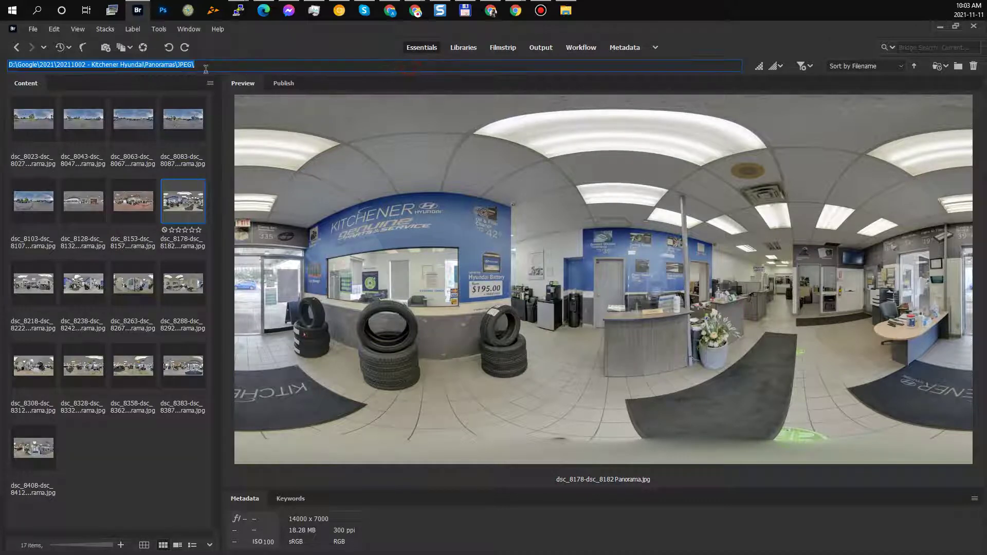
left_click(143, 66)
left_click_drag(144, 66, 101, 64)
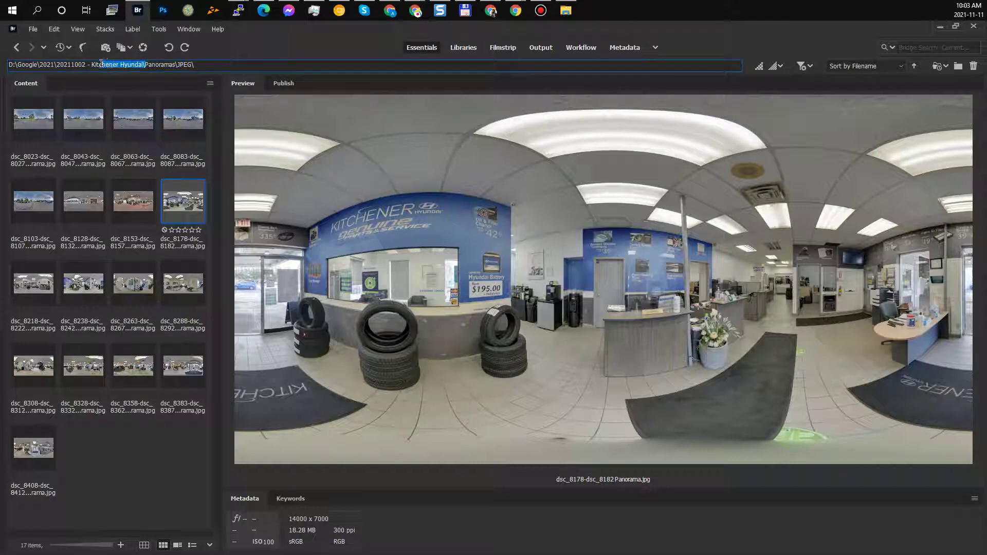
key("alt+Tab")
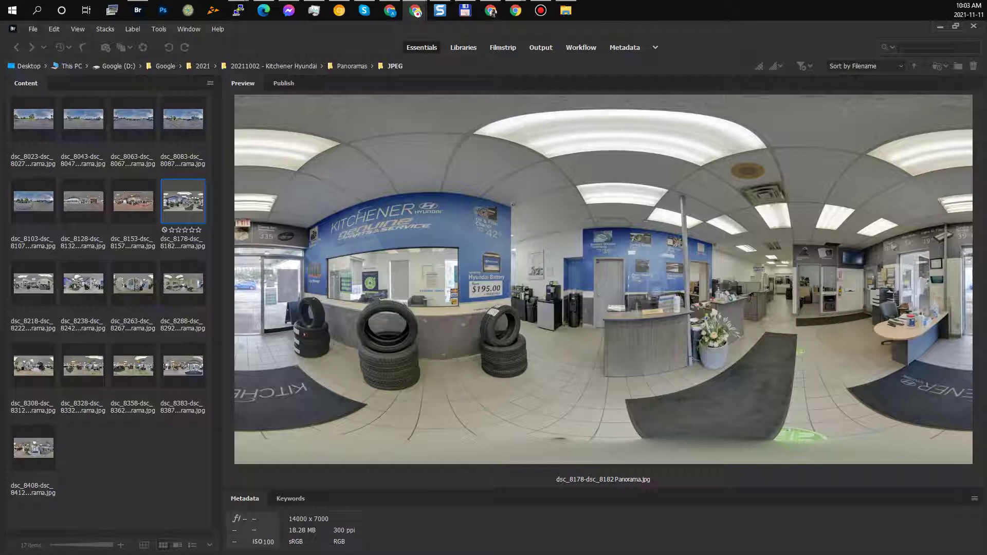
left_click(412, 66)
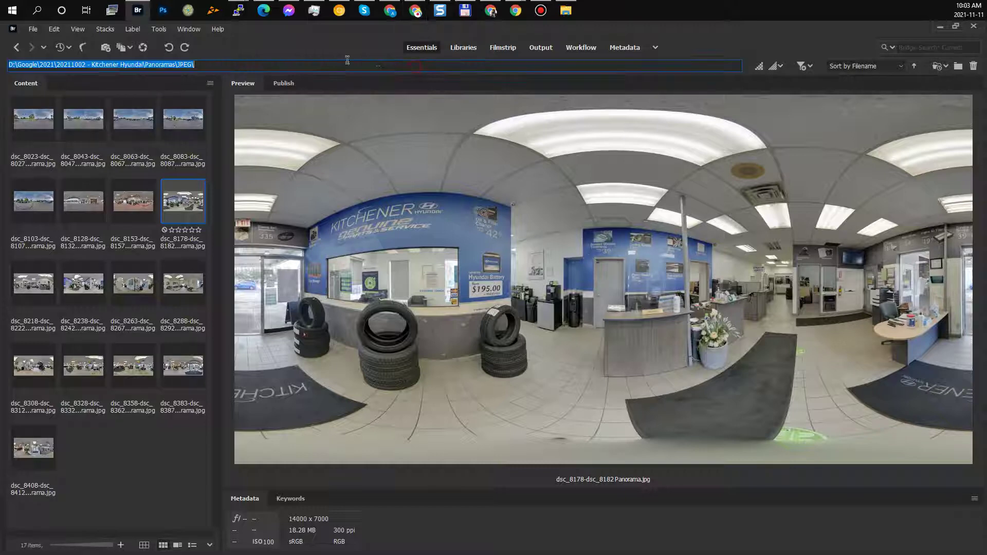
left_click(140, 66)
left_click_drag(143, 65, 95, 65)
key("ctrl+c")
left_click(175, 121)
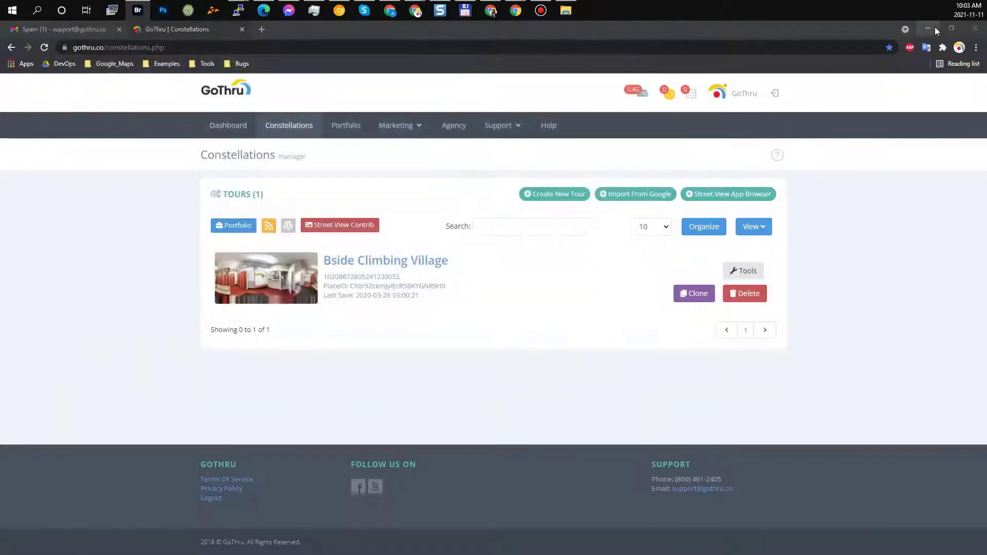
Step: Return to GoThru in Chrome and start creating a new tour of the Google Business type
left_click(939, 26)
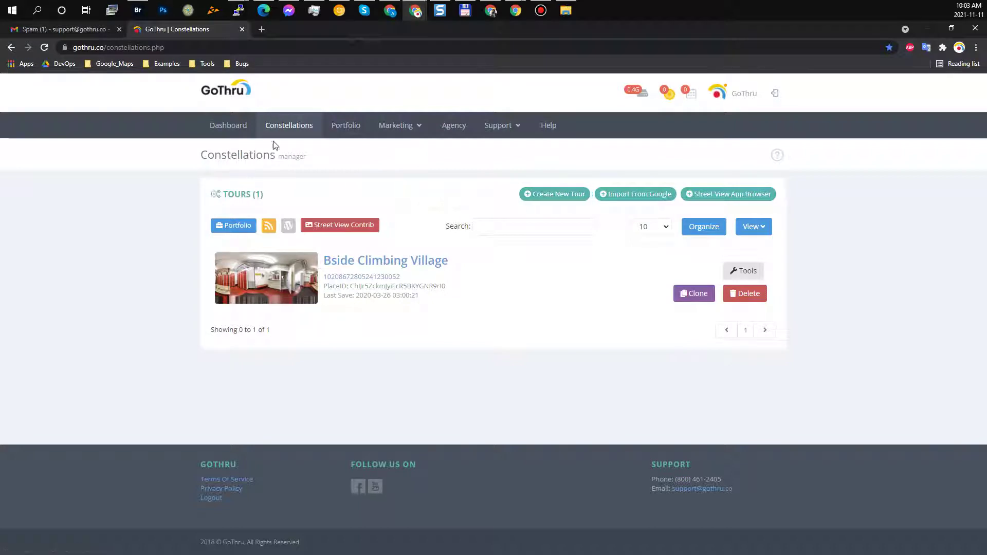
left_click(289, 133)
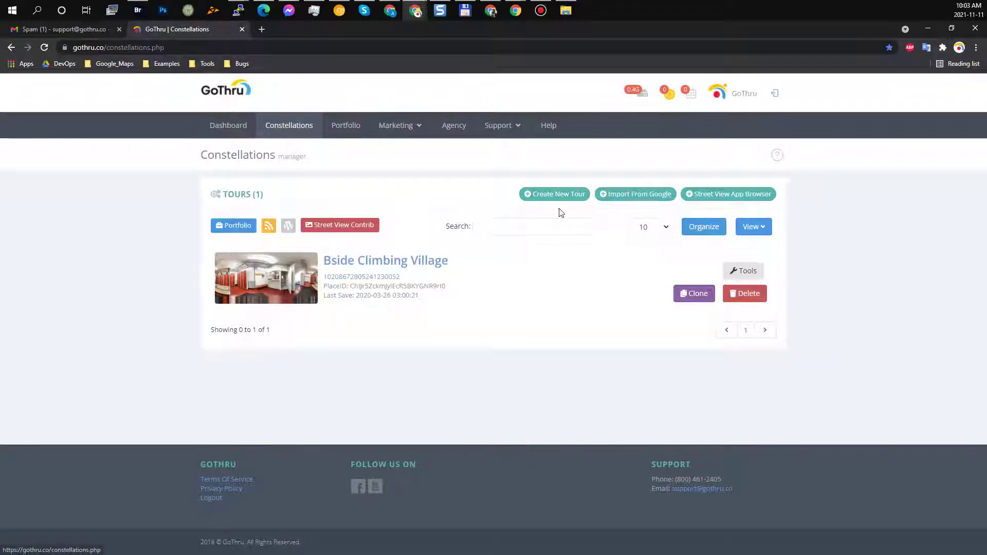
left_click(574, 198)
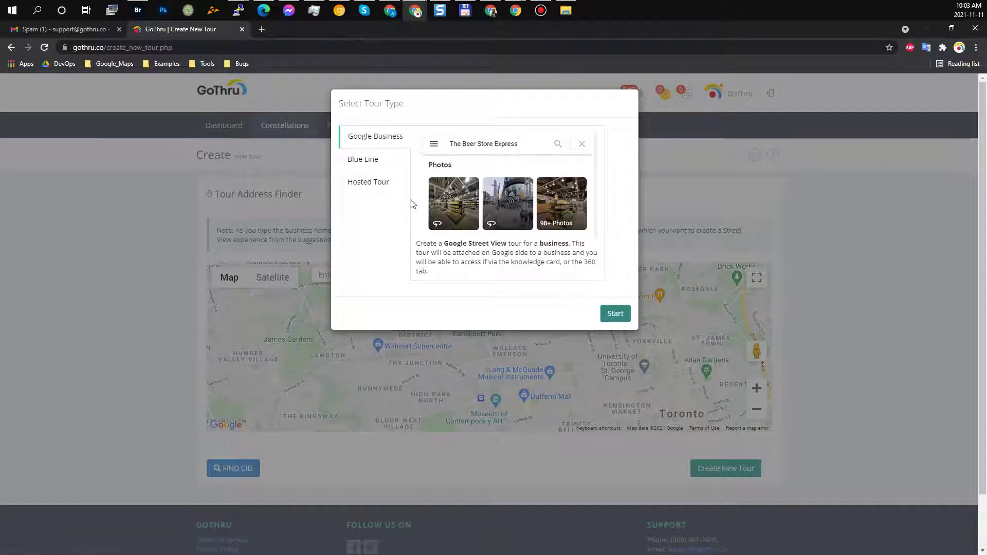
left_click(615, 314)
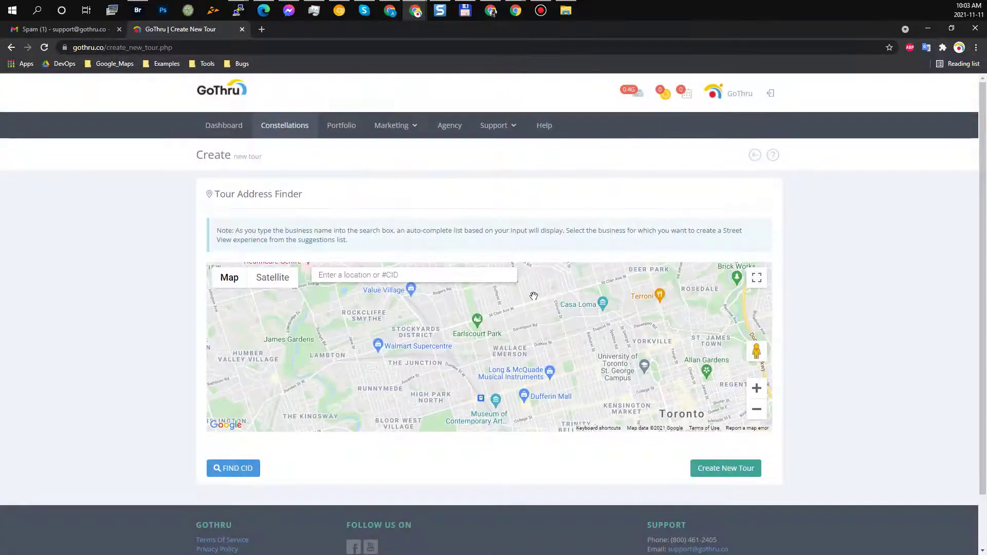
Step: Find "Kitchener Hyundai" in the Tour Address Finder and pick the suggestion on Alpine Road, Kitchener, ON, Canada
left_click(438, 275)
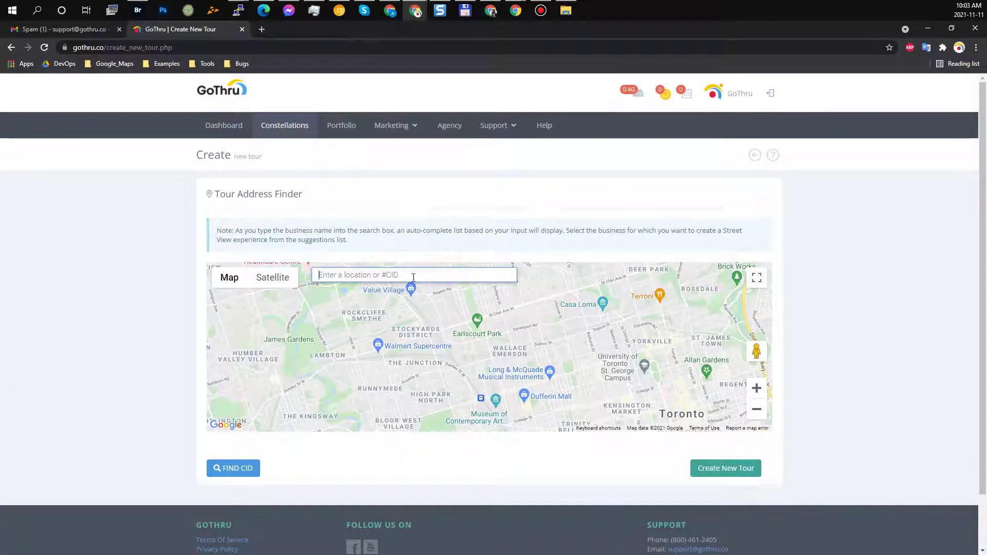
key("ctrl+v")
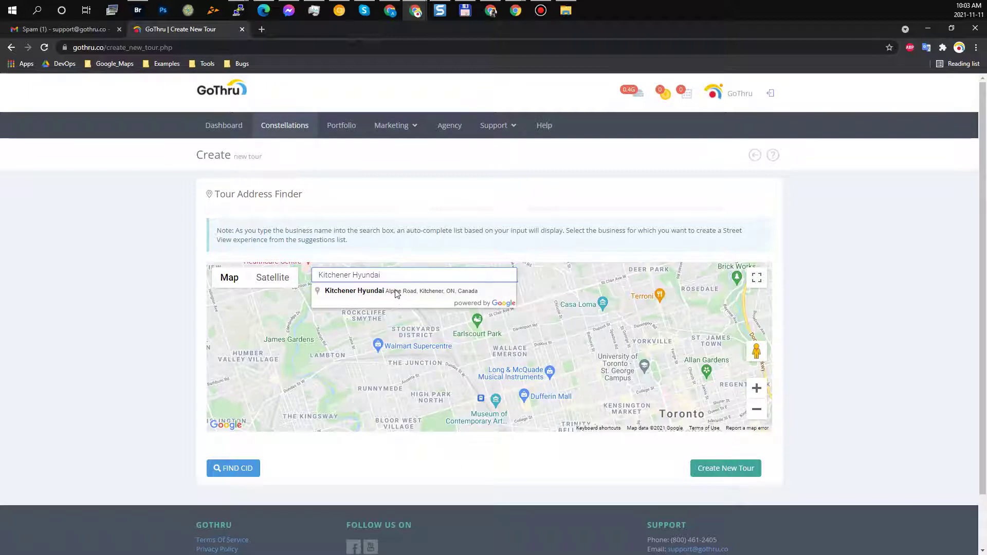
left_click(396, 292)
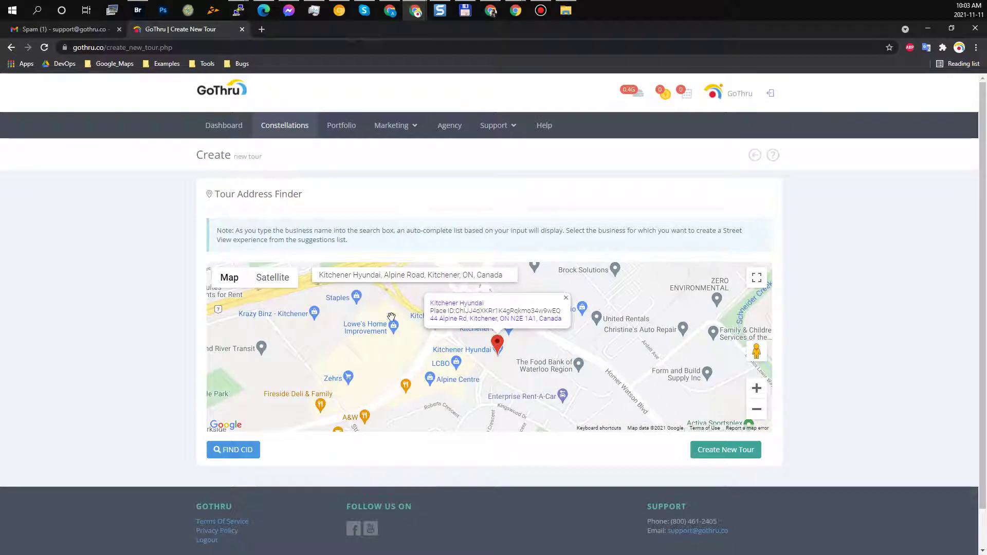
mouse_move(319, 277)
left_mouse_down()
mouse_move(512, 278)
mouse_move(310, 277)
left_mouse_up()
left_click(508, 278)
left_click(353, 276)
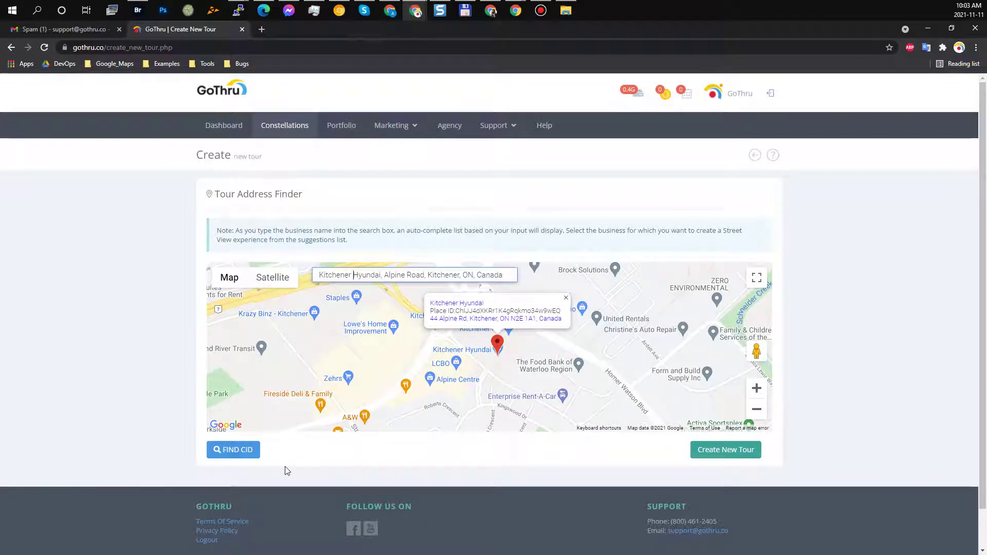
Step: Open the CID finder page and search Google for "Kitchener Hyundai" in a new browser tab
left_click(225, 451)
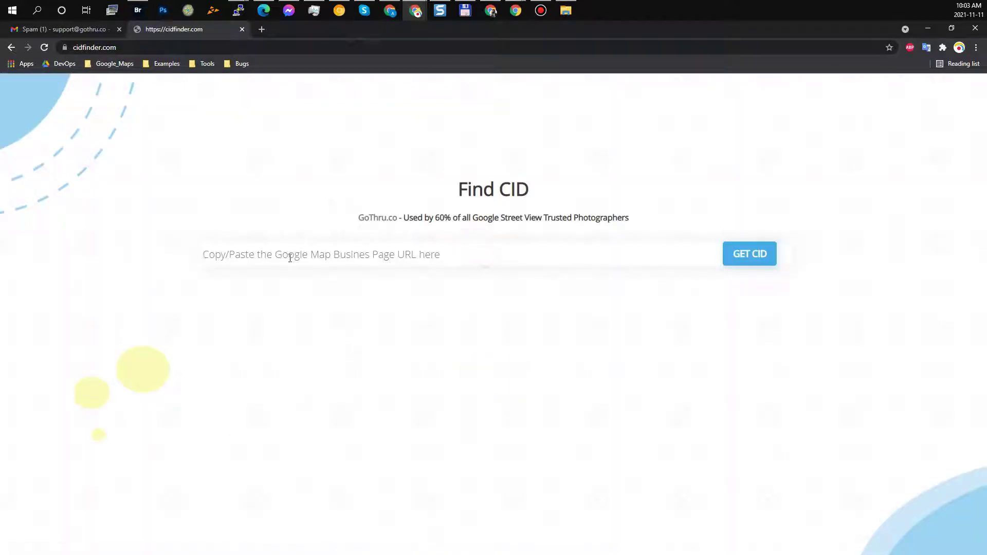
left_click(290, 258)
left_click(261, 29)
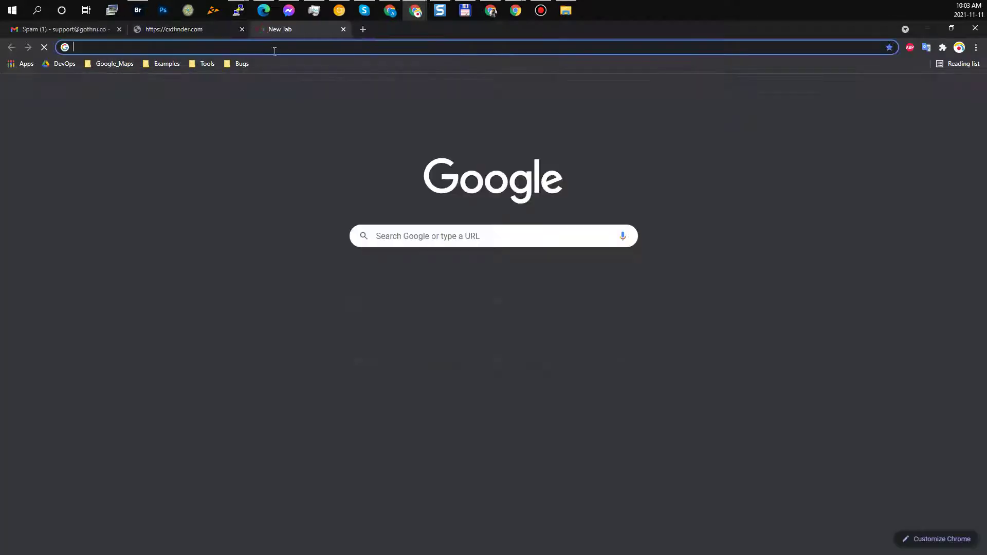
type("v")
key("BackSpace")
key("ctrl+v")
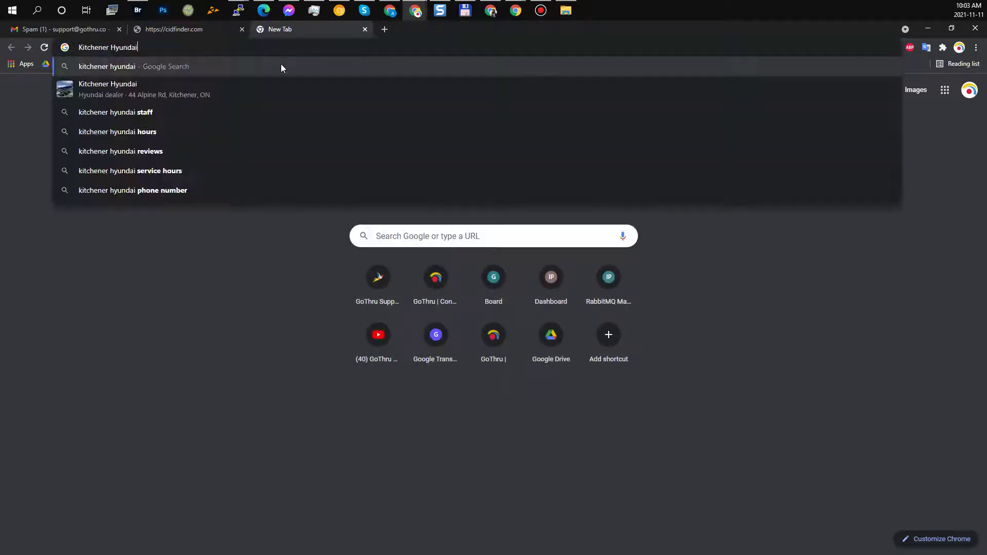
key("Return")
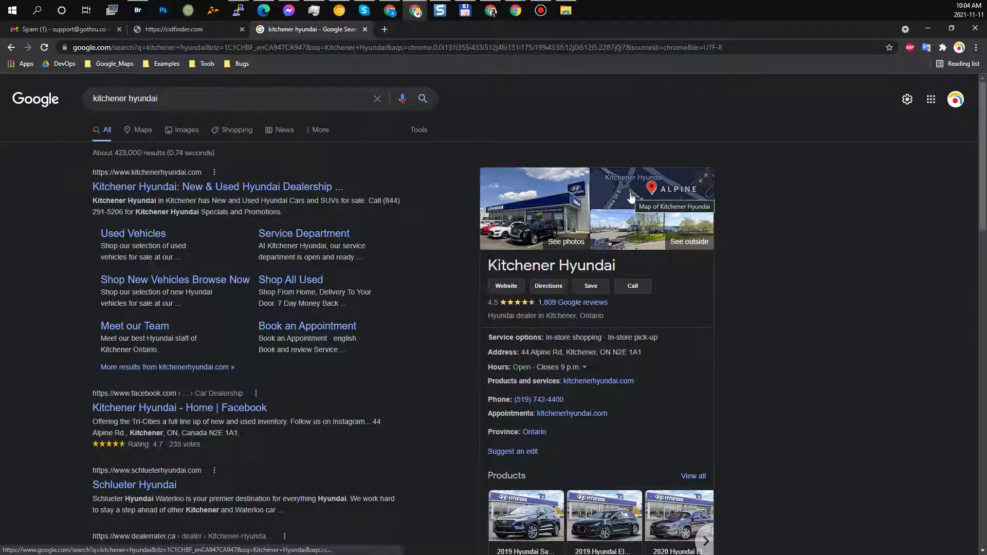
Step: Go back to the Create New Tour page, restart the Google Business tour and open the CID finder in its own tab
left_click(160, 31)
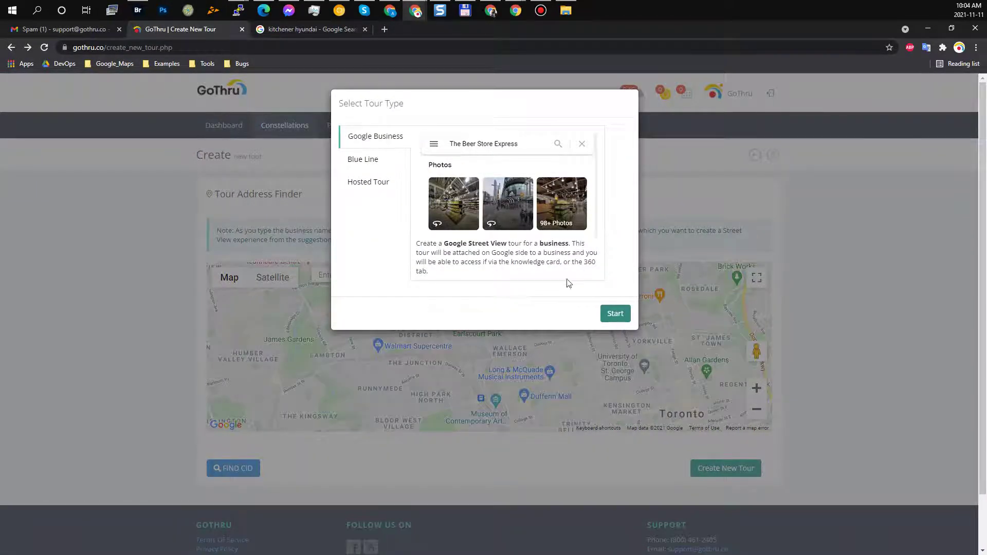
left_click(613, 314)
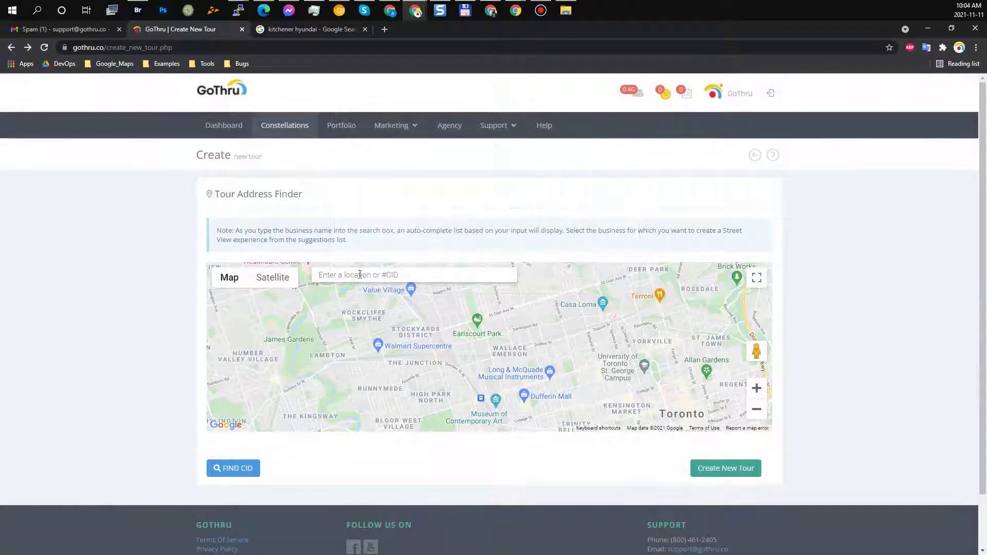
left_click(239, 468)
left_click(283, 30)
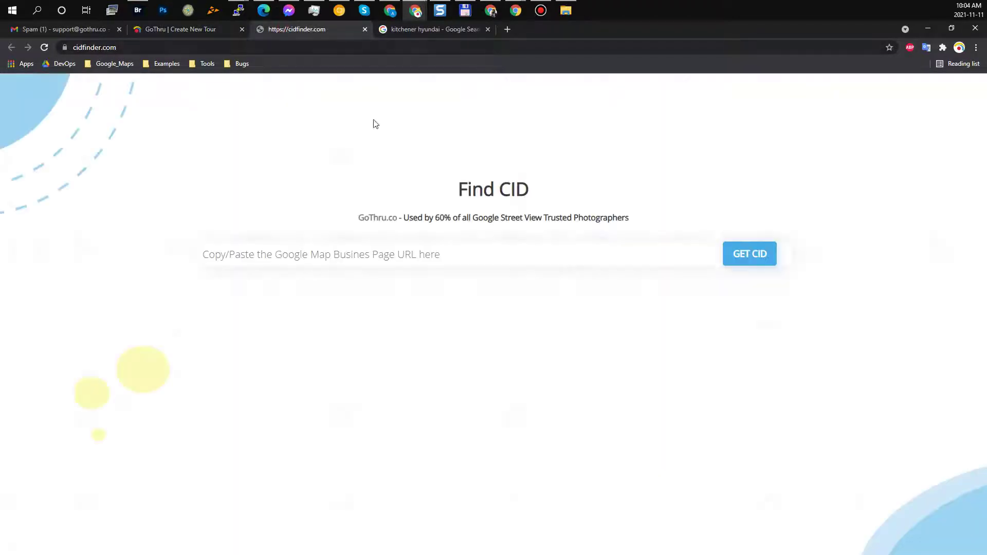
Step: Open Kitchener Hyundai's Google Maps page from the Google search results and copy its URL
left_click(412, 30)
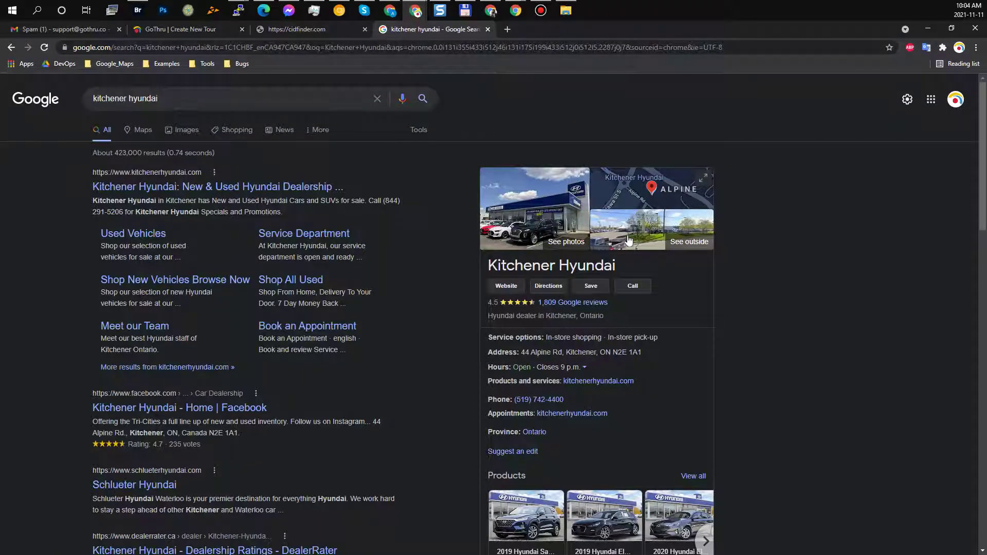
left_click(649, 189)
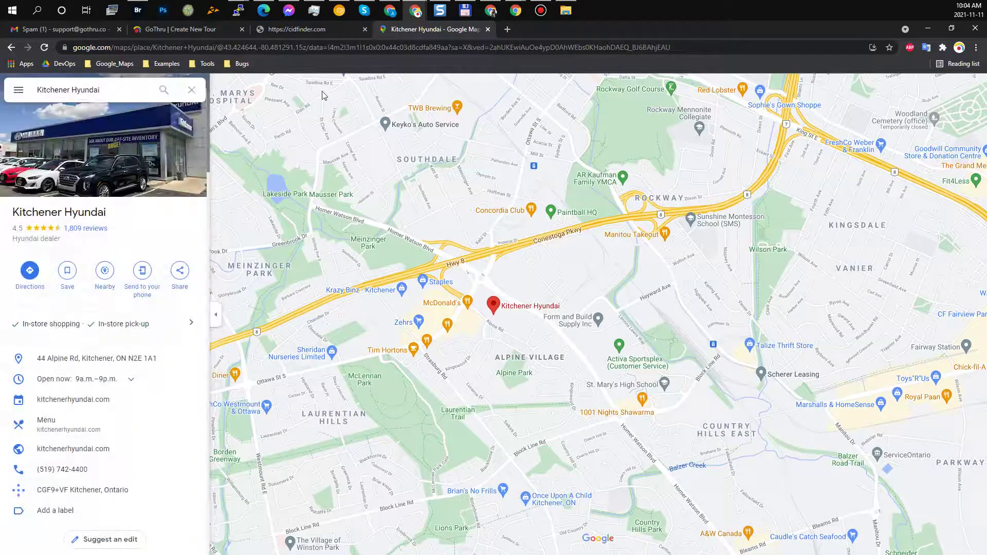
left_click(440, 47)
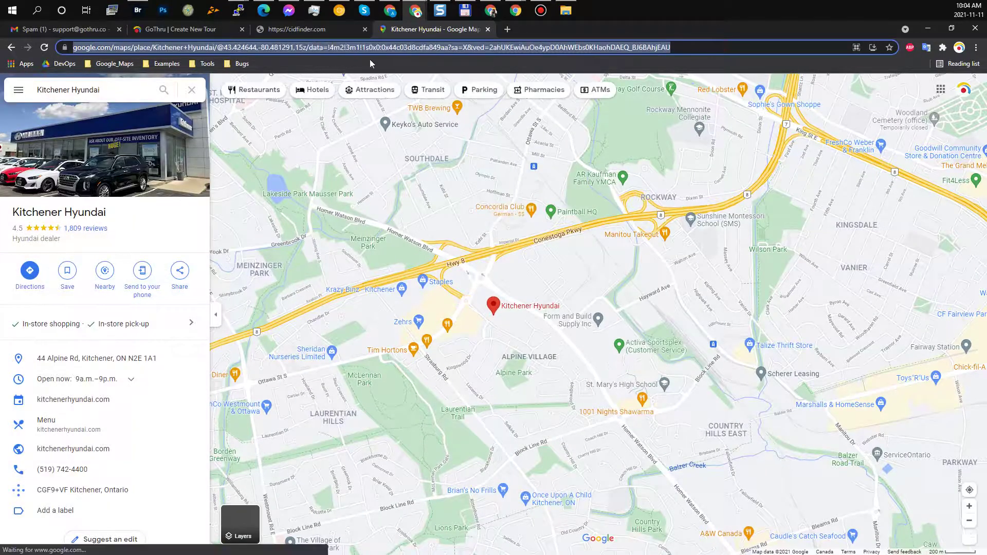
right_click(440, 46)
left_click(476, 103)
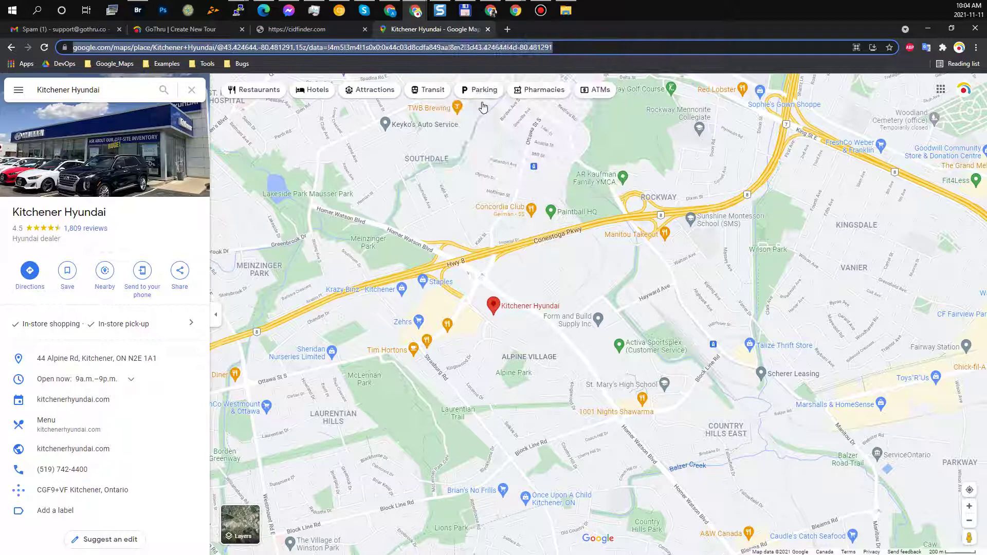
Step: Paste the copied Google Maps URL into the CID finder and get the business's CID
left_click(301, 29)
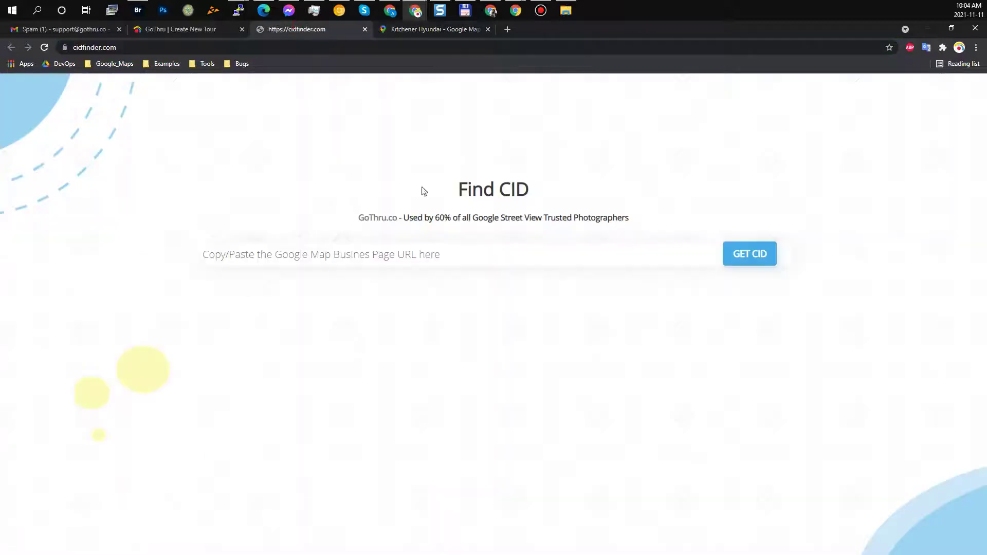
left_click(424, 266)
key("ctrl+v")
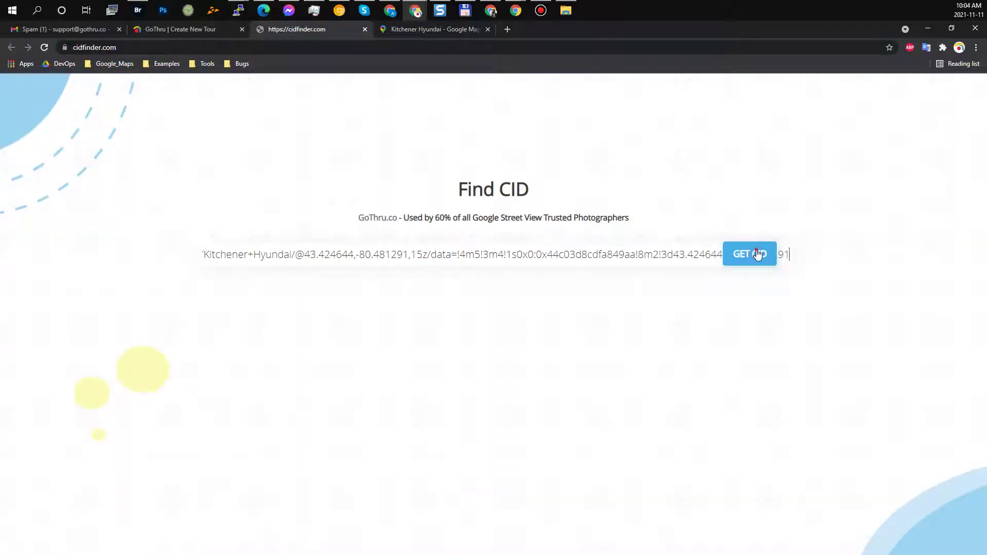
left_click(758, 254)
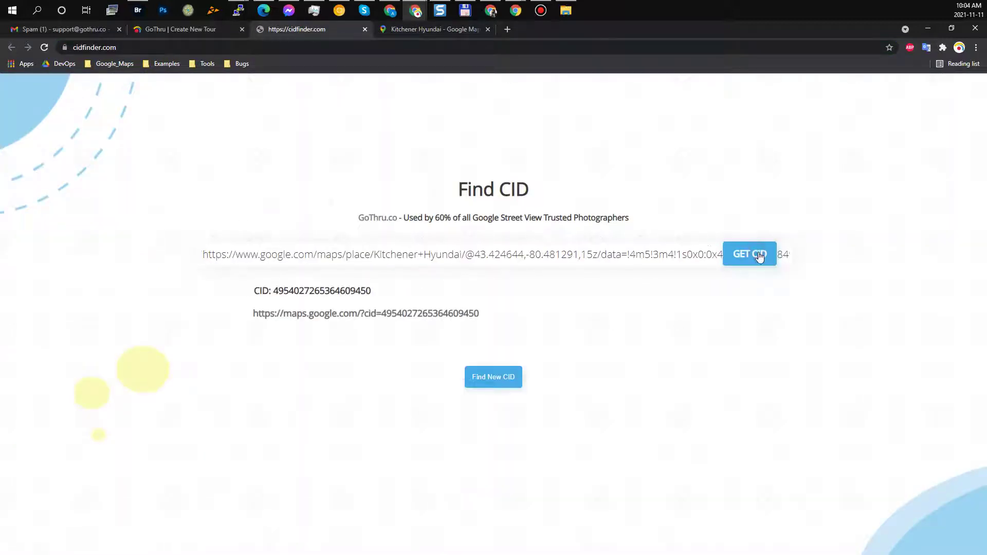
Step: Copy the CID number generated for Kitchener Hyundai
double_click(310, 291)
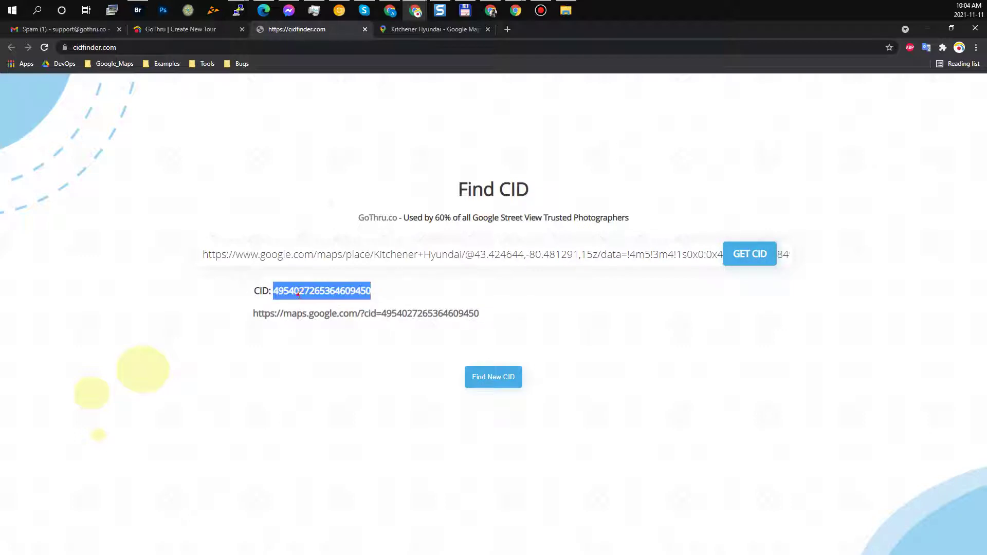
left_click(303, 292)
double_click(306, 292)
right_click(308, 291)
left_click(344, 303)
Step: Paste the copied CID into the Tour Address Finder's location field on the GoThru new tour page
left_click(207, 36)
left_click(413, 272)
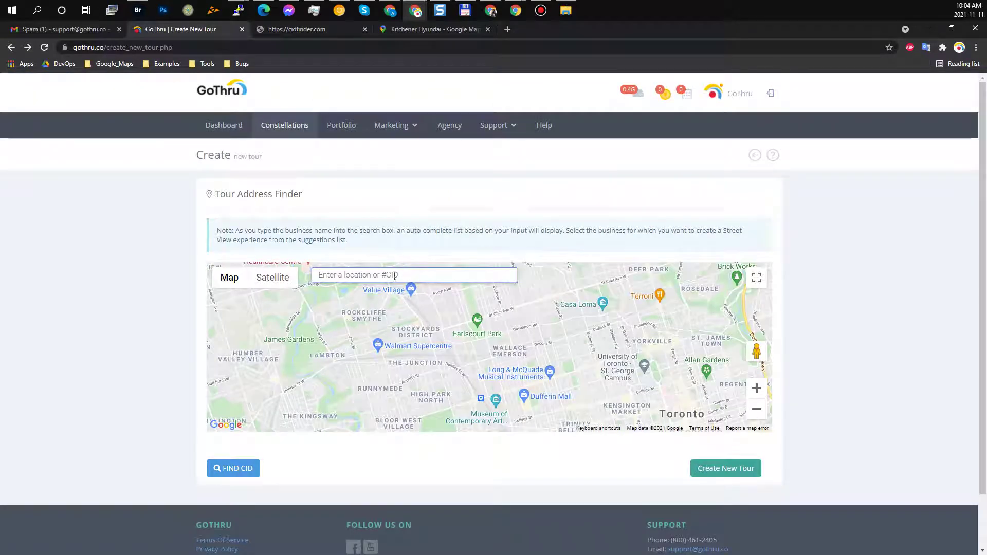
type("v")
left_click_drag(394, 275, 301, 276)
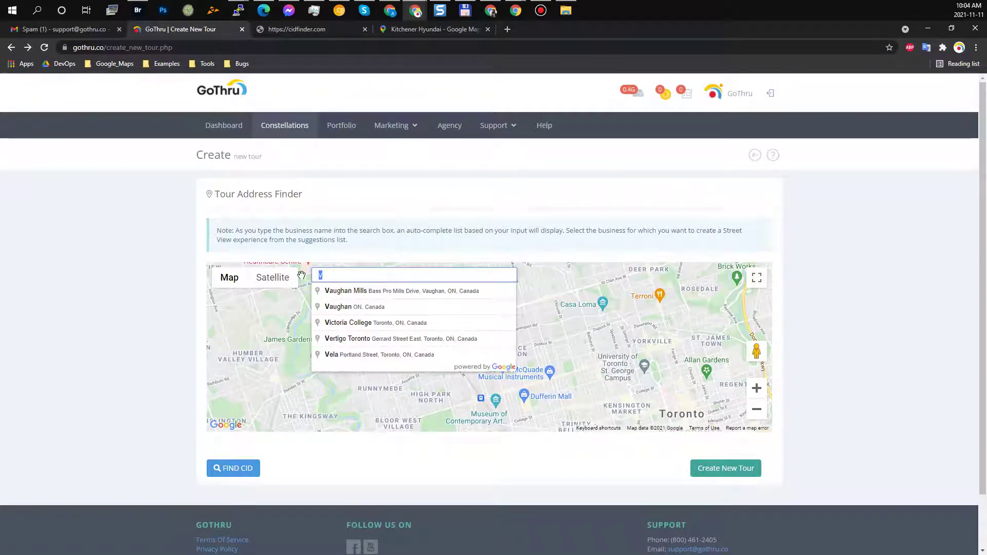
key("ctrl+v")
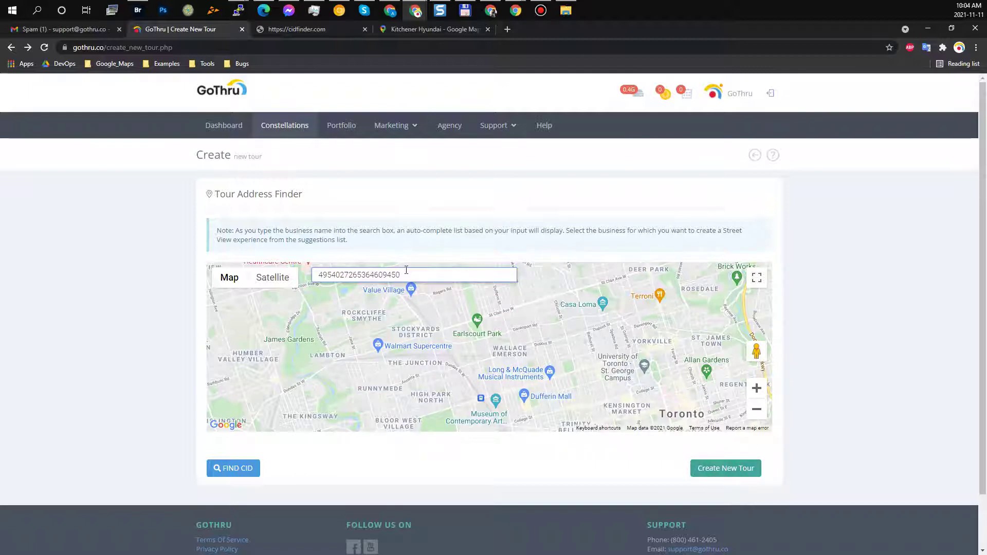
left_click_drag(403, 278, 297, 280)
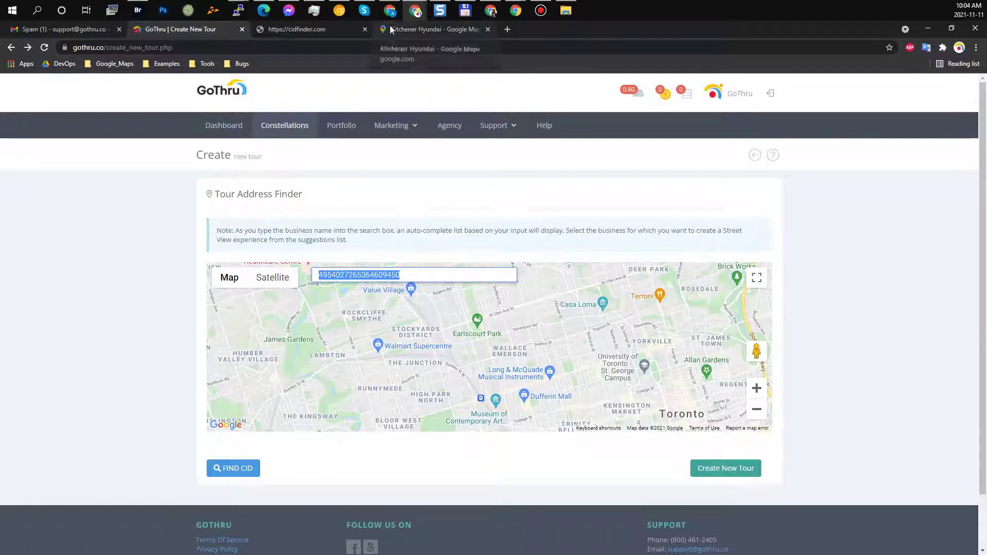
Step: Replace the pasted CID in the location field with a # sign and clear the field again
left_click(402, 275)
left_click_drag(404, 278, 319, 276)
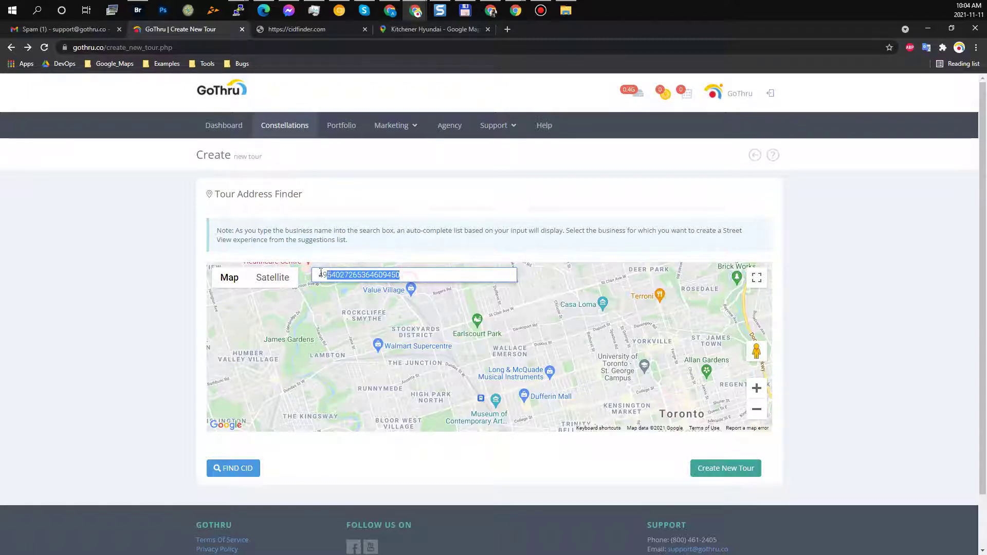
type("#")
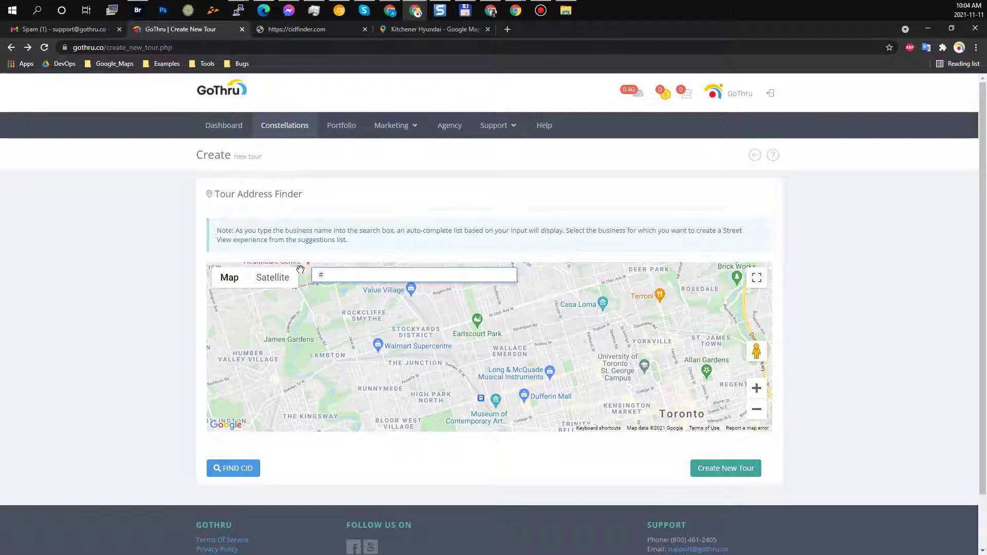
key("BackSpace")
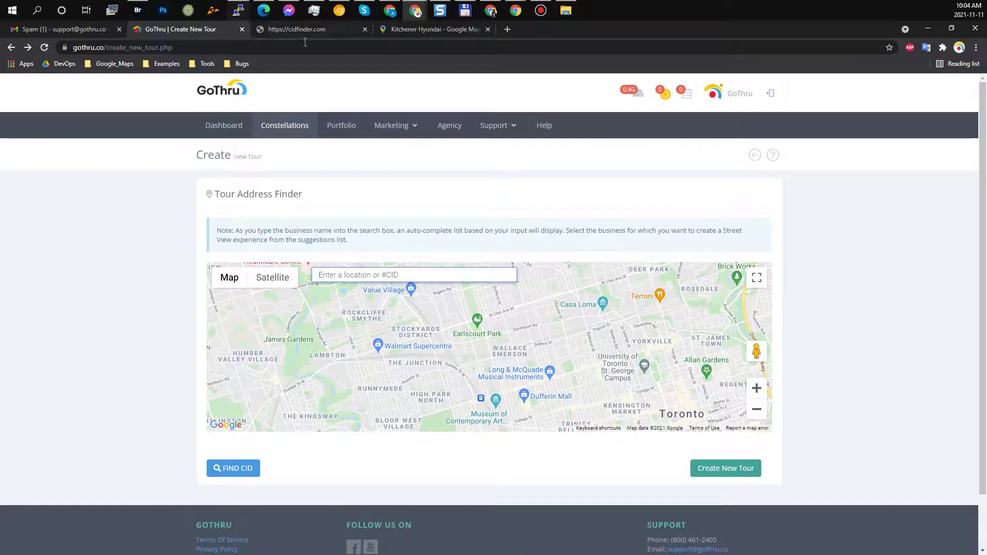
Step: Copy the business name from Kitchener Hyundai's Google Maps page and return to the GoThru new tour page
left_click(446, 30)
left_click_drag(117, 212, 14, 210)
left_click(180, 30)
Step: Paste the business name into the location field, choose the Kitchener Hyundai suggestion on Alpine Road, and create the new tour
left_click(410, 276)
key("ctrl+v")
left_click(396, 294)
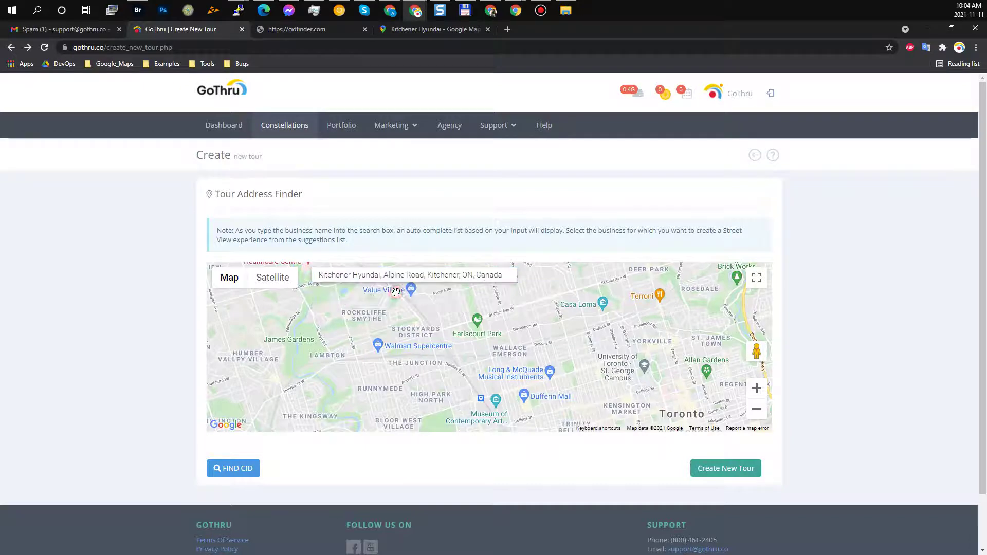
left_click(721, 458)
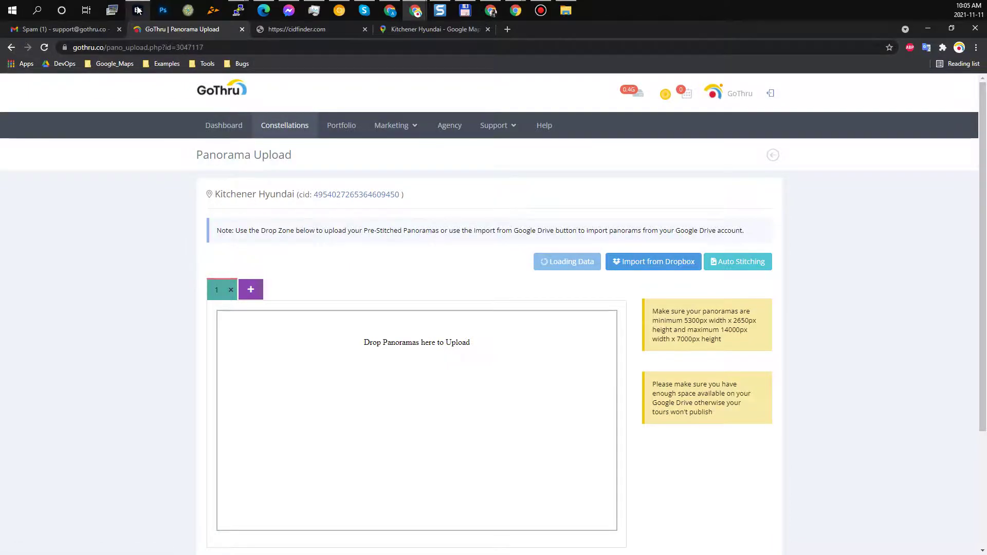
Step: Upload all 17 panoramas from the Kitchener Hyundai JPEG folder in Adobe Bridge to the tour's panorama drop zone and check their upload progress
left_click(138, 10)
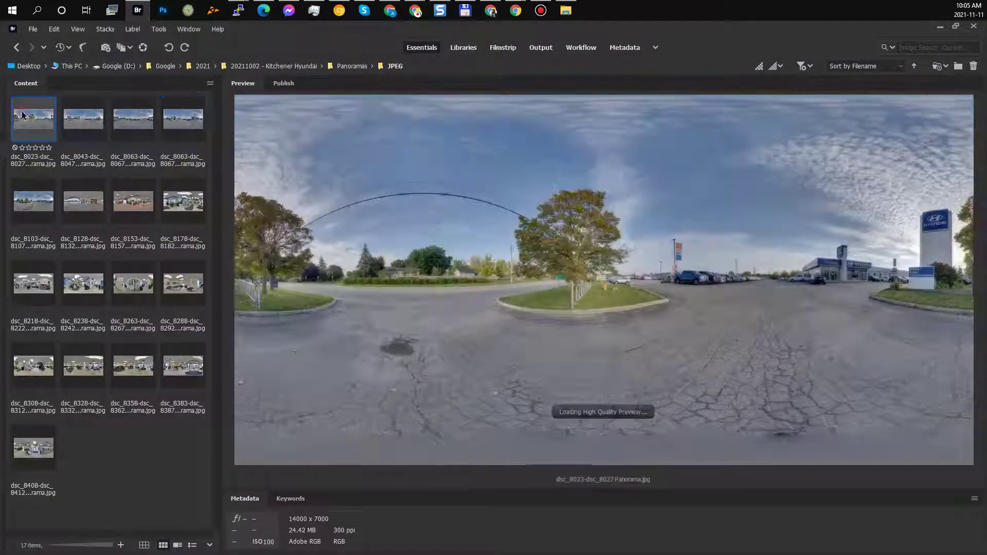
left_click(44, 464, "shift")
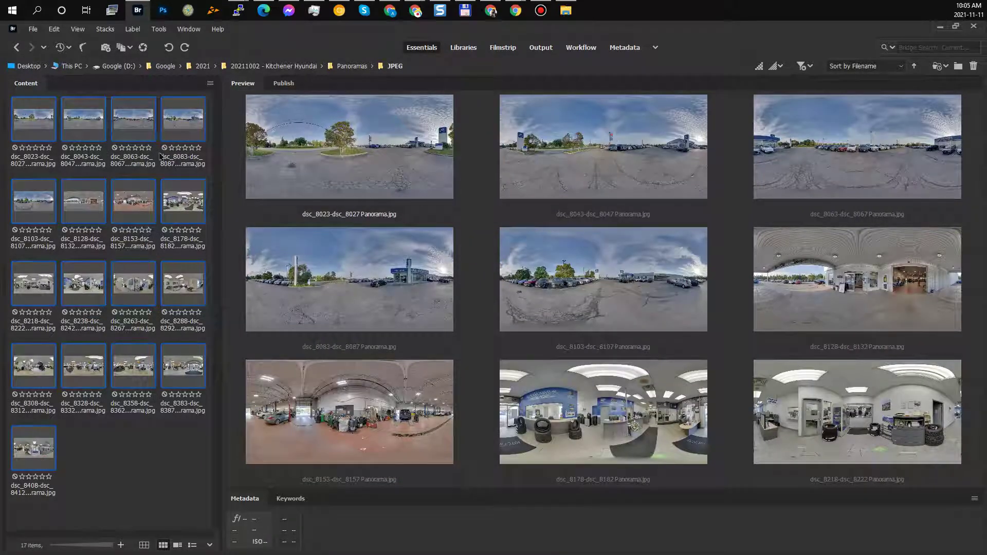
left_click_drag(176, 126, 378, 429)
scroll(154, 363, "down", 2)
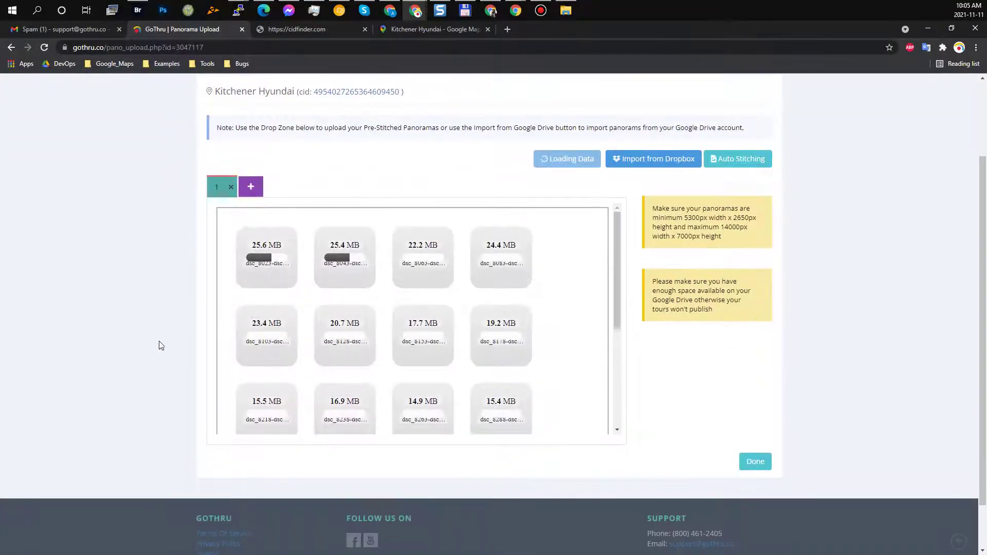
scroll(612, 288, "down", 2)
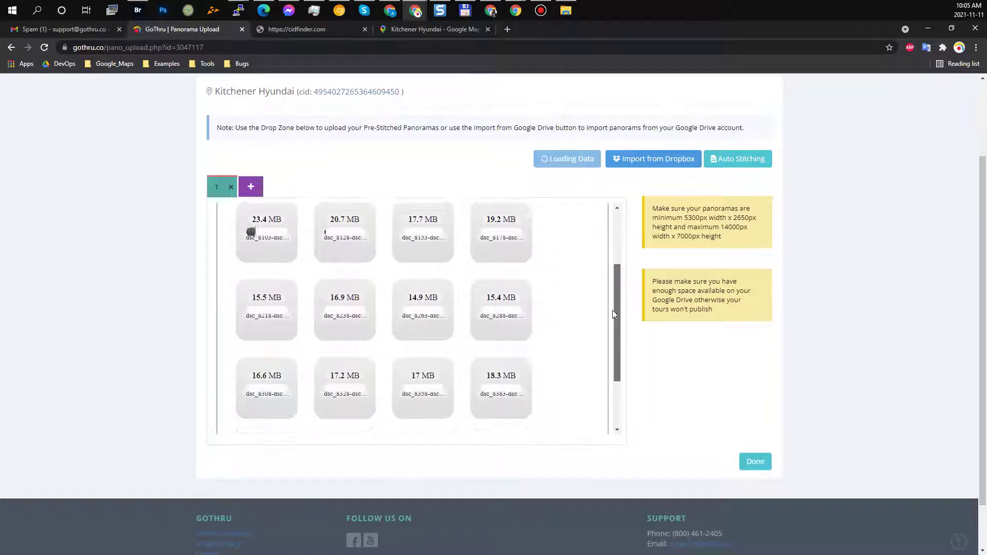
scroll(609, 273, "up", 2)
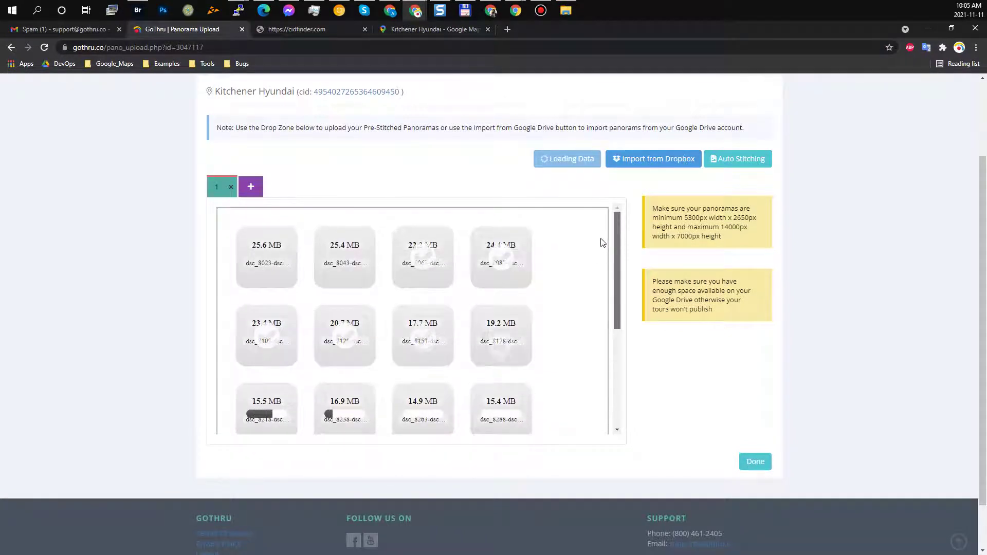
scroll(616, 240, "down", 2)
scroll(624, 301, "down", 2)
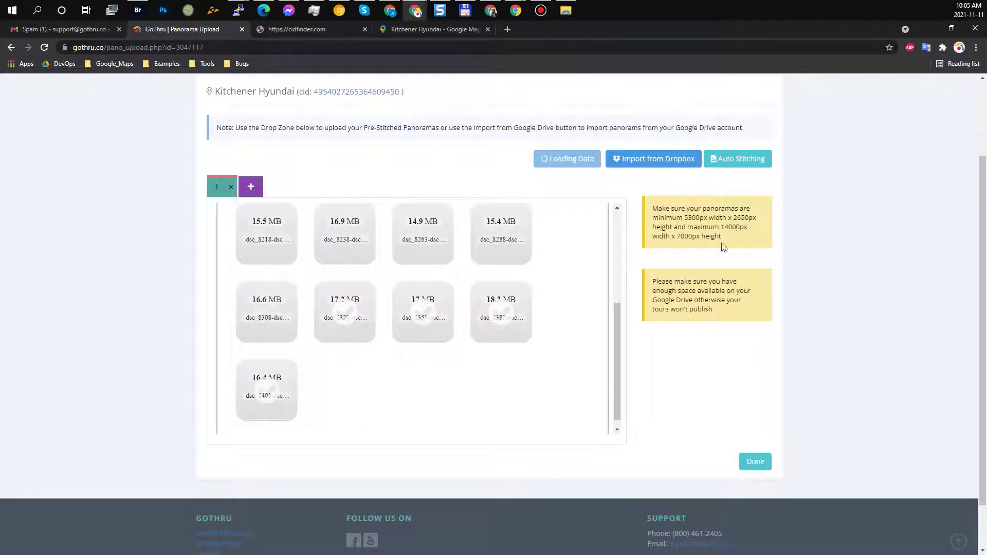
Step: Examine the note on the minimum and maximum panorama dimensions on the Panorama Upload page
scroll(723, 248, "up", 1)
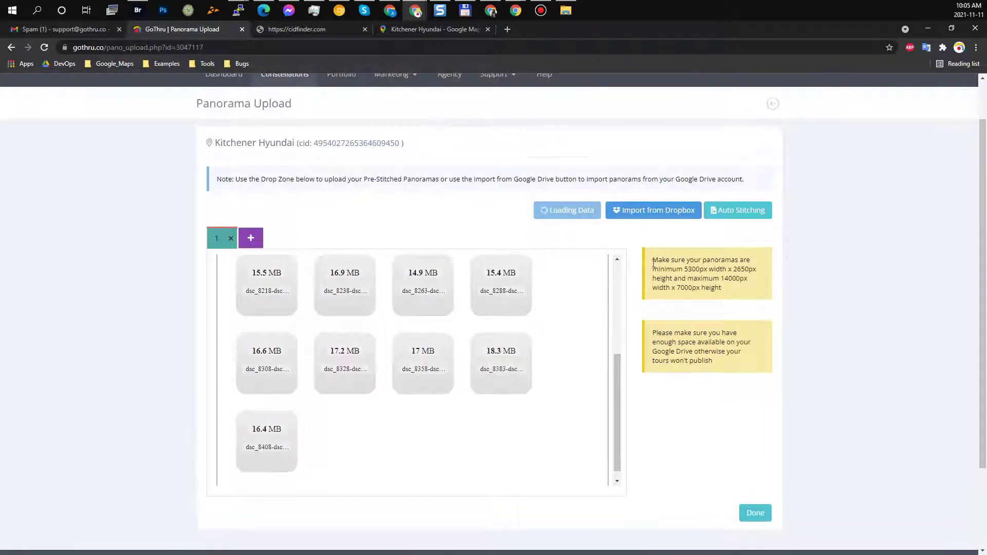
left_click_drag(654, 263, 750, 284)
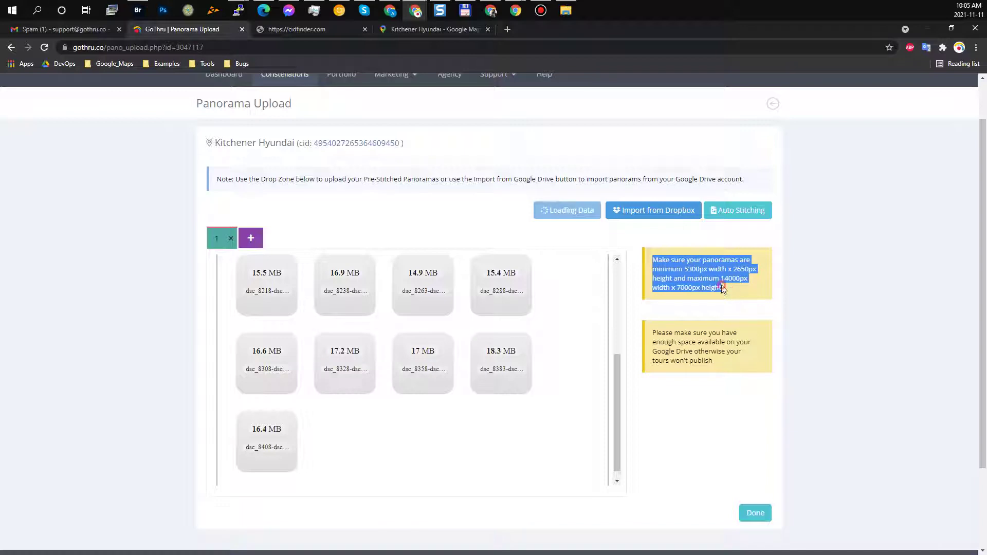
left_click(675, 264)
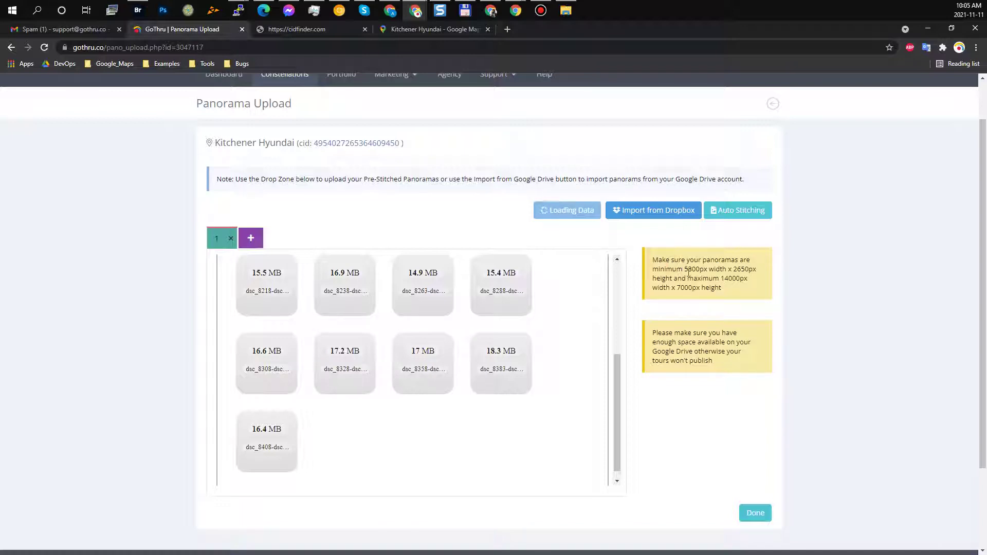
left_click_drag(689, 273, 771, 276)
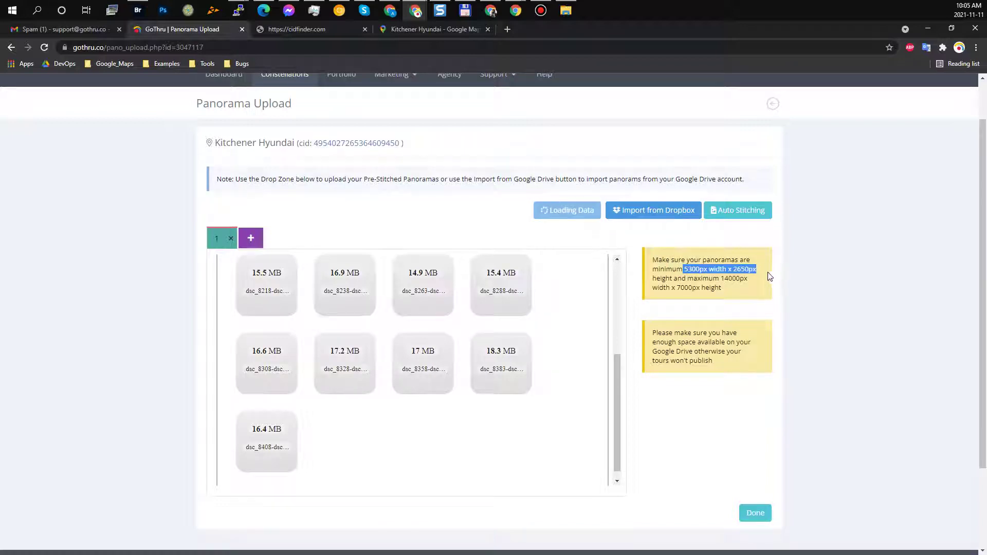
left_click(756, 273)
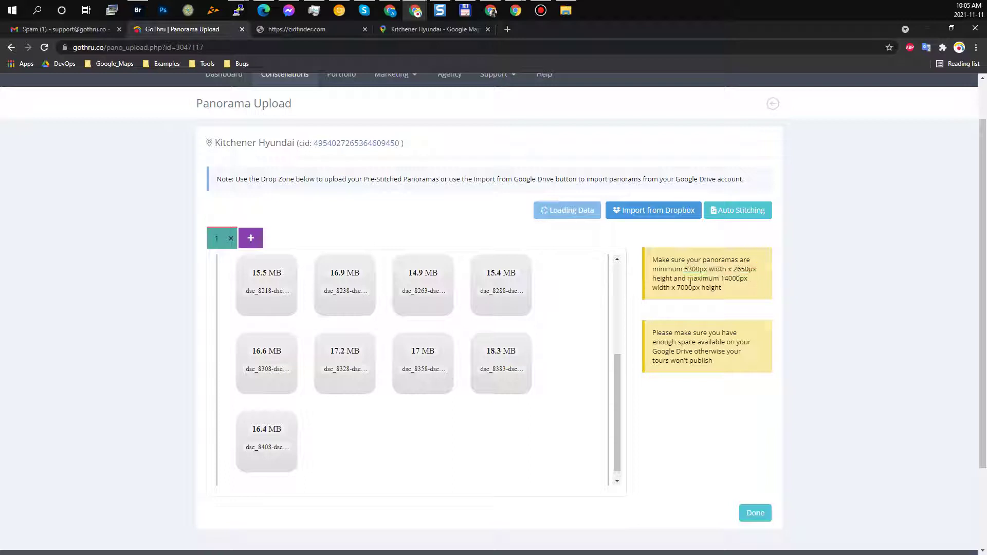
left_click_drag(684, 271, 757, 269)
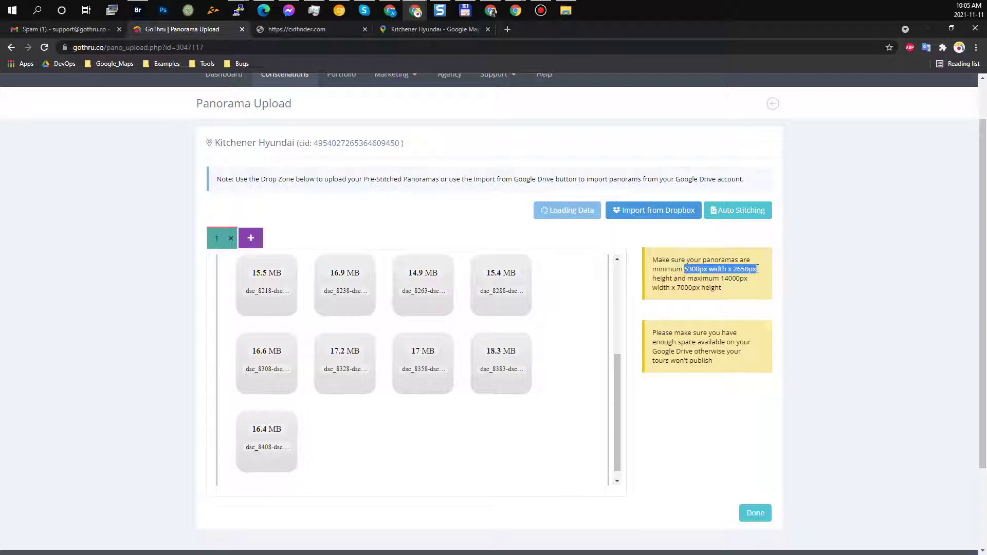
left_click(750, 286)
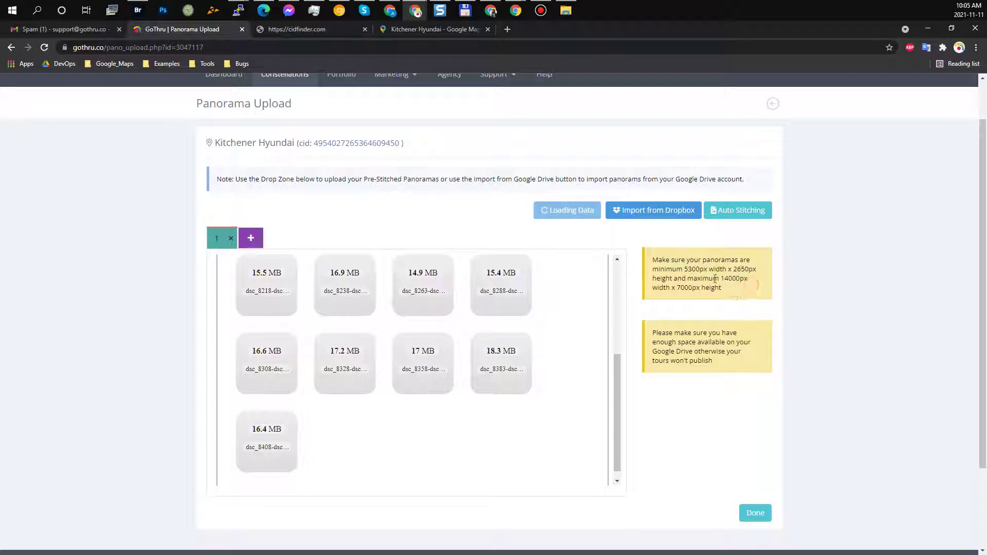
scroll(693, 289, "up", 1)
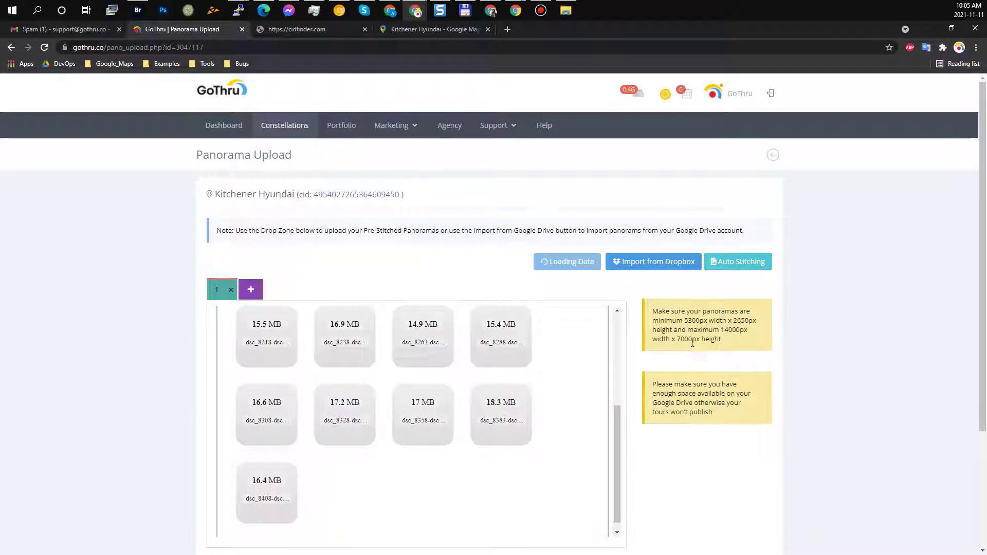
scroll(693, 320, "down", 1)
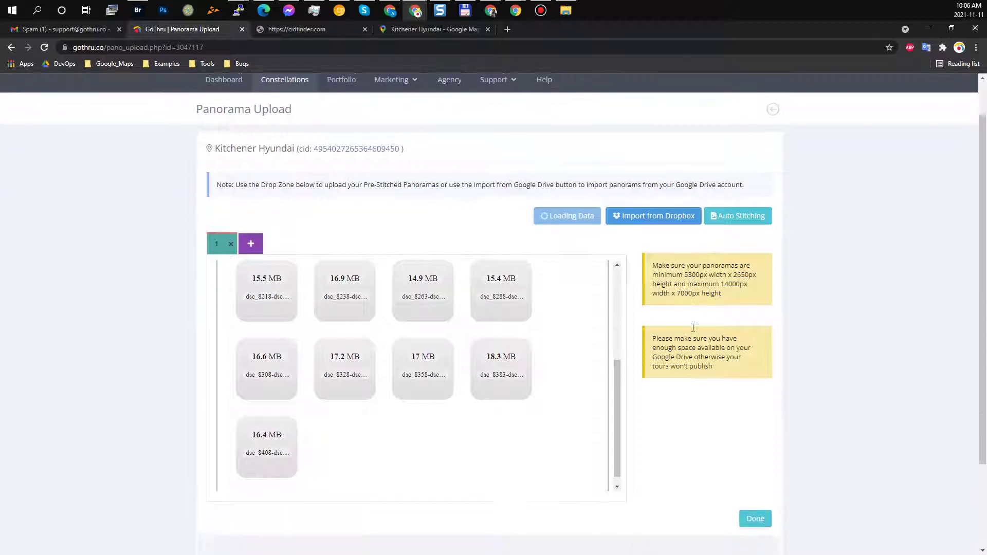
Step: Finish the panorama upload and open the tour's Edit page to review the uploaded panoramas
left_click(754, 514)
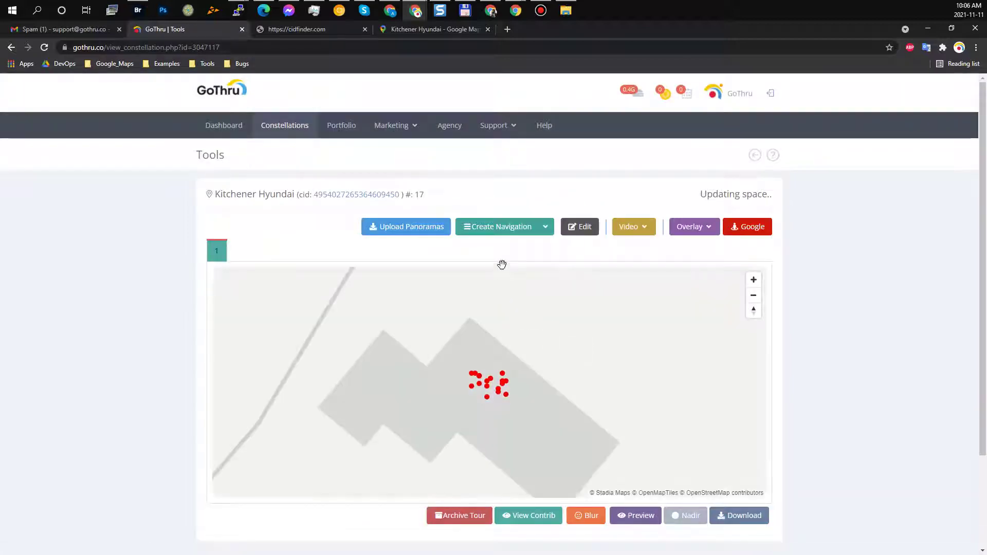
left_click(594, 230)
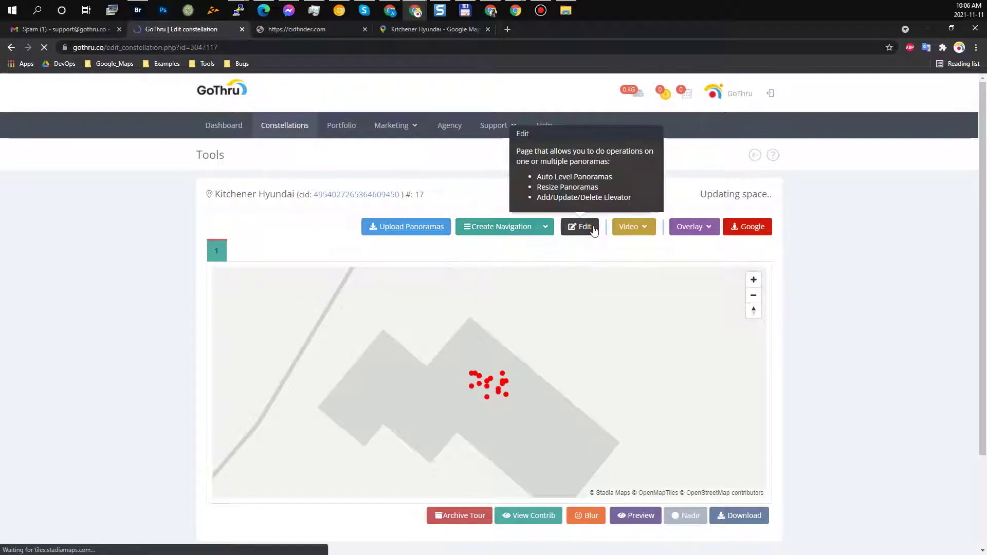
scroll(661, 357, "down", 4)
scroll(766, 388, "up", 3)
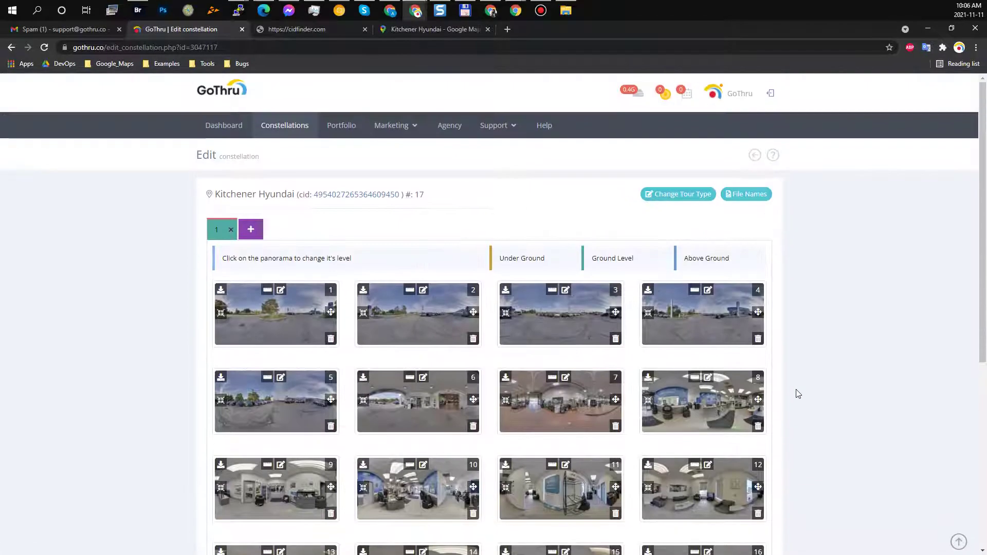
Step: Return to the tour's Tools page and open the Desktop Moderator for creating navigation
left_click(755, 156)
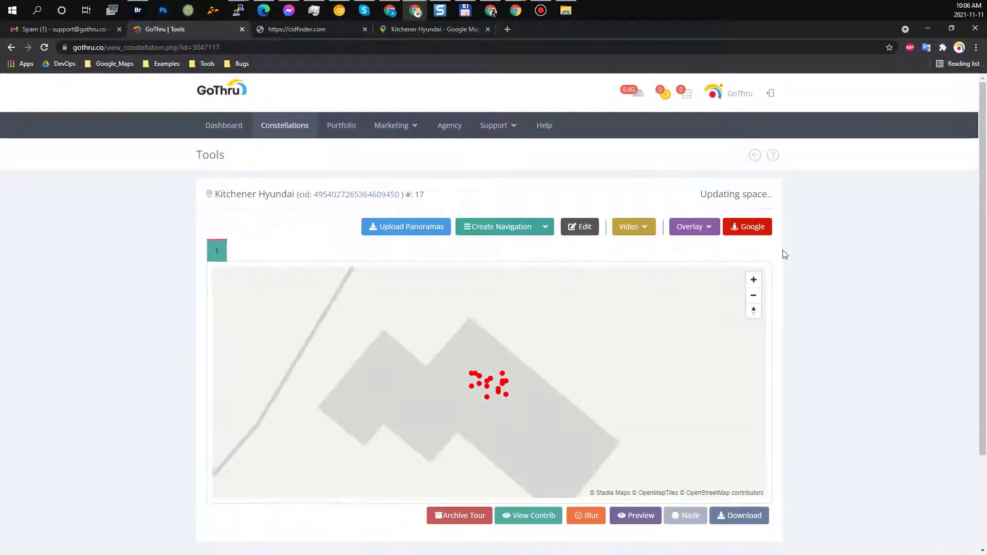
left_click(545, 226)
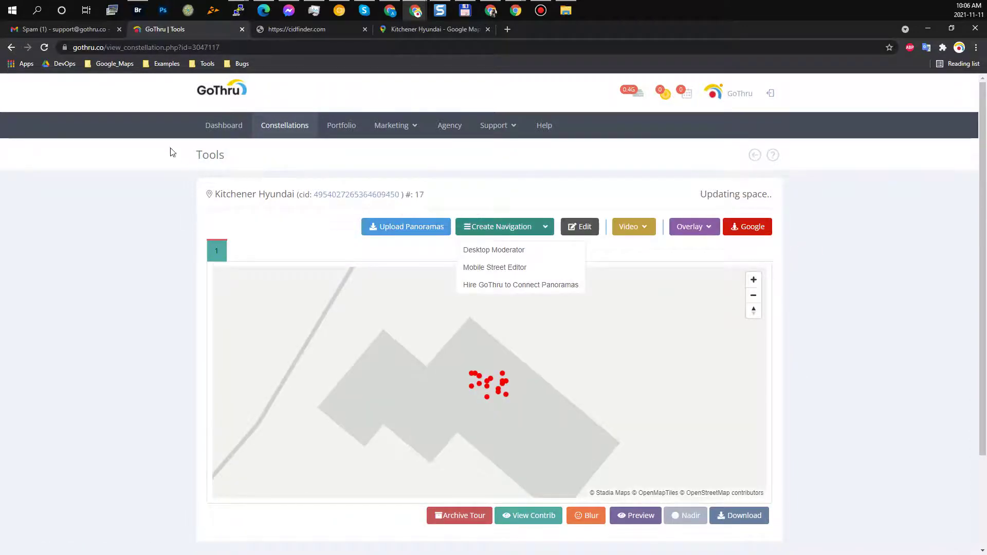
double_click(215, 154)
left_click(545, 226)
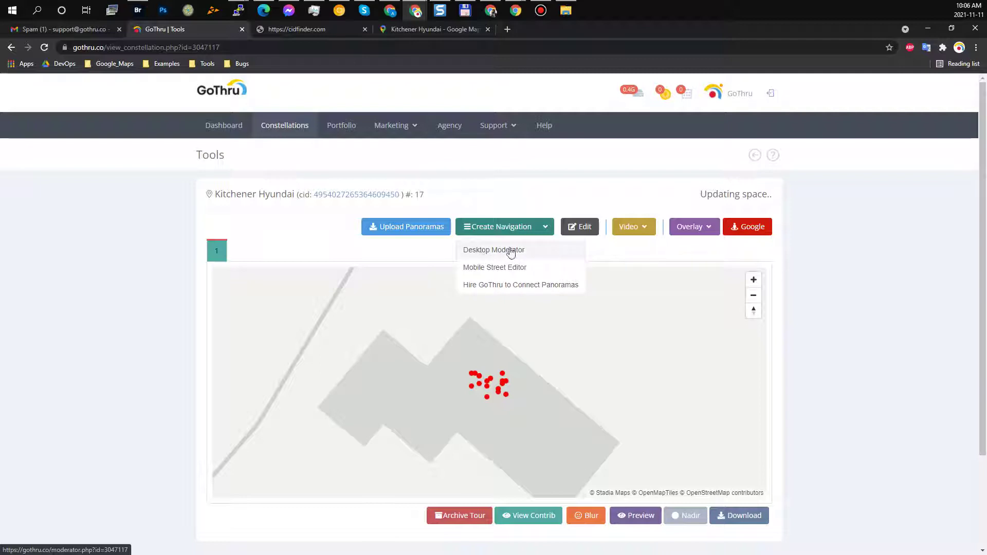
left_click(551, 254)
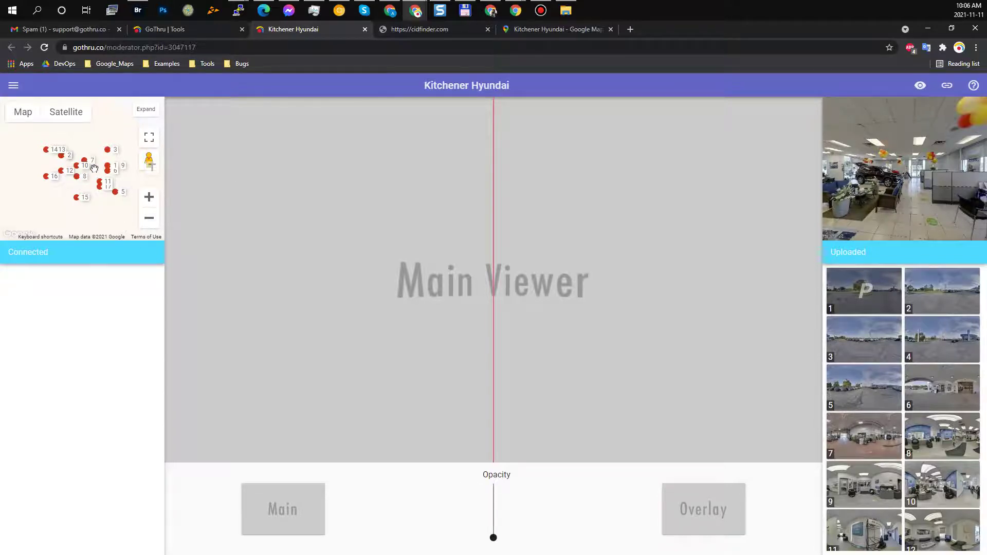
Step: Load panorama 1 from the moderator map and move its marker to an empty spot below the other markers
scroll(90, 167, "down", 3)
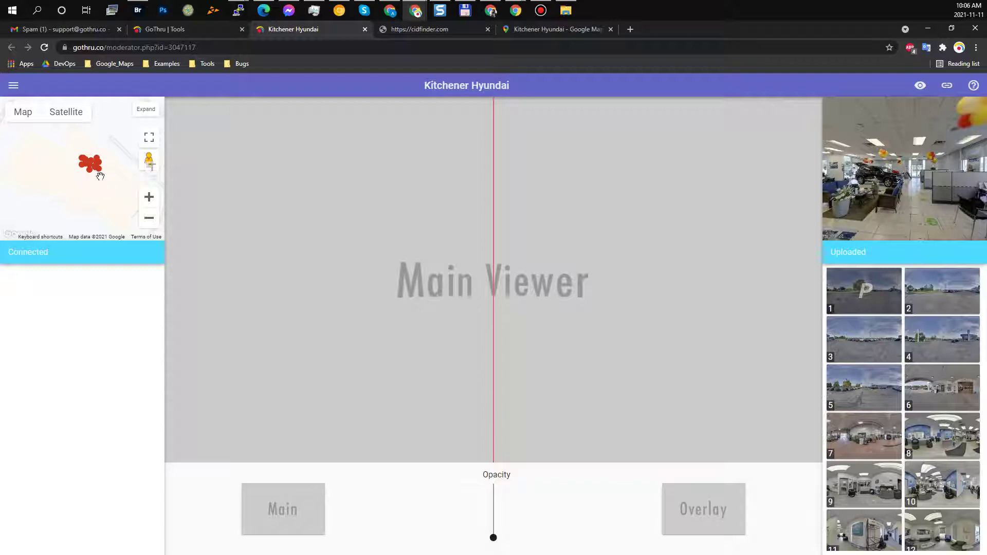
scroll(88, 183, "up", 3)
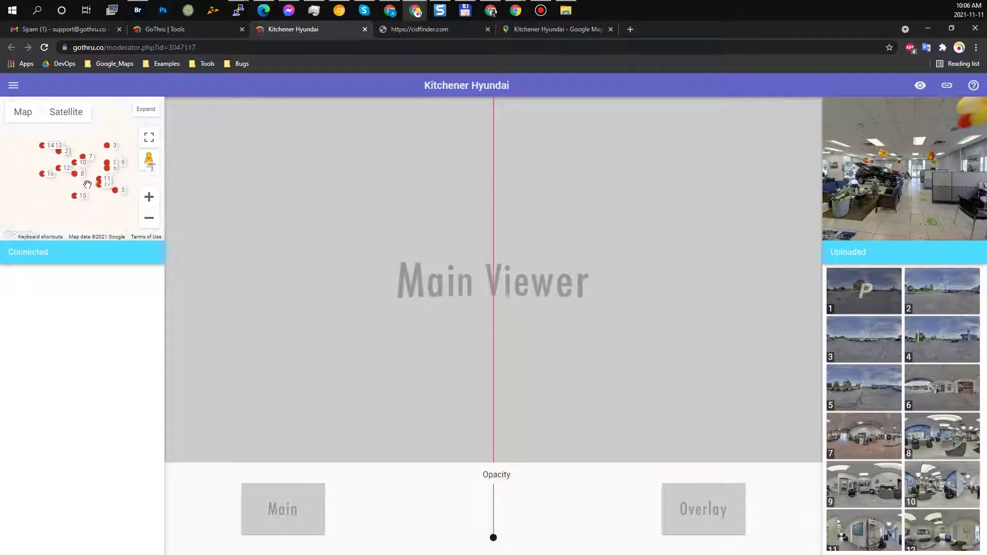
scroll(89, 185, "down", 3)
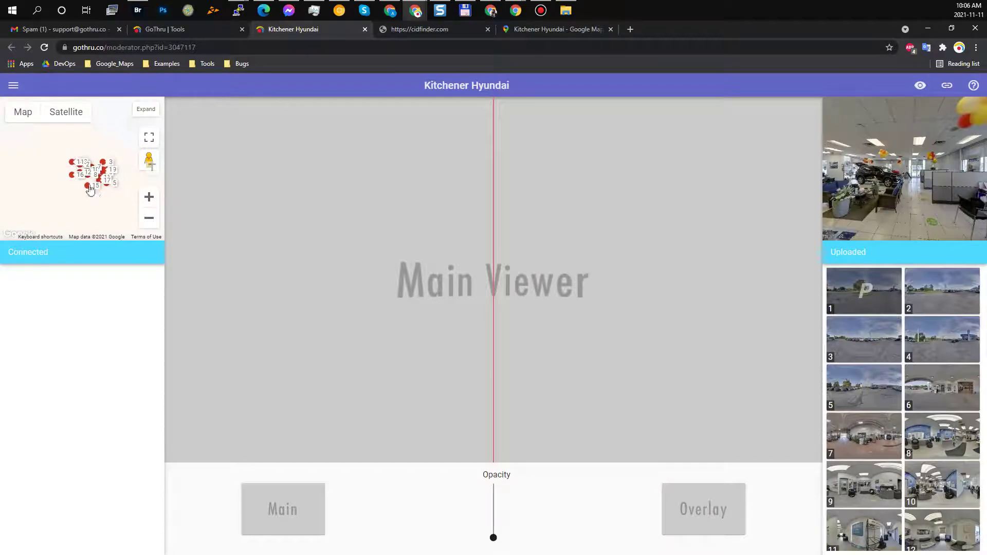
scroll(90, 190, "up", 3)
left_click_drag(103, 183, 81, 161)
left_click(86, 205)
left_click(83, 199)
left_click_drag(83, 199, 106, 224)
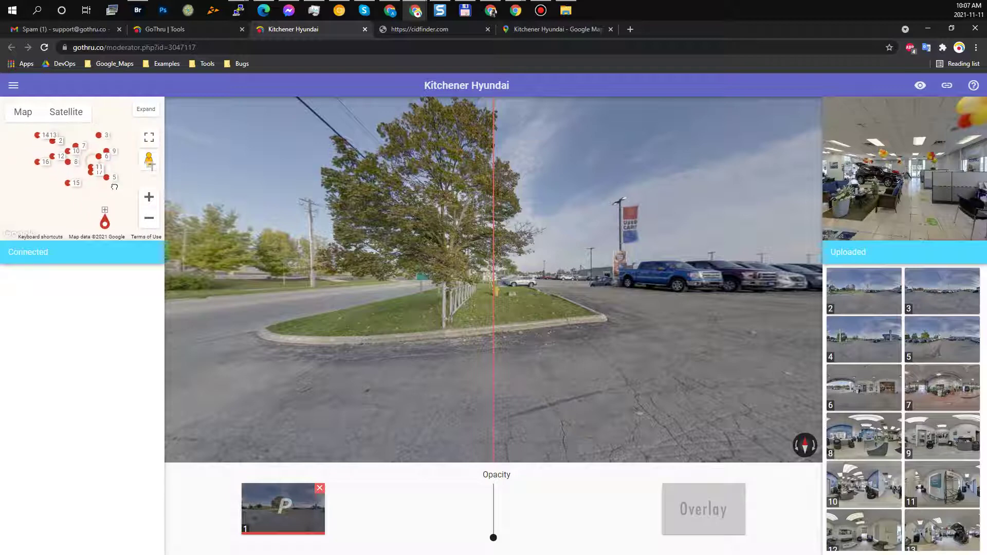
Step: Expand the moderator map and move panorama 2's marker to just above panorama 1
left_click(145, 109)
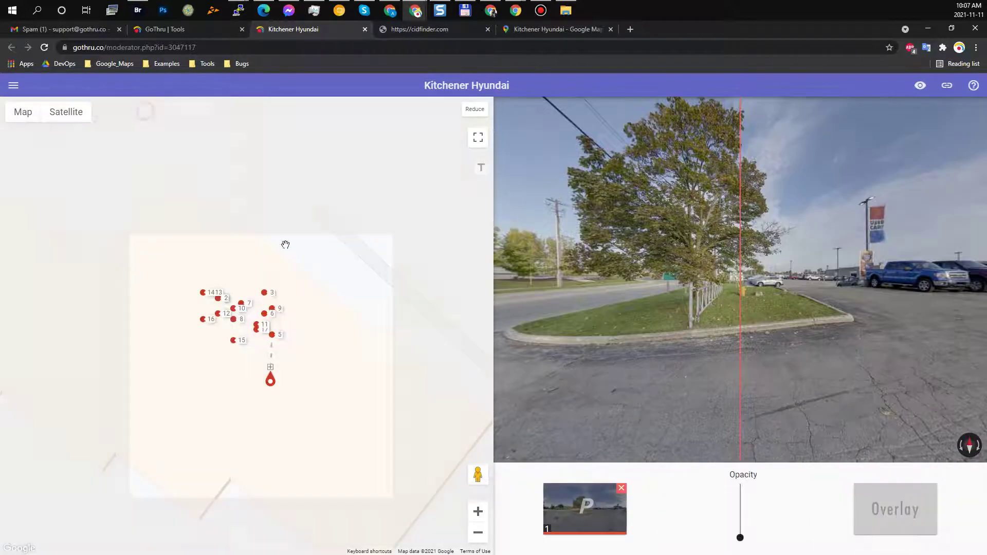
scroll(249, 351, "up", 1)
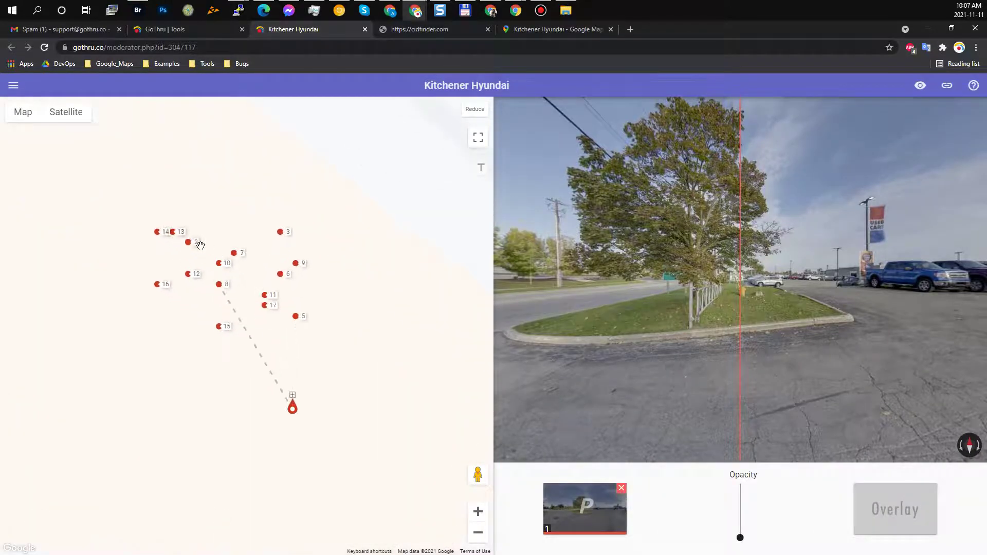
left_click(194, 243)
mouse_move(187, 239)
left_mouse_down()
mouse_move(282, 334)
mouse_move(290, 358)
left_mouse_up()
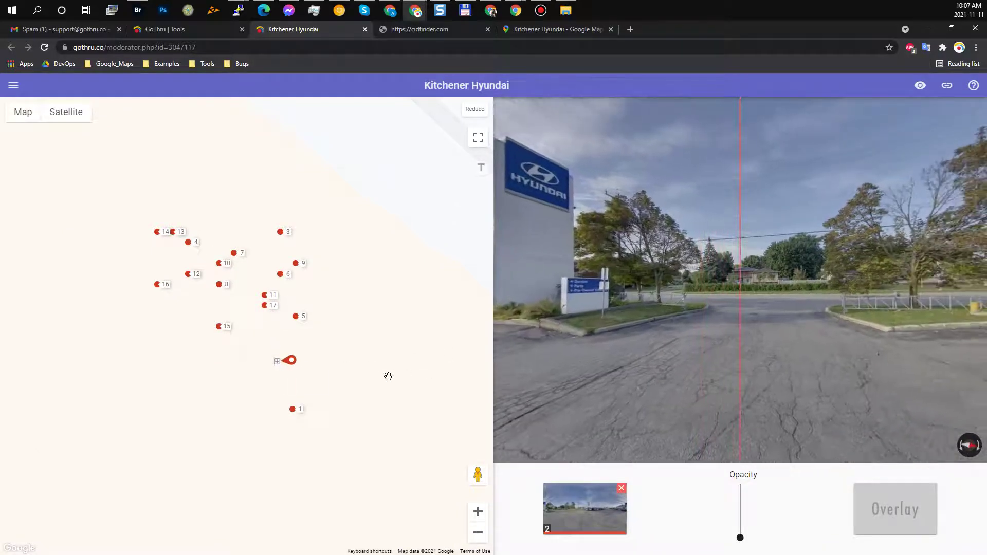
Step: Connect panorama 2 to panorama 1 and rotate panorama 2's map heading to point toward panorama 1
left_click(293, 395)
left_click_drag(278, 355, 291, 379)
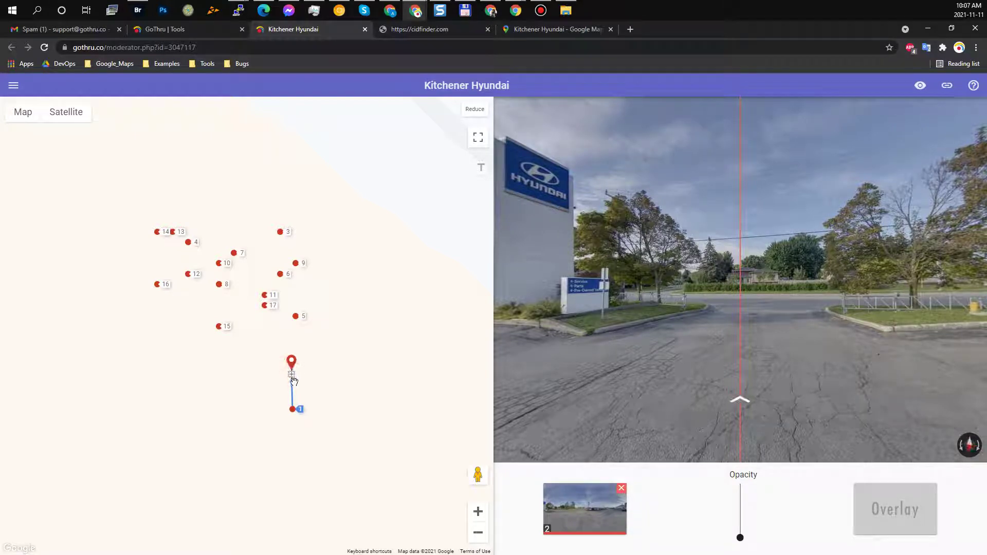
Step: Remove the connection between panoramas 1 and 2 on the map, and move panorama 1's marker diagonally below and to the left of panorama 2
left_click(623, 448)
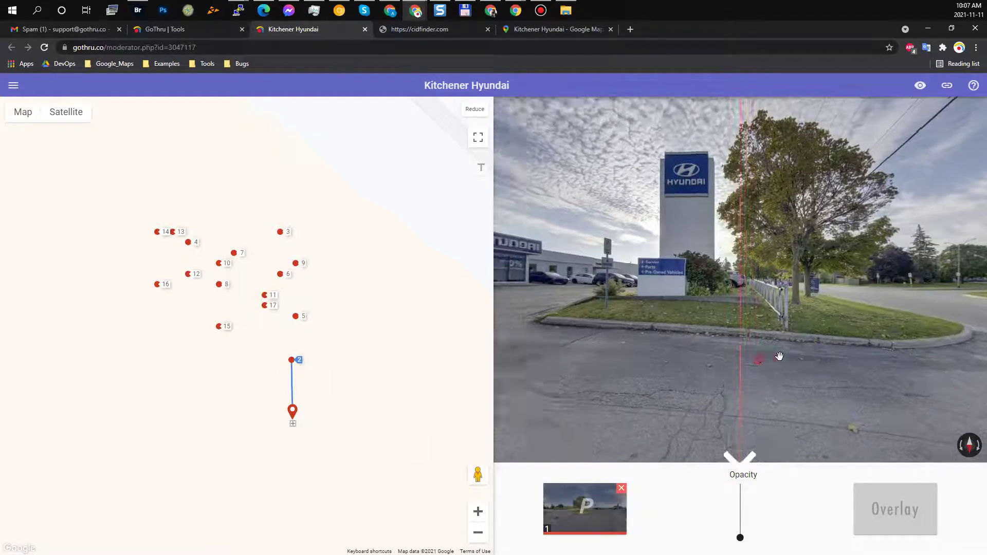
left_click(290, 388)
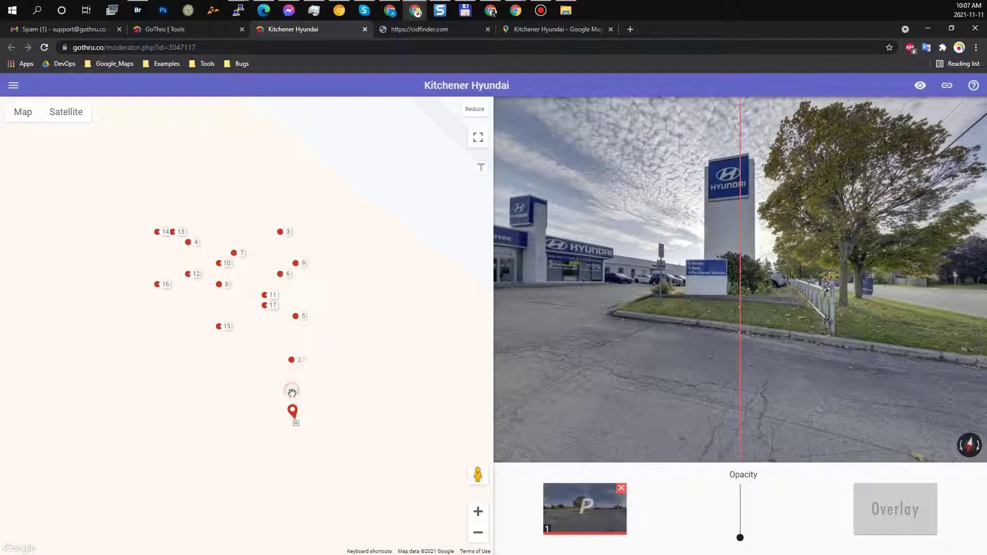
left_click_drag(296, 423, 249, 390)
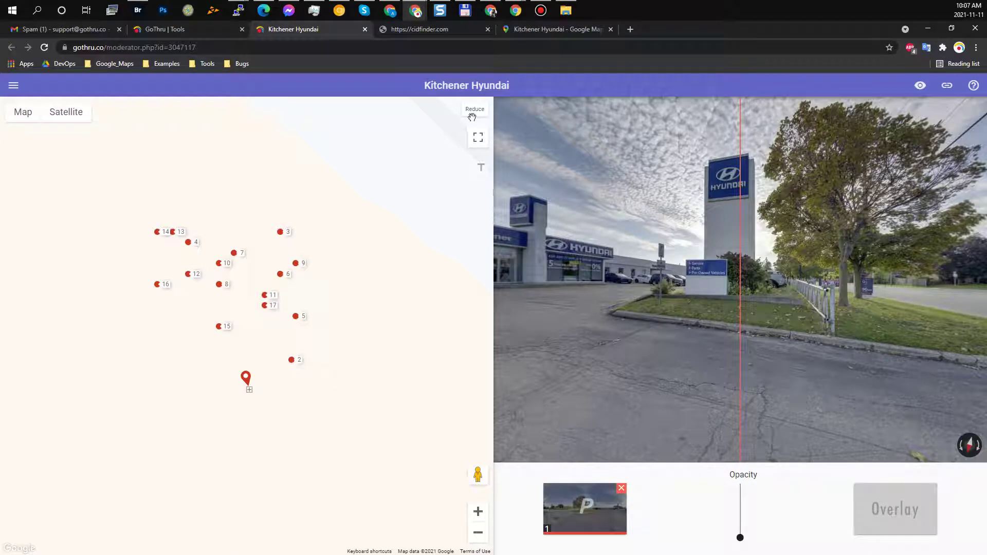
left_click(472, 116)
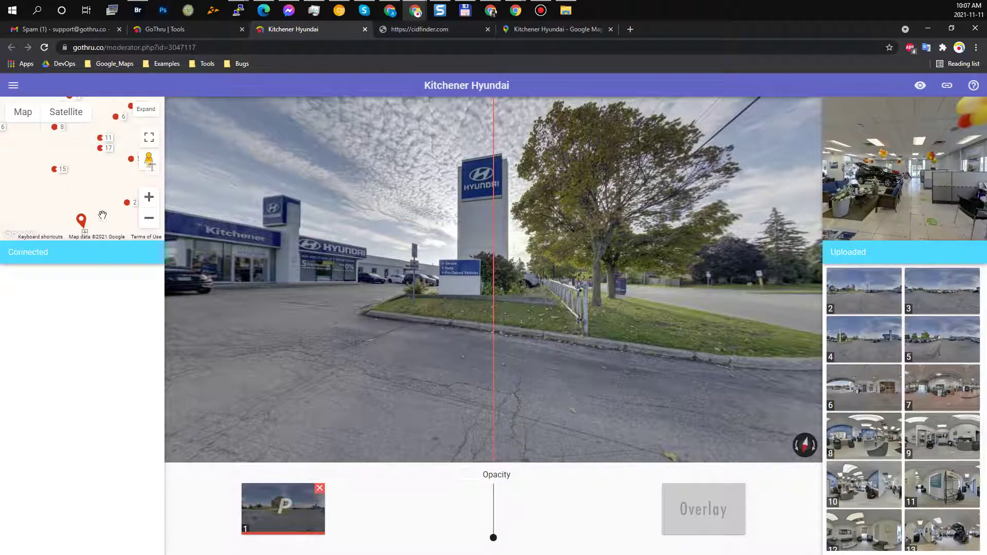
Step: Turn panorama 1's view along the driveway between the used cars sign and the dealership, and preview panorama 2
left_click_drag(98, 214, 93, 181)
left_click_drag(300, 245, 525, 263)
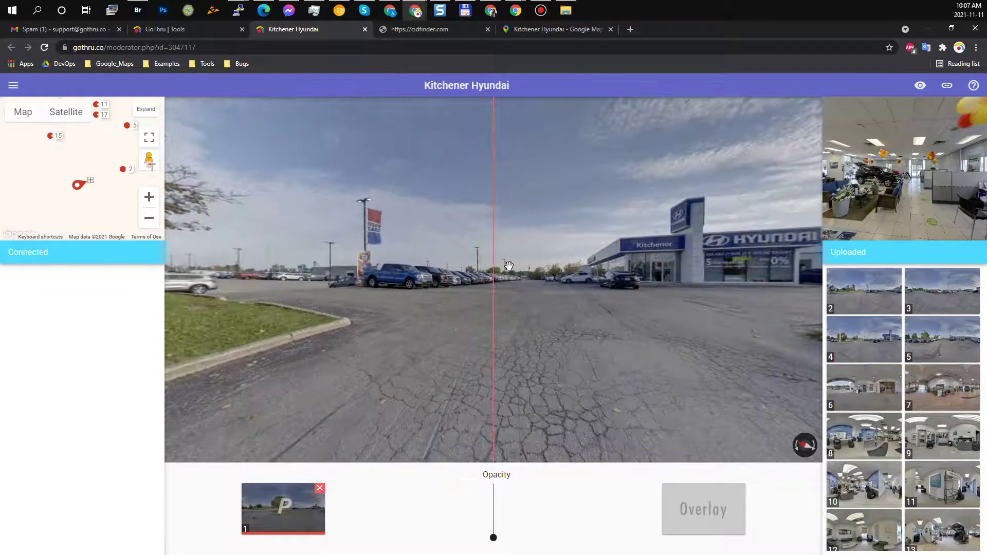
left_click(531, 357)
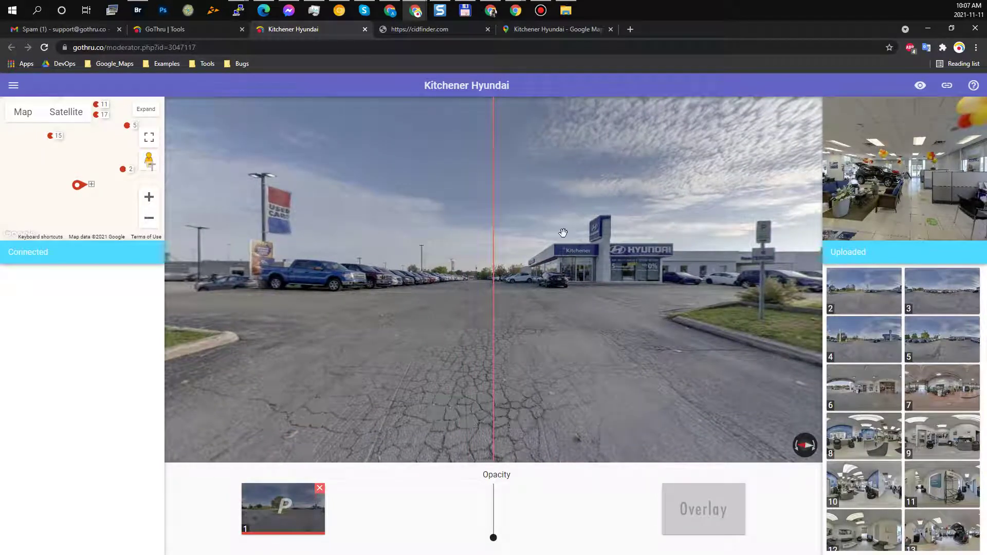
mouse_move(882, 284)
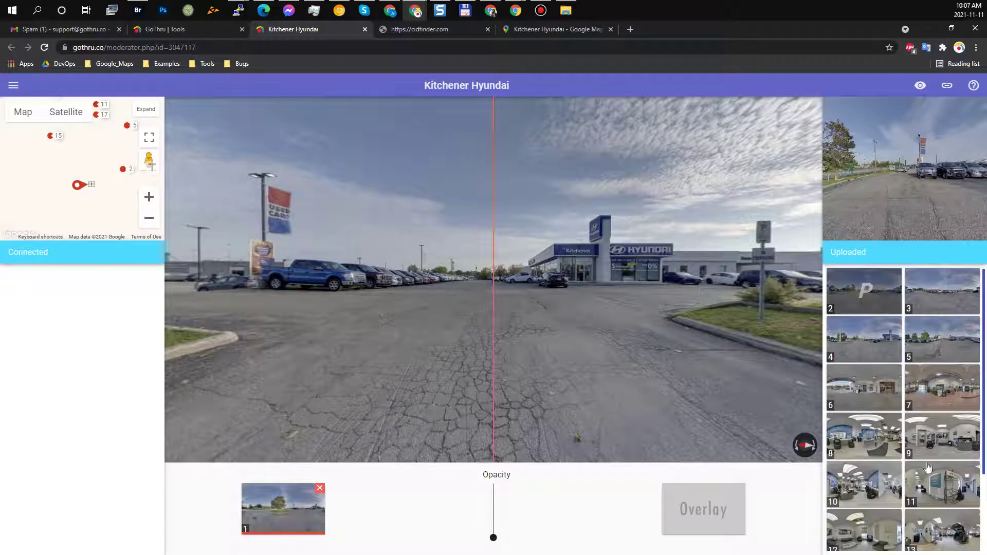
left_click_drag(887, 213, 849, 157)
left_click_drag(530, 297, 540, 296)
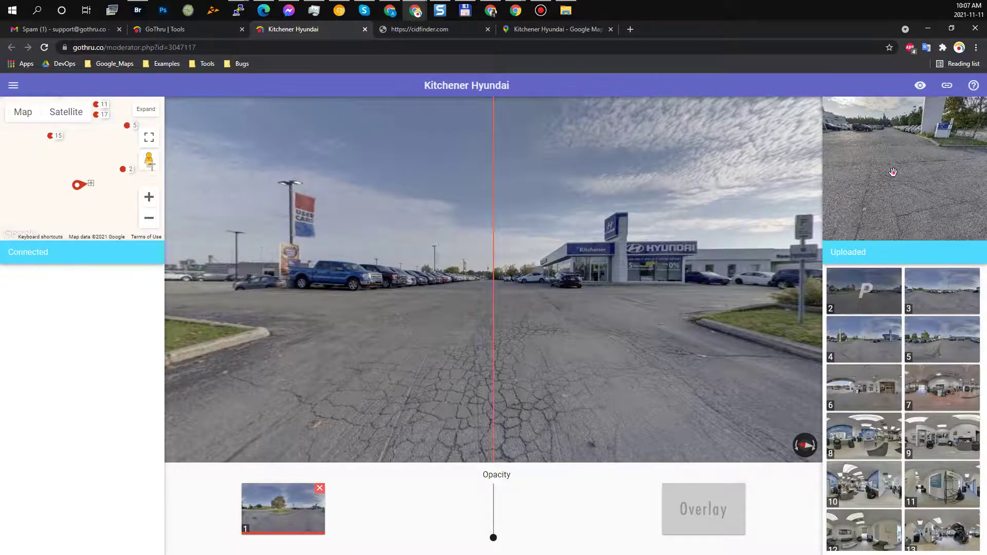
left_click_drag(893, 170, 895, 149)
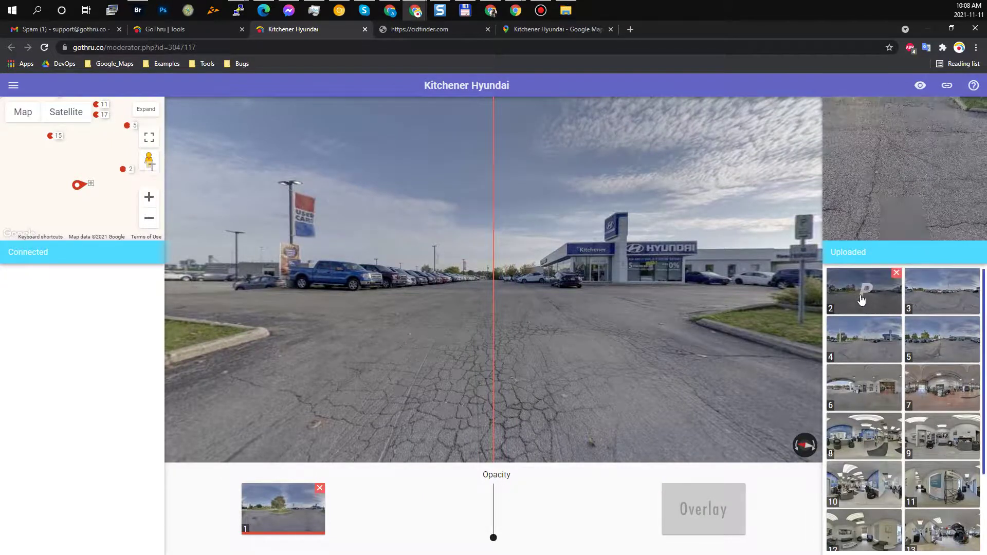
Step: Connect panorama 2 as the overlay on panorama 1, rotate it to match the driveway view, and move into it
mouse_move(874, 298)
left_mouse_down()
mouse_move(811, 336)
mouse_move(741, 496)
mouse_move(867, 290)
mouse_move(863, 302)
left_mouse_up()
left_click(863, 299)
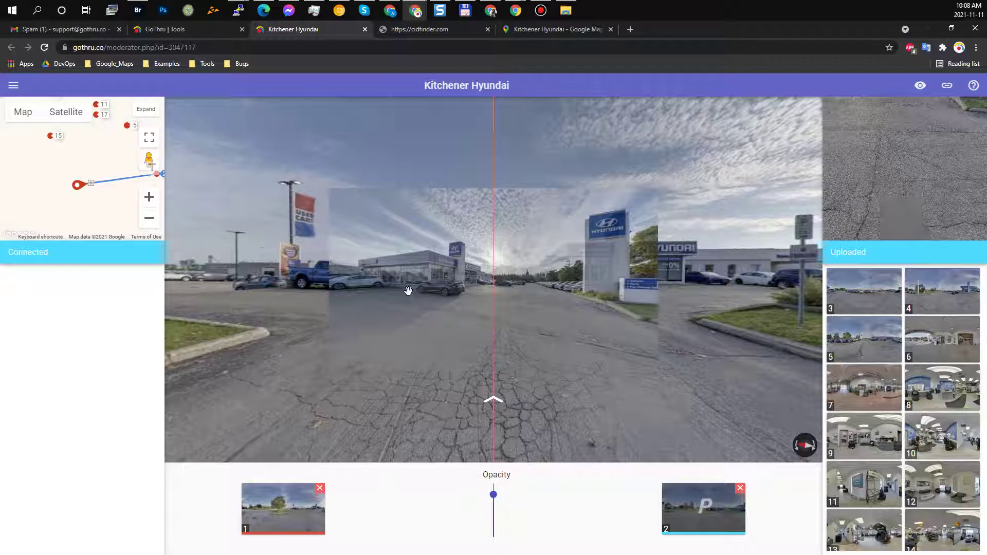
left_click_drag(408, 291, 503, 289)
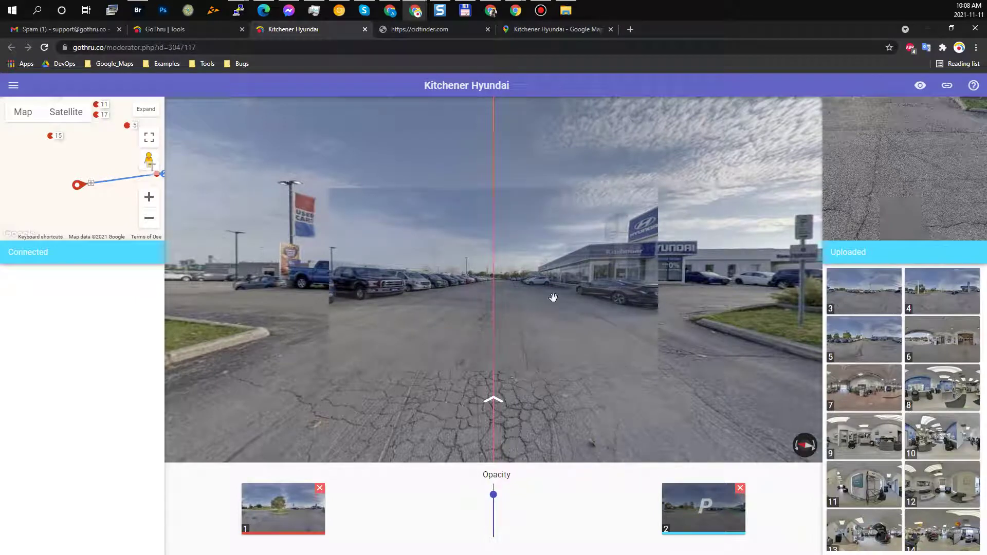
left_click_drag(548, 295, 491, 289)
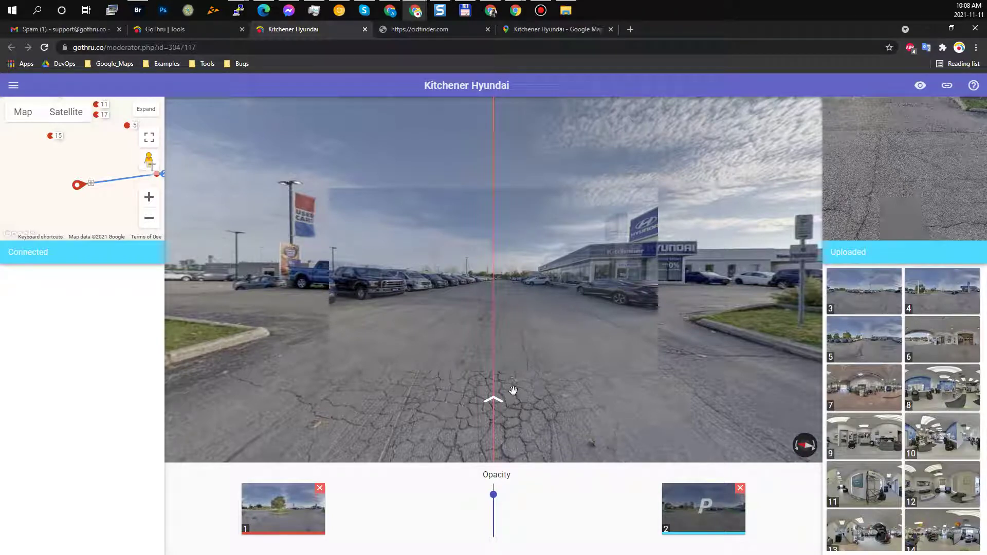
left_click(551, 320)
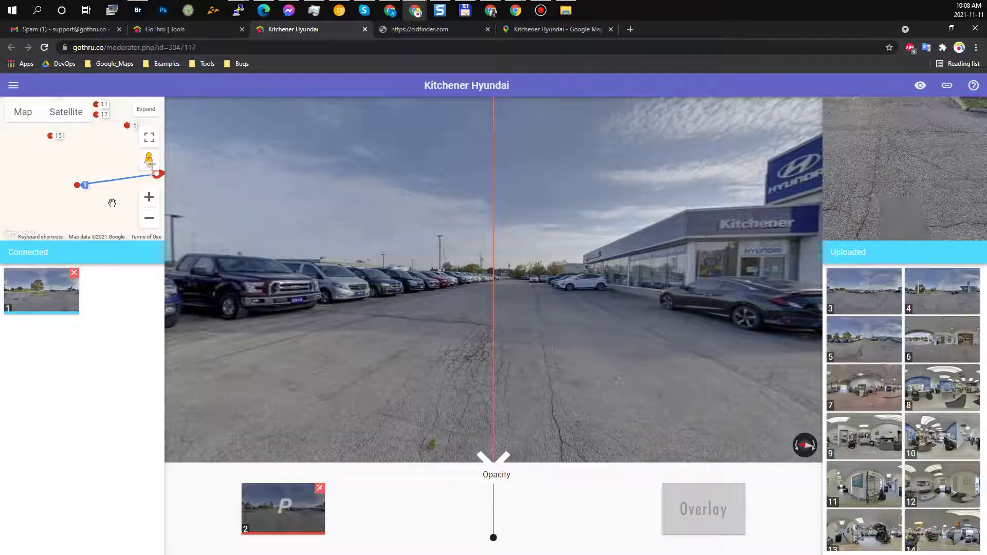
Step: Check the connection by facing back toward the road entrance and moving back and forth between panoramas 1 and 2
left_click_drag(112, 203, 82, 199)
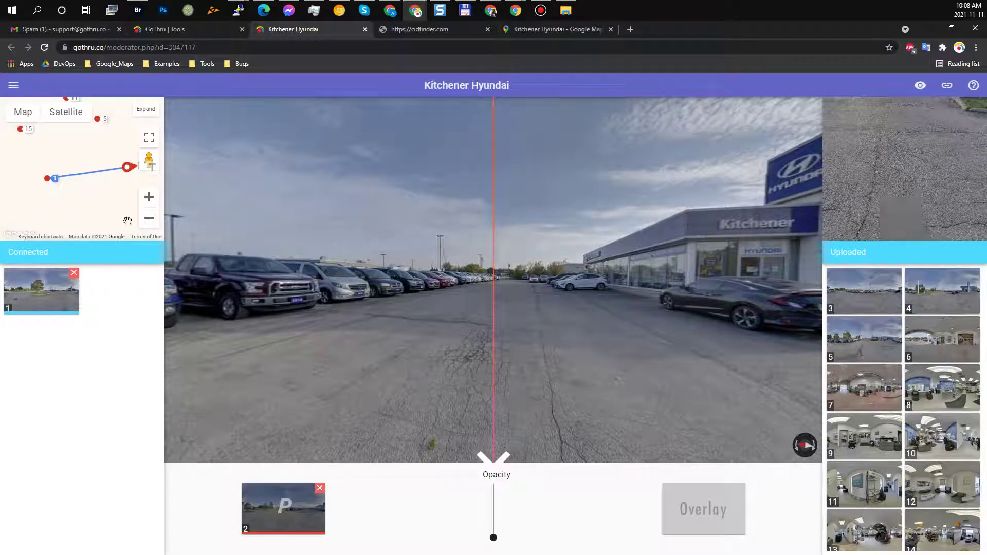
mouse_move(99, 186)
left_mouse_down()
mouse_move(82, 185)
mouse_move(99, 183)
left_mouse_up()
left_click_drag(560, 293, 426, 277)
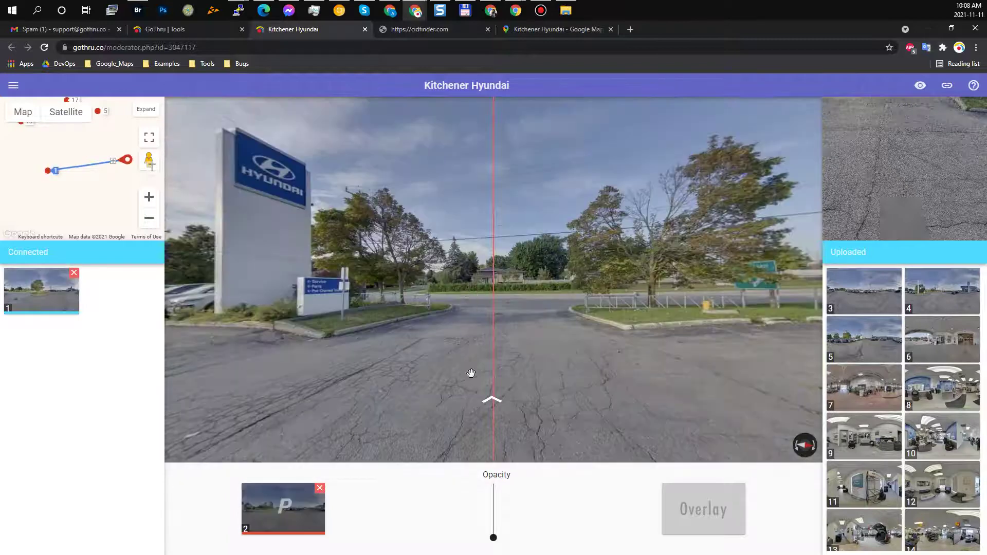
left_click(481, 385)
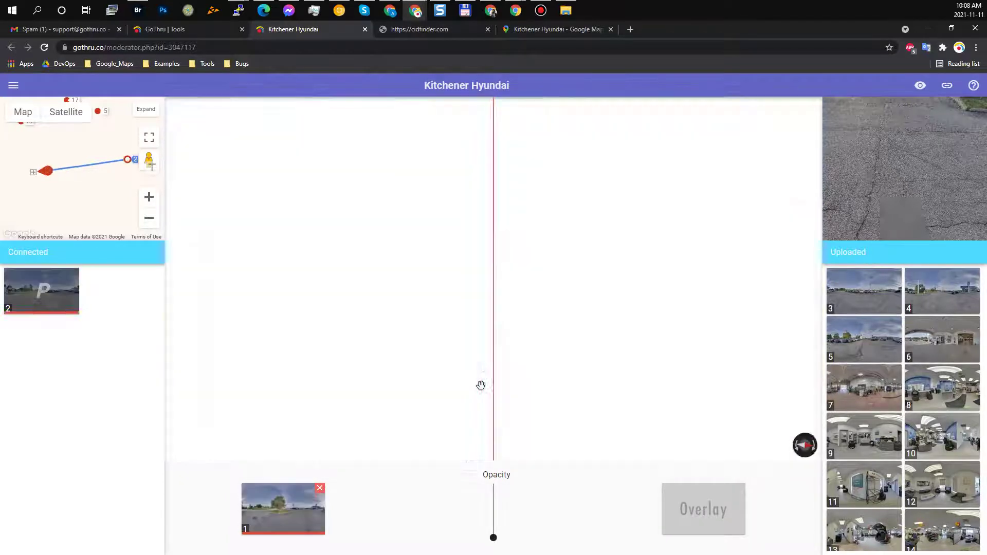
left_click(489, 238)
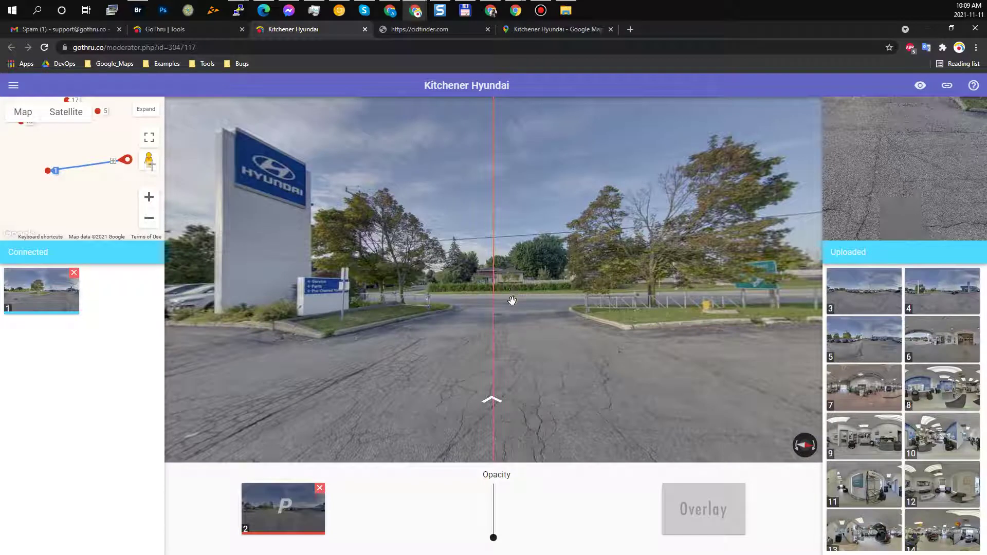
left_click(499, 317)
left_click(489, 279)
left_click(511, 298)
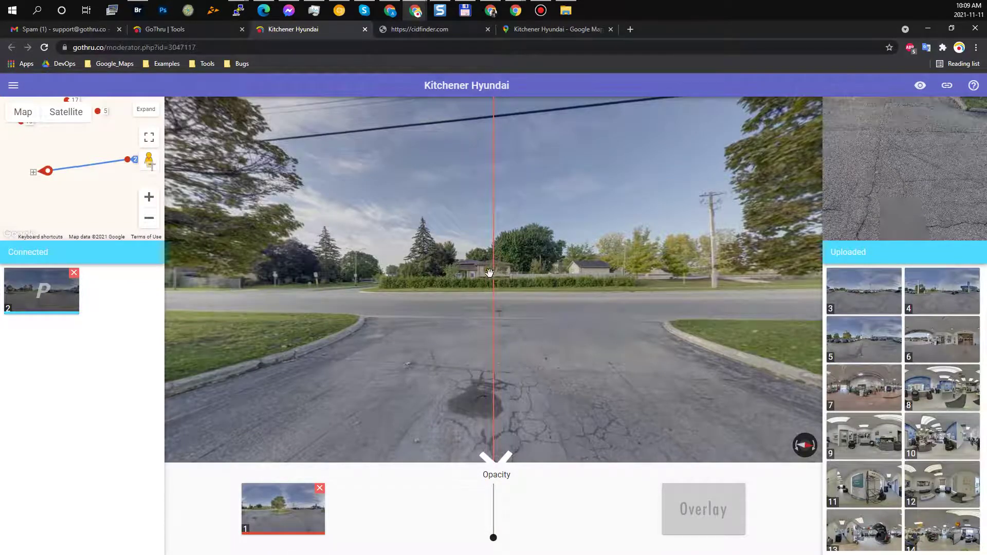
left_click(500, 298)
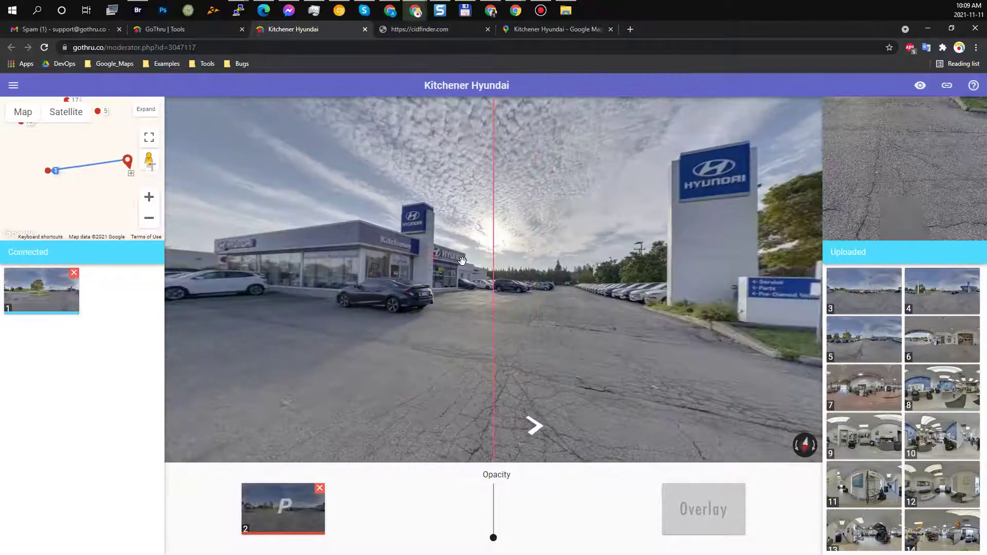
Step: Turn panorama 2's view along the driveway between the parked cars and the dealership, and preview panorama 3
left_click_drag(462, 261, 365, 265)
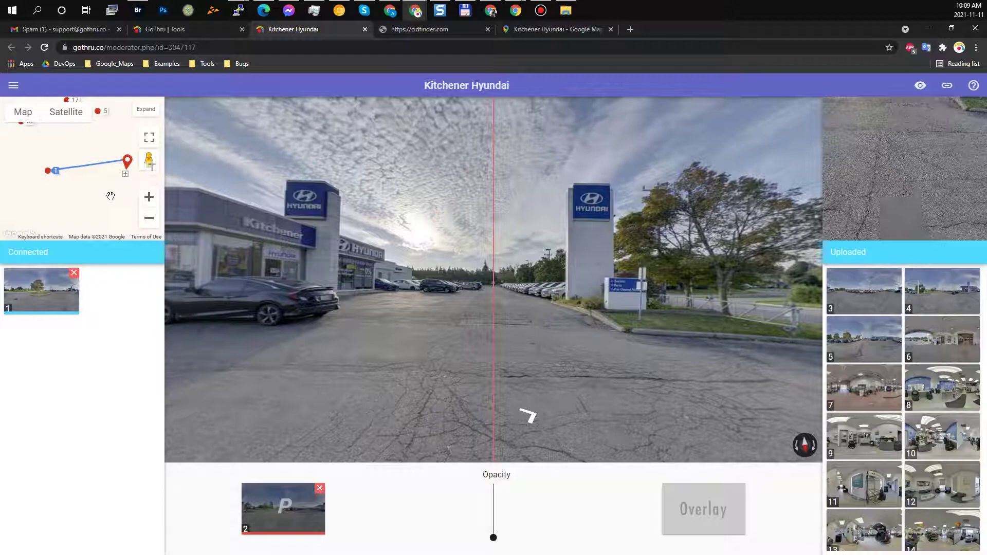
mouse_move(544, 323)
left_mouse_down()
mouse_move(569, 319)
mouse_move(546, 326)
left_mouse_up()
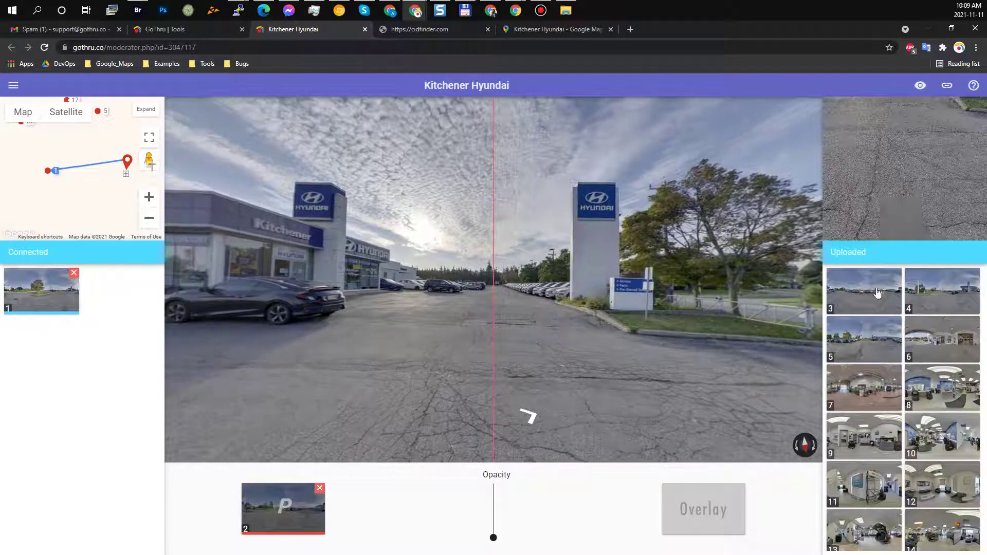
left_click(870, 300)
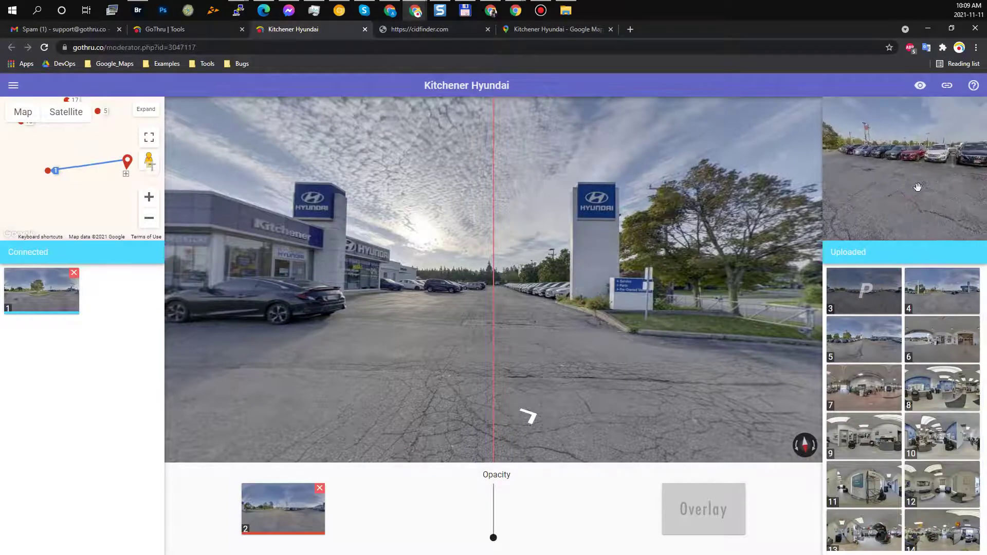
left_click_drag(392, 355, 524, 335)
left_click_drag(455, 330, 513, 330)
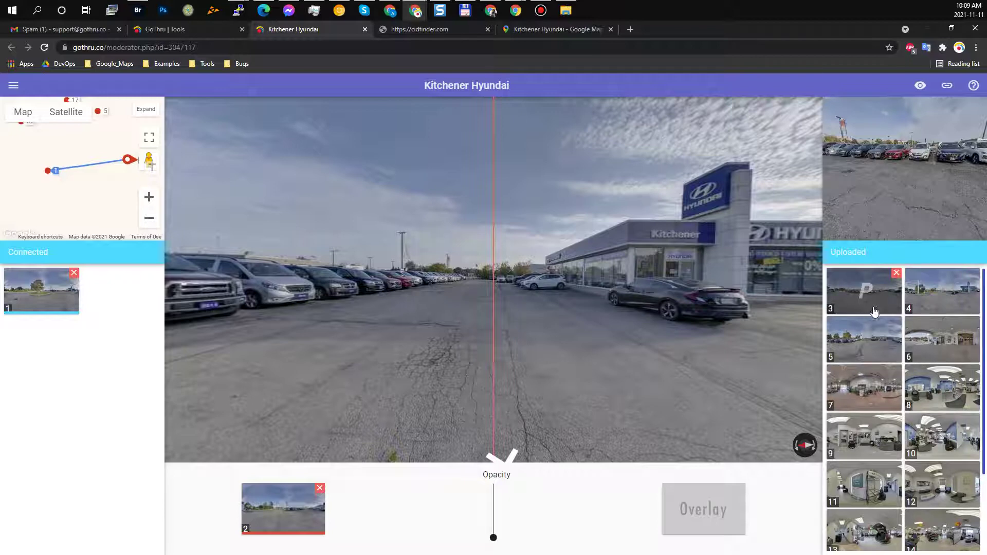
left_click_drag(921, 191, 942, 176)
Step: Preview uploaded panoramas 6, 8 and 7 to see where each was taken
left_click(941, 339)
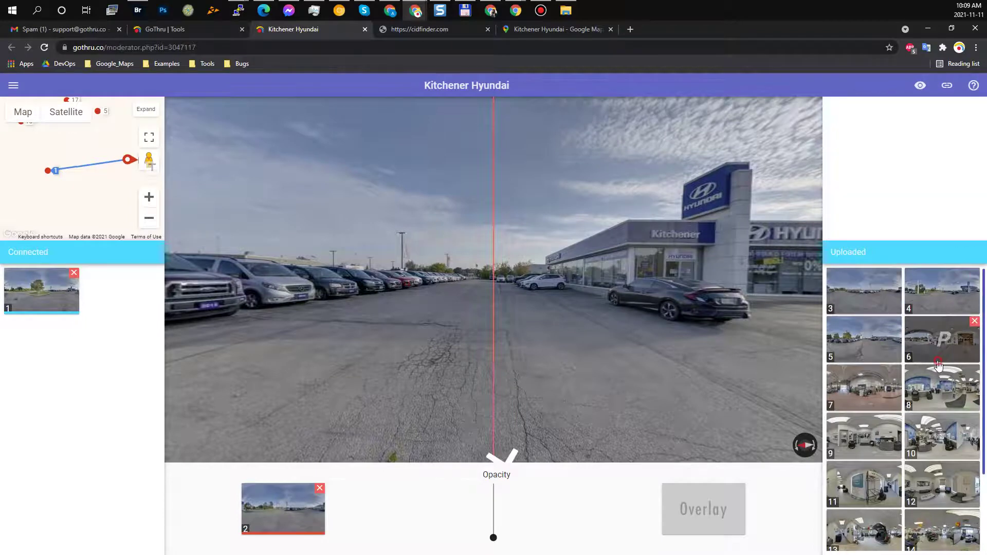
left_click(938, 399)
left_click(851, 401)
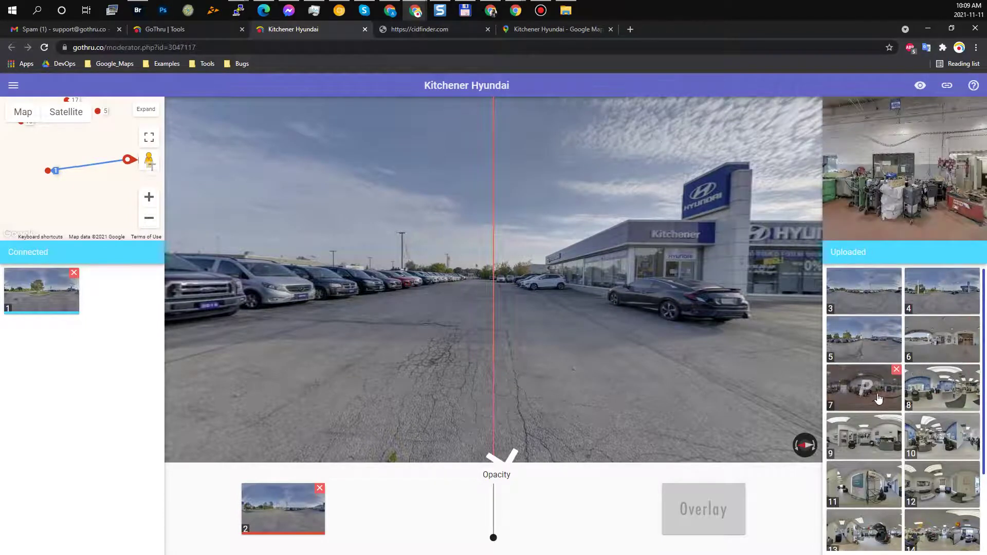
left_click_drag(920, 184, 914, 205)
Step: Connect panorama 3 as the overlay on panorama 2, align its driveway with the background view, and move into it
left_click(849, 304)
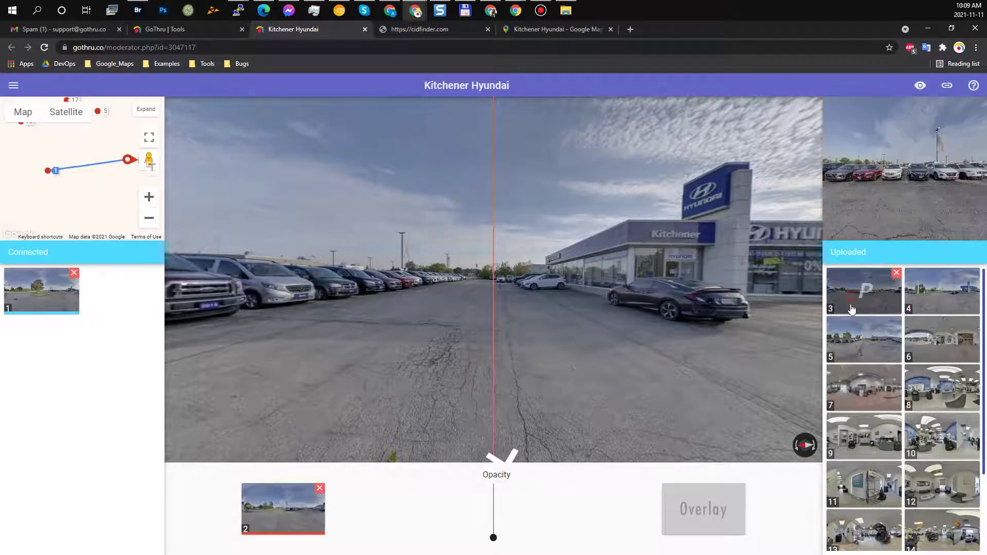
left_click_drag(522, 296, 524, 294)
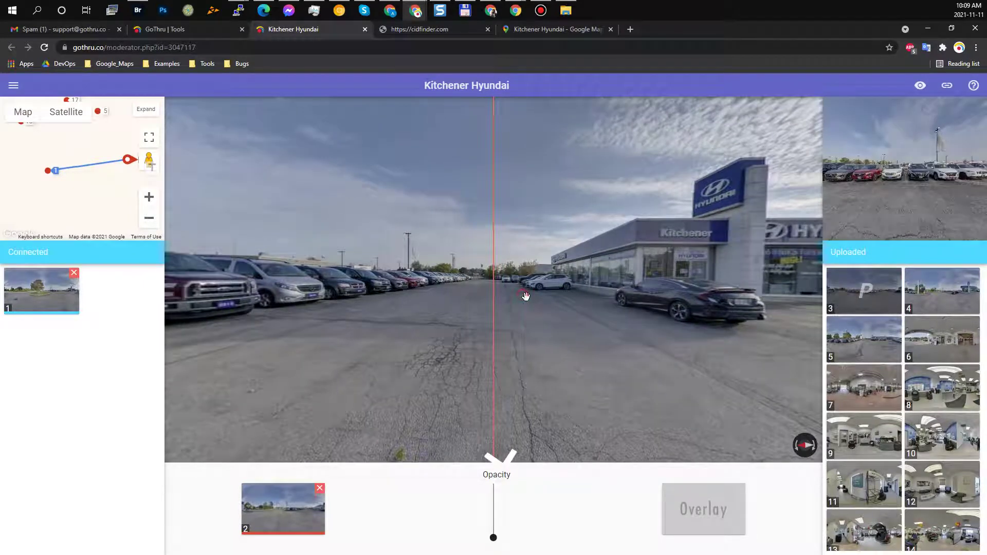
left_click(870, 296)
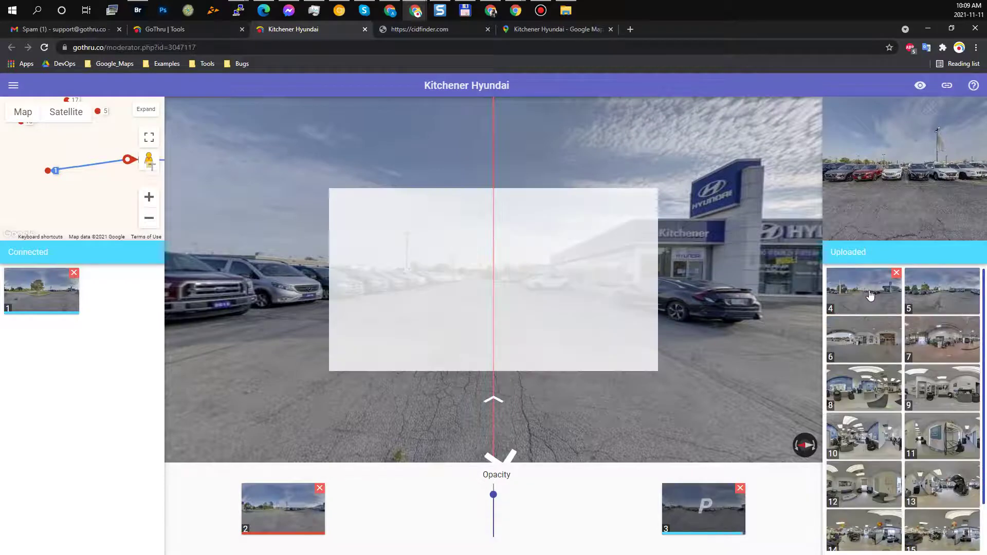
mouse_move(550, 326)
left_mouse_down()
mouse_move(560, 326)
mouse_move(550, 324)
left_mouse_up()
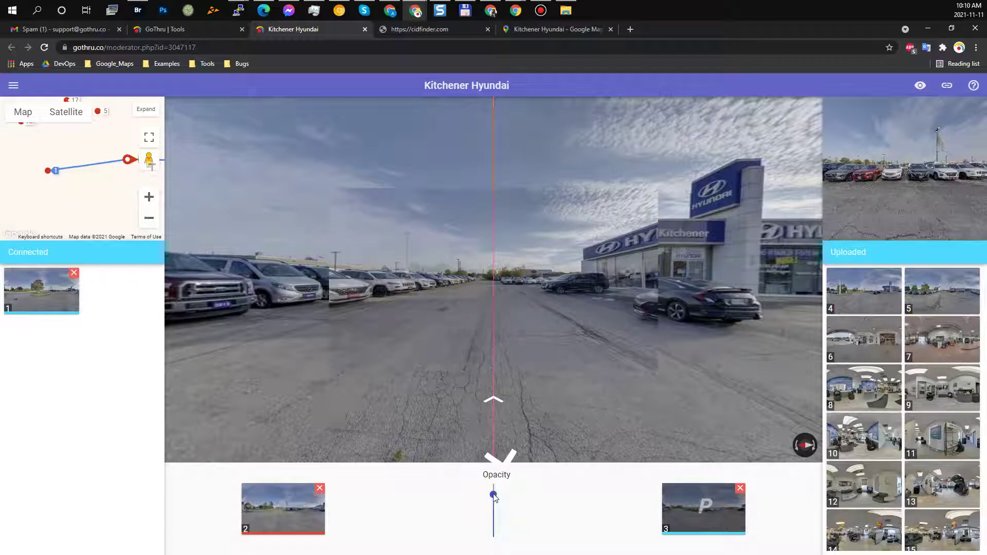
mouse_move(494, 496)
left_mouse_down()
mouse_move(493, 531)
mouse_move(496, 491)
left_mouse_up()
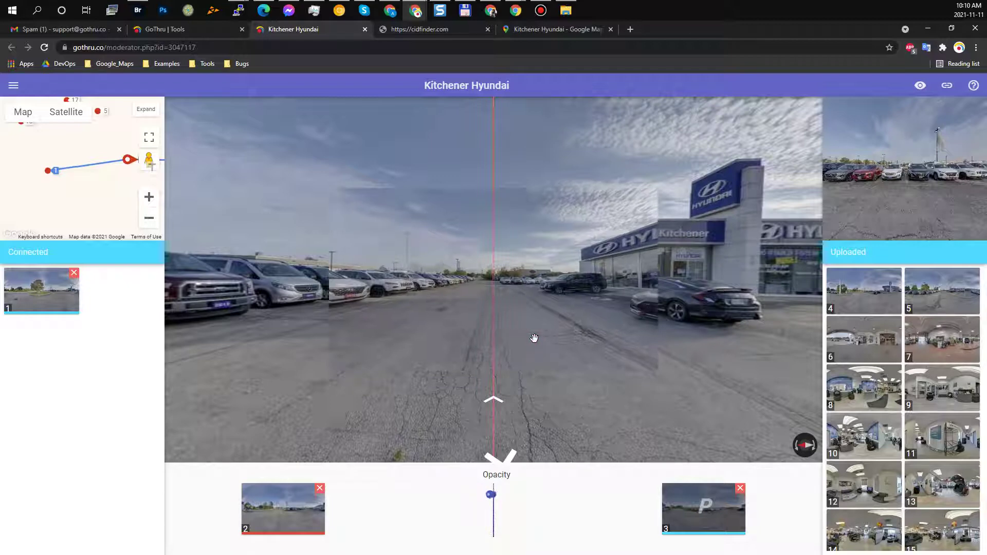
mouse_move(493, 496)
left_click(509, 372)
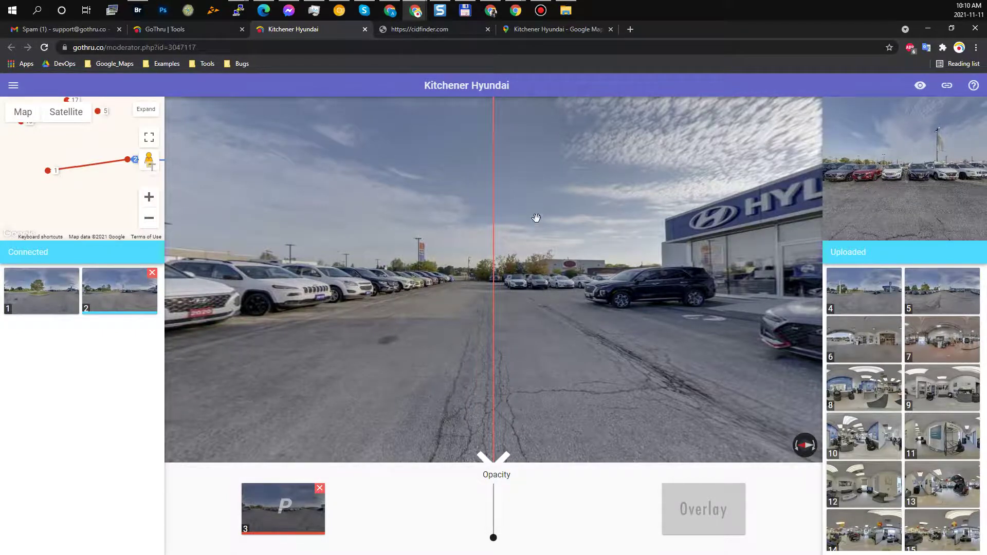
Step: Review the moderator's keybindings help and close it
key("h")
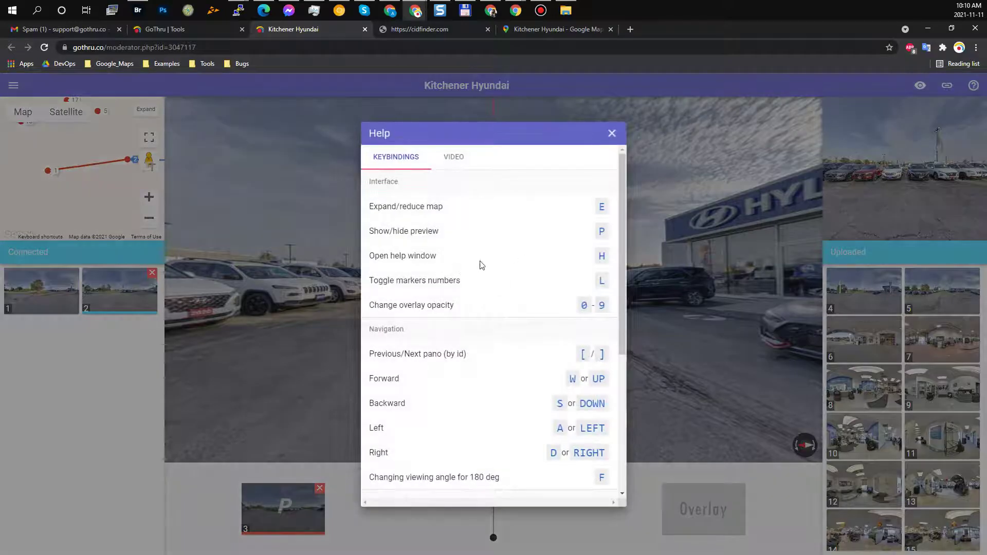
mouse_move(621, 189)
left_mouse_down()
mouse_move(627, 365)
mouse_move(630, 194)
left_mouse_up()
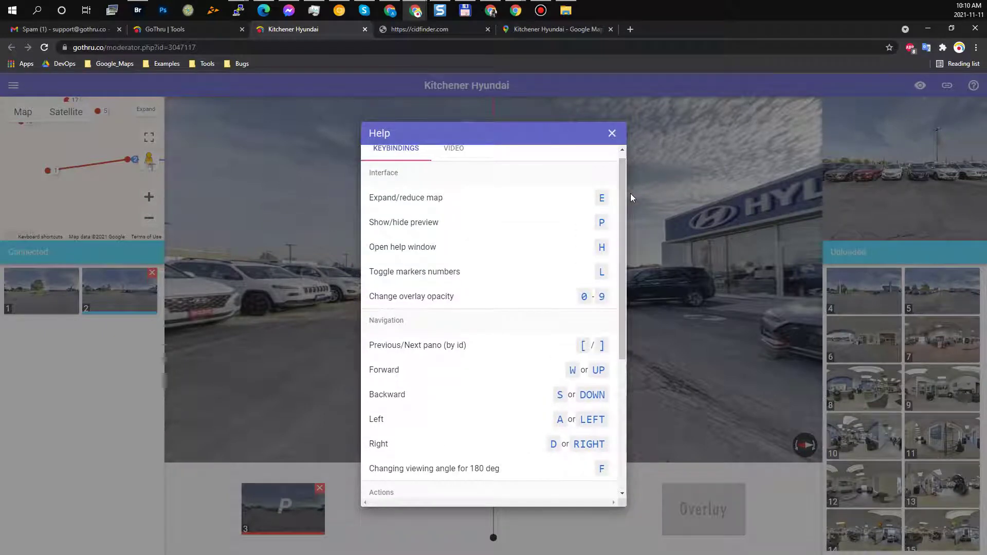
left_click(612, 134)
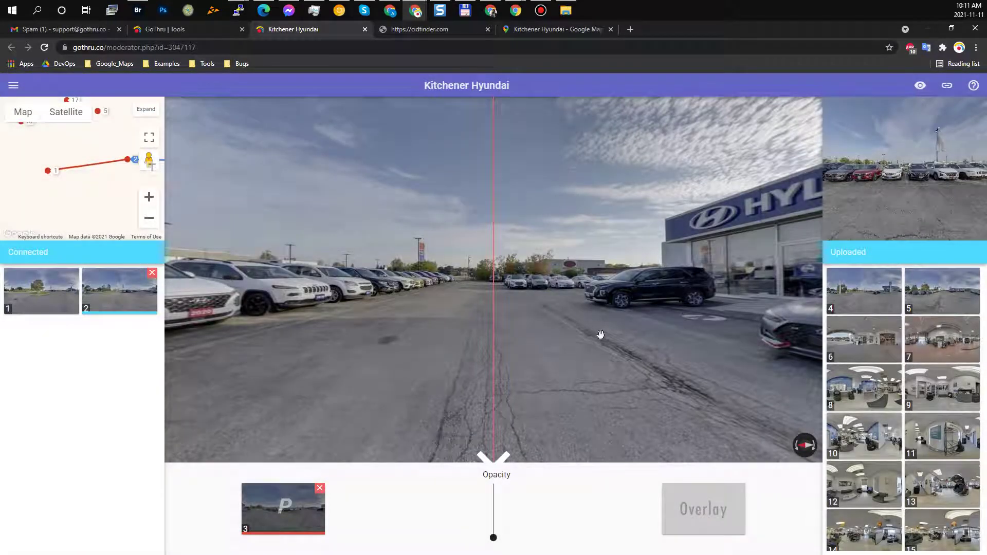
Step: Lock the map connection between panoramas 2 and 3
left_click_drag(541, 262, 384, 257)
left_click_drag(93, 196, 33, 191)
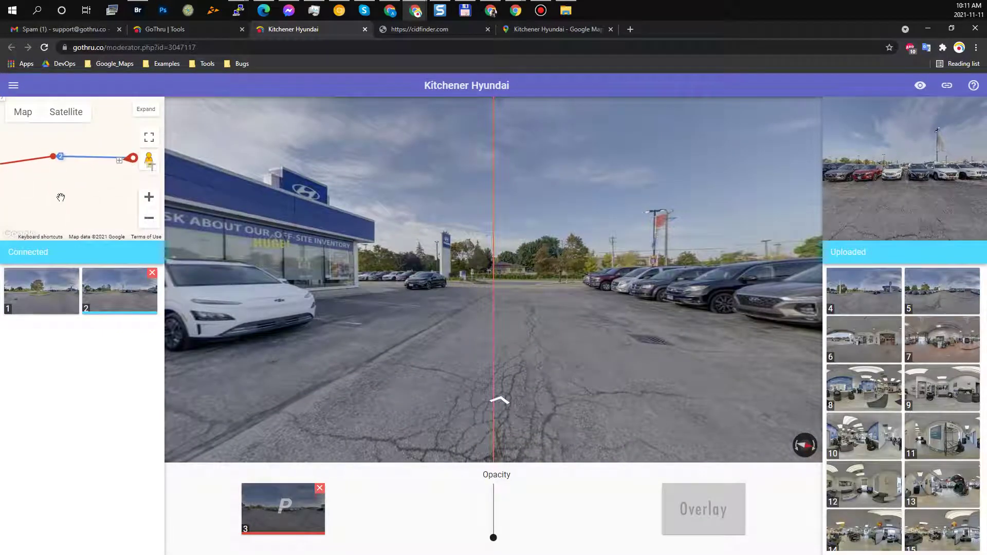
mouse_move(85, 211)
left_mouse_down()
mouse_move(68, 207)
mouse_move(85, 196)
left_mouse_up()
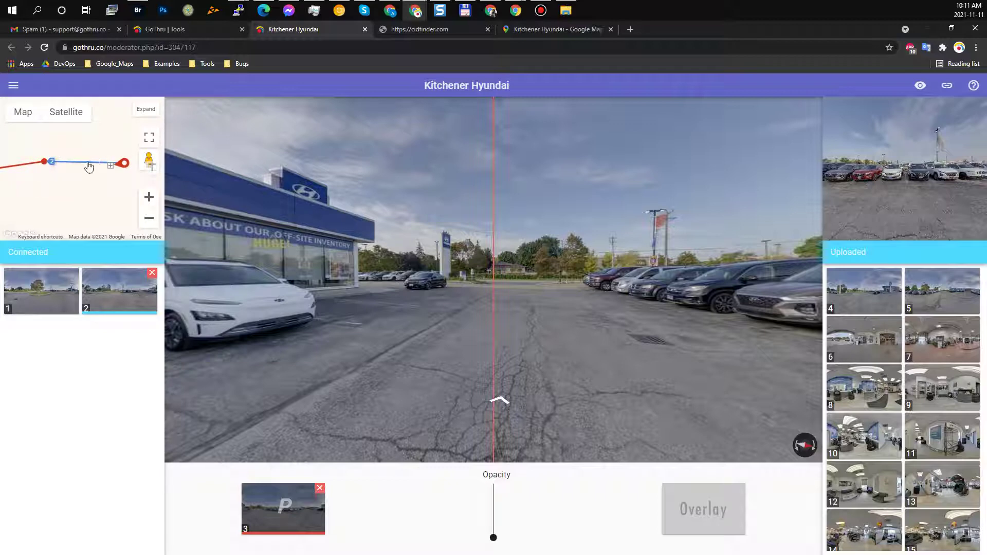
left_click(89, 166)
key("l")
left_click_drag(80, 201, 93, 200)
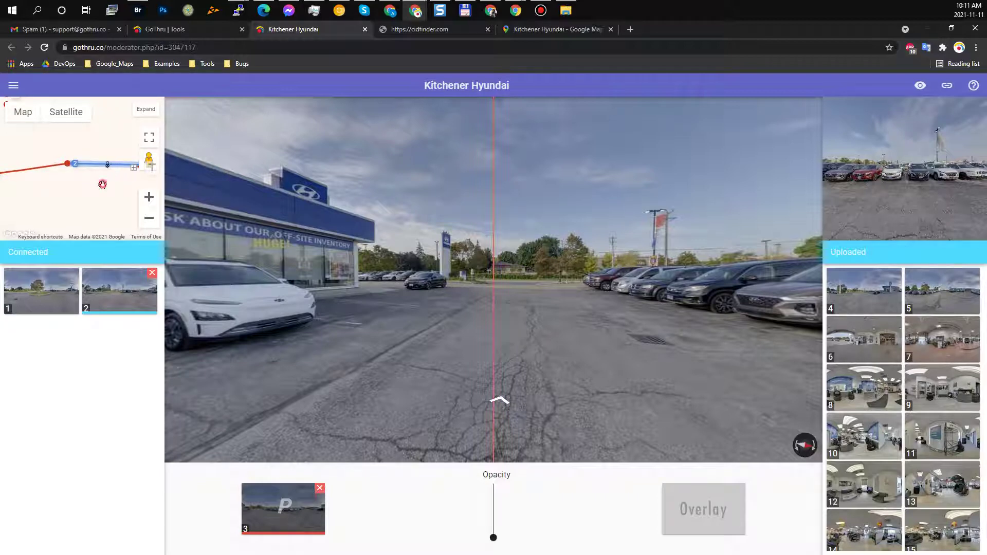
left_click_drag(112, 169, 92, 176)
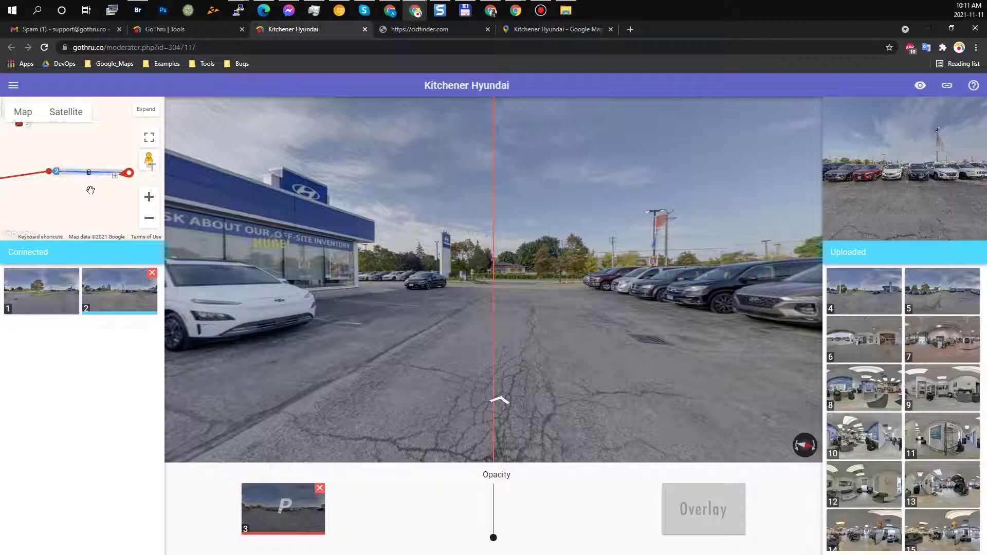
Step: Turn panorama 3's view straight down the driveway and move through panorama 2 into panorama 1
left_click_drag(342, 231, 321, 235)
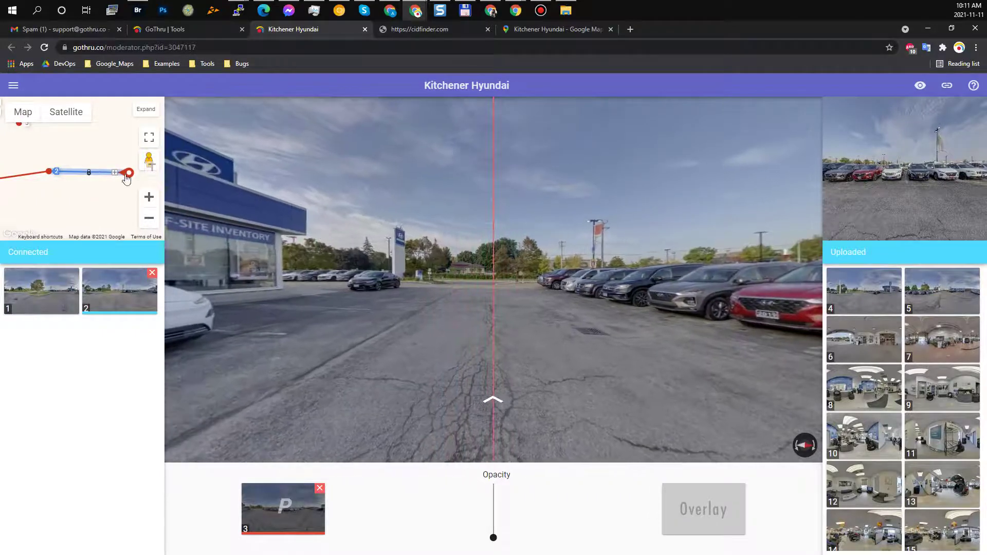
left_click_drag(41, 203, 106, 177)
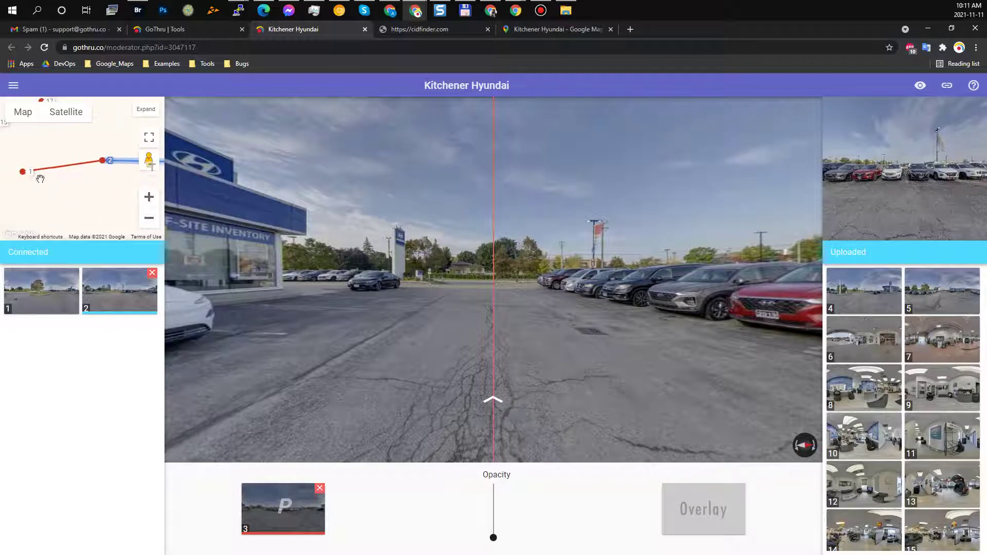
left_click(441, 300)
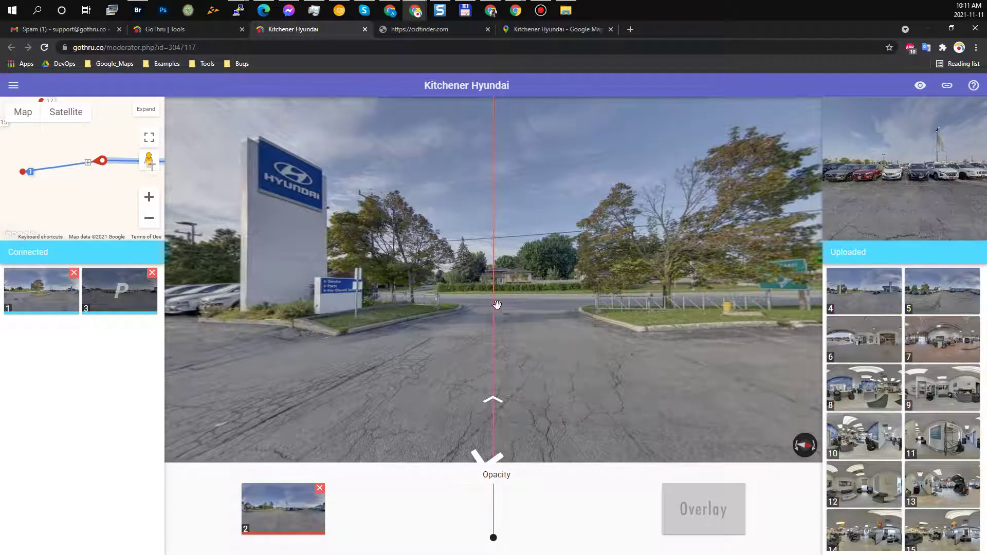
left_click(516, 340)
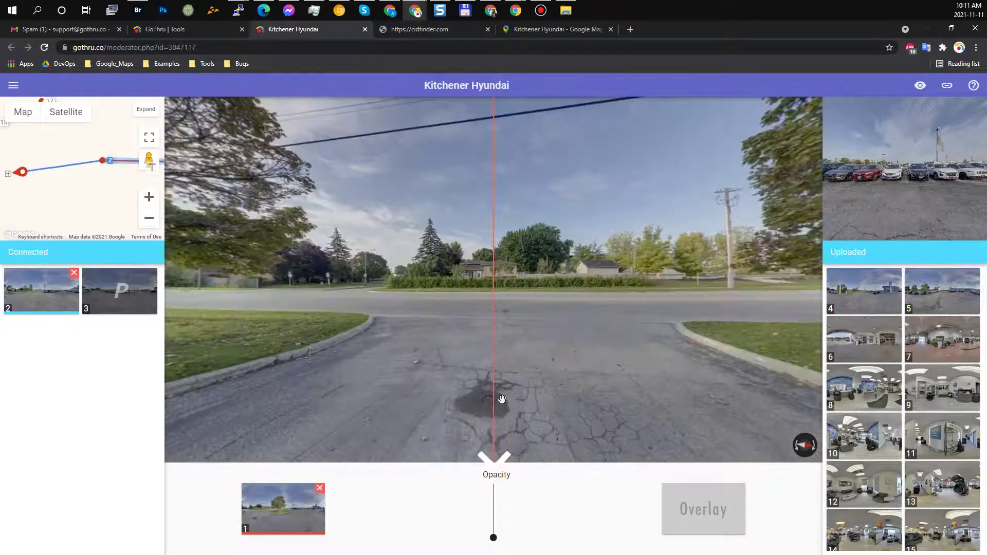
Step: Adjust panorama 1's alignment relative to panorama 2, moving back and forth between them along the street-facing driveway to compare
left_click(495, 289)
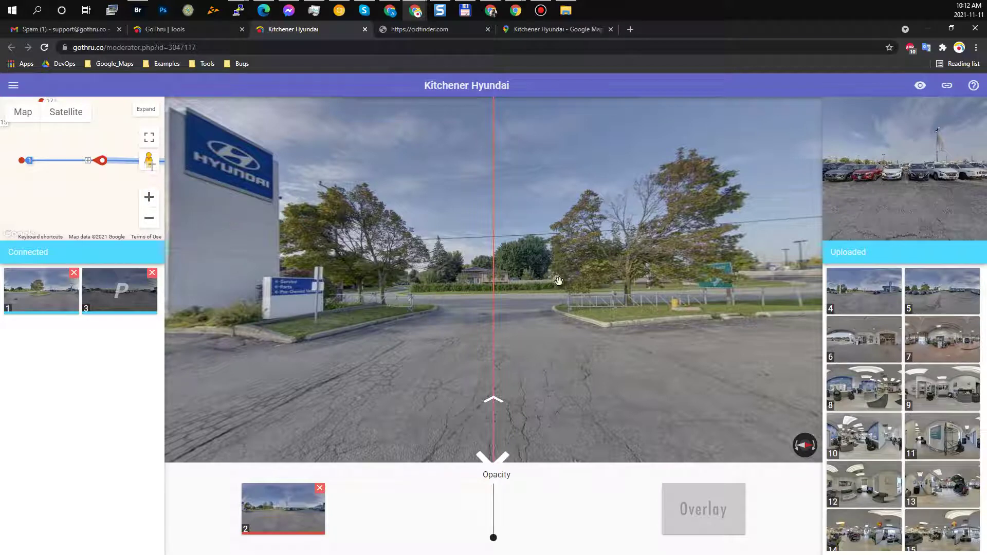
left_click(482, 315)
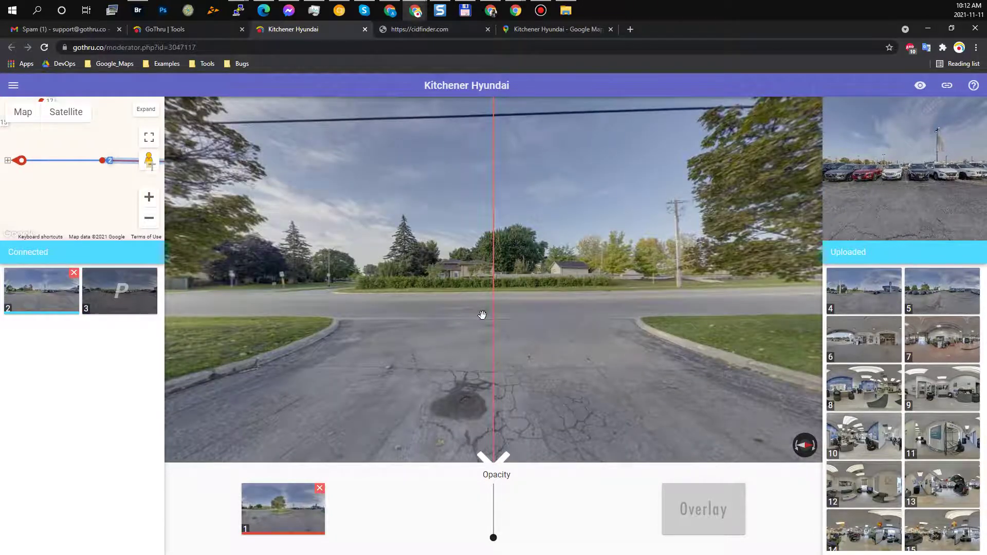
left_click(481, 311)
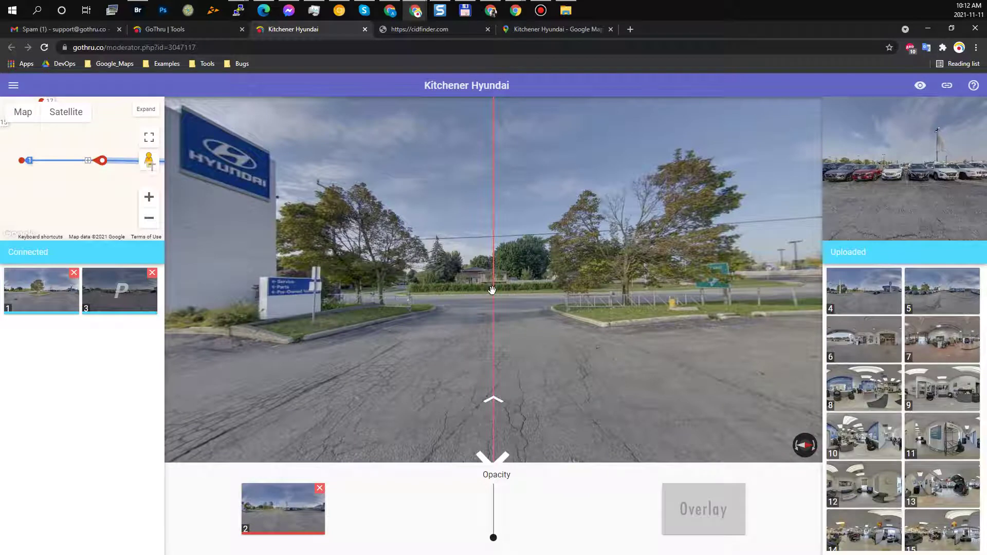
left_click(492, 290)
left_click(478, 301)
mouse_move(473, 300)
left_mouse_down()
mouse_move(462, 299)
mouse_move(473, 299)
left_mouse_up()
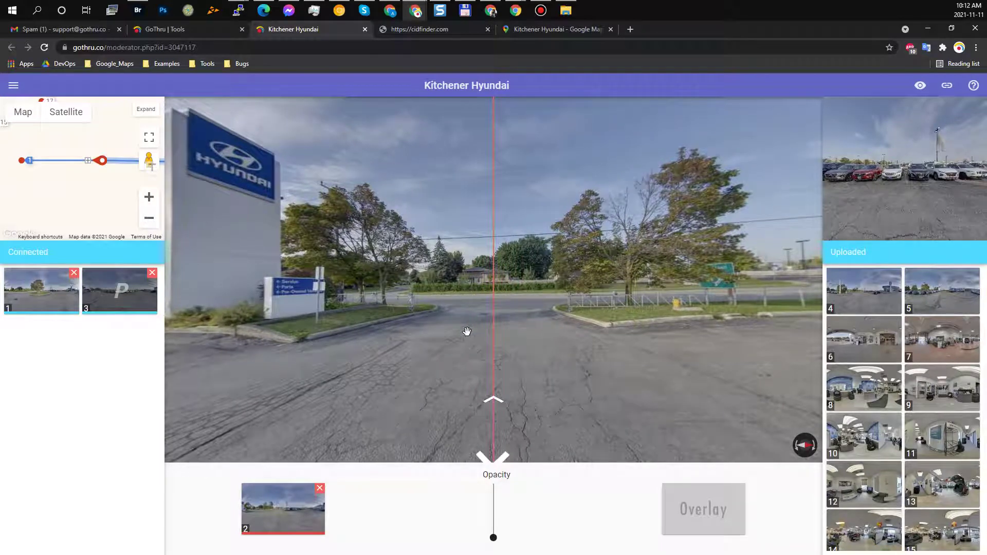
left_click(496, 320)
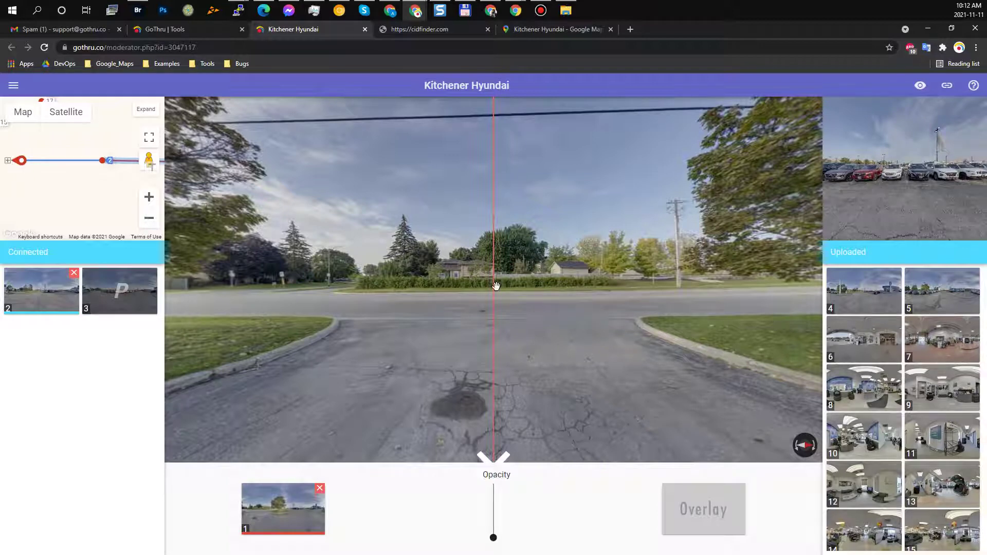
left_click(496, 286)
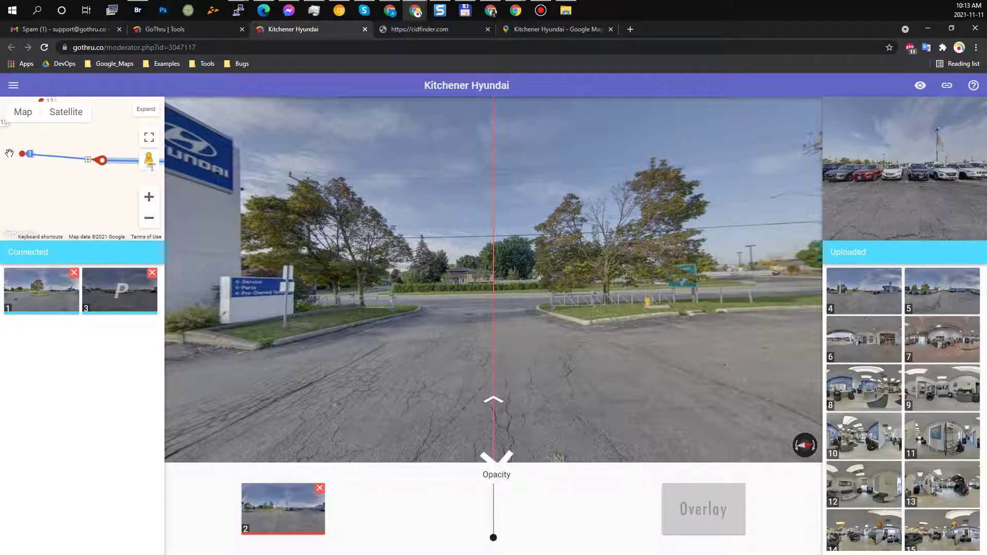
Step: Check the realigned street-facing transition between panoramas 2 and 1 and panorama 1's position on the map
left_click(493, 397)
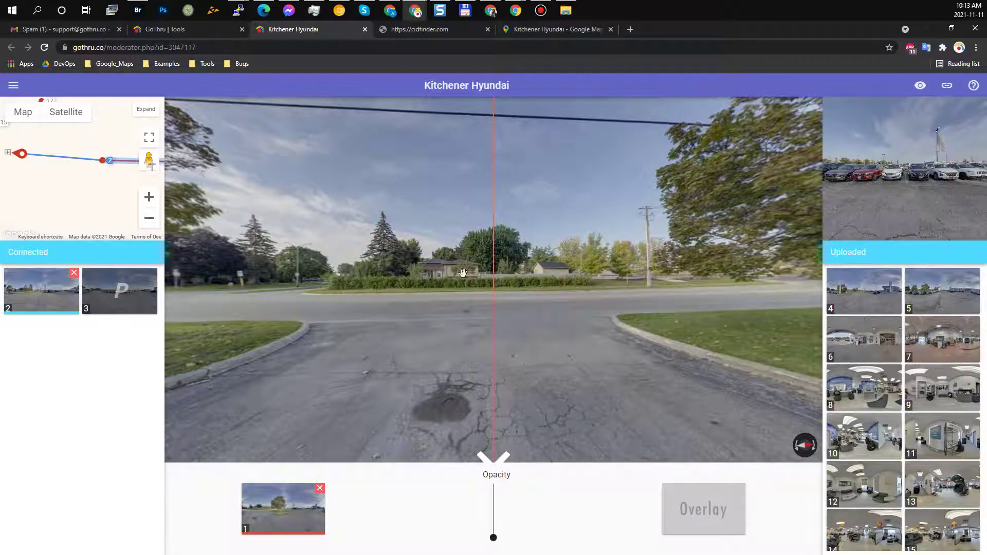
left_click(219, 195)
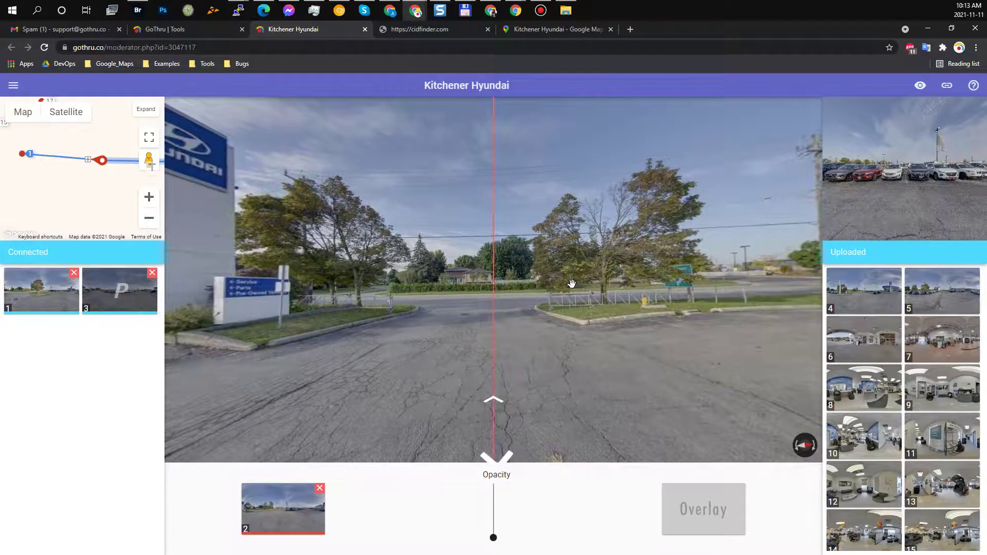
left_click(569, 287)
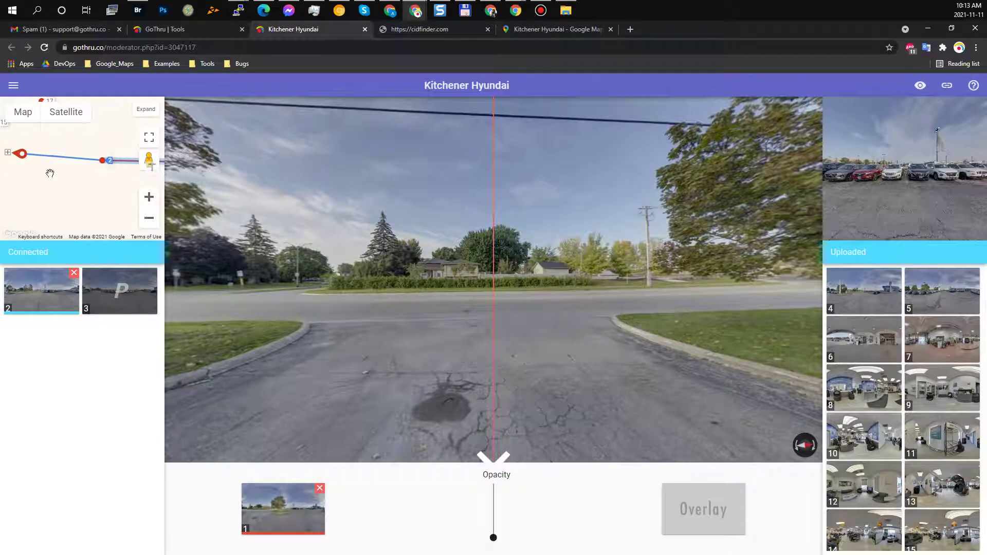
left_click_drag(34, 161, 12, 160)
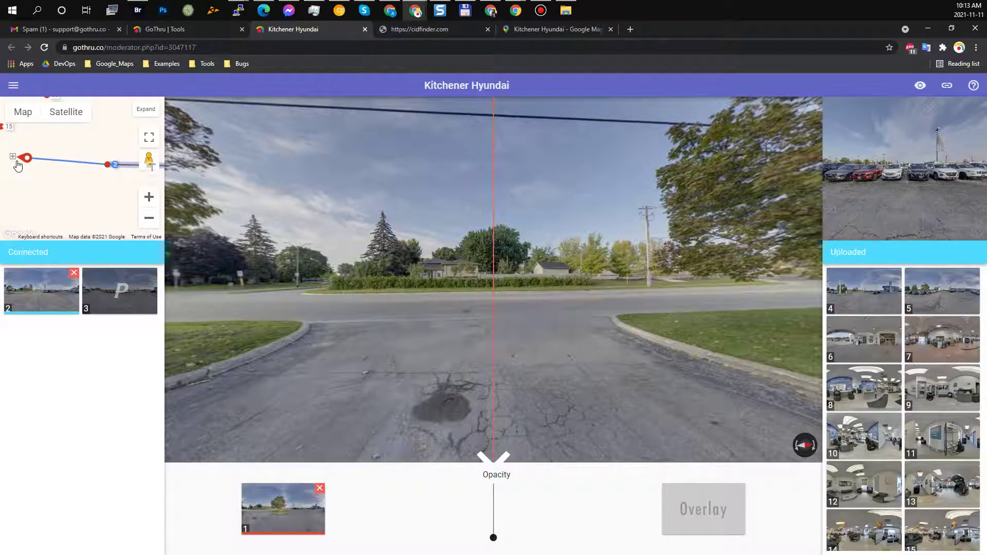
Step: Turn panorama 1 toward the dealership and move repeatedly between panoramas 1 and 2 to check that the driveway direction matches
left_click(106, 168)
mouse_move(600, 246)
left_mouse_down()
mouse_move(497, 277)
mouse_move(587, 286)
left_mouse_up()
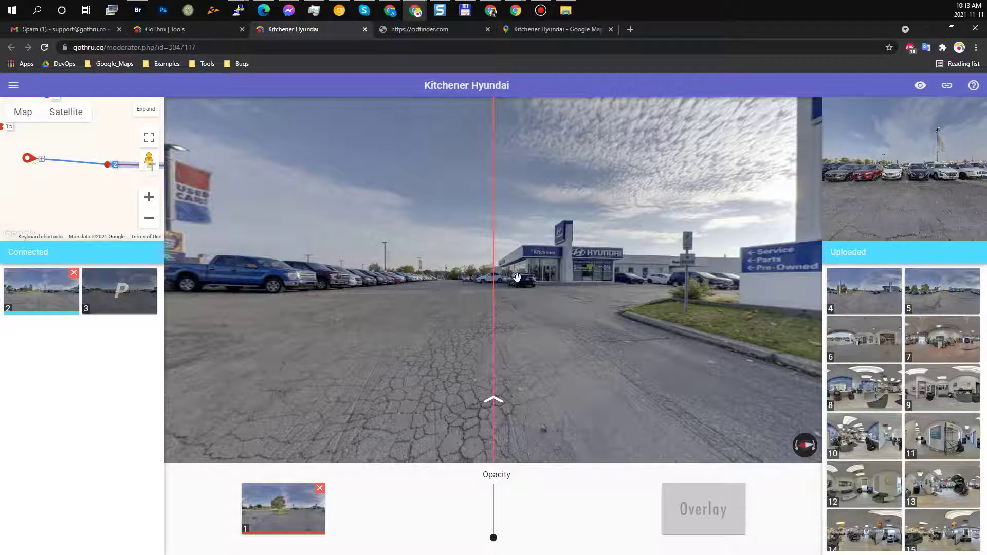
left_click(518, 341)
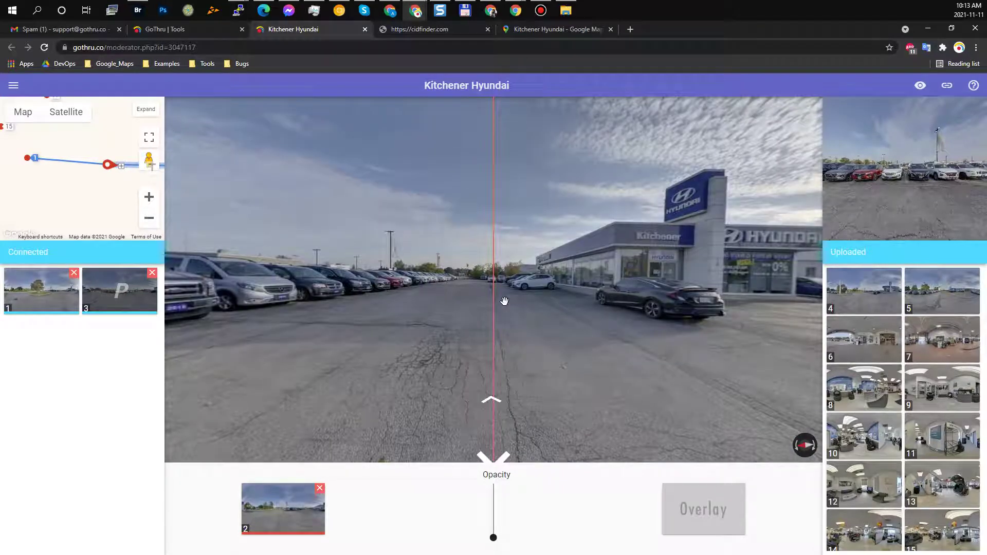
left_click(503, 301)
left_click_drag(514, 313, 532, 318)
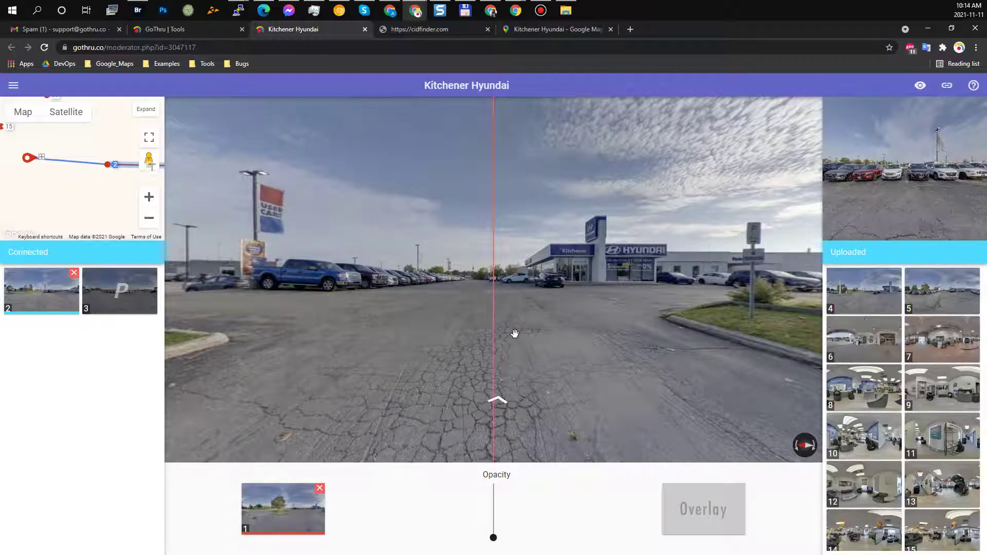
left_click_drag(535, 299, 511, 307)
key("Up")
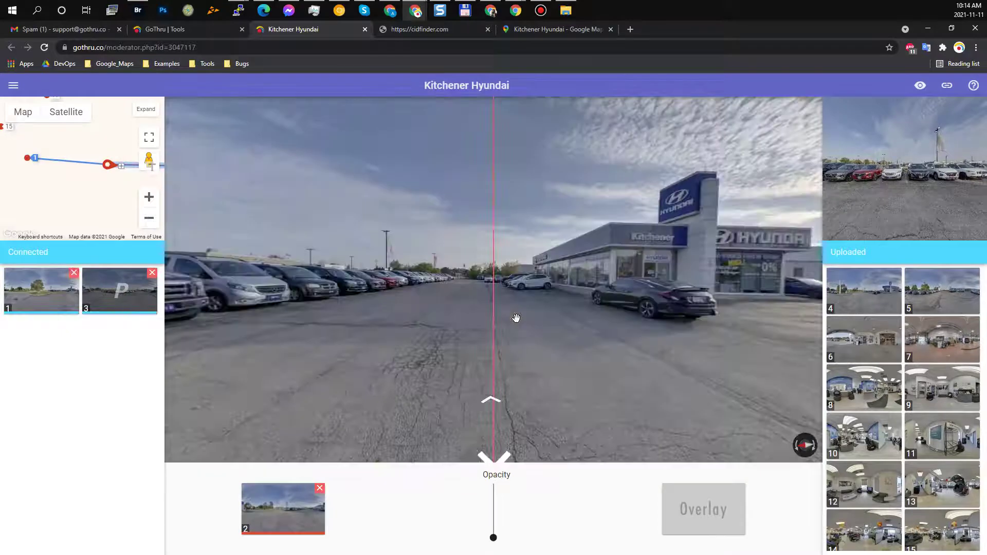
key("Down")
key("Up")
key("Down")
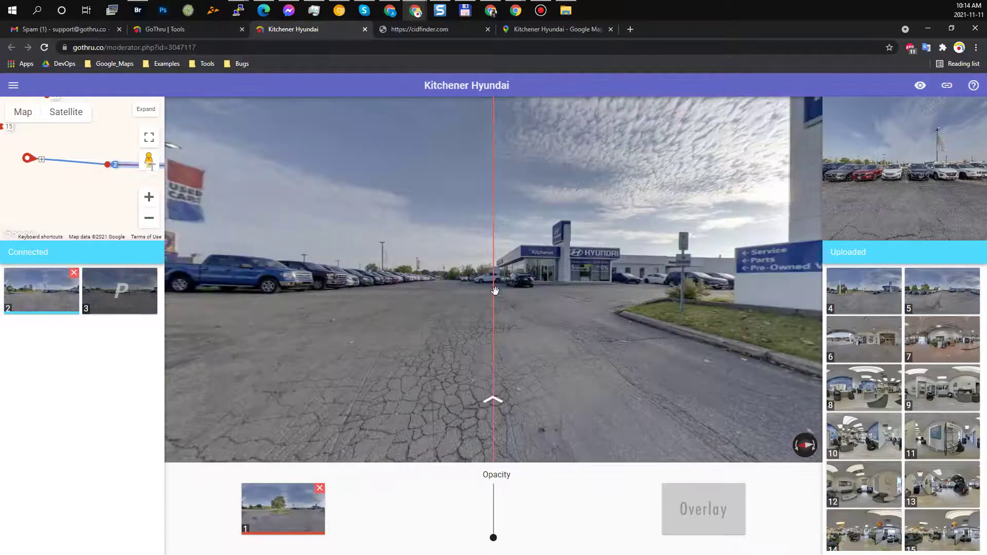
key("Up")
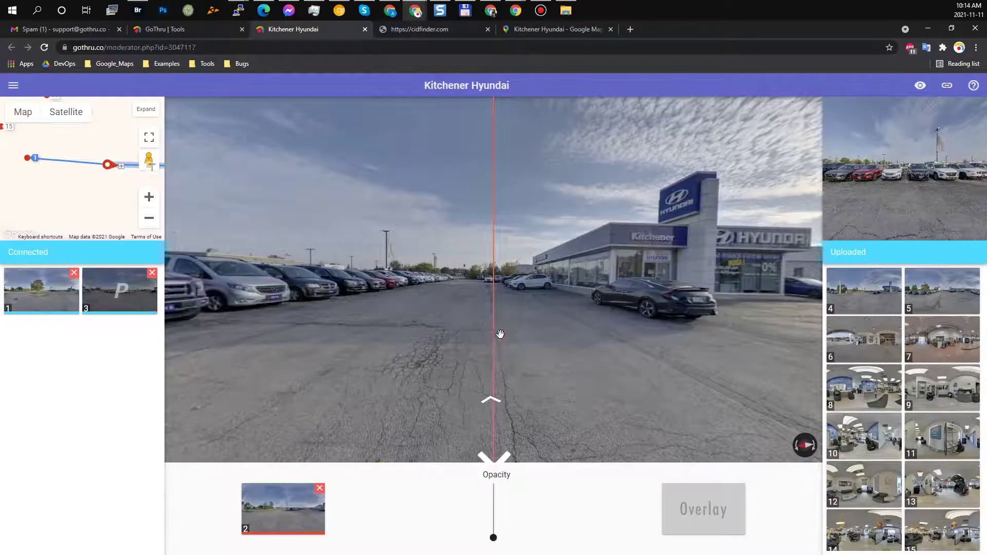
key("Down")
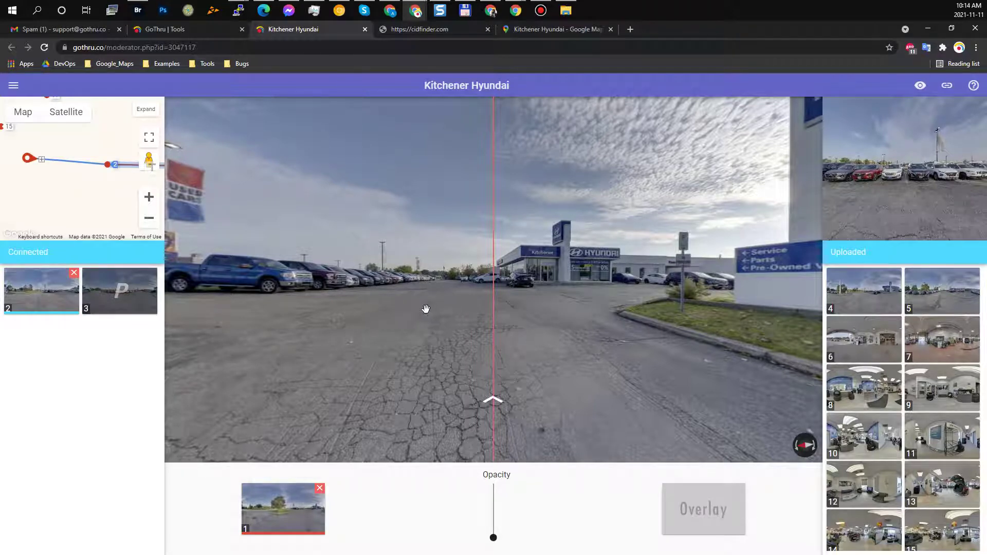
Step: Look through the list of uploaded panoramas not yet connected, down to panorama 17
scroll(879, 390, "down", 1)
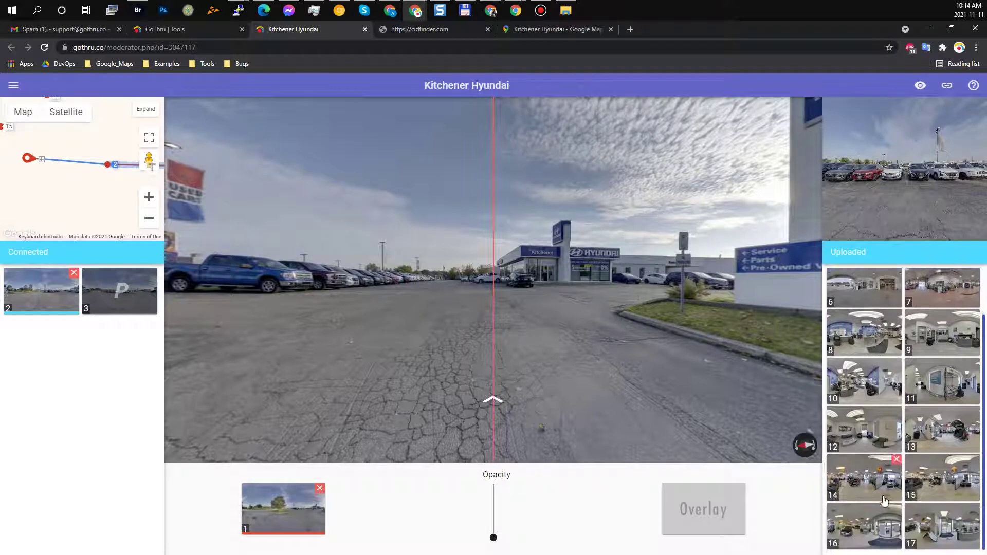
scroll(878, 411, "up", 1)
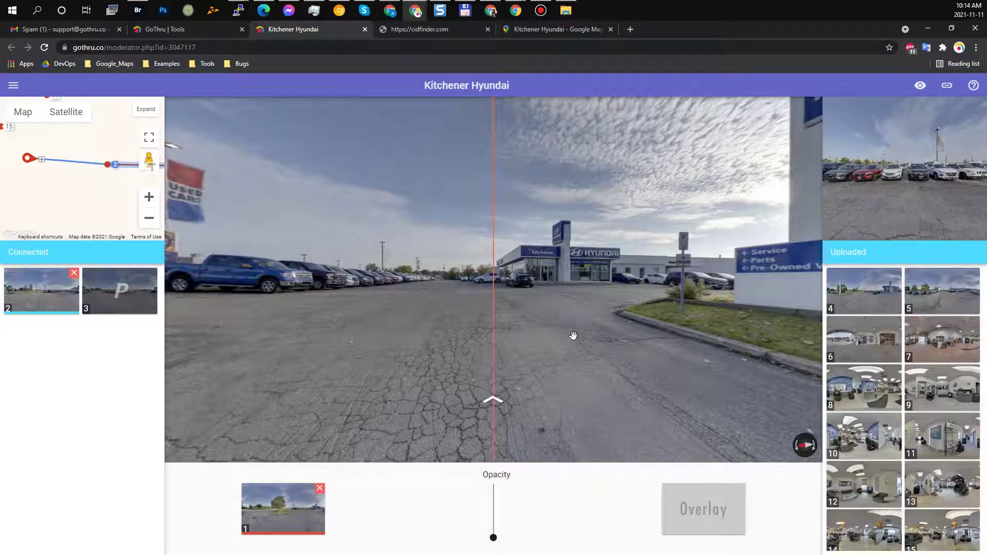
scroll(928, 396, "down", 1)
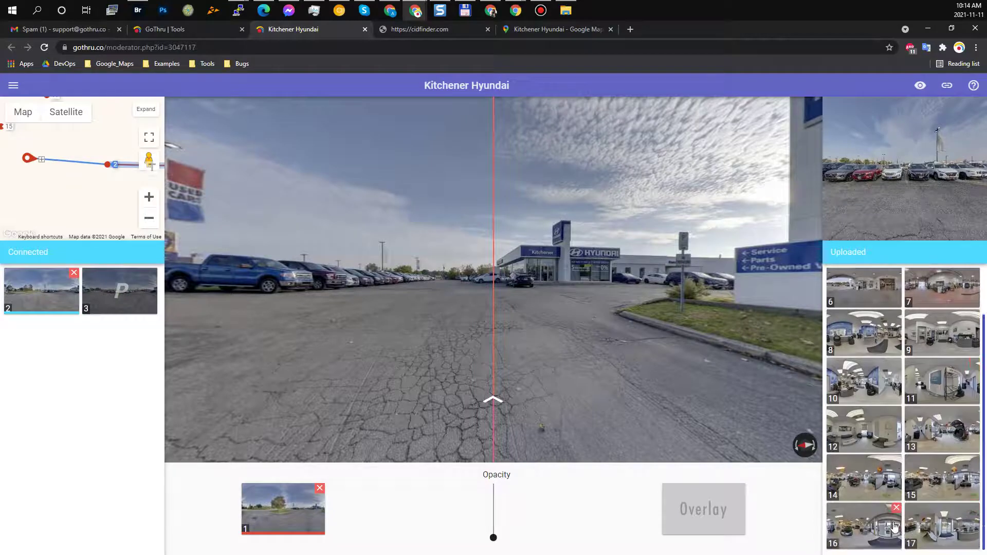
scroll(892, 514, "up", 1)
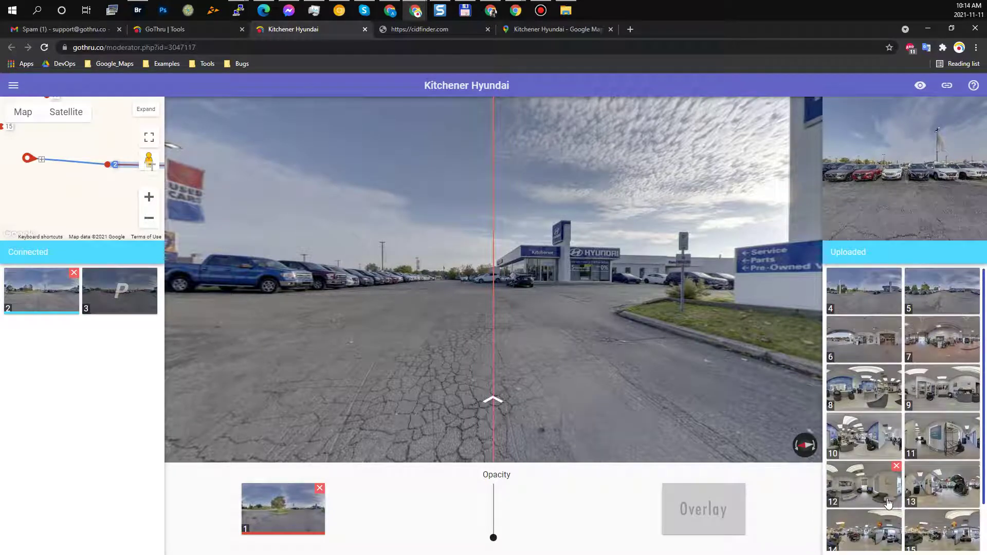
Step: Compare the transitions between panoramas 1 and 2 in both directions, facing the dealership and facing the street
left_click(526, 346)
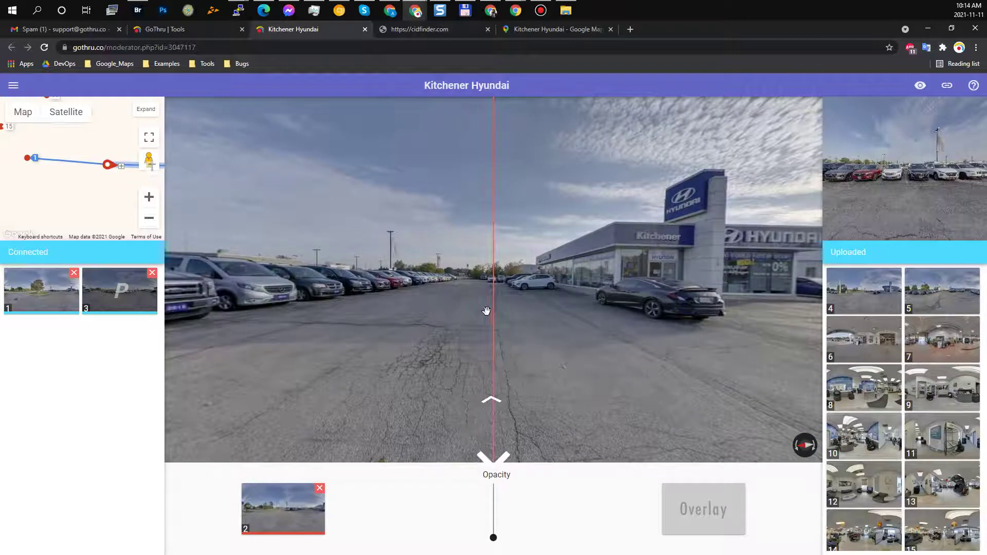
key("Down")
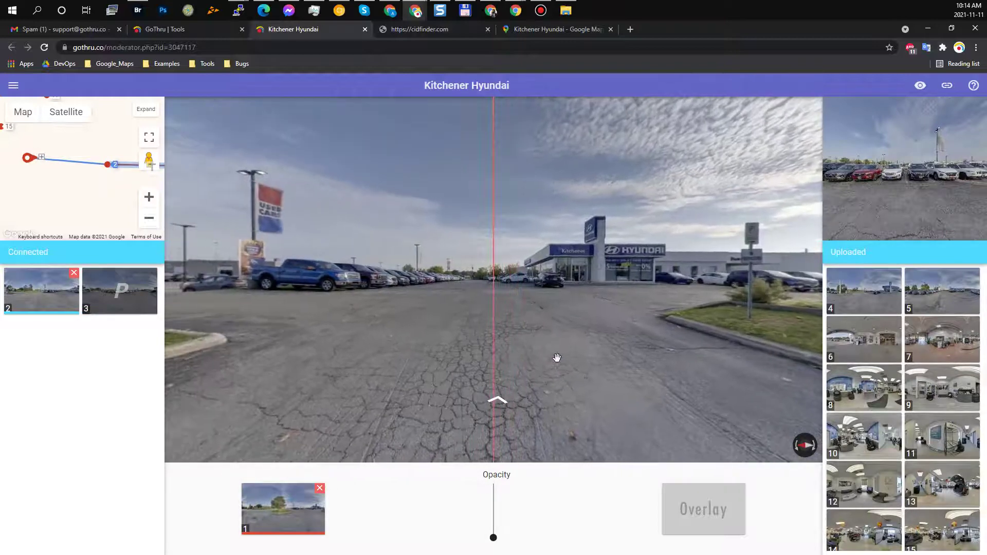
left_click(557, 359)
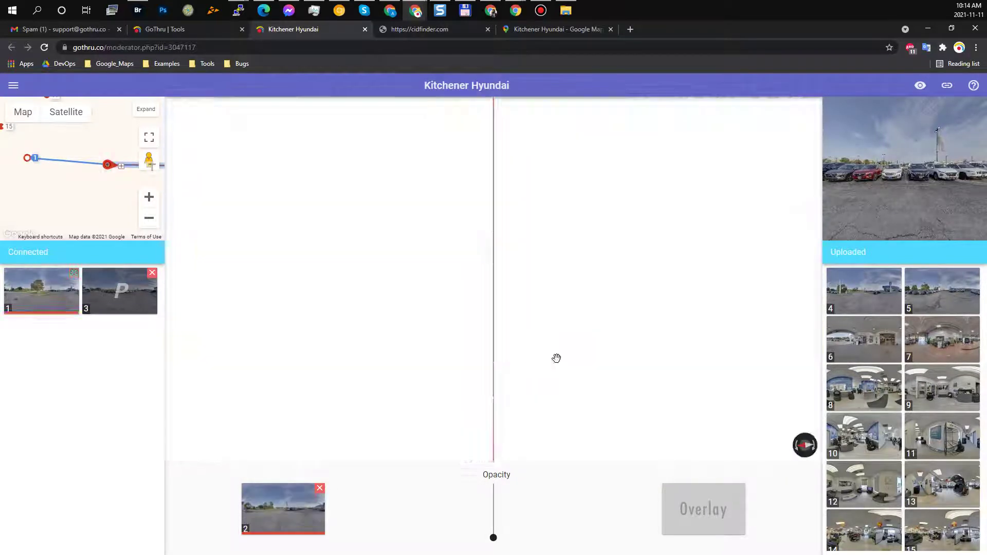
key("Down")
key("Up")
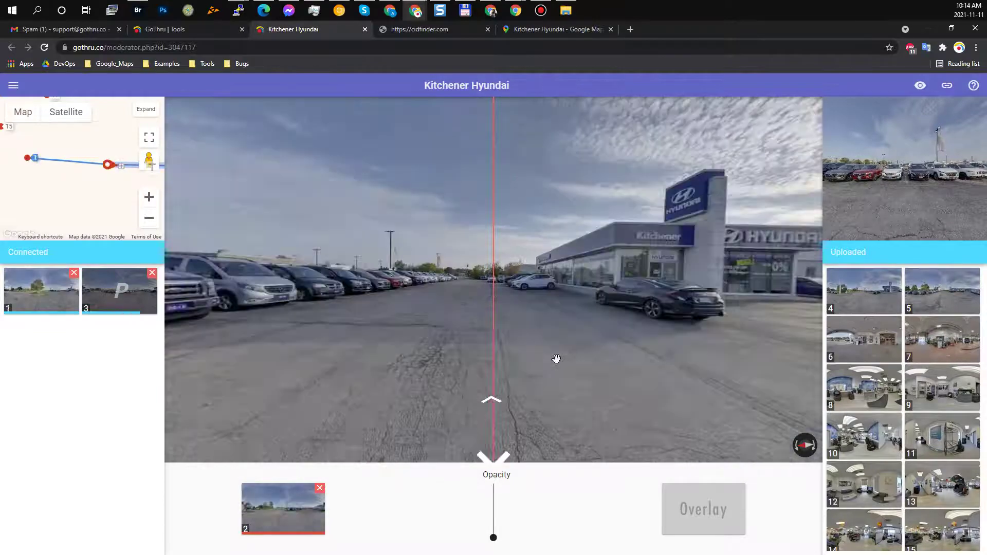
key("Down")
key("Up")
key("Down")
key("Up")
key("Down")
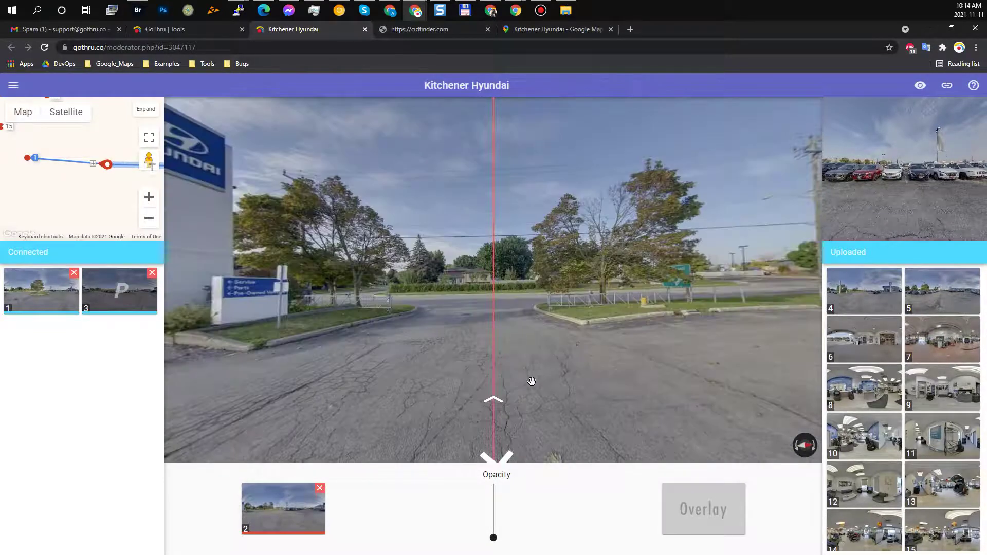
Step: Realign panorama 1 with panorama 2 in the street-facing view so their map connection runs level
key("Up")
key("Down")
left_click_drag(531, 382, 544, 381)
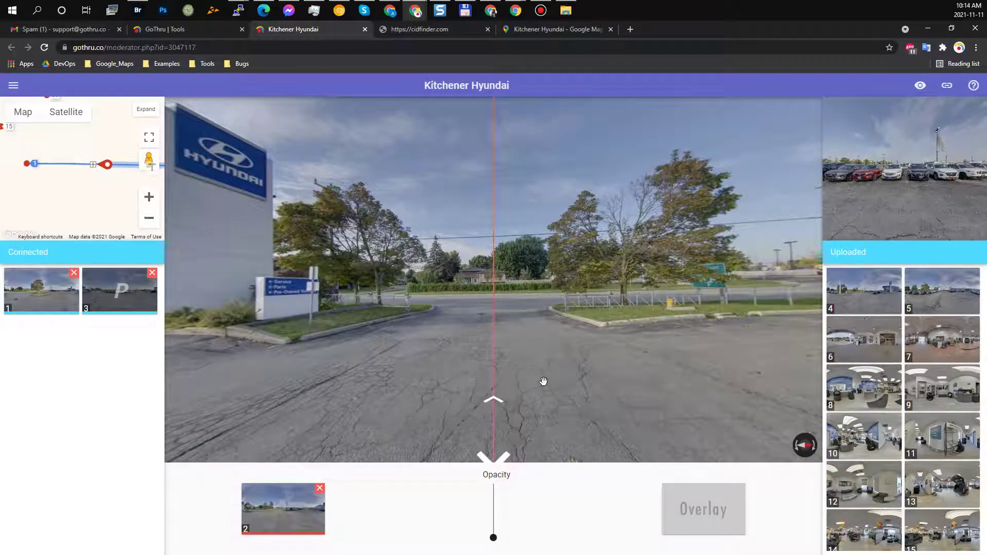
Step: Check the transitions between panoramas 1 and 2 facing the street and the dealership, and lock their connection on the map
key("Up")
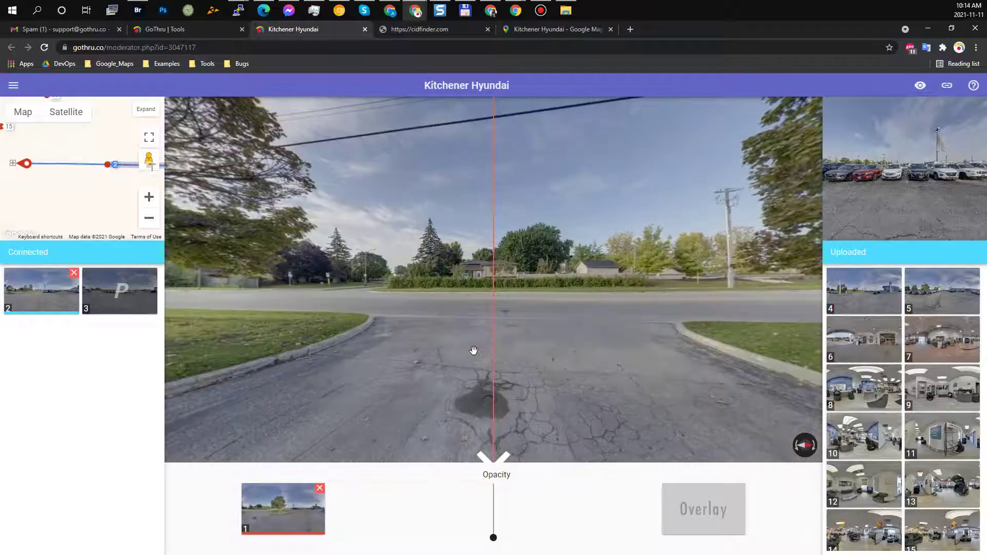
key("Down")
key("Up")
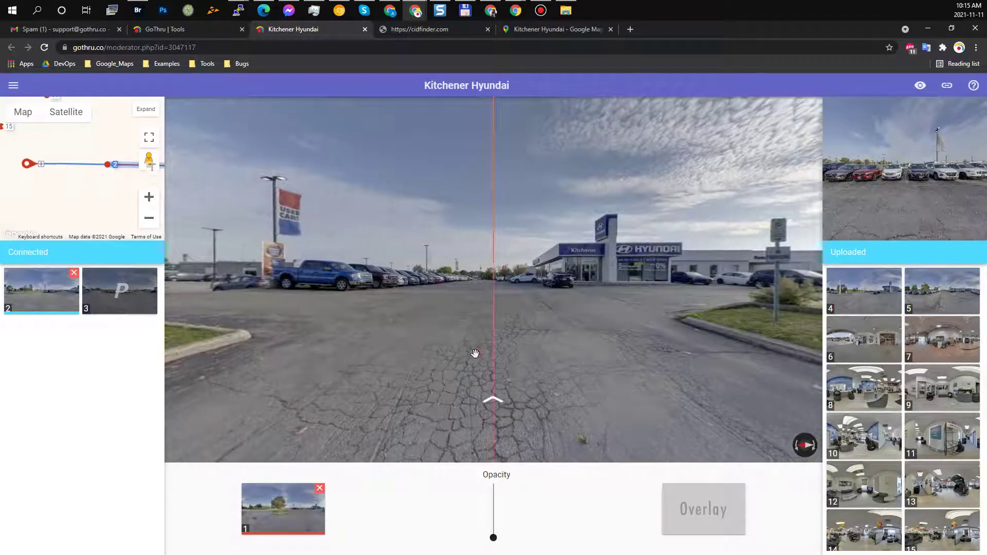
key("Down")
key("Up")
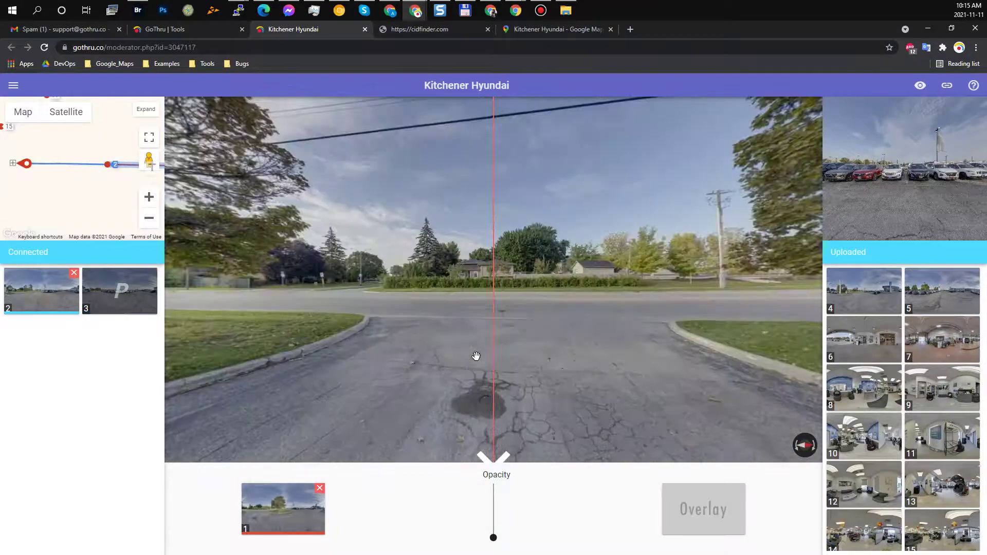
key("Down")
key("Up")
key("Right")
key("Up")
key("Down")
key("Up")
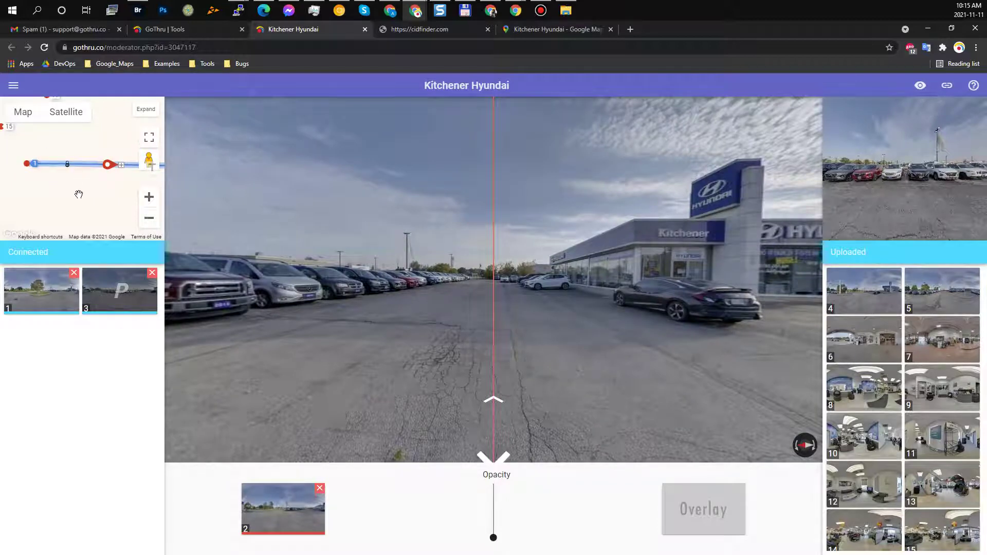
Step: Compare the transitions between panoramas 2 and 3 in both directions, following their connection on the map
left_click_drag(78, 194, 22, 192)
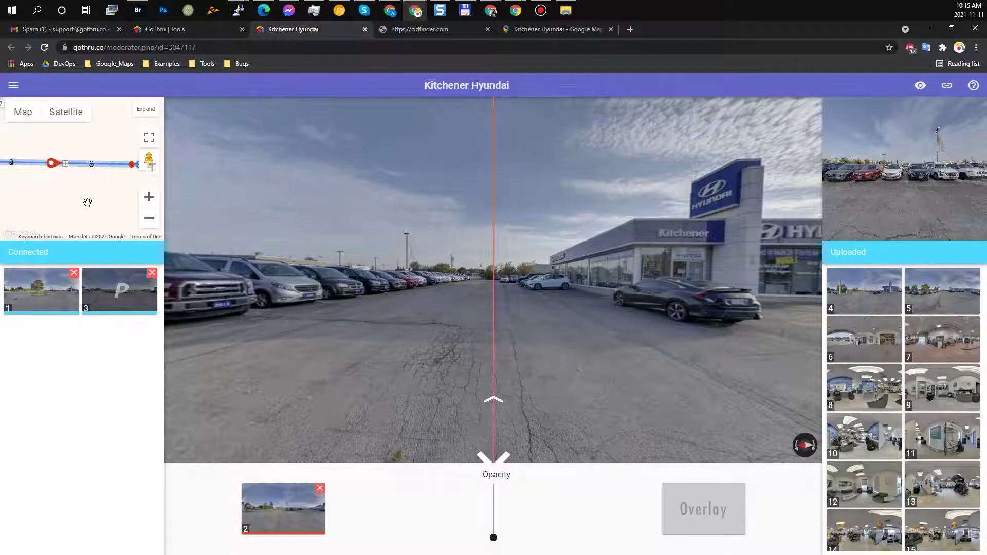
left_click_drag(86, 201, 41, 184)
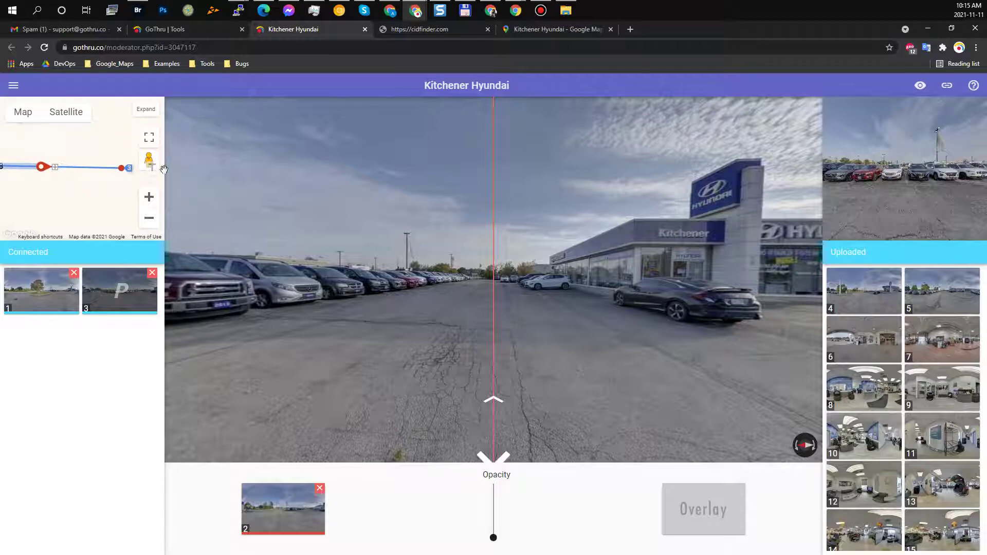
key("Up")
key("Down")
key("Up")
key("space")
key("Up")
key("Down")
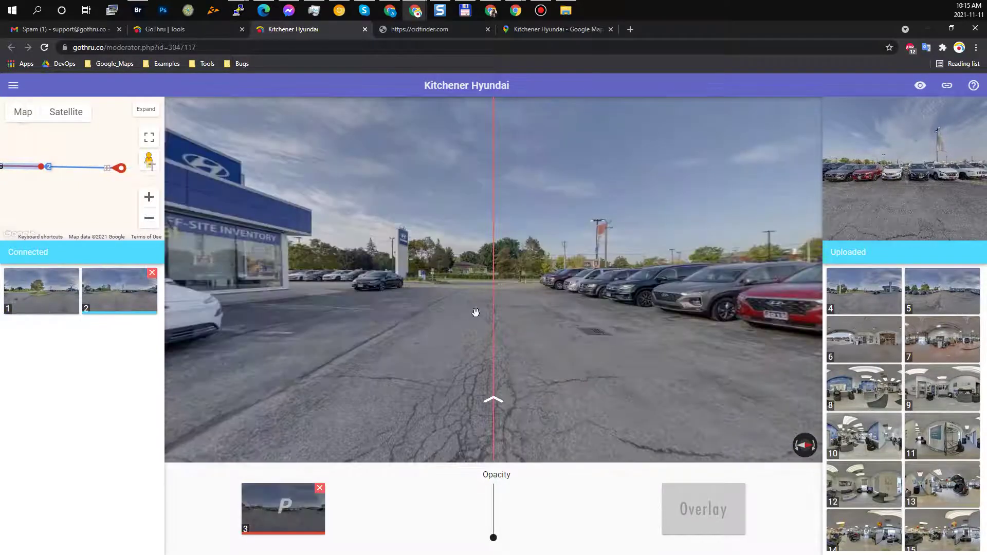
Step: Realign panorama 3 with panorama 2 using the street-facing view so their map connection runs level
left_click_drag(433, 320, 444, 320)
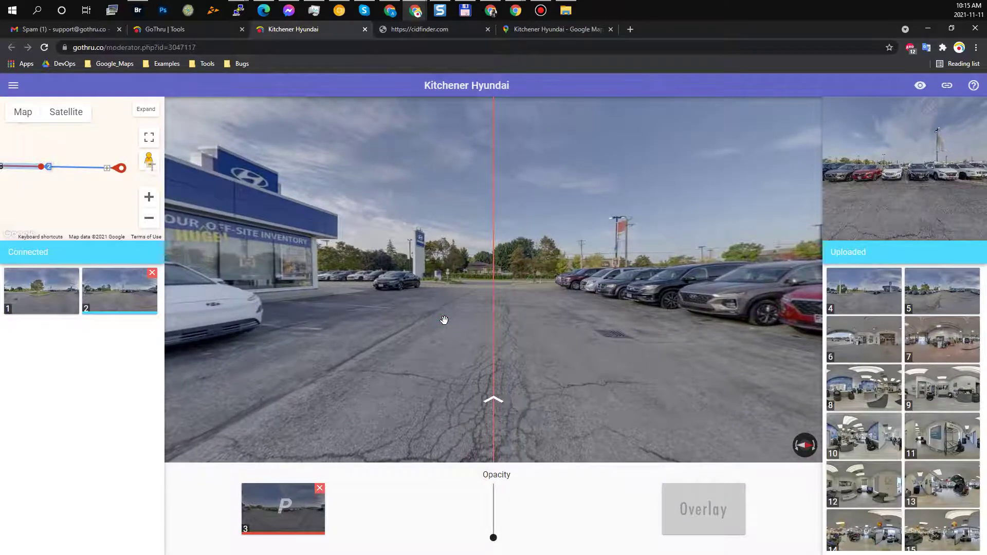
key("Up")
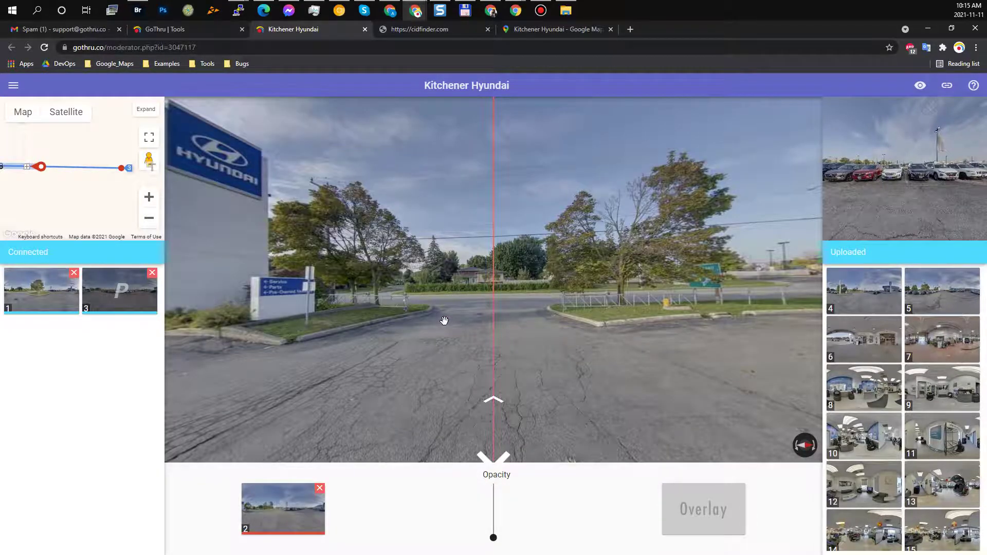
key("Right")
key("Up")
key("Down")
key("Up")
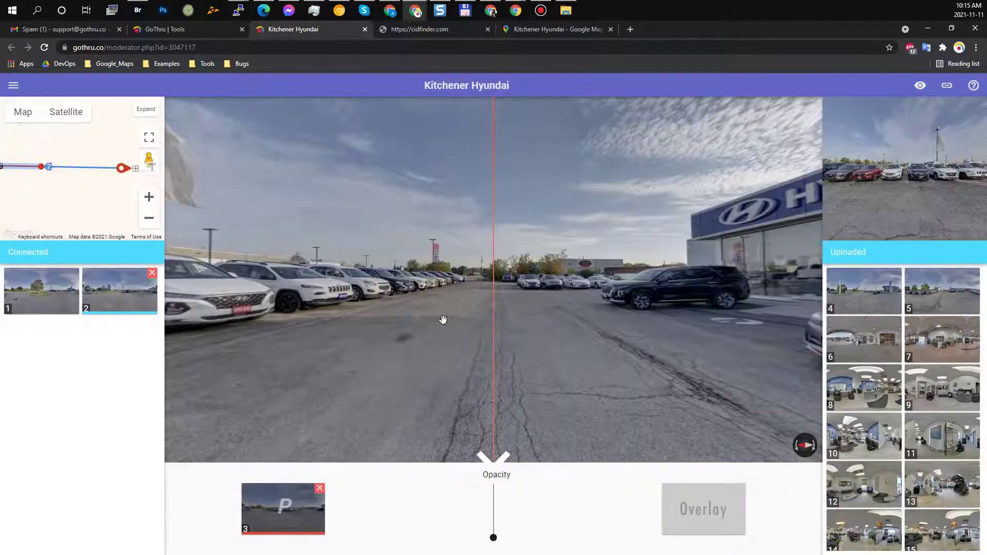
key("Up")
key("Up")
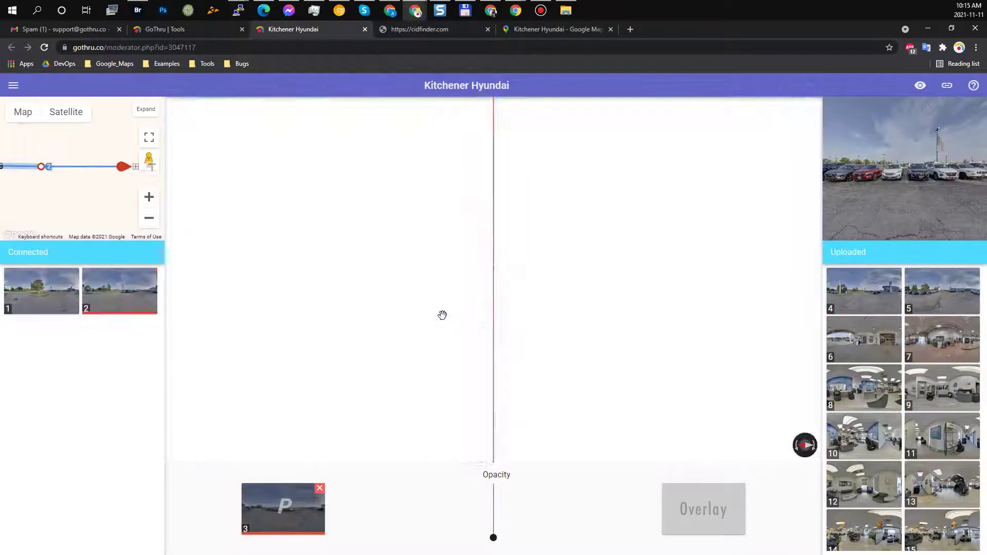
Step: Recheck the transitions between panoramas 2 and 3 in both directions and lock their connection on the map
key("Right")
key("Up")
key("Up")
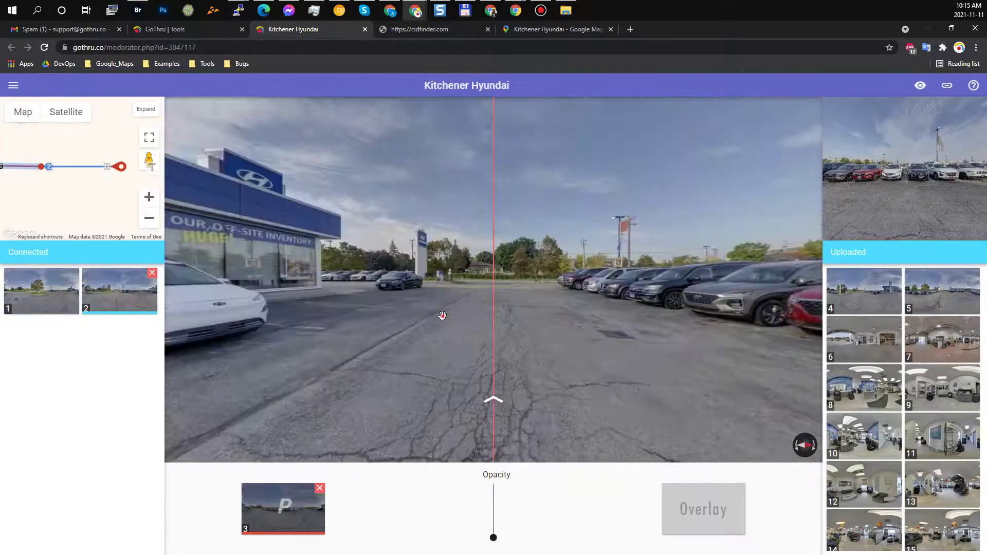
key("Down")
key("Right")
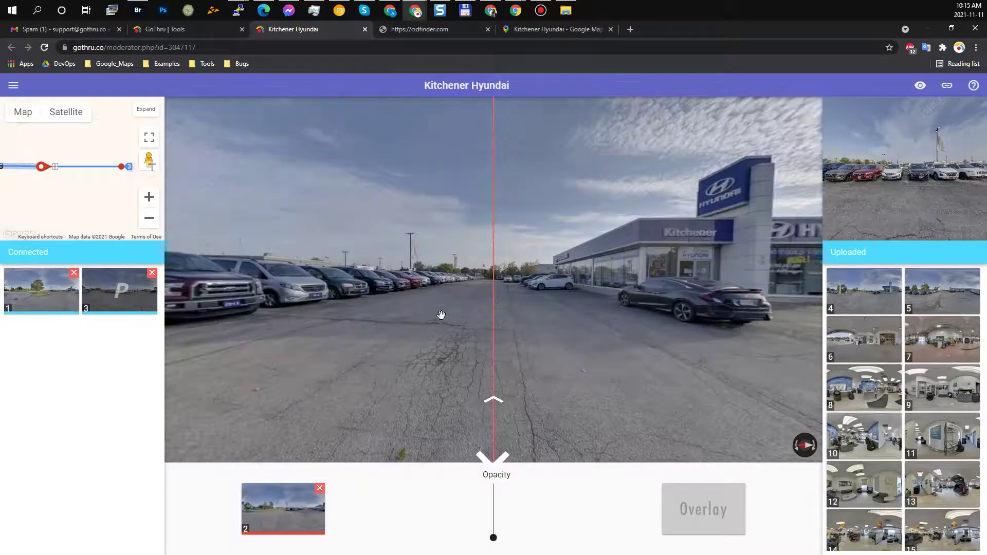
key("Up")
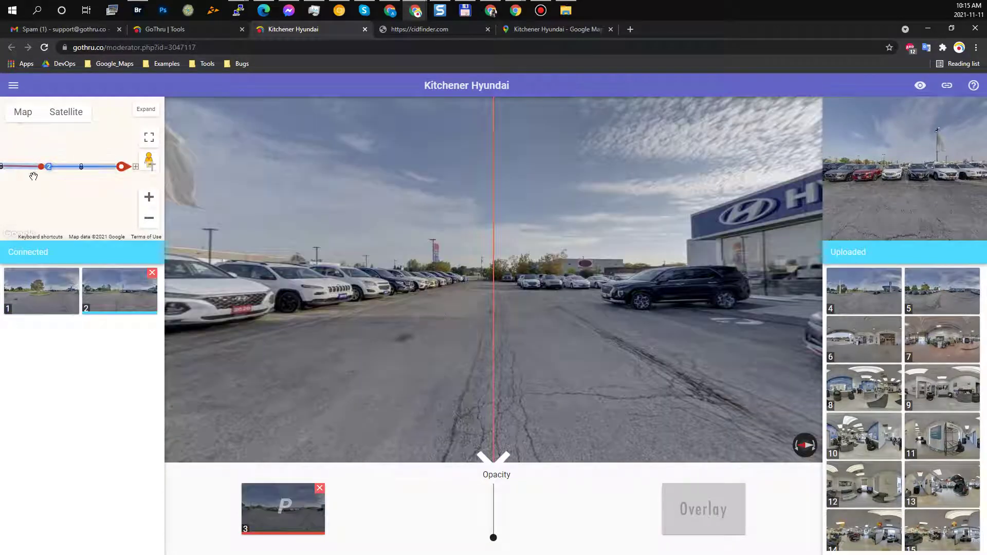
Step: Examine the surroundings of panorama 3 along the car lot and toward the dealership front, with the neighbouring panoramas on the map
left_click_drag(59, 197, 75, 212)
scroll(75, 212, "down", 1)
left_click_drag(543, 315, 592, 304)
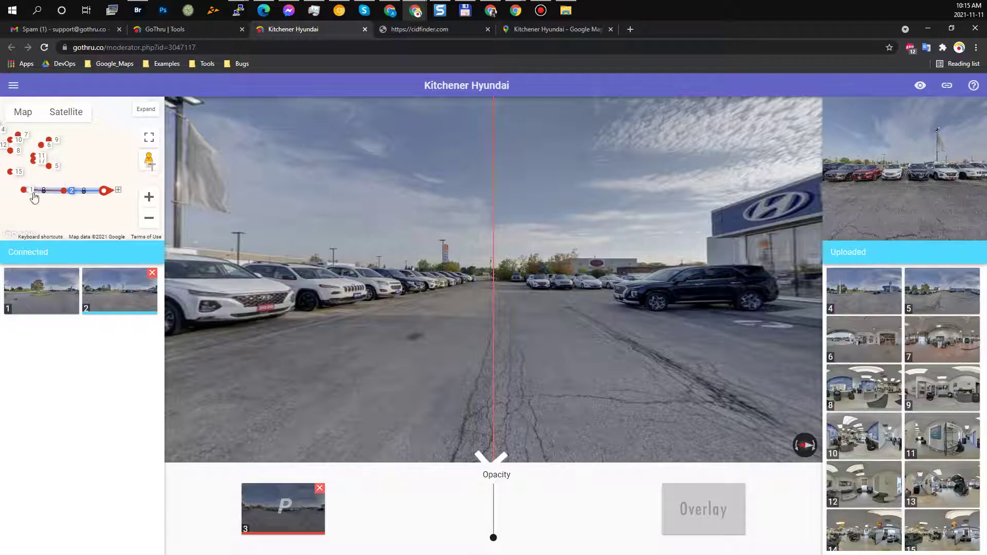
mouse_move(570, 297)
left_mouse_down()
mouse_move(472, 312)
mouse_move(595, 323)
mouse_move(588, 326)
left_mouse_up()
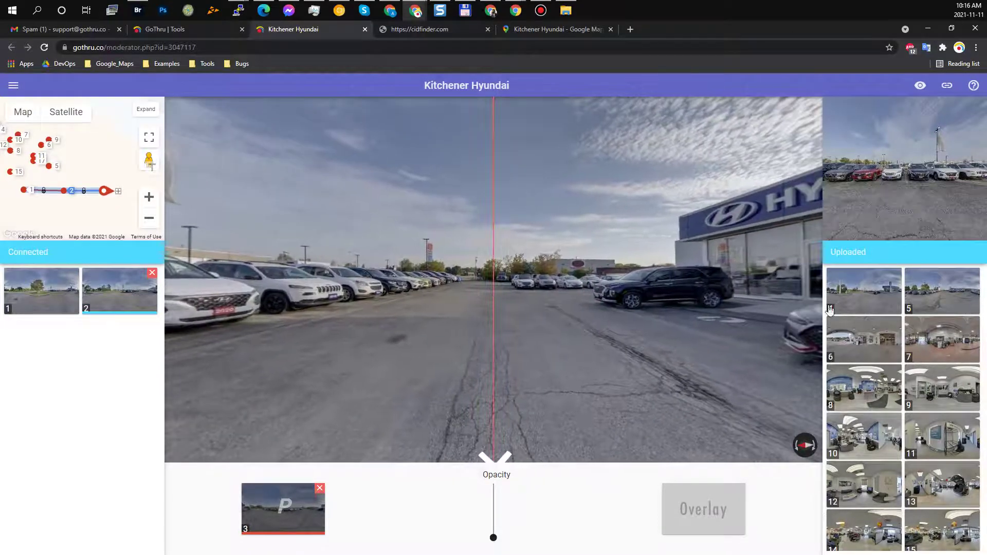
left_click_drag(650, 314, 613, 309)
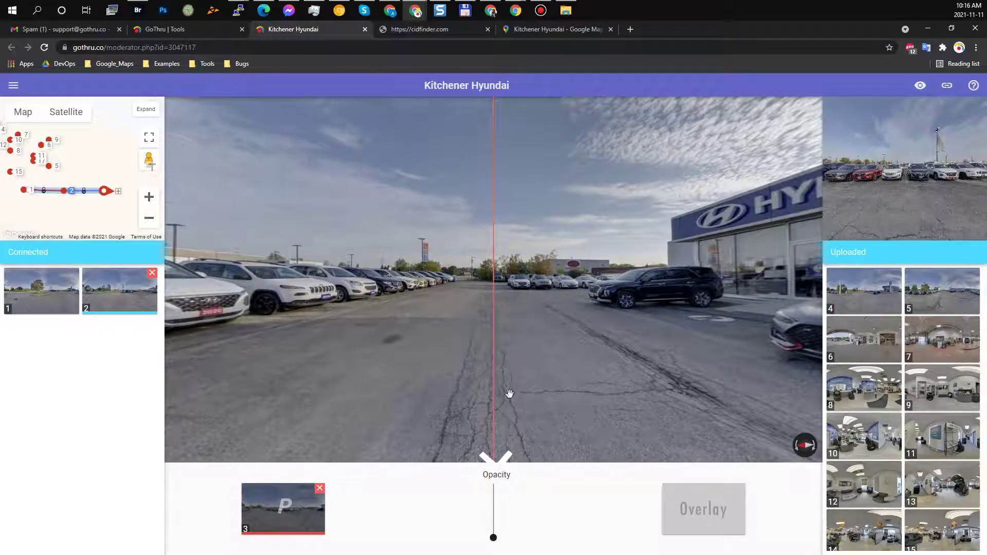
mouse_move(605, 380)
left_mouse_down()
mouse_move(326, 360)
mouse_move(655, 385)
mouse_move(610, 388)
left_mouse_up()
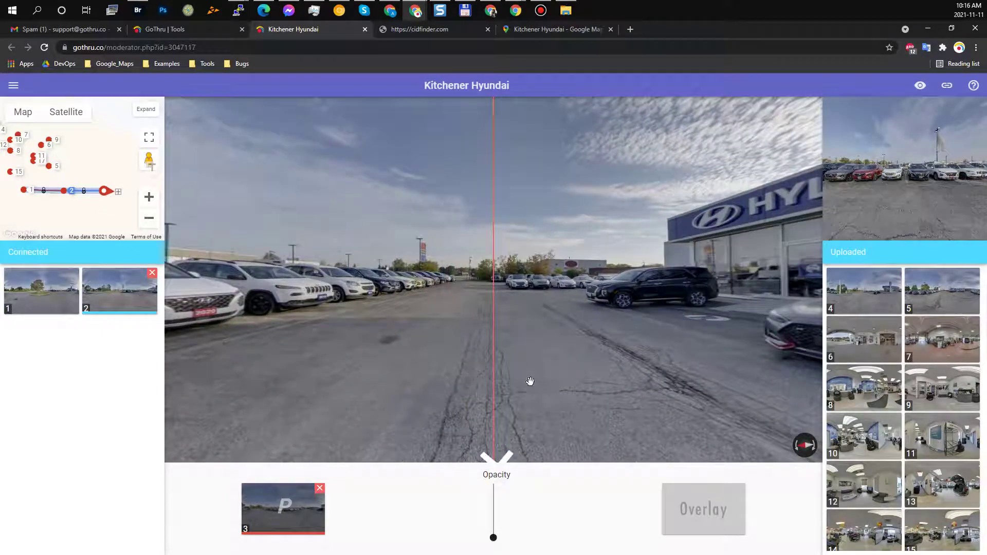
left_click_drag(530, 381, 637, 304)
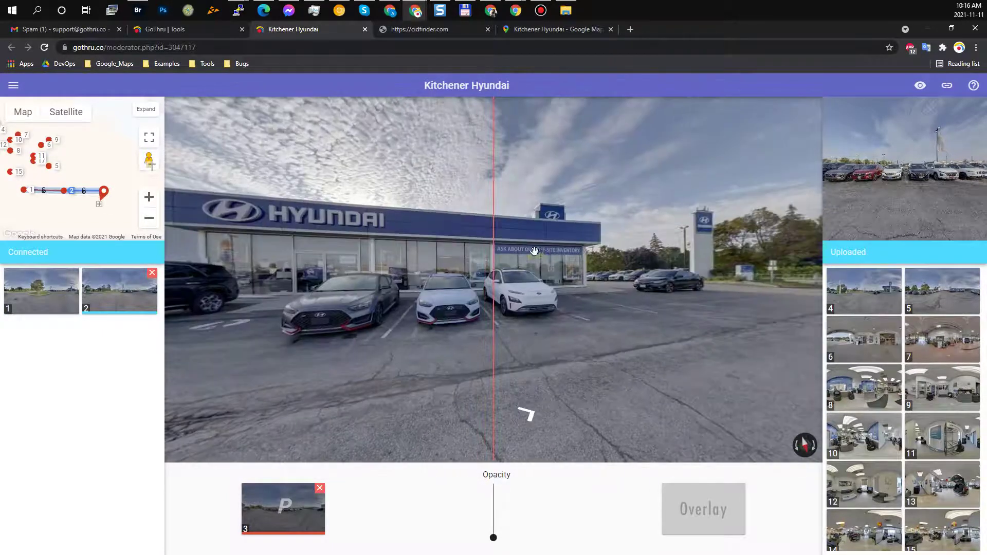
left_click_drag(534, 251, 627, 379)
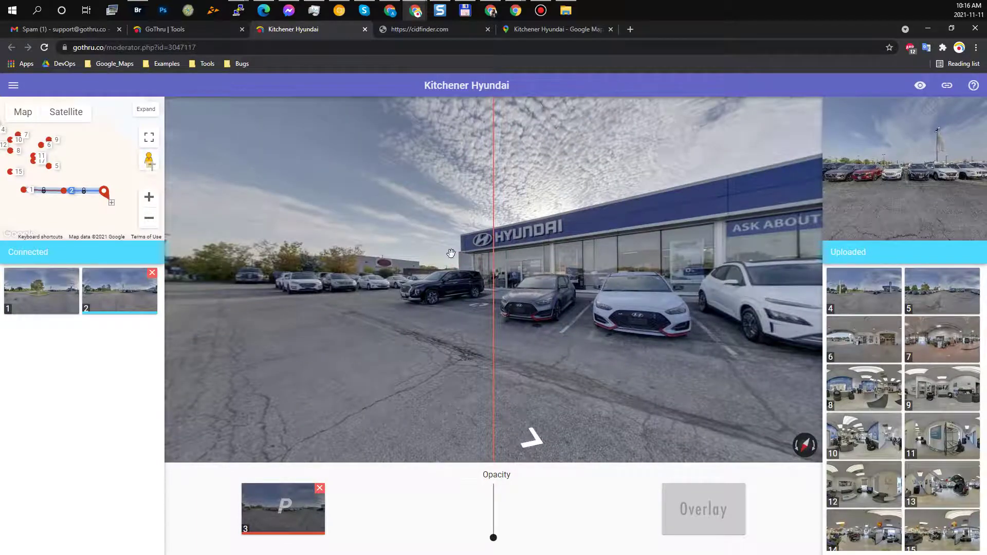
left_click_drag(464, 255, 574, 334)
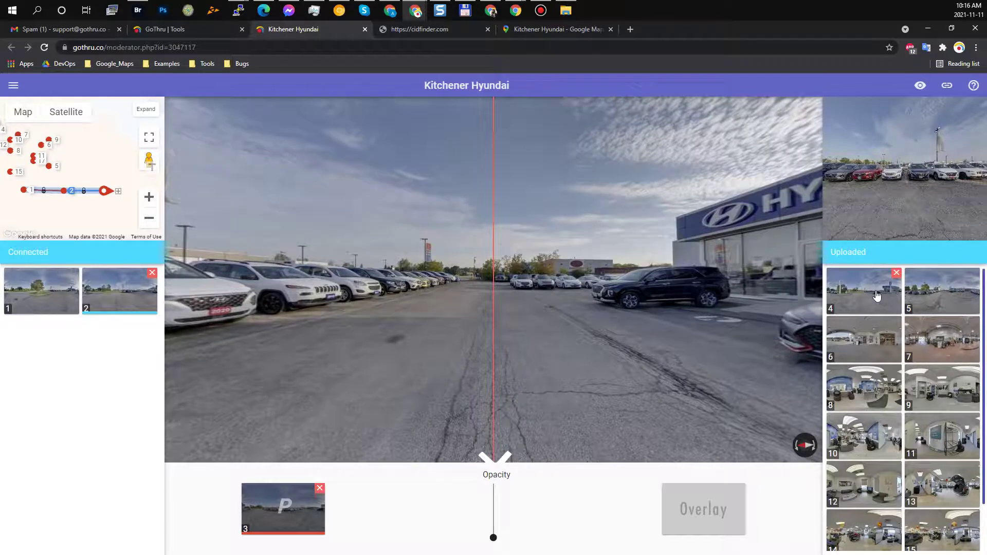
left_click(877, 295)
left_click(867, 292)
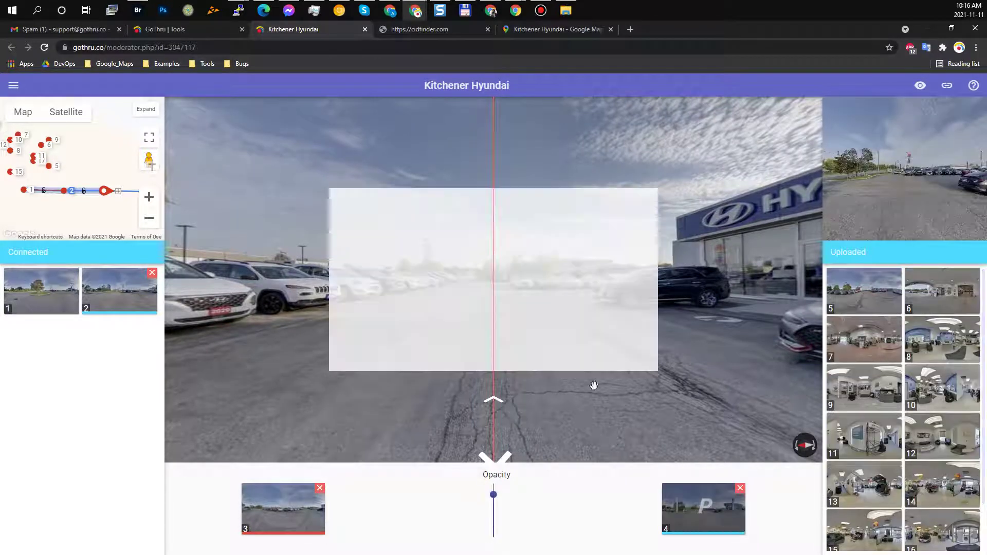
left_click_drag(555, 297, 504, 301)
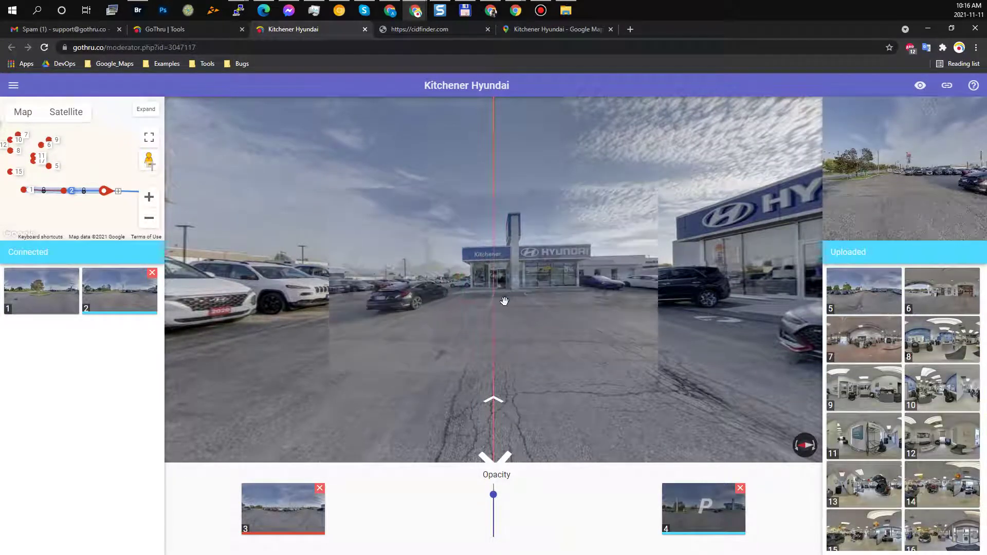
left_click_drag(482, 403, 514, 417)
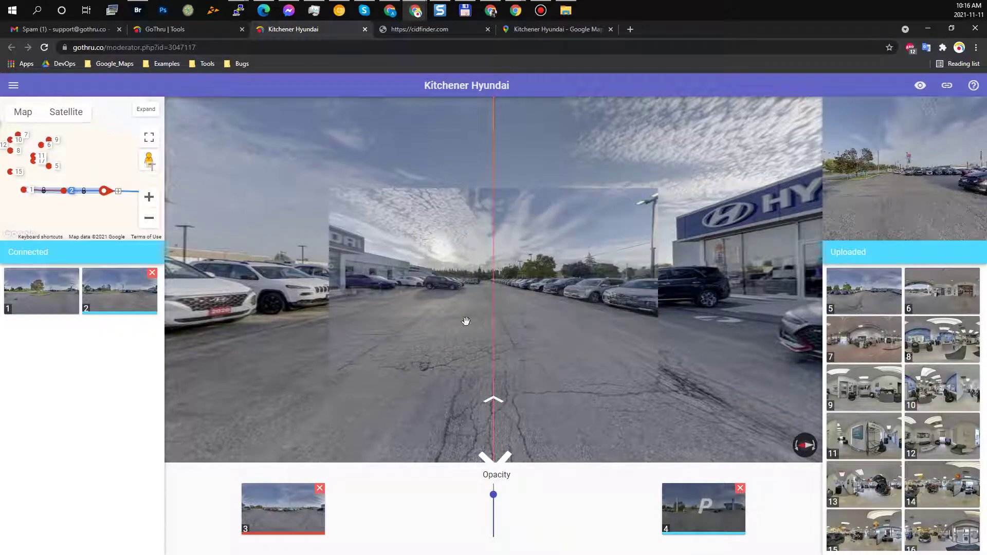
left_click(740, 487)
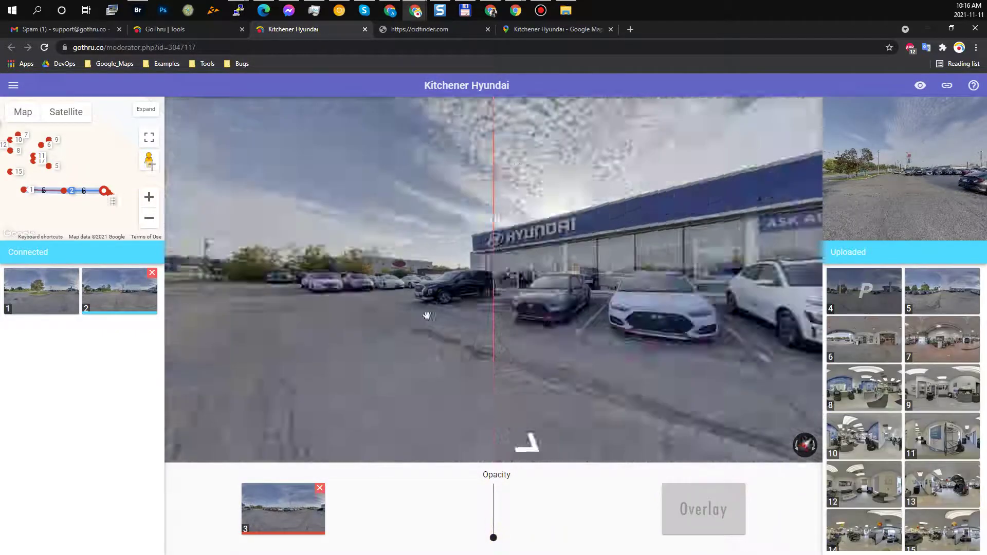
Step: Connect panorama 4 to panorama 2 and rotate its overlay to match the lane between the dealership and the Hyundai sign
left_click(522, 412)
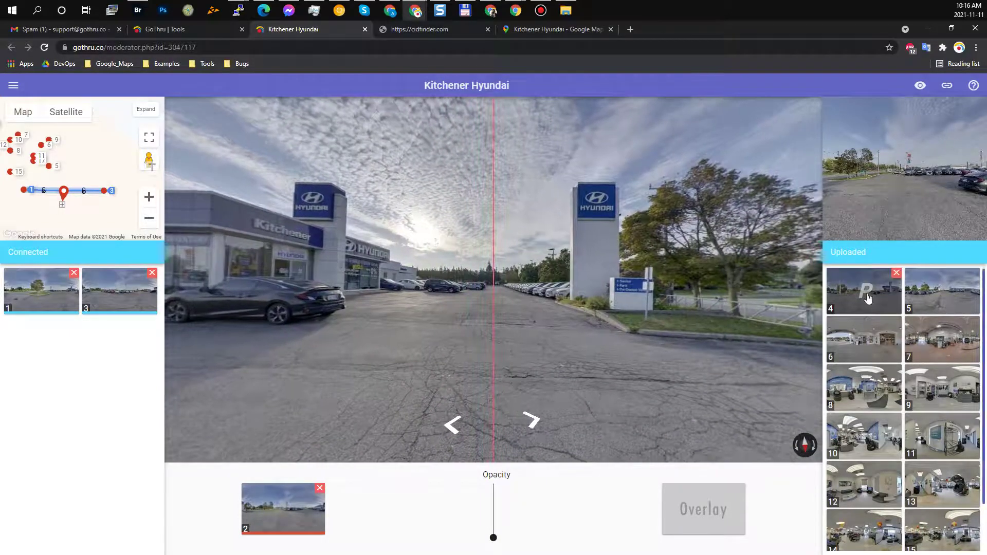
left_click(862, 296)
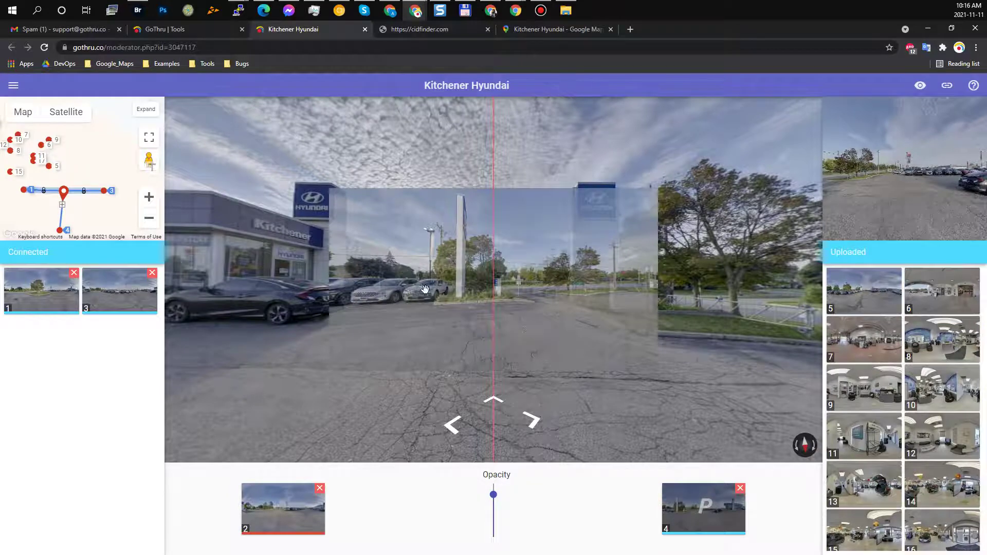
left_click_drag(397, 290, 487, 287)
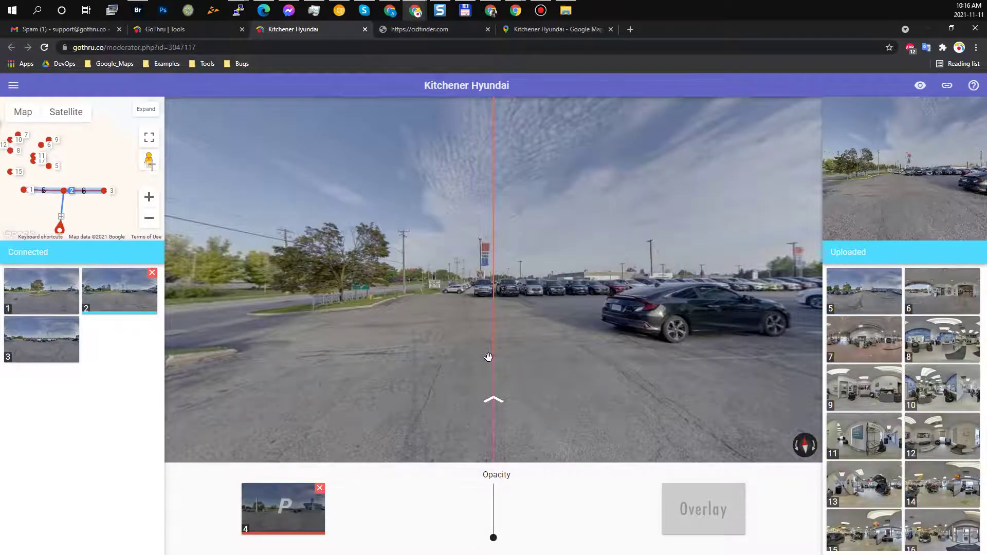
Step: Compare the transitions between panoramas 2 and 4 in both directions and realign panorama 4 so their map connection runs straight down
left_click(488, 357)
left_click(488, 358)
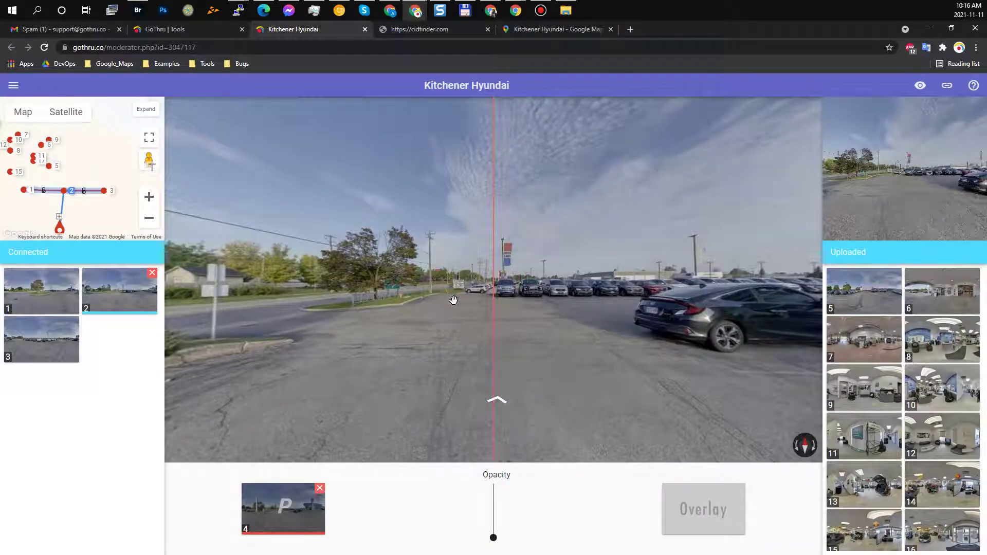
left_click(448, 313)
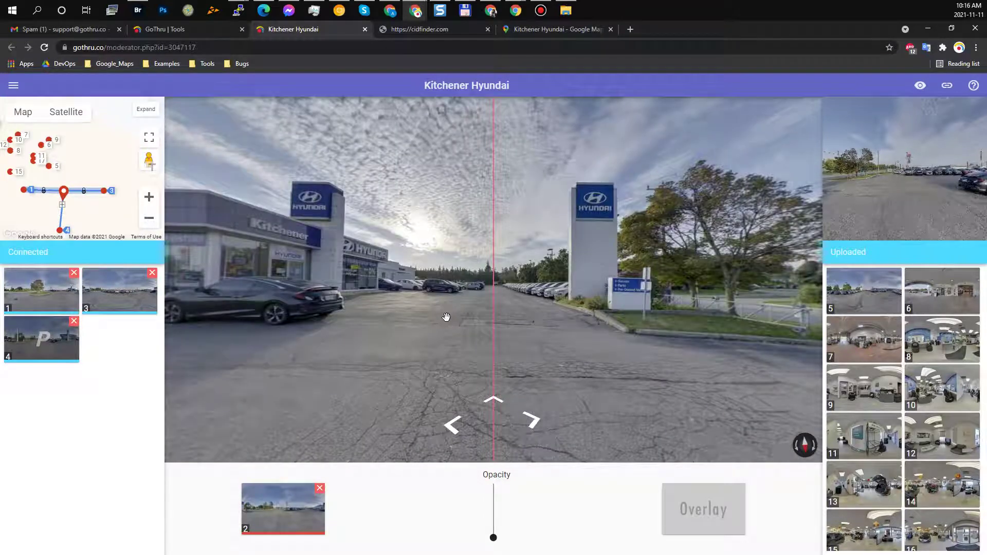
left_click(446, 316)
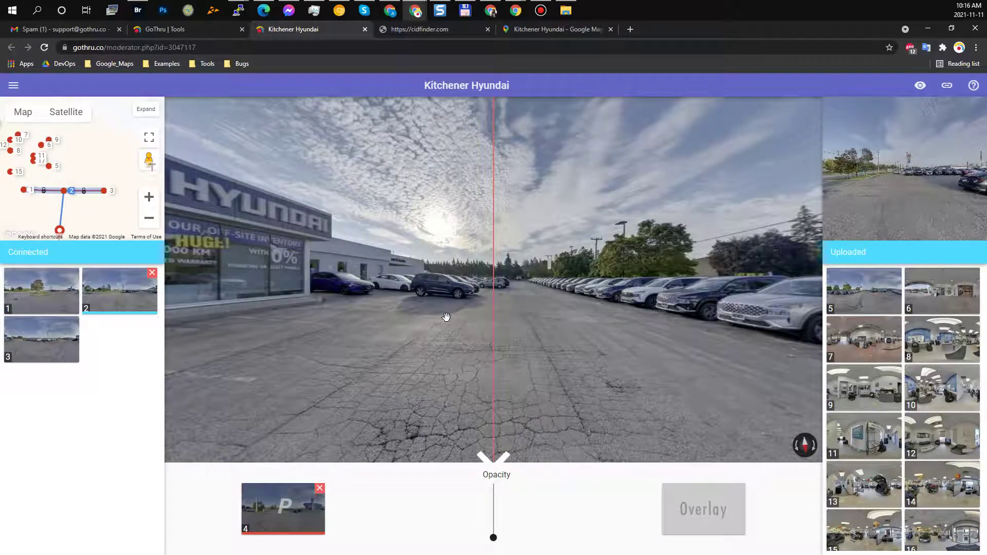
left_click(446, 317)
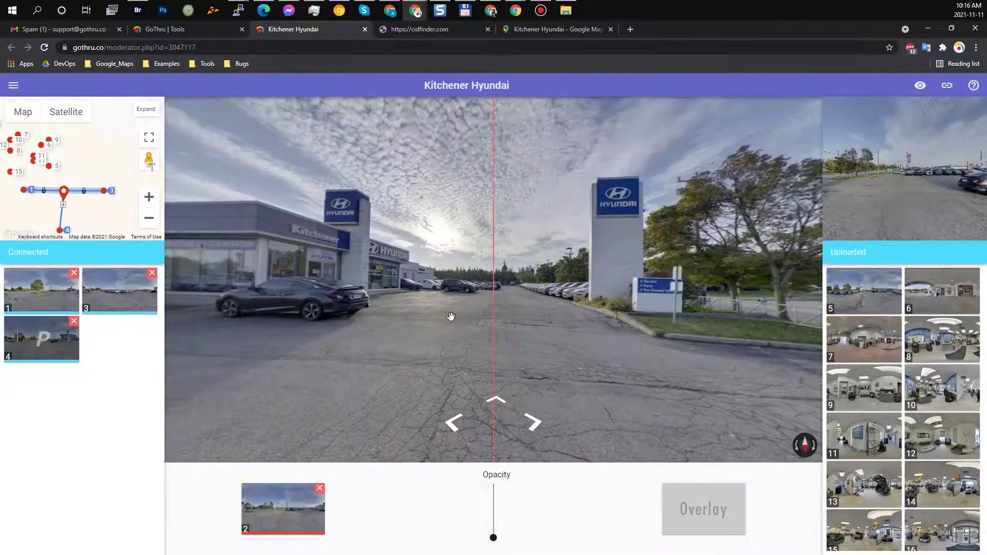
left_click(476, 335)
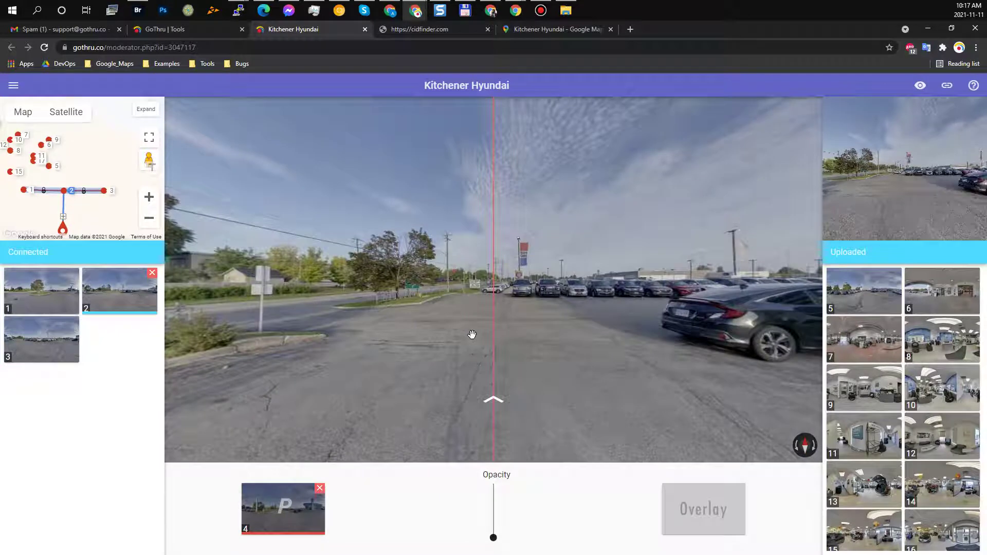
left_click(472, 335)
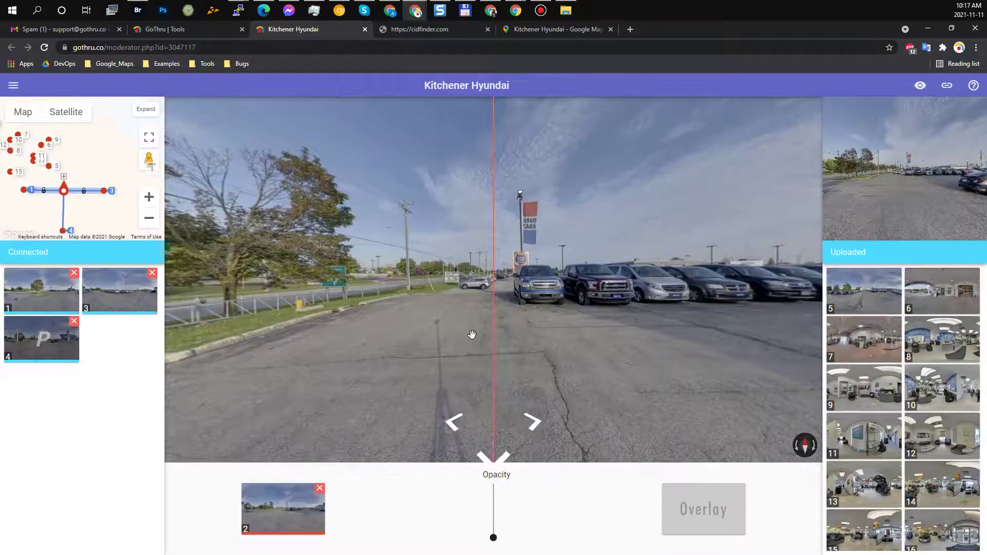
left_click(472, 334)
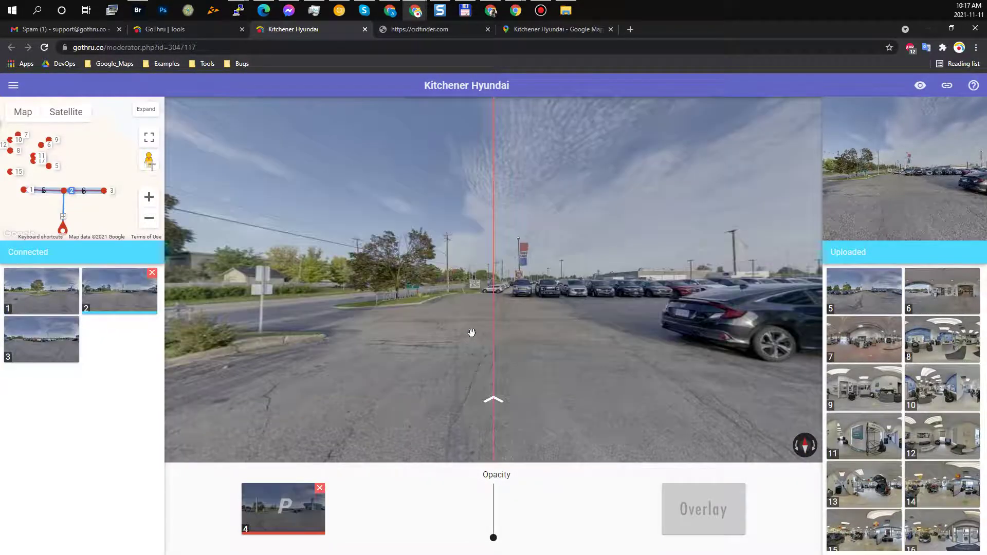
Step: Recheck the transitions between panoramas 2 and 4 in both directions and lock their connection on the map
left_click_drag(471, 332, 462, 335)
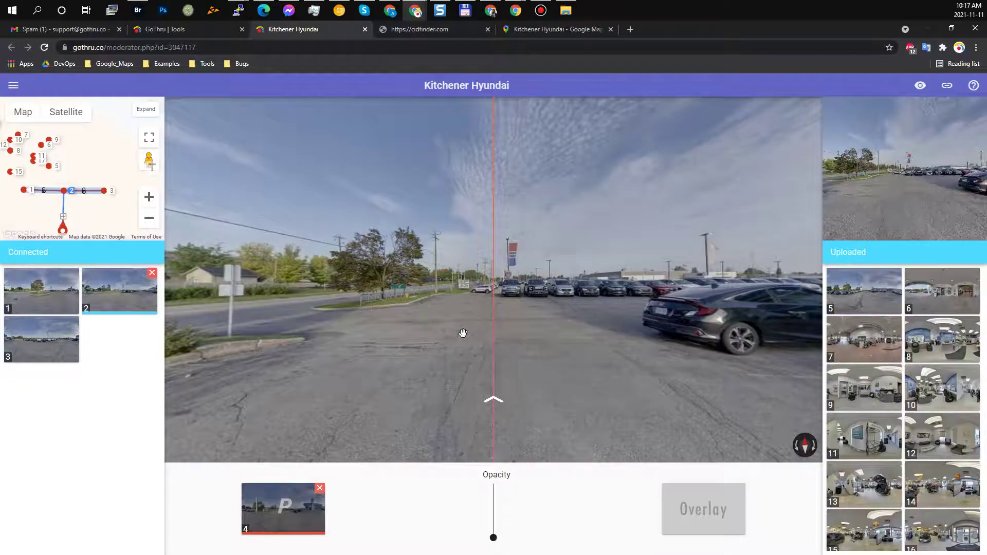
left_click(462, 333)
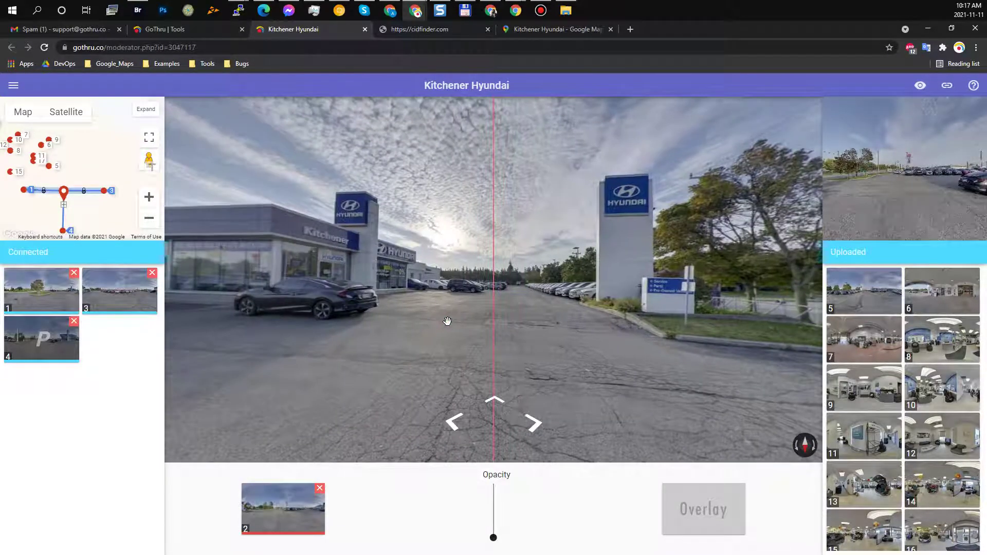
left_click(447, 321)
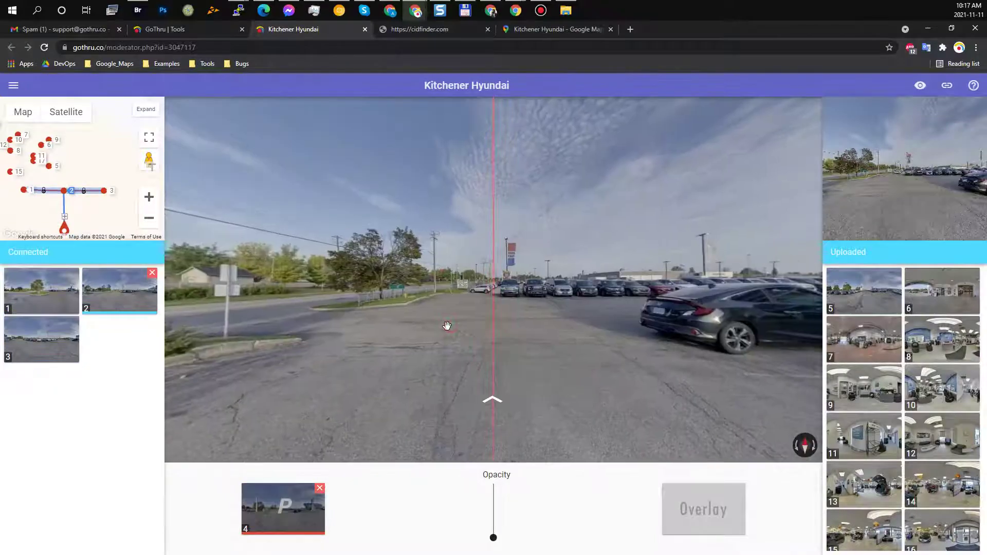
left_click(447, 326)
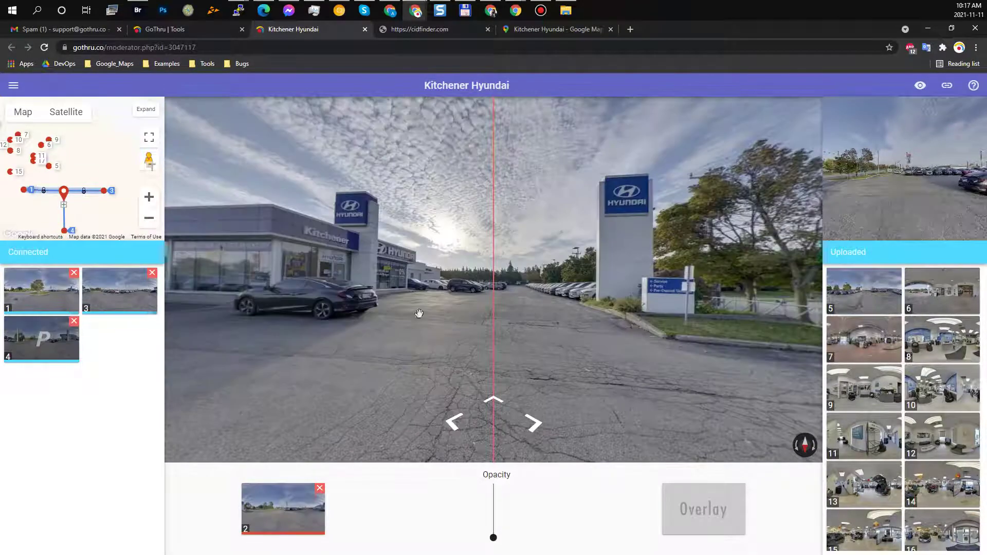
left_click_drag(111, 222, 113, 206)
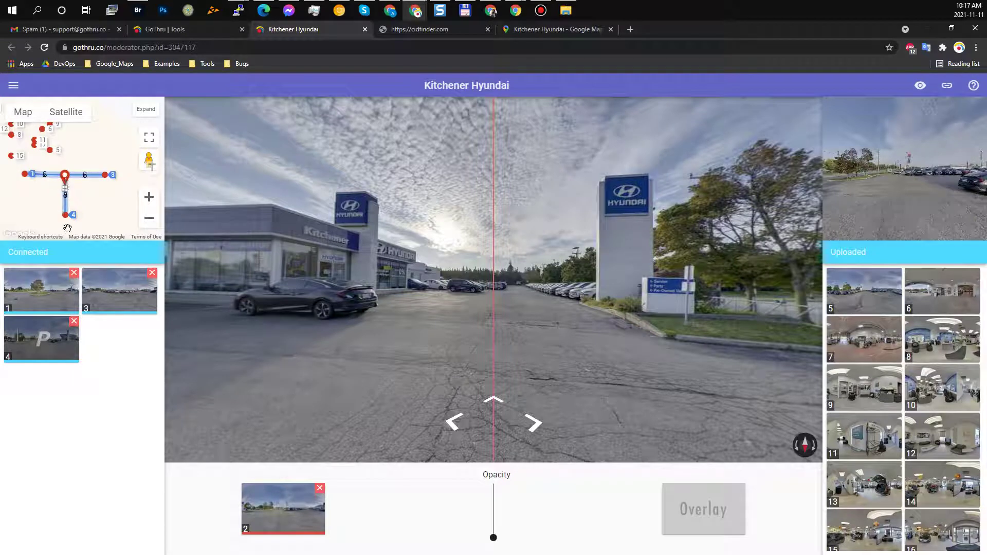
Step: Connect panorama 5 to panorama 4 and align its overlay with the lane running between the parked cars
key("Up")
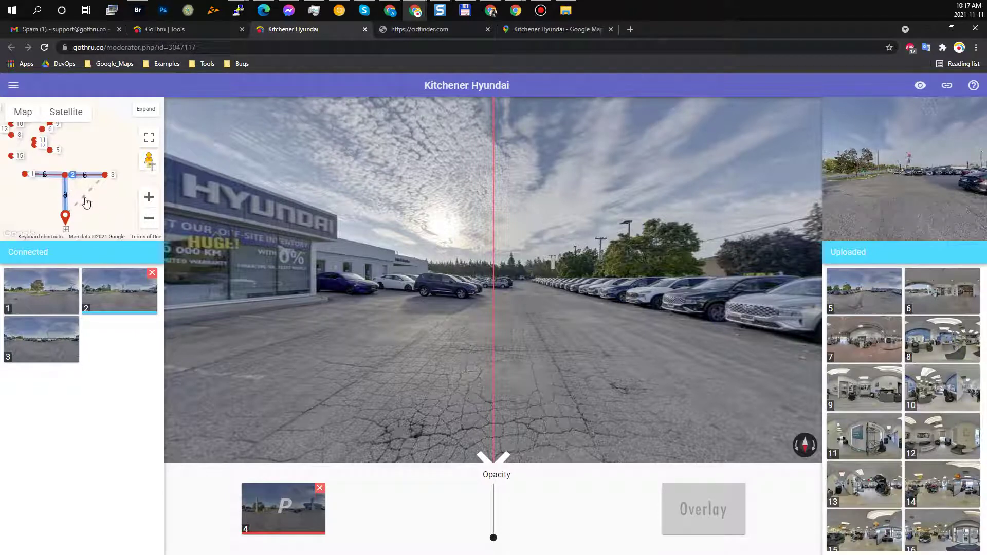
left_click_drag(492, 295, 460, 273)
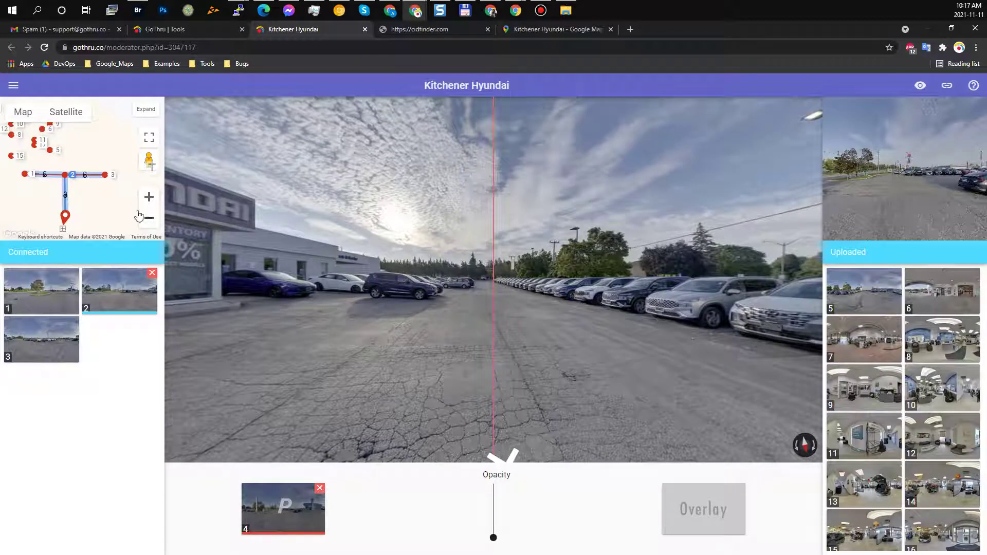
left_click_drag(91, 223, 100, 207)
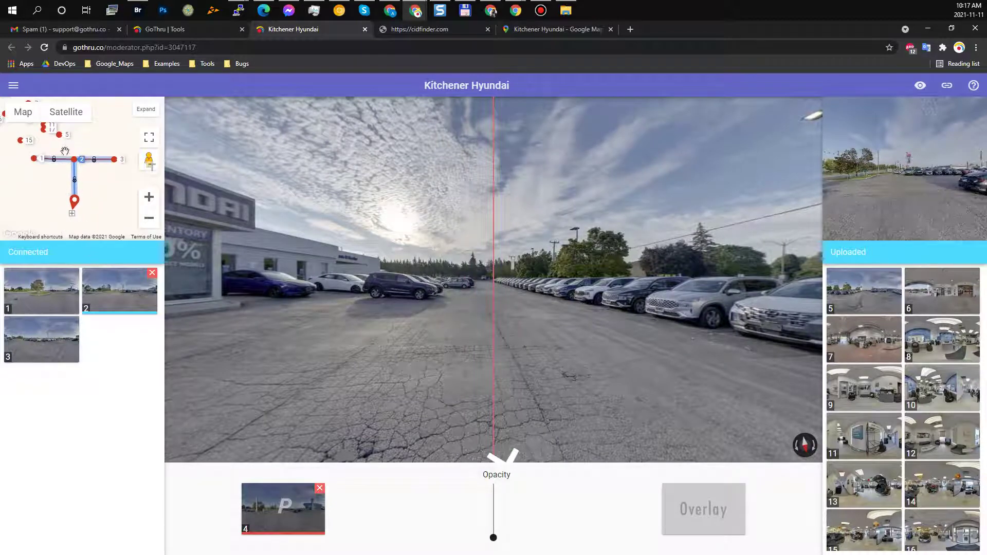
mouse_move(313, 298)
left_mouse_down()
mouse_move(288, 293)
mouse_move(318, 286)
left_mouse_up()
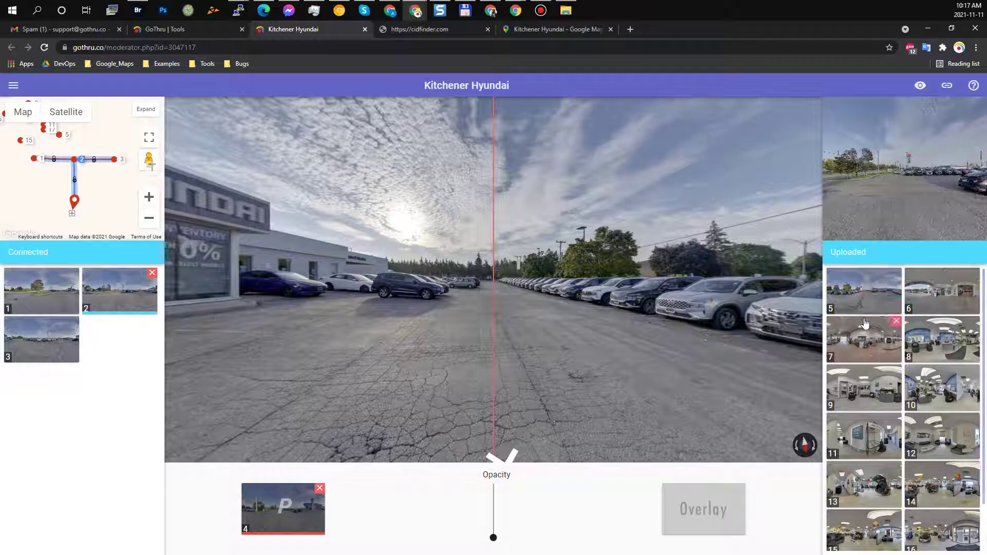
left_click(863, 302)
left_click_drag(939, 190, 756, 174)
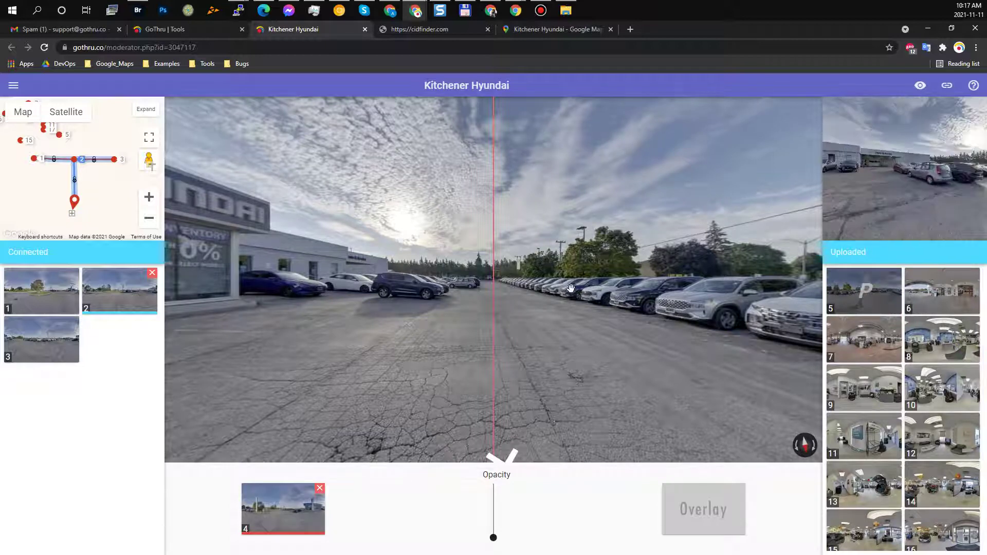
left_click_drag(570, 288, 558, 288)
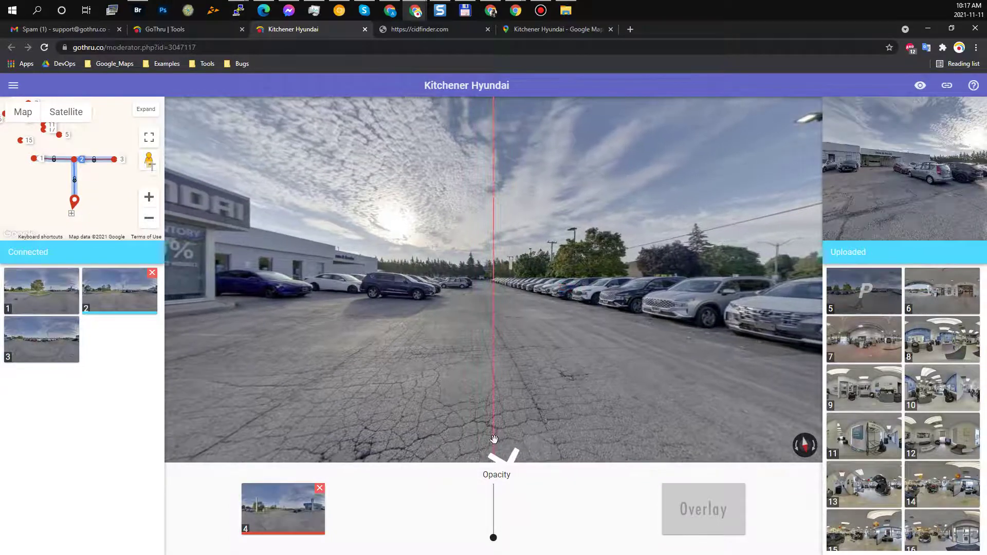
left_click(867, 294)
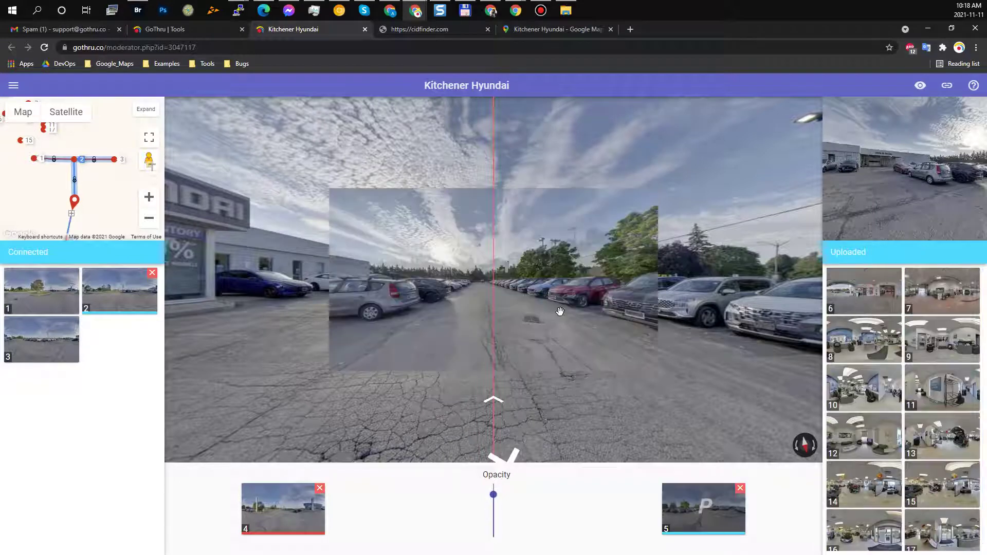
mouse_move(514, 304)
left_mouse_down()
mouse_move(529, 304)
mouse_move(513, 299)
left_mouse_up()
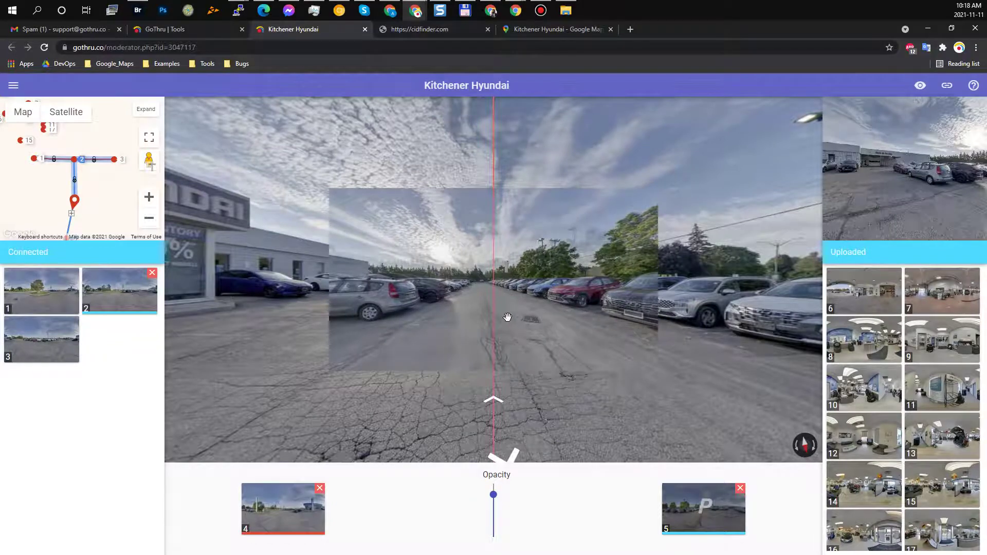
Step: Check the transitions between panoramas 4 and 5 in both directions and lock their connection on the map
key("Return")
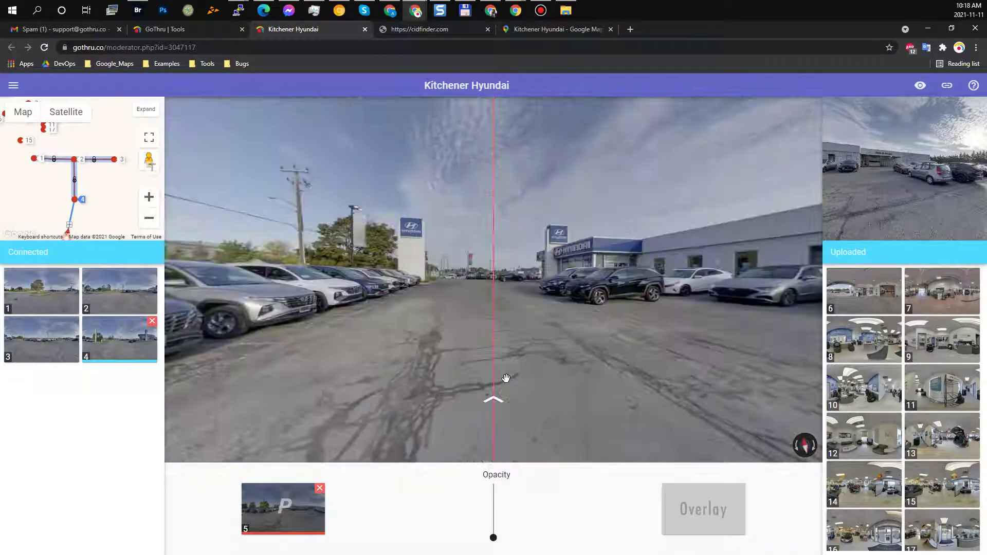
left_click(506, 377)
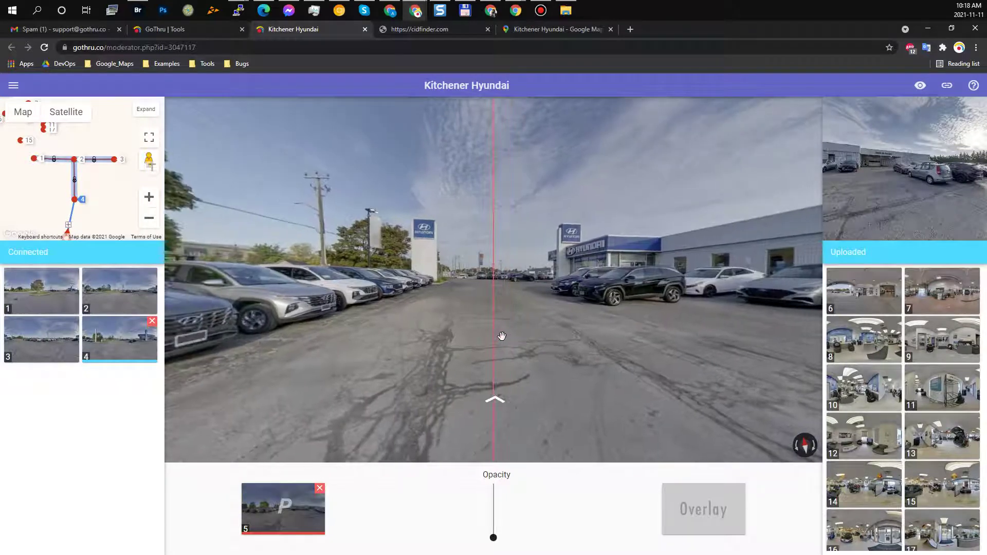
left_click(501, 337)
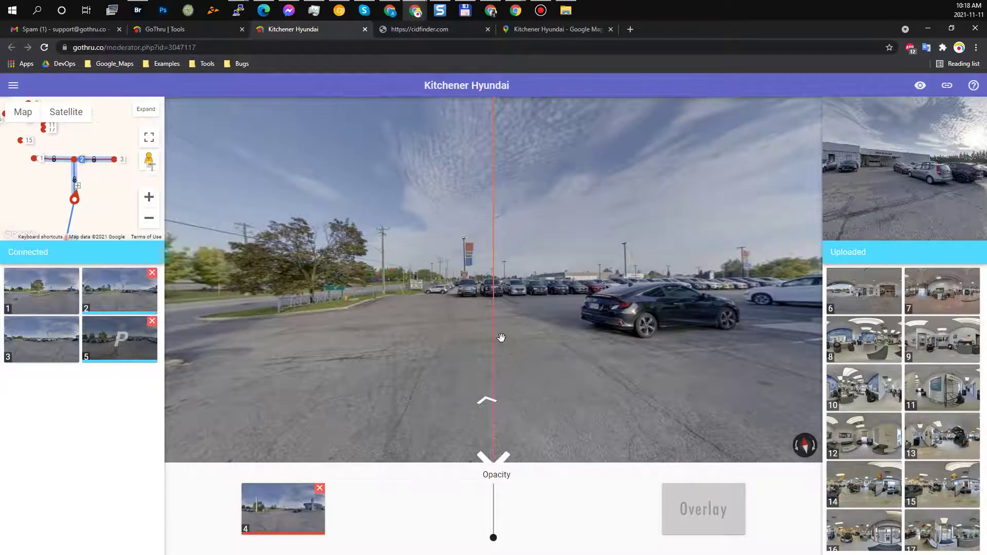
left_click(501, 337)
left_click(501, 338)
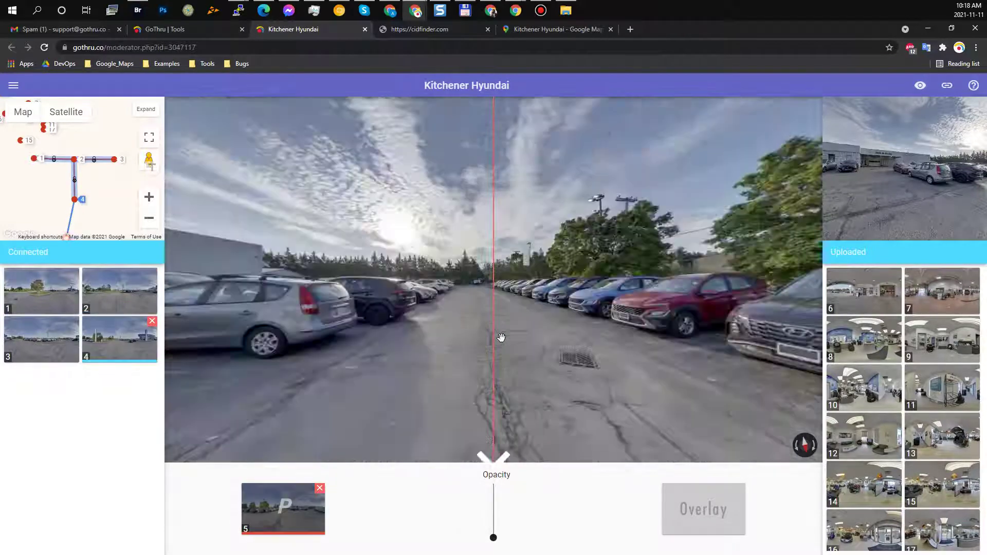
left_click(501, 337)
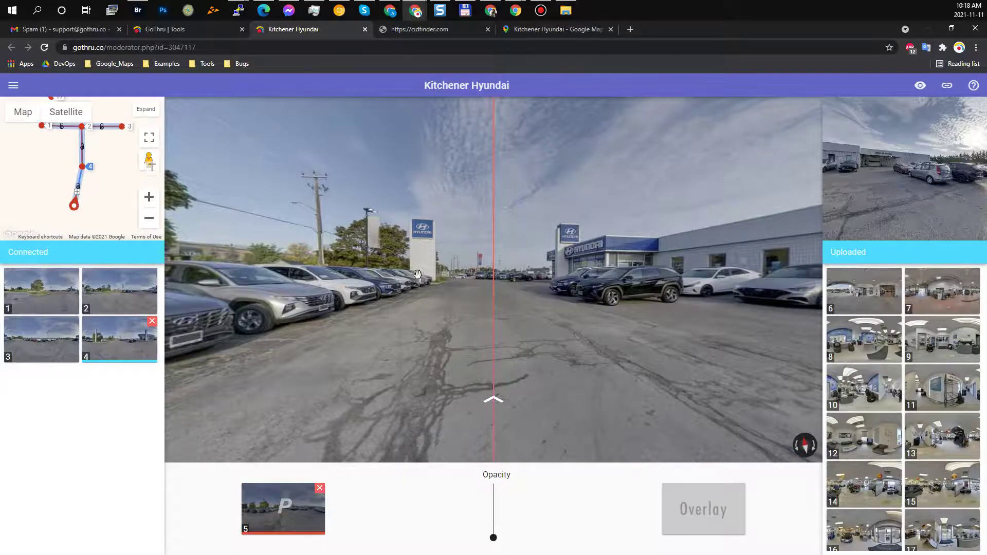
Step: Connect panorama 6 to panorama 5 facing the Parts & Service entrance and align its overlay with the garage door
mouse_move(561, 303)
left_mouse_down()
mouse_move(423, 281)
mouse_move(472, 284)
mouse_move(345, 278)
left_mouse_up()
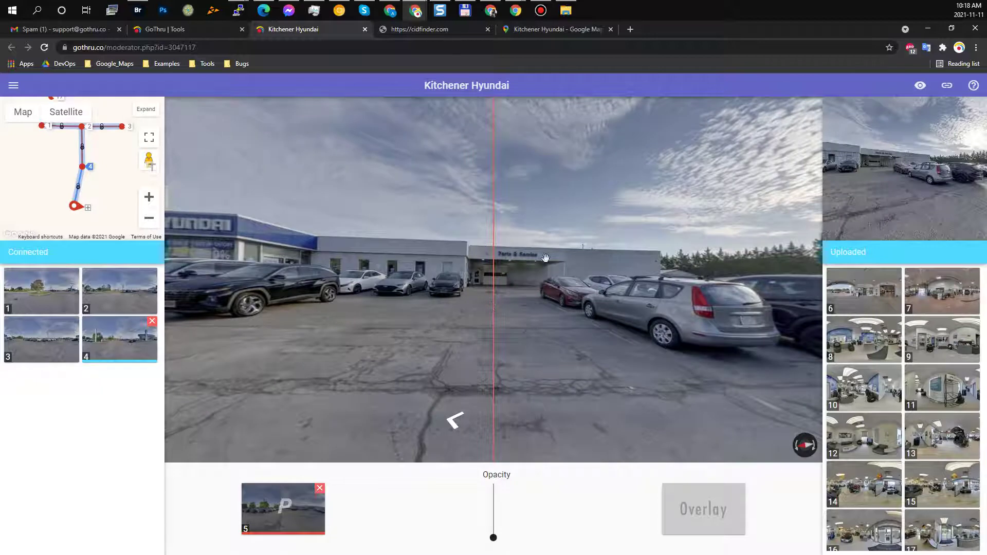
left_click(865, 297)
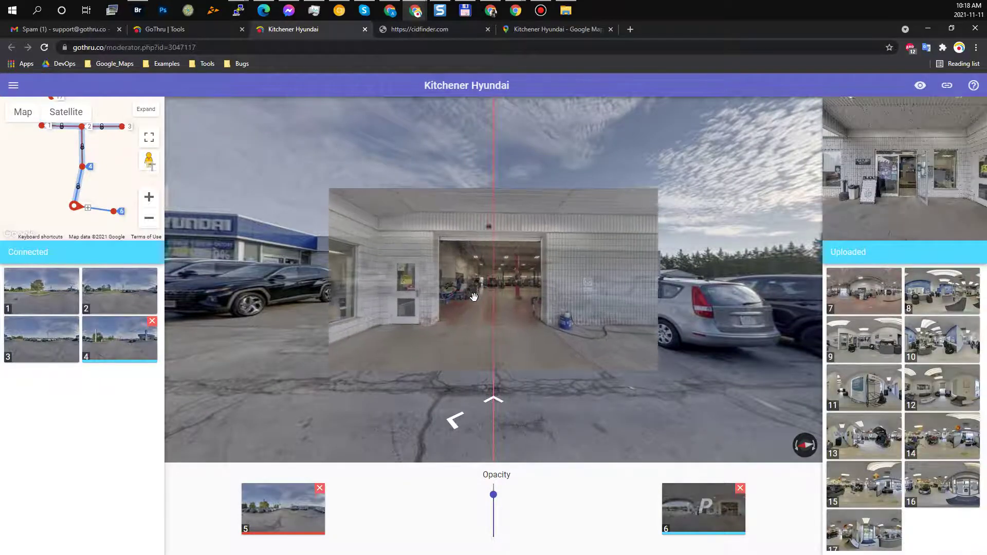
left_click(464, 321)
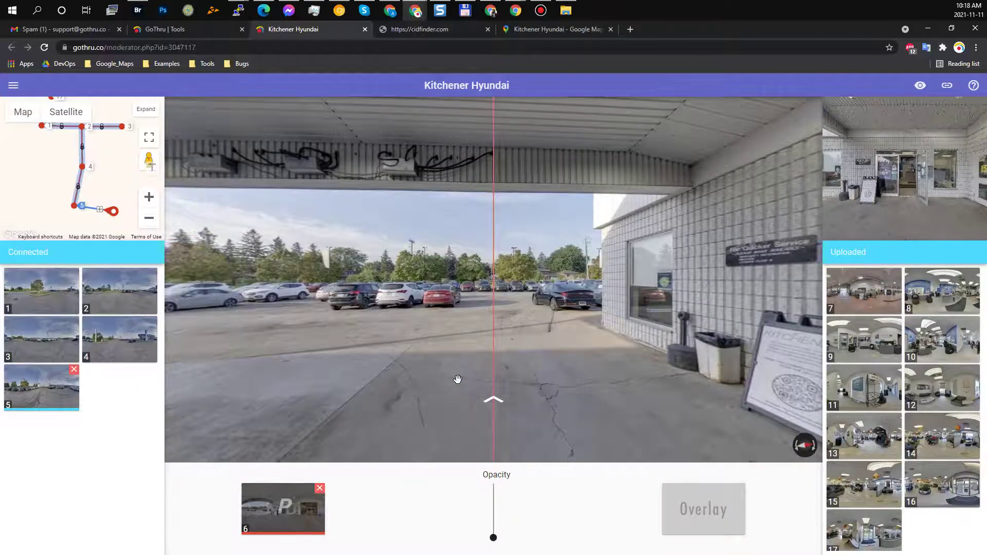
Step: Compare the transitions between panoramas 5 and 6 while facing away from the Parts & Service entrance
left_click(458, 379)
key("Down")
key("Up")
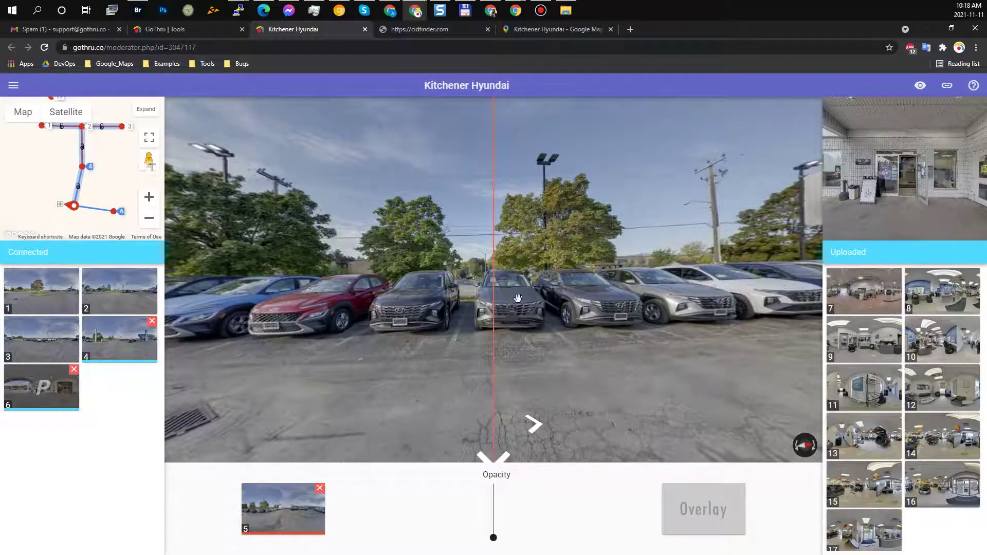
key("Down")
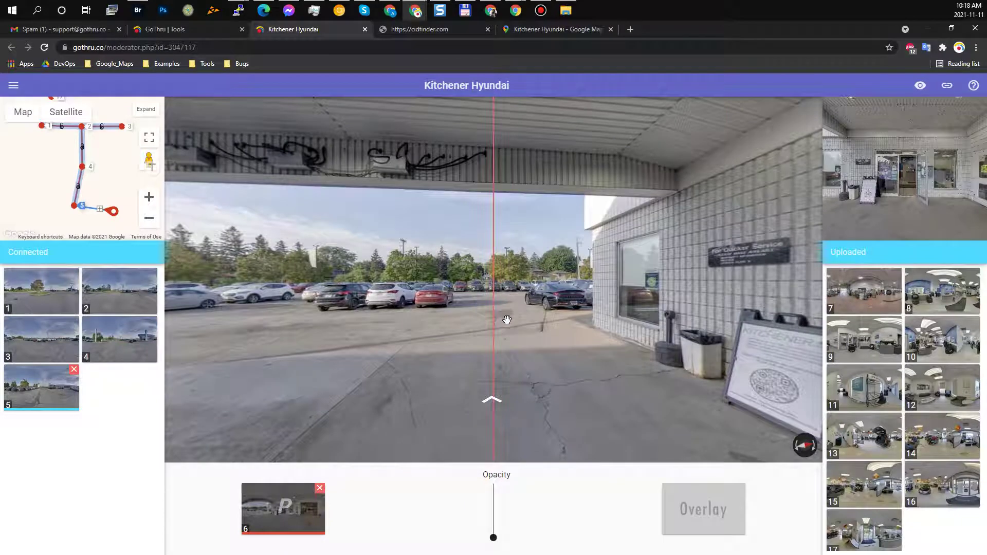
key("Up")
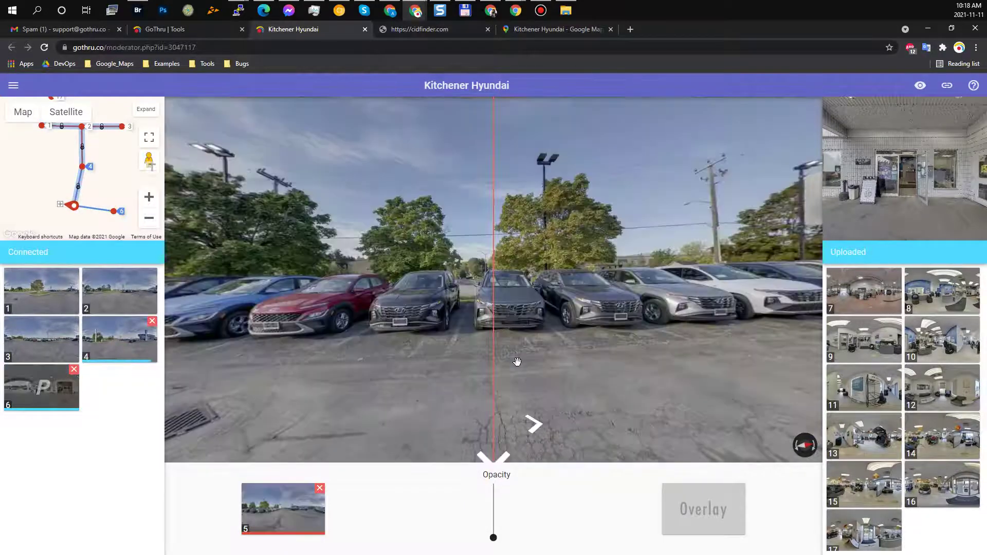
Step: Realign panorama 6 slightly, recheck its transitions with panorama 5 in both directions and lock their connection
key("space")
key("Down")
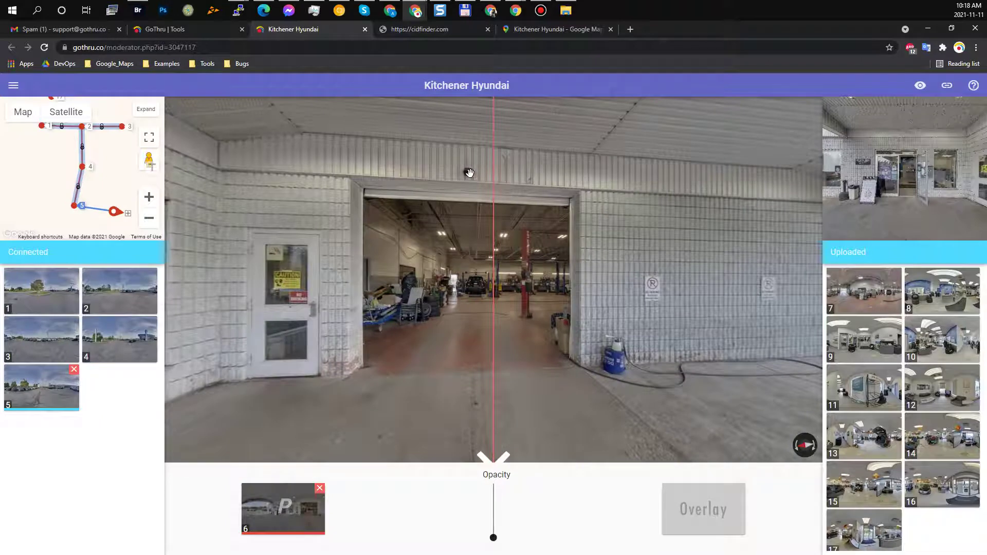
key("Down")
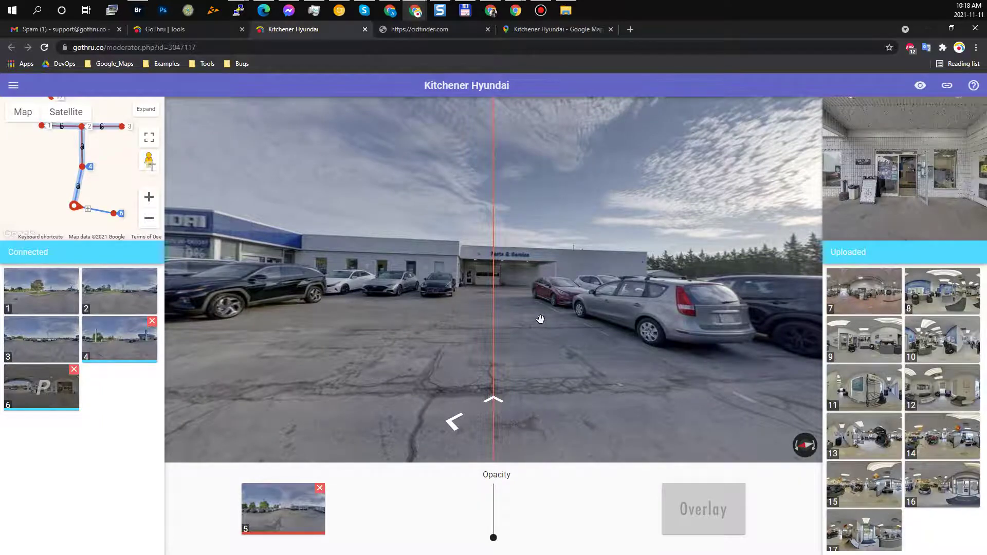
key("Up")
key("Down")
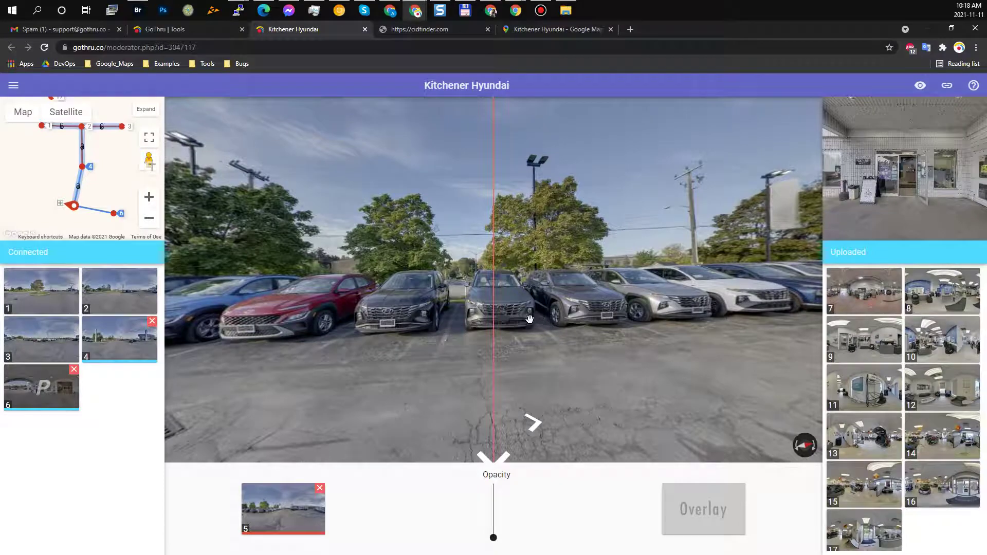
key("Up")
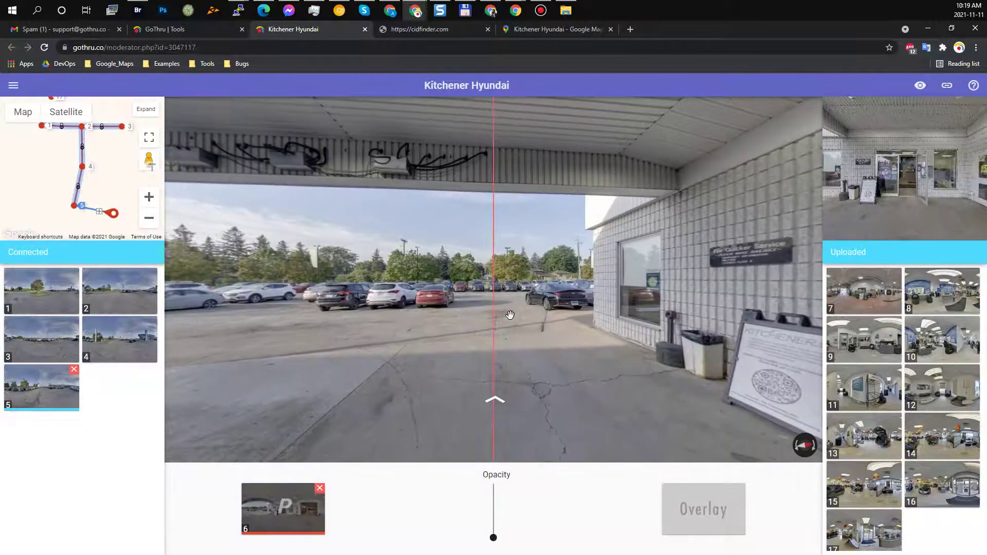
key("Up")
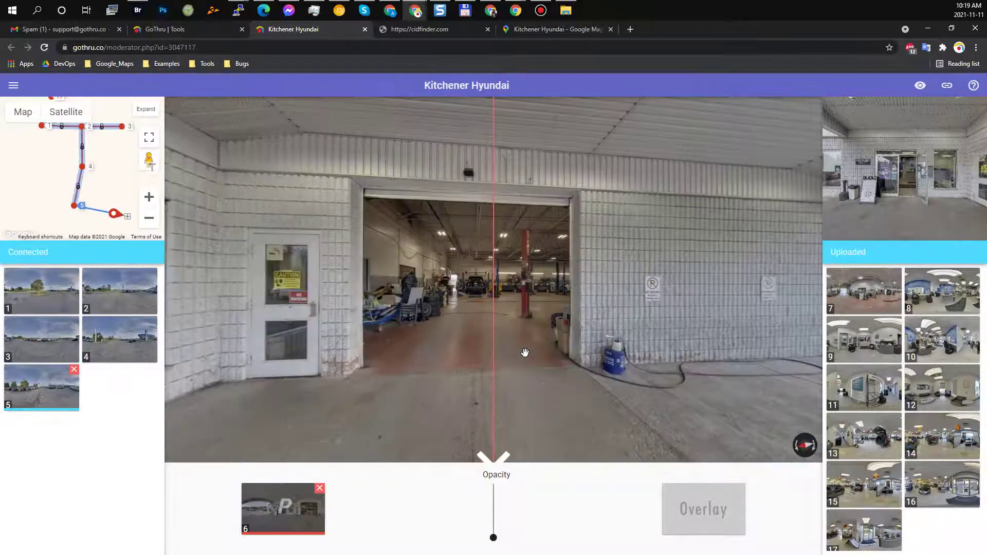
key("Down")
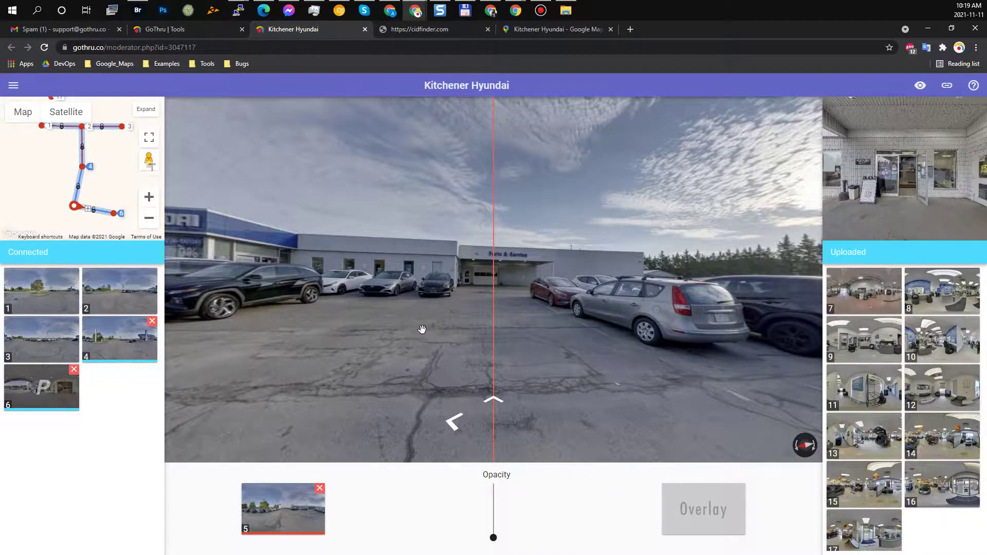
Step: Connect panorama 7 to panorama 6 through the garage door and align its overlay with the service bay
key("Up")
left_click_drag(674, 329, 472, 340)
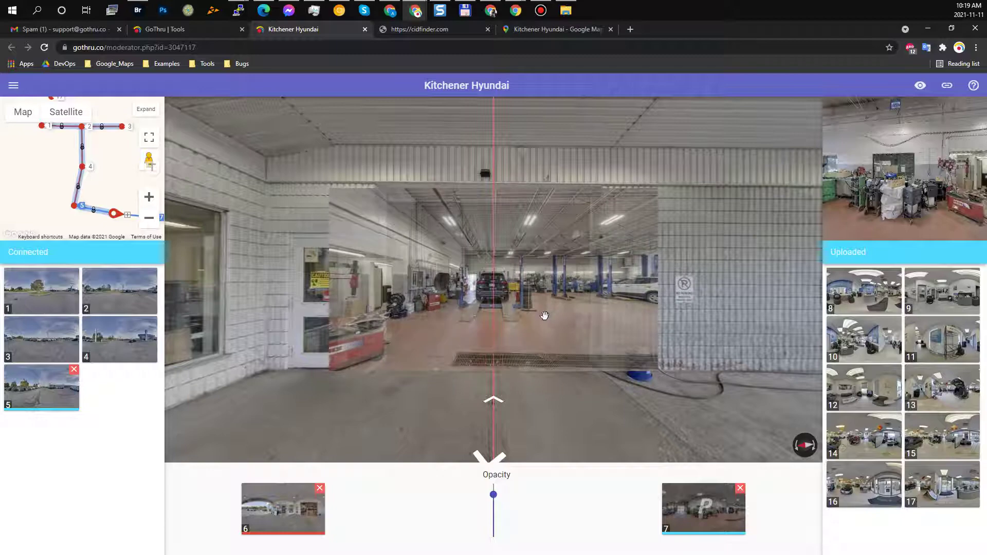
left_click(512, 322)
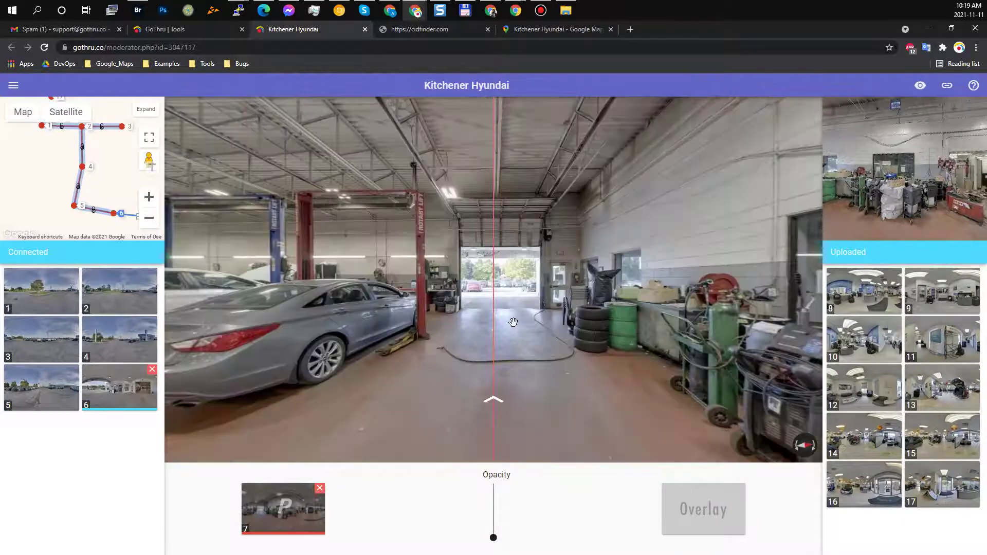
Step: Realign panorama 7 slightly, check its transitions with panorama 6 in both directions and lock their connection
left_click(513, 322)
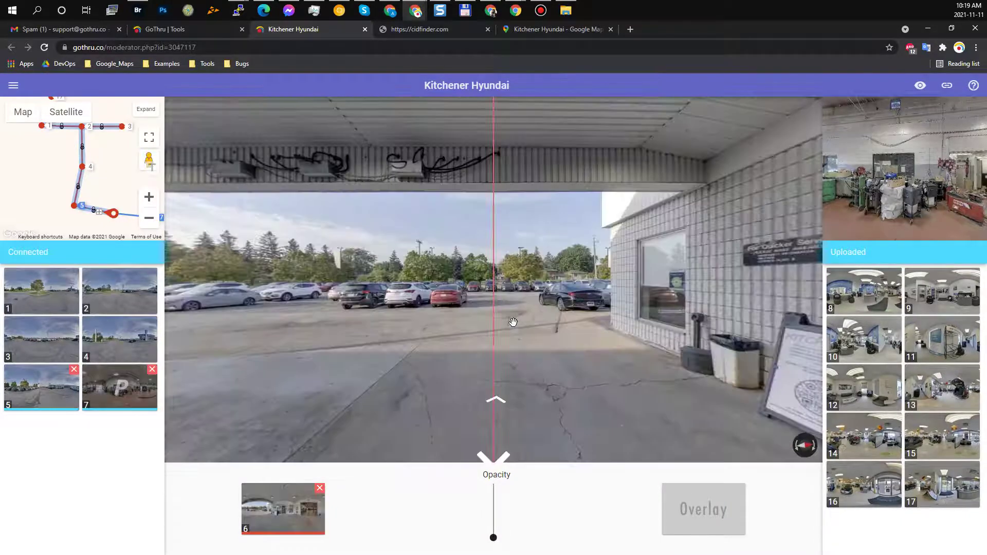
left_click(512, 322)
left_click_drag(512, 322, 510, 322)
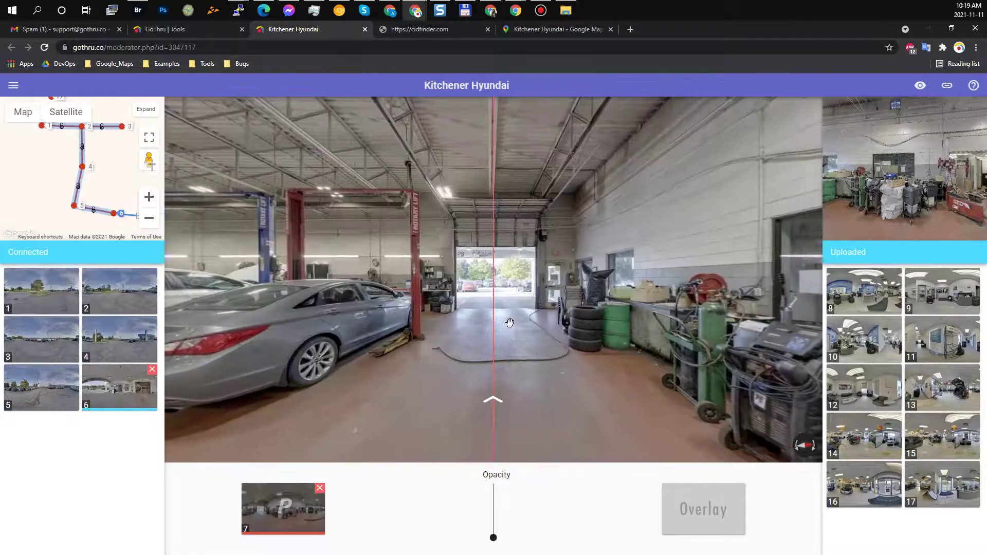
left_click(510, 322)
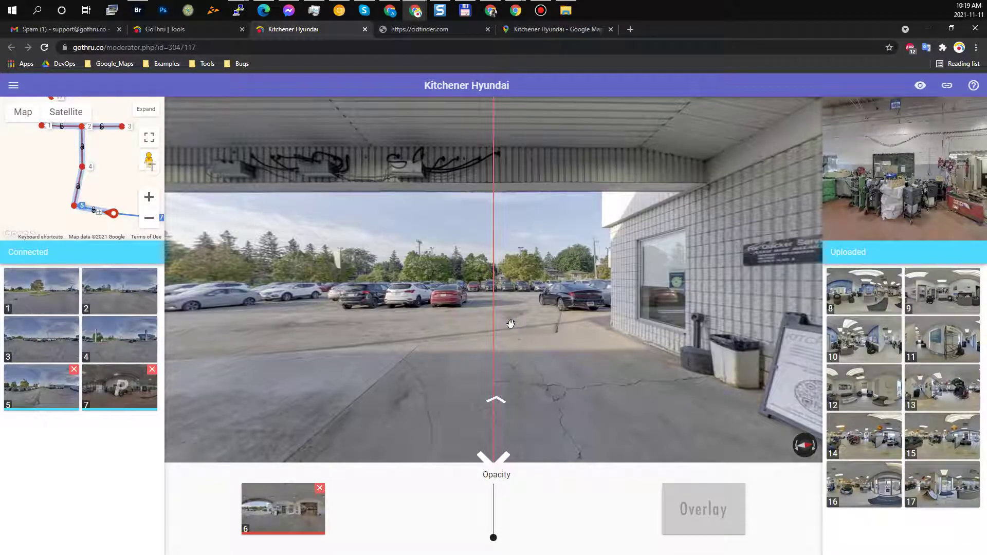
left_click(511, 324)
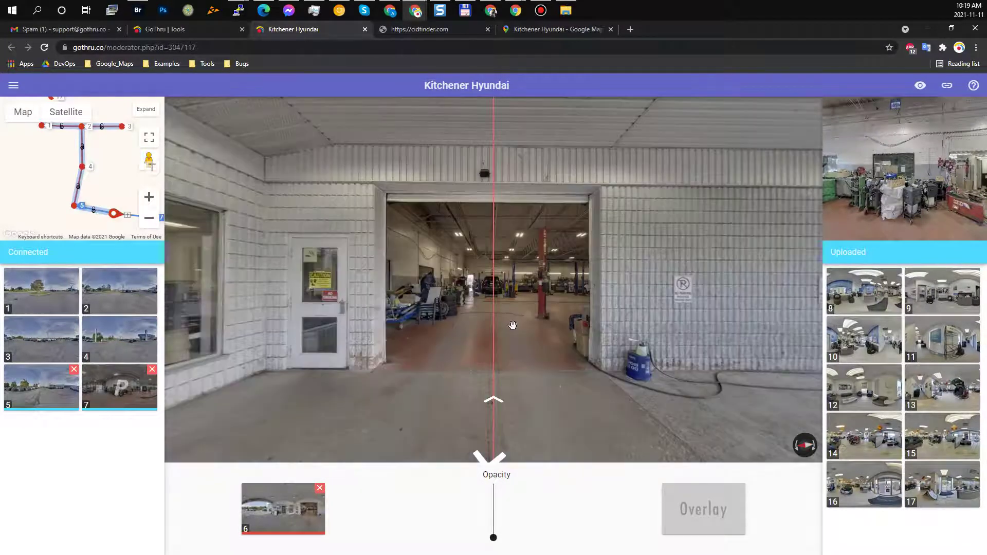
key("Up")
key("Down")
left_click_drag(96, 188, 72, 173)
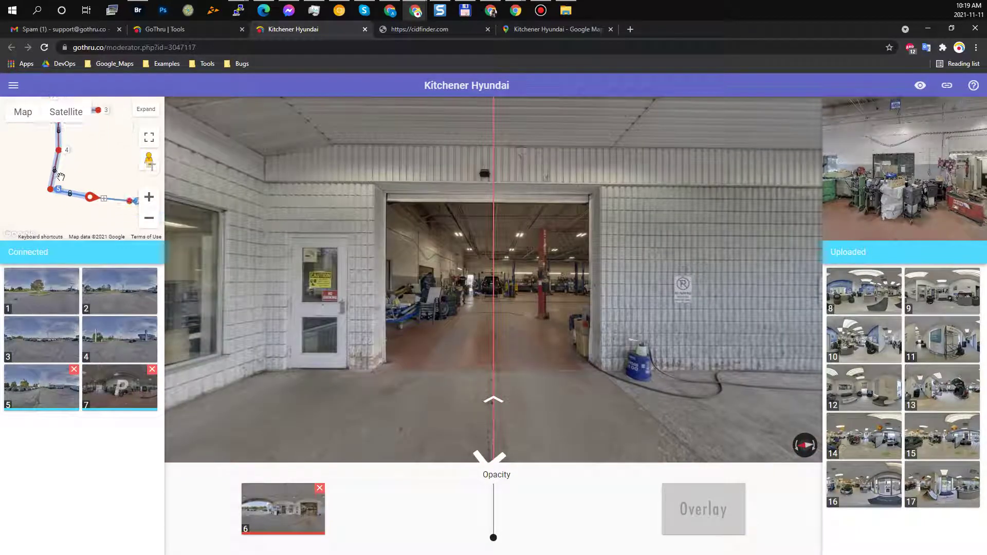
Step: Connect panorama 8 to panorama 6 facing the open Parts & Service entrance and align its overlay with the service counter
left_click_drag(367, 266, 643, 294)
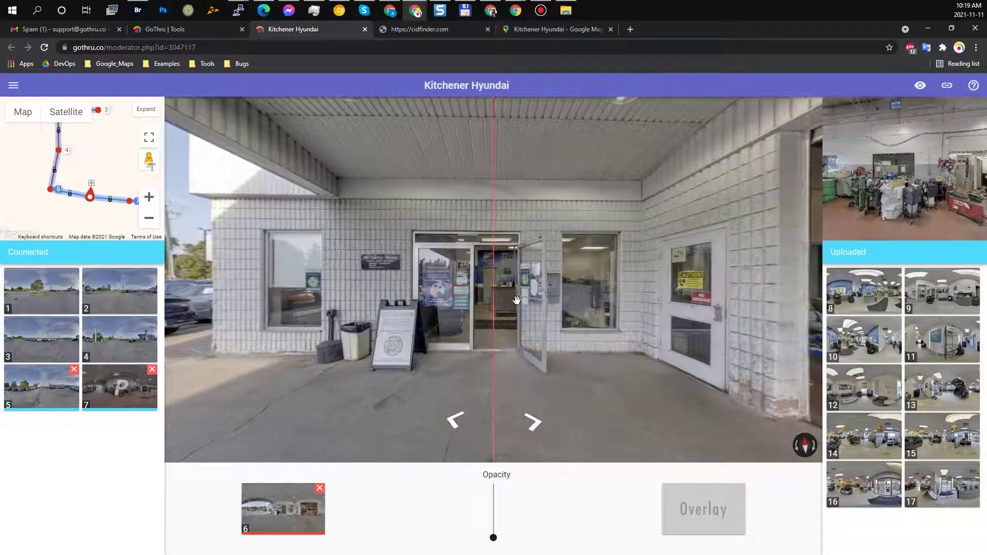
left_click(858, 302)
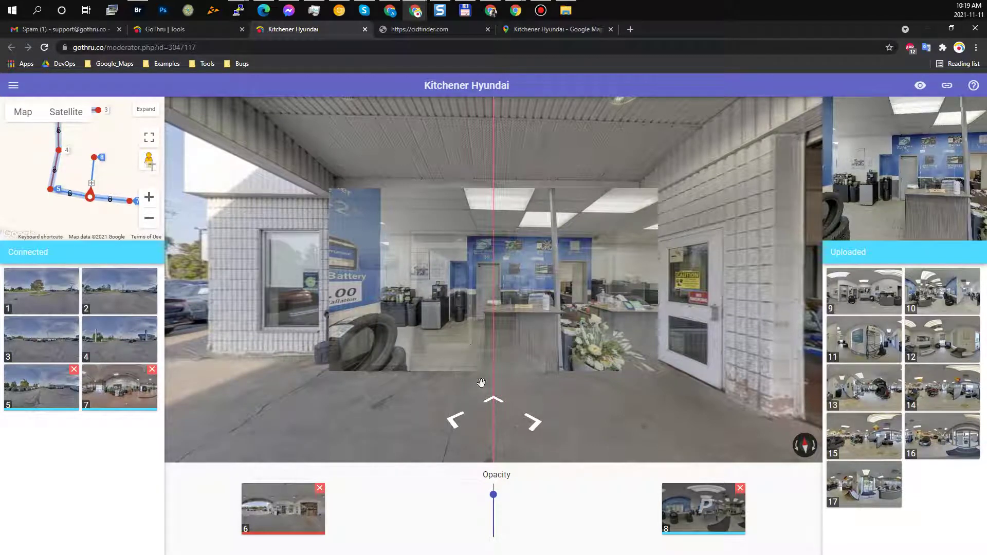
left_click_drag(483, 331, 480, 311)
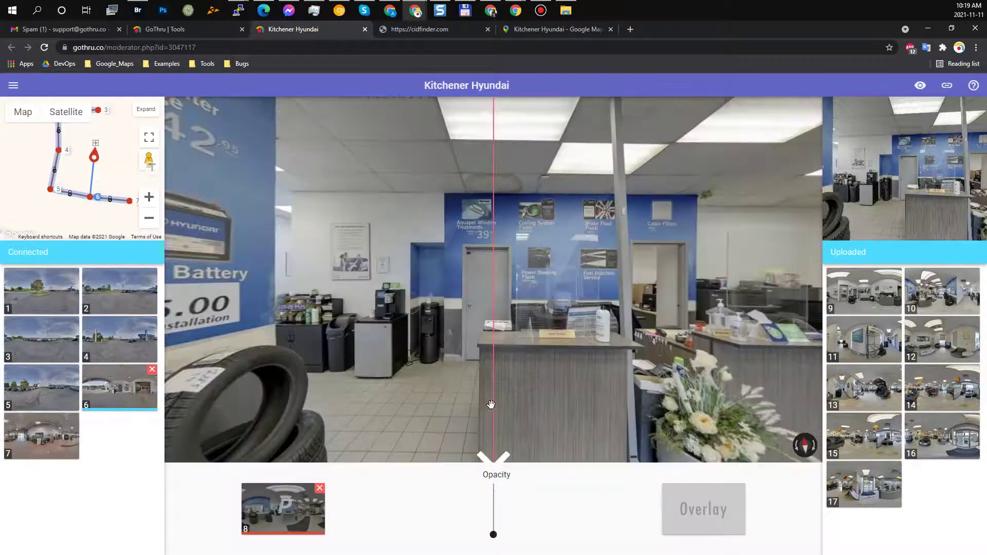
Step: Check the transitions between panoramas 6 and 8 in both directions through the entrance and lock their connection
left_click(493, 401)
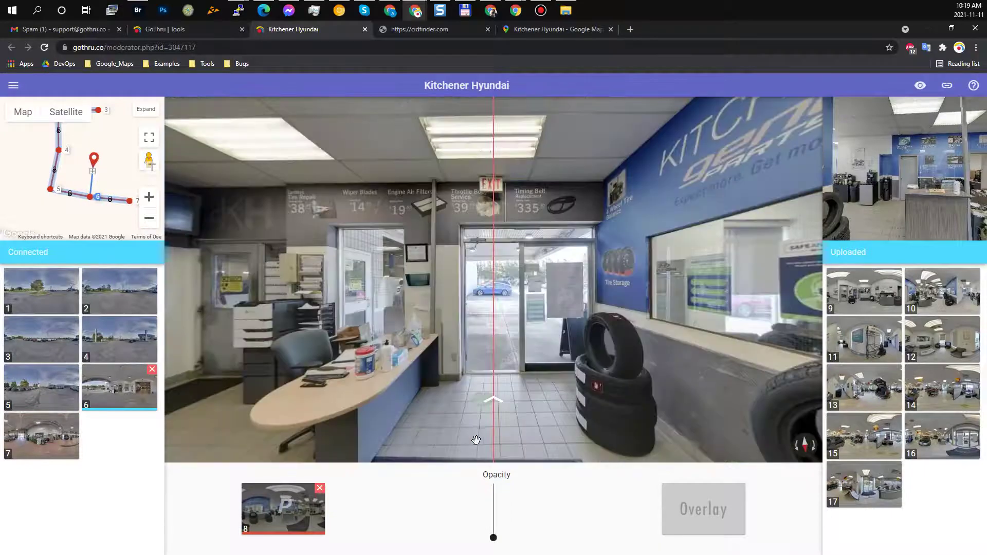
key("Up")
key("Down")
key("Up")
key("Down")
left_click(489, 410)
key("space")
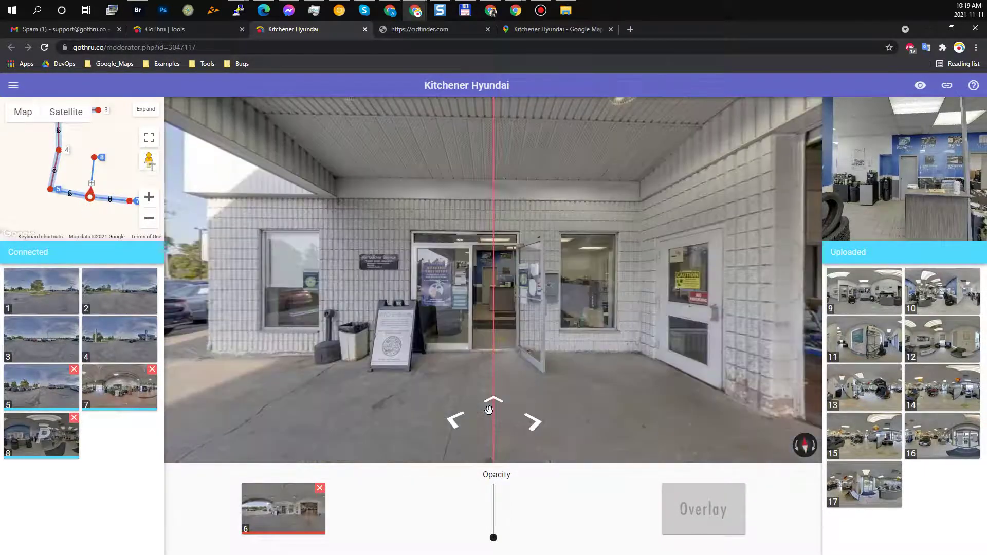
left_click(489, 409)
key("space")
left_click(489, 409)
key("space")
left_click_drag(123, 173, 105, 181)
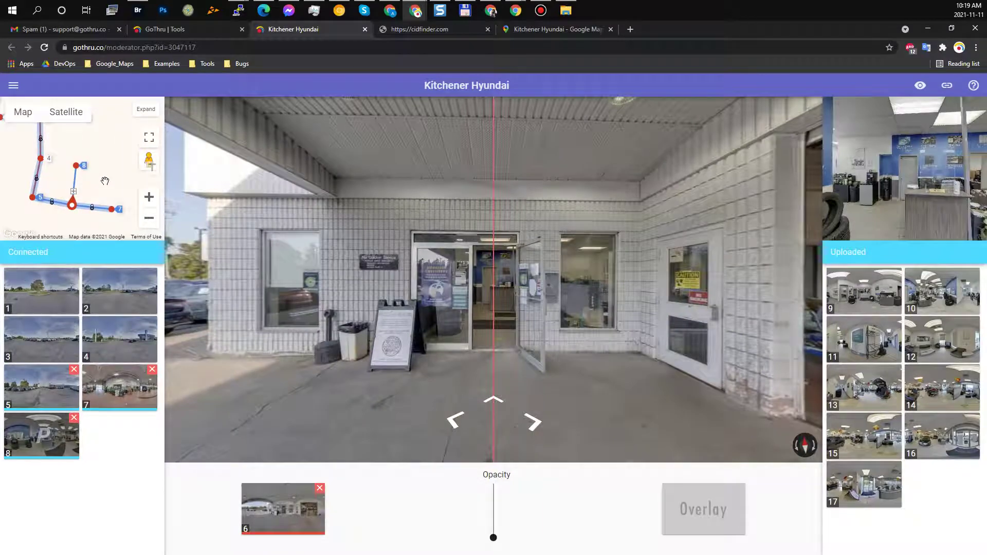
Step: Connect panorama 9 to panorama 8 facing the hallway beyond the service counters and align its overlay with the view
left_click(496, 292)
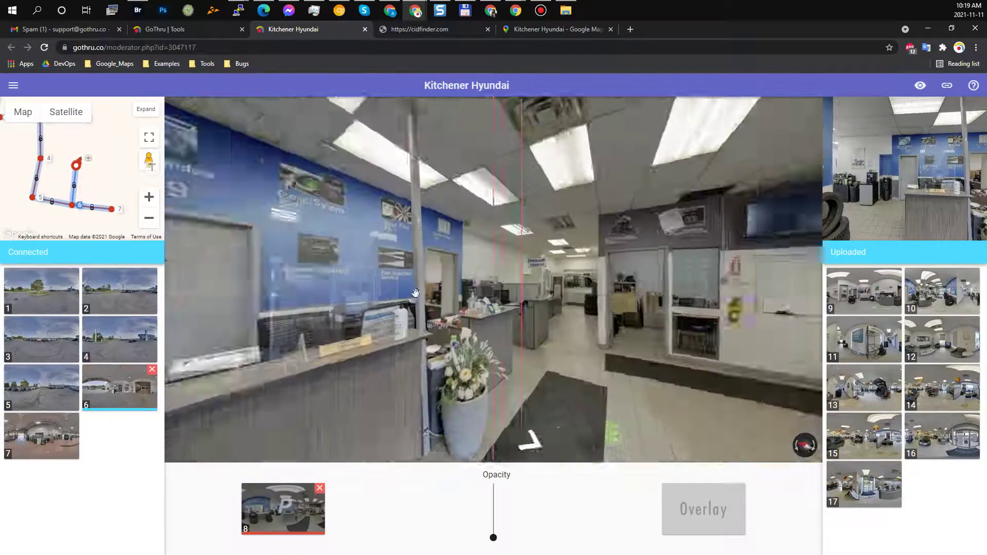
left_click_drag(552, 316, 531, 322)
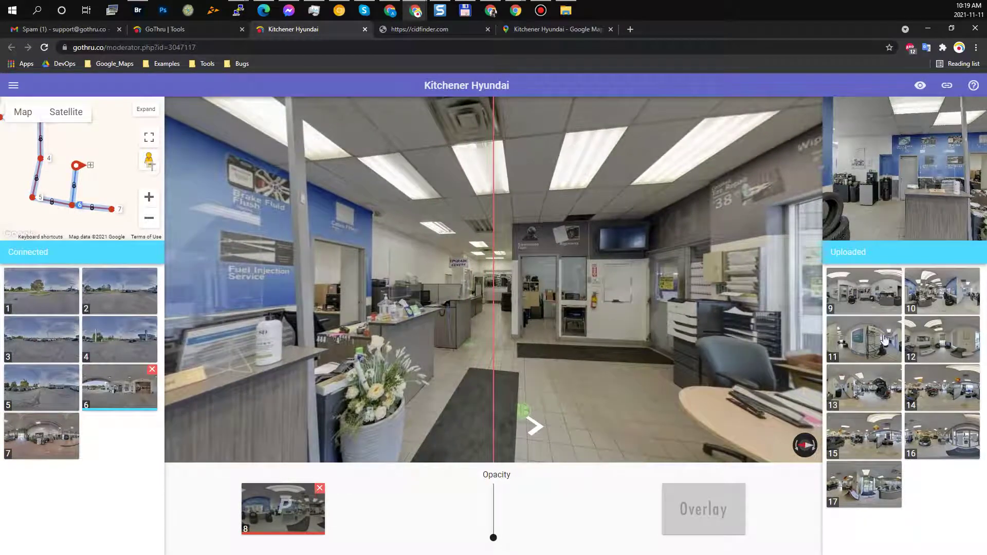
left_click(866, 295)
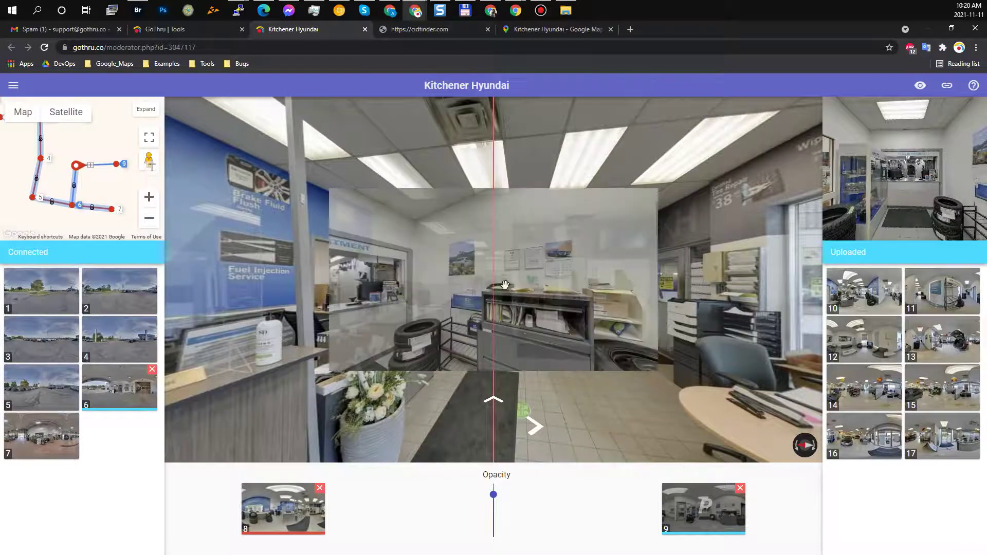
left_click_drag(573, 292, 548, 293)
Step: Check the transitions between panoramas 8 and 9 along the hallway and lock their connection
left_click(544, 307)
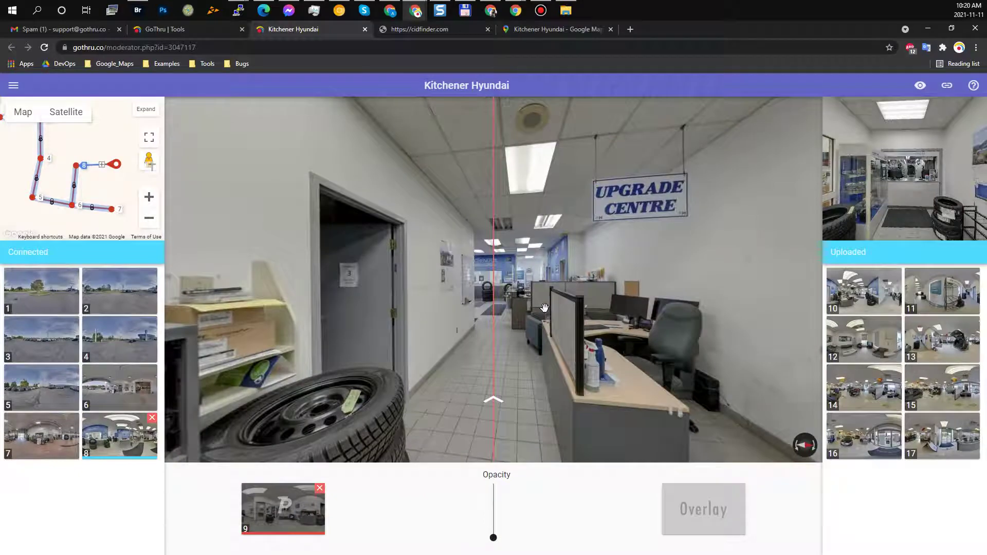
key("space")
key("space")
key("space")
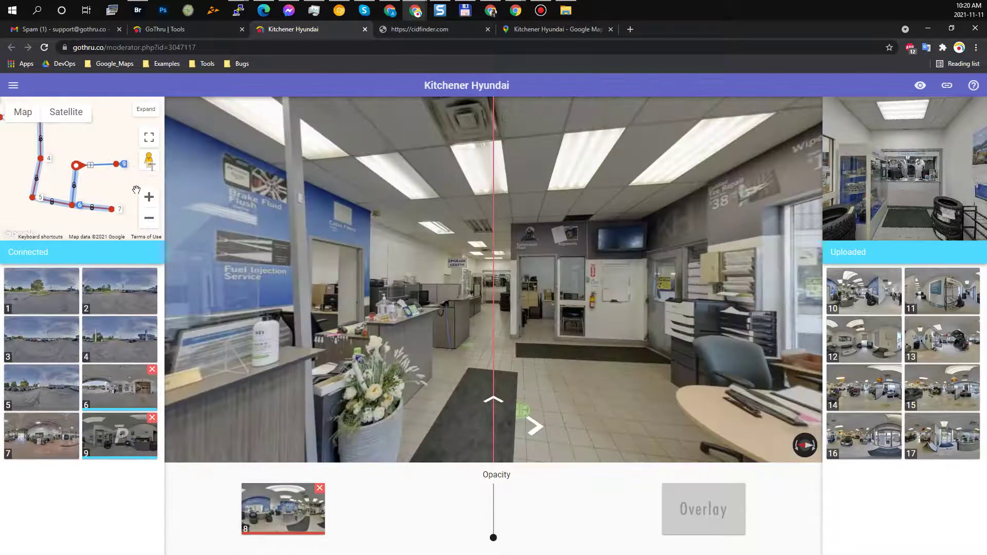
Step: Connect panorama 10 to panorama 8 facing the coffee corner and align its overlay with the water cooler and grey door
left_click_drag(354, 254, 428, 270)
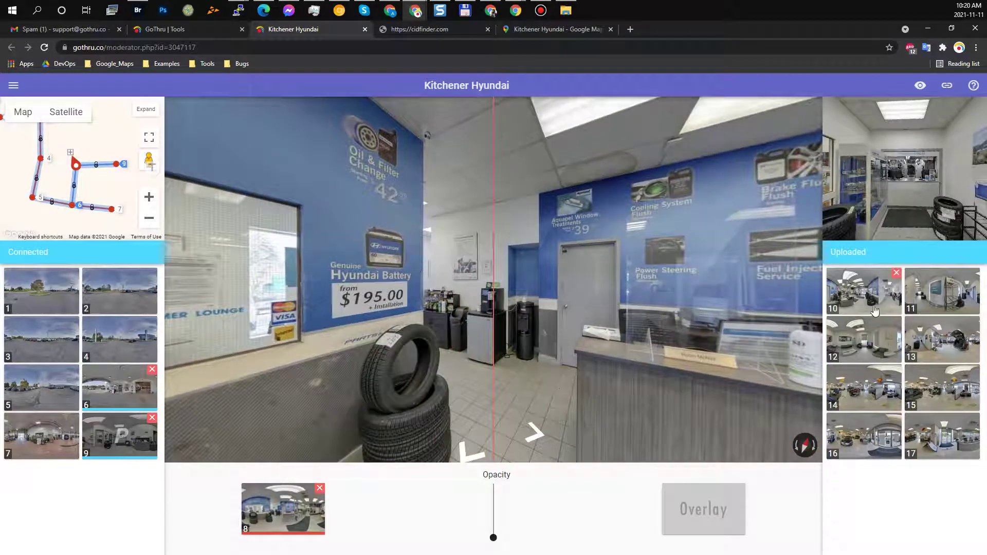
left_click(870, 292)
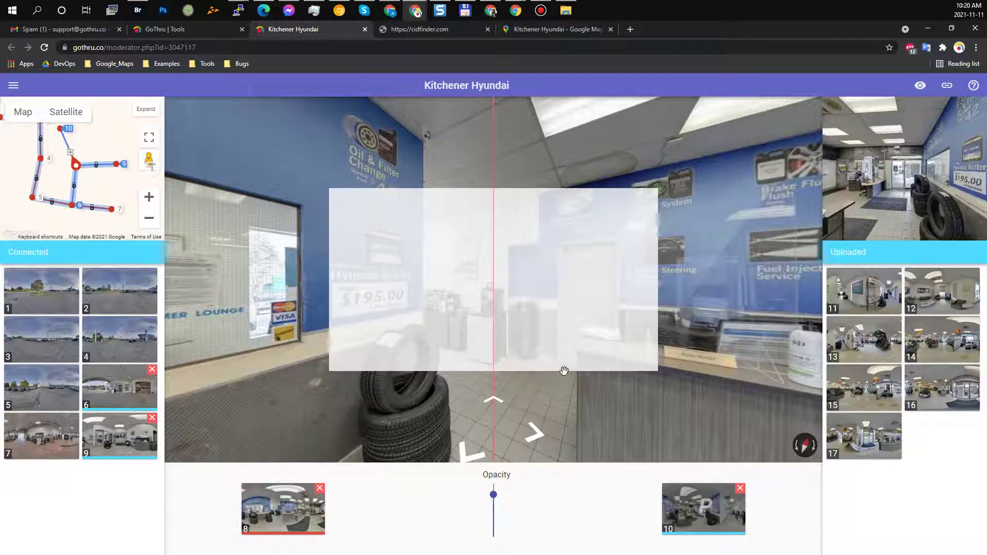
left_click_drag(593, 309, 469, 304)
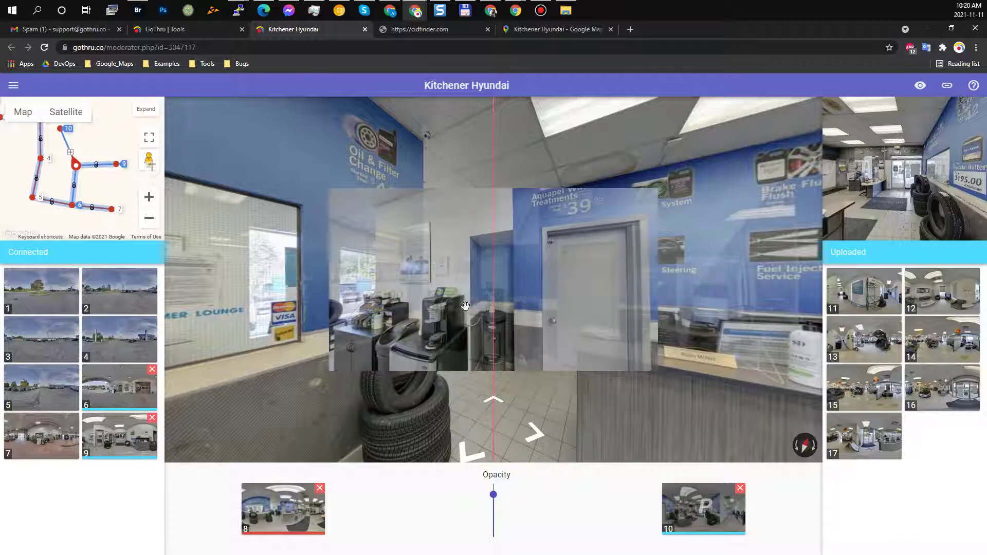
Step: Adjust the alignment between panoramas 8 and 10 while comparing their transitions toward the entrance and the water cooler
double_click(465, 308)
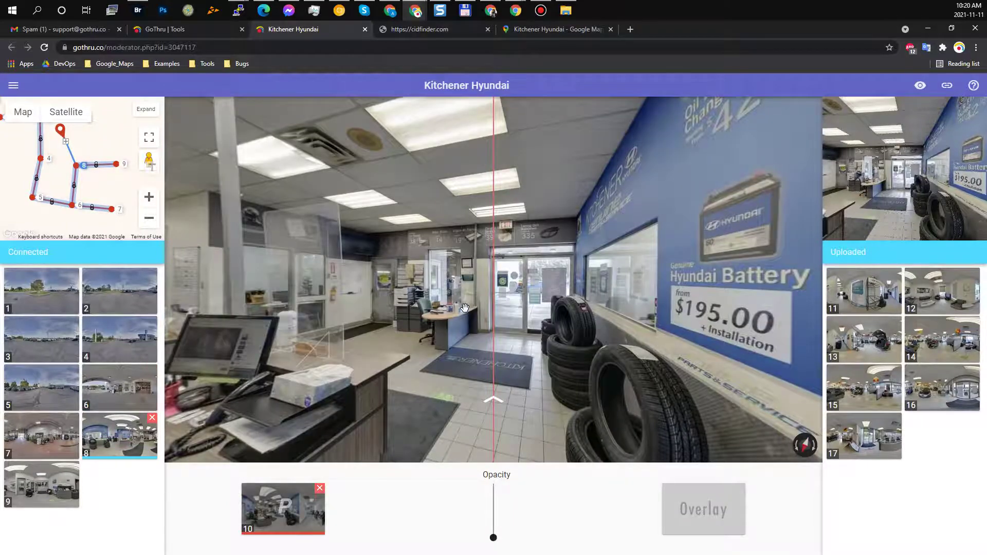
double_click(465, 307)
key("Down")
mouse_move(477, 277)
left_mouse_down()
mouse_move(526, 285)
mouse_move(514, 287)
left_mouse_up()
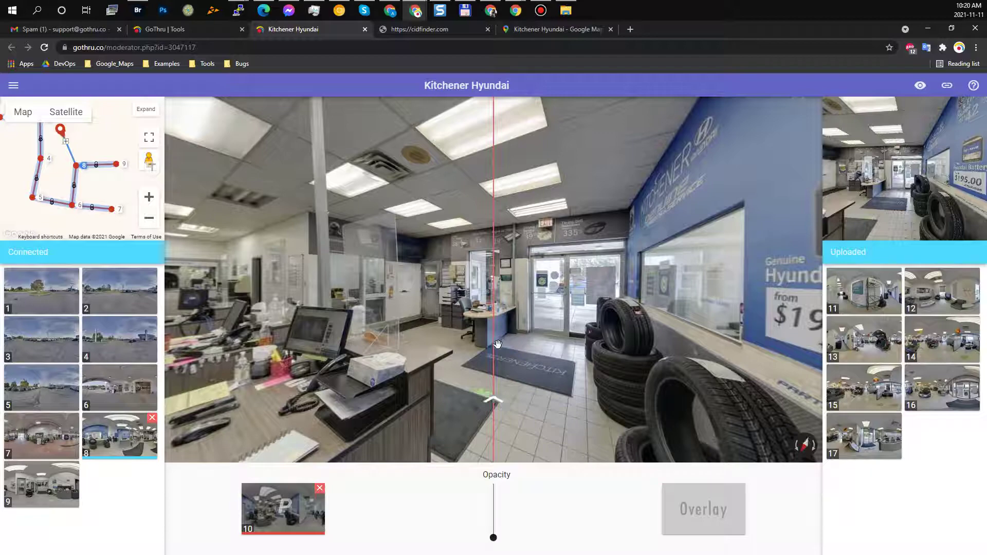
left_click(498, 406)
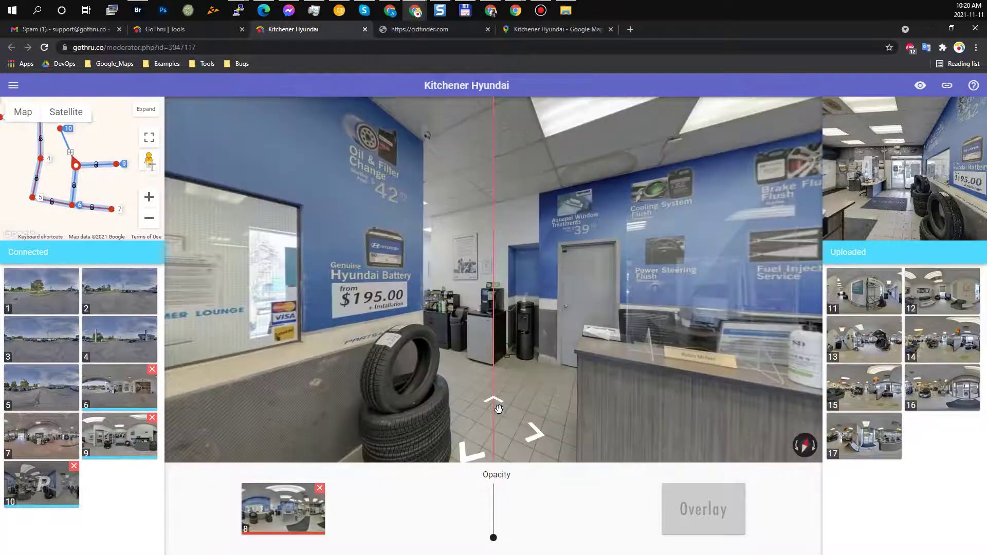
left_click(494, 400)
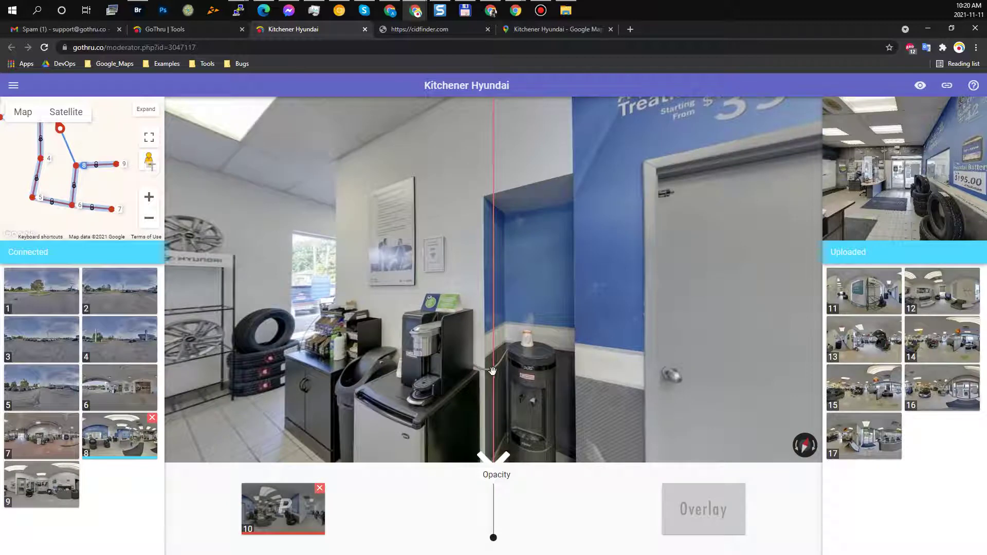
left_click(493, 329)
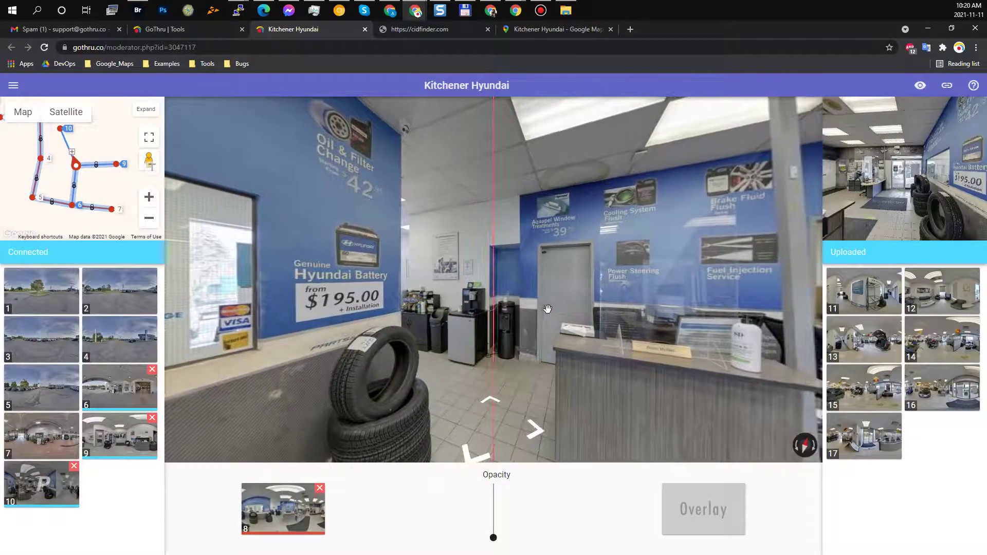
left_click(548, 309)
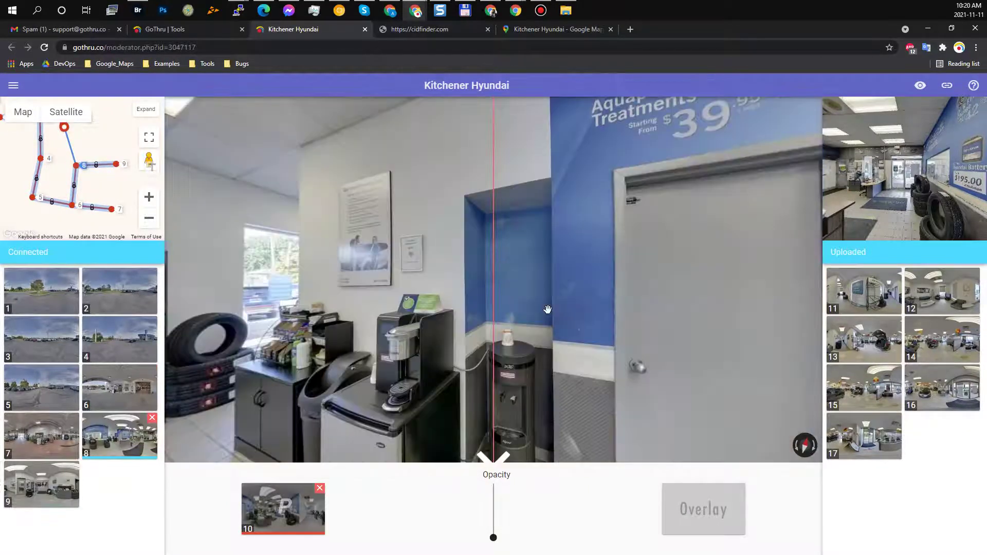
Step: Recheck the transitions between panoramas 8 and 10 in both directions and lock their connection
key("space")
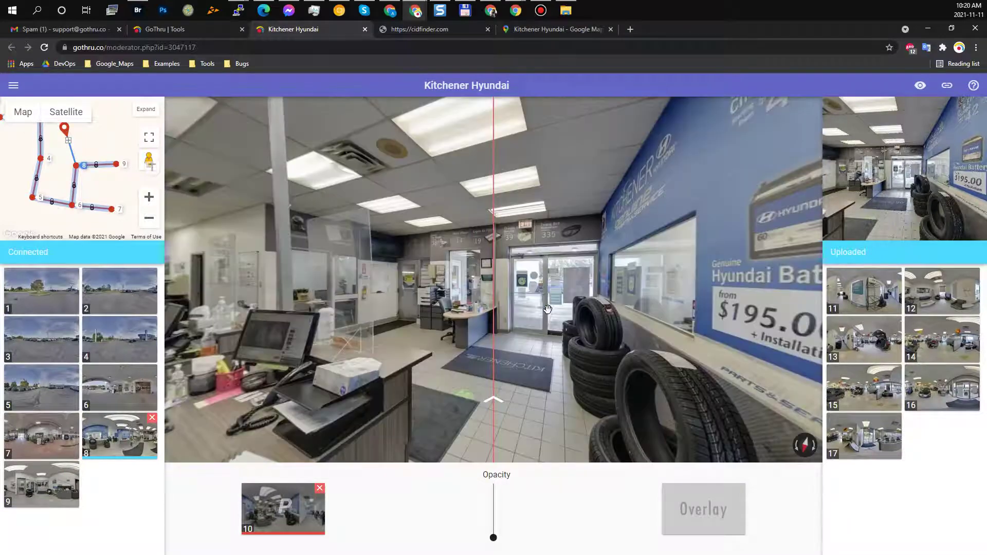
key("Up")
key("Down")
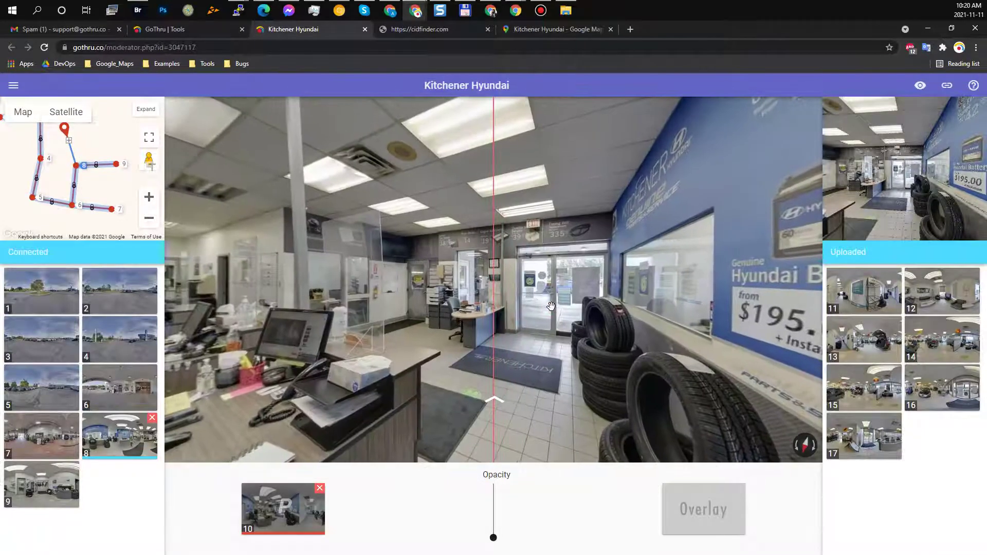
key("Up")
key("space")
key("Up")
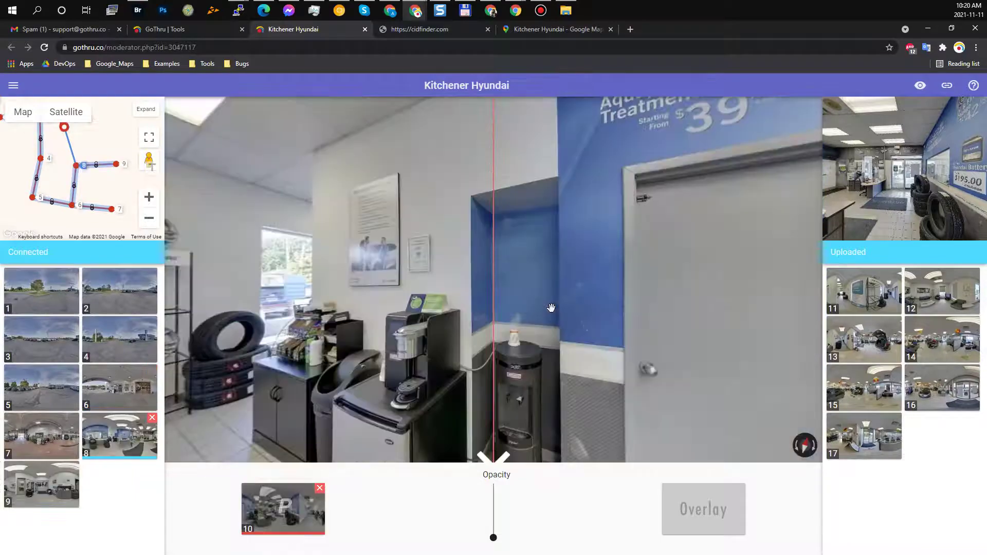
key("Down")
key("Up")
left_click(70, 141)
Step: Look around panorama 10 from the coffee corner to the customer entrance to examine its surroundings
left_click_drag(113, 177, 113, 191)
left_click_drag(370, 232, 627, 247)
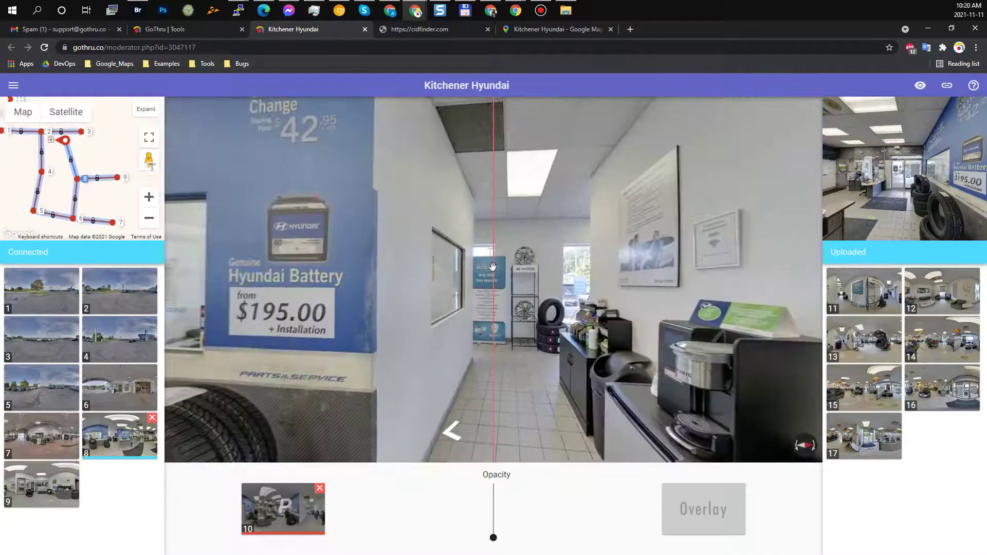
left_click_drag(389, 283, 553, 293)
left_click_drag(476, 309, 618, 309)
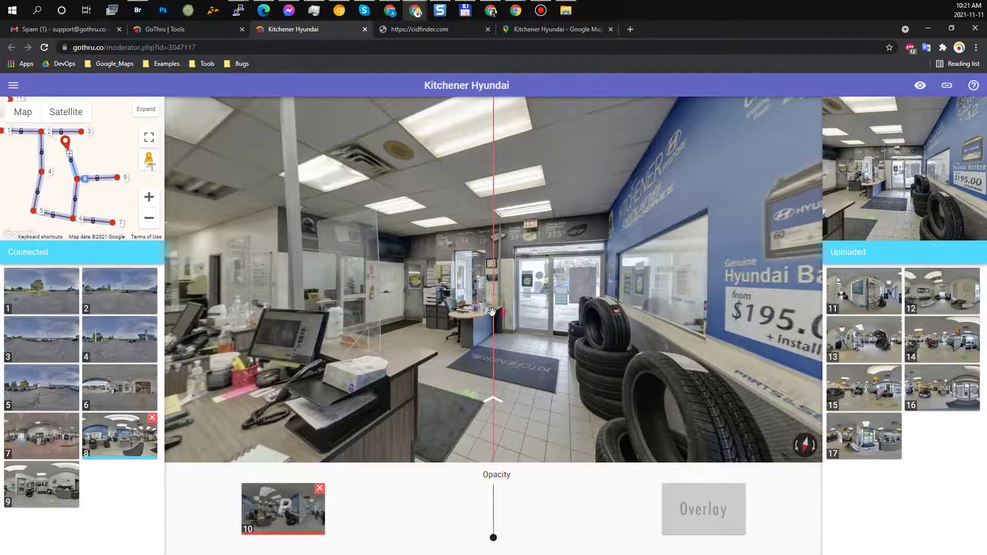
left_click(414, 304)
left_click_drag(415, 305, 304, 292)
left_click_drag(509, 316, 634, 326)
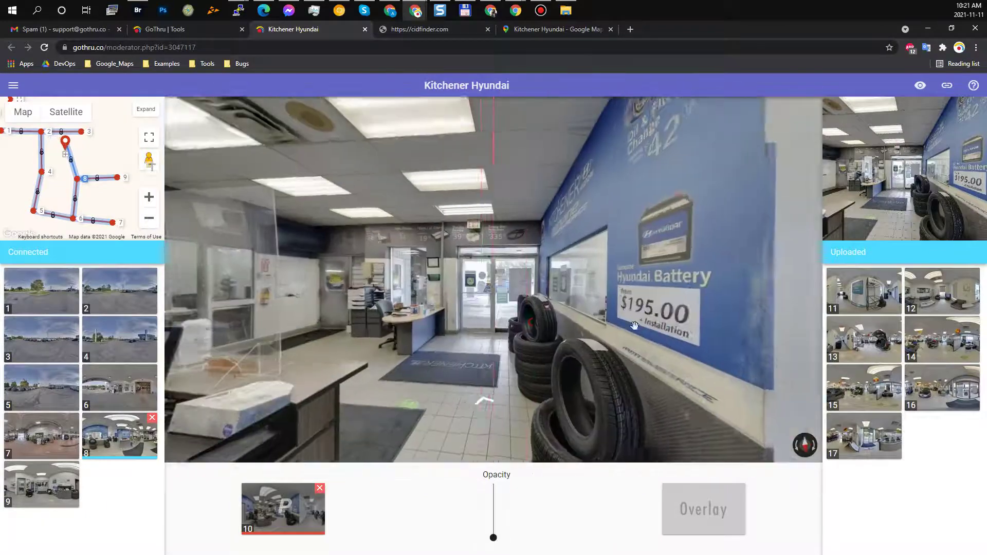
left_click_drag(537, 325, 588, 330)
Step: Walk back from panorama 10 through panoramas 8 and 6 into panorama 7 to examine the service bay
left_click(571, 351)
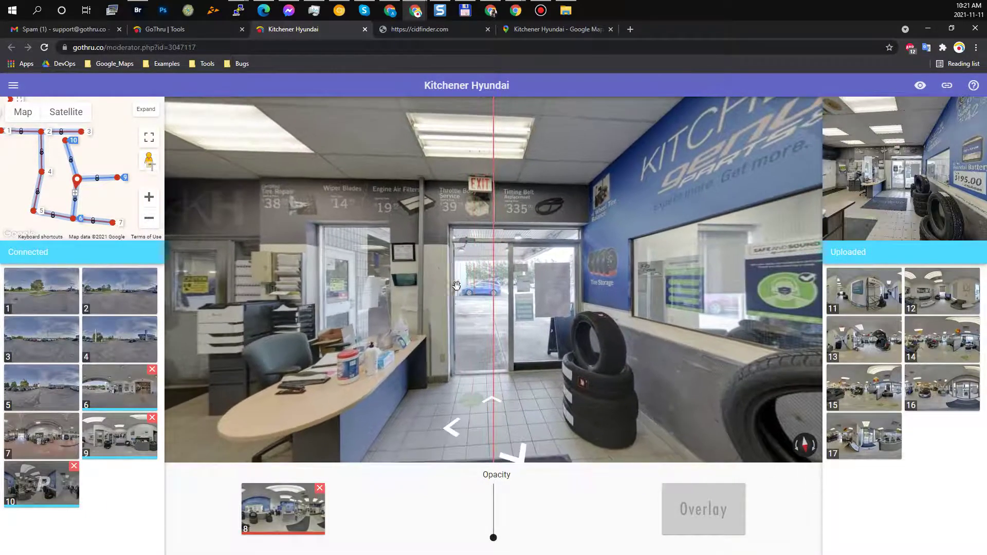
left_click(494, 328)
left_click_drag(645, 301, 260, 265)
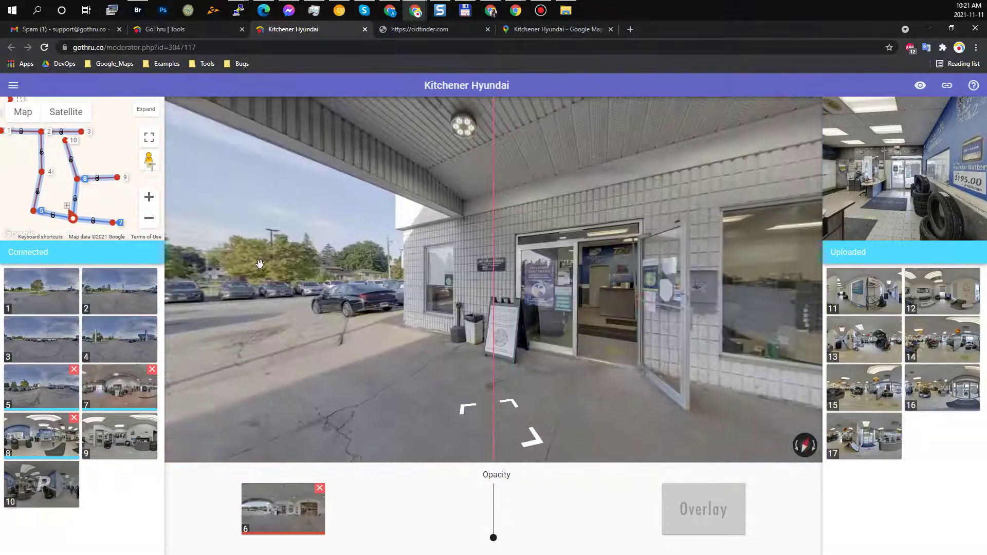
left_click_drag(557, 307, 444, 315)
left_click_drag(502, 329, 422, 330)
key("Up")
key("Down")
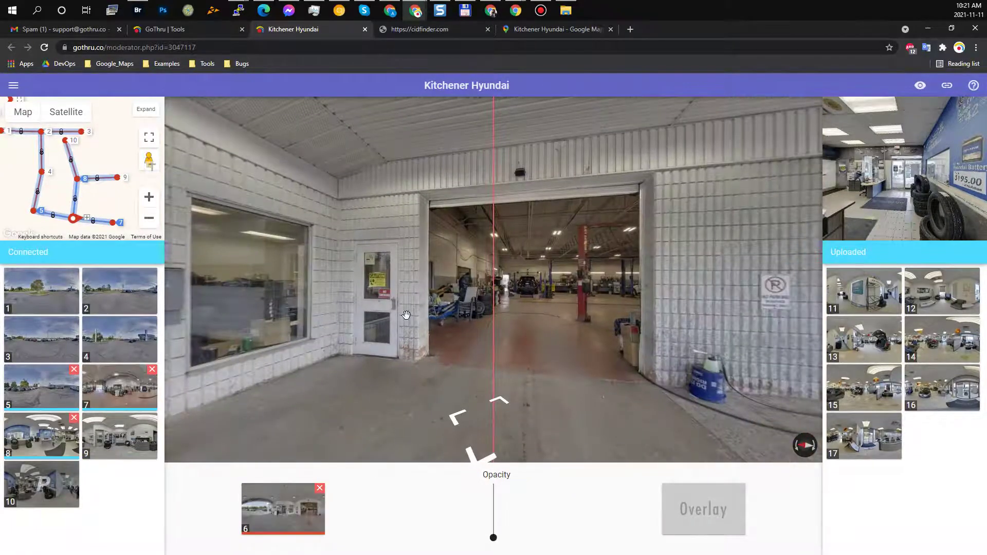
left_click(403, 315)
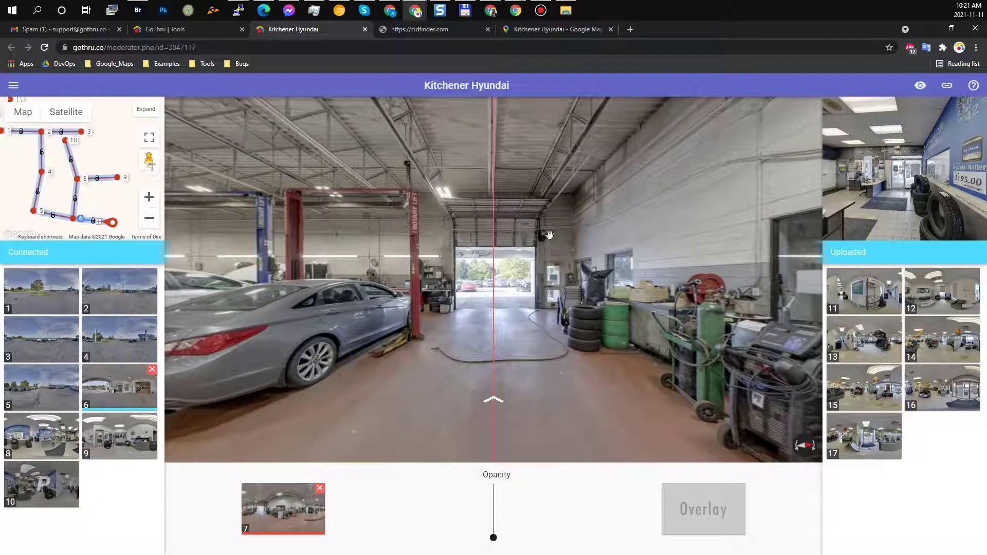
Step: Walk from panorama 7 through panorama 6 and the customer entrance to panorama 10, looking along the coffee hallway
left_click(513, 316)
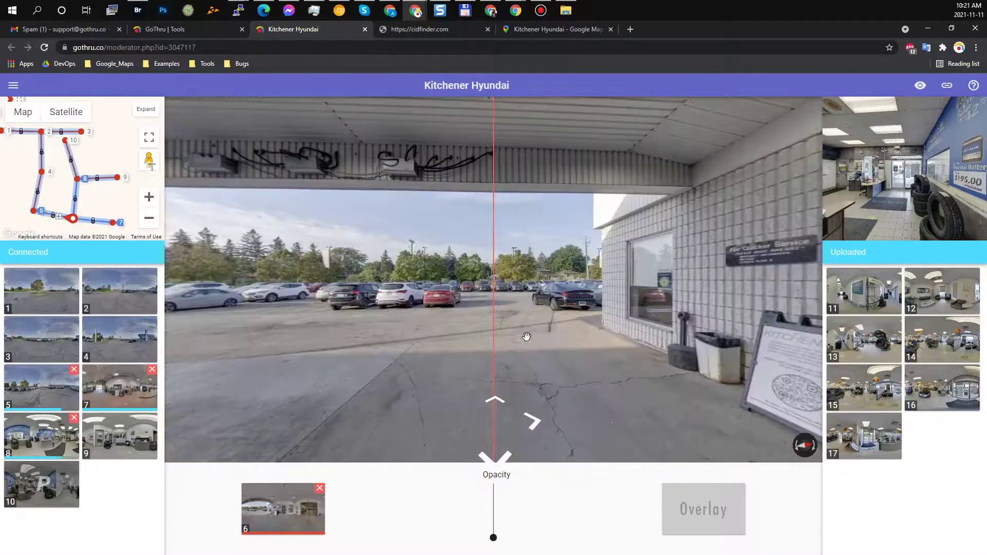
left_click(527, 337)
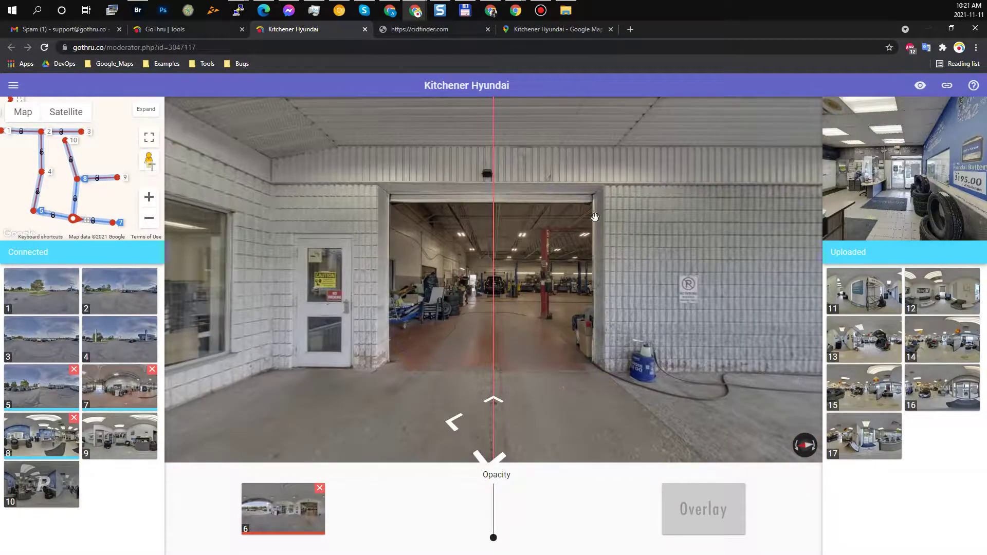
left_click_drag(428, 285, 506, 303)
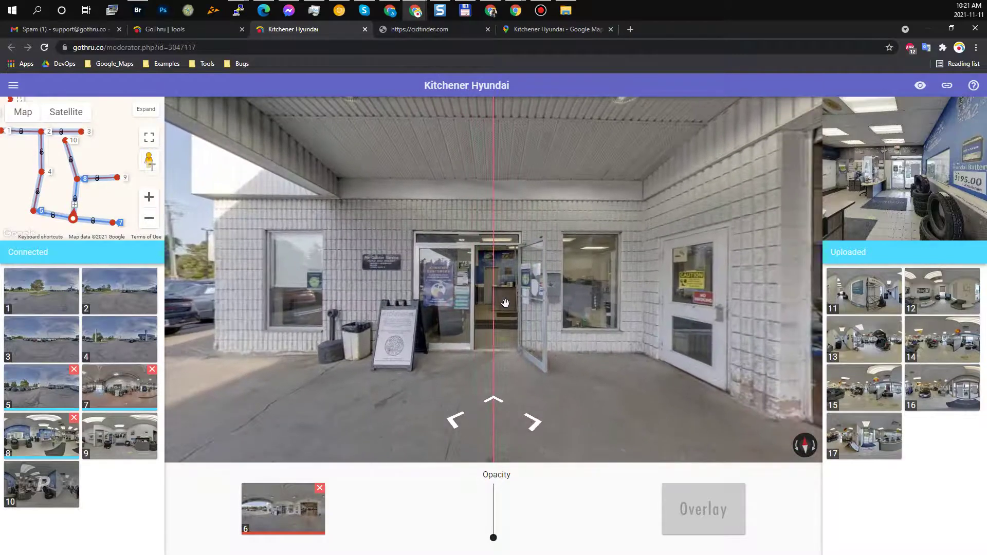
left_click(505, 309)
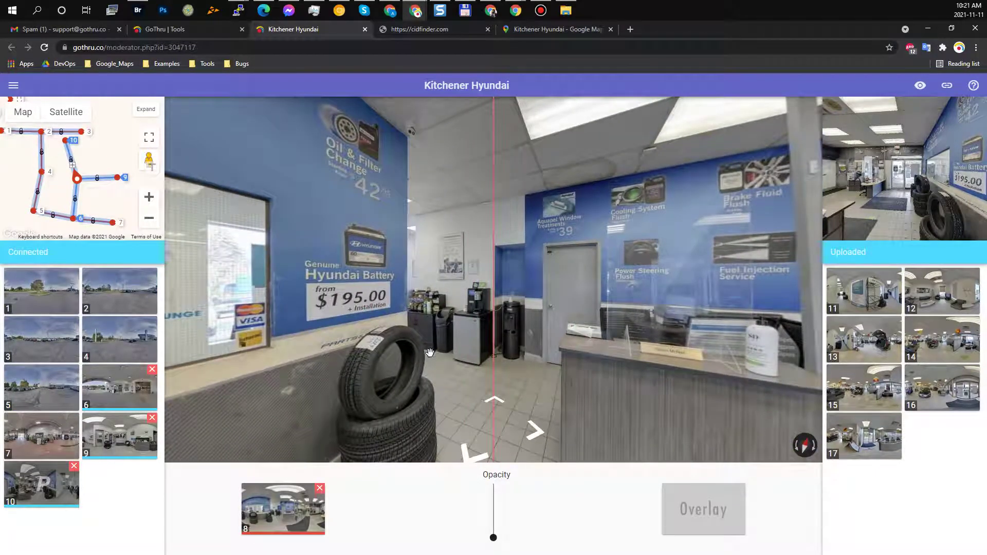
left_click(405, 341)
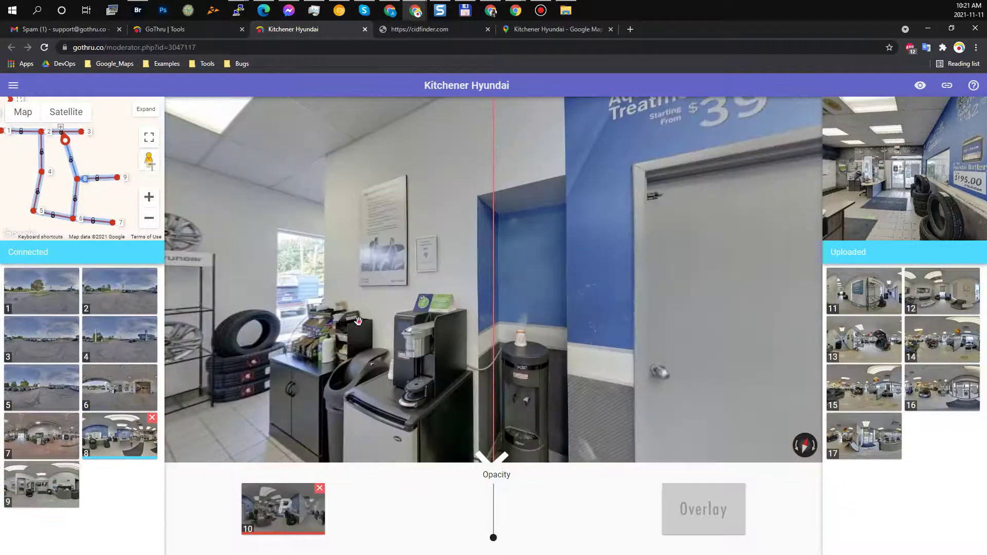
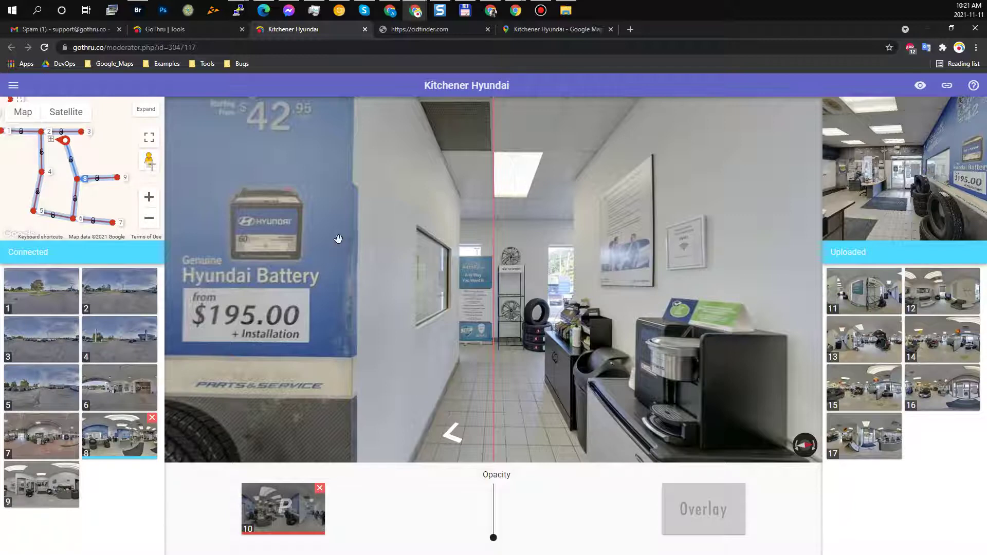
Step: Connect uploaded panorama 11 to panorama 10 along the coffee hallway, enter it and face back toward the service desks
left_click(863, 298)
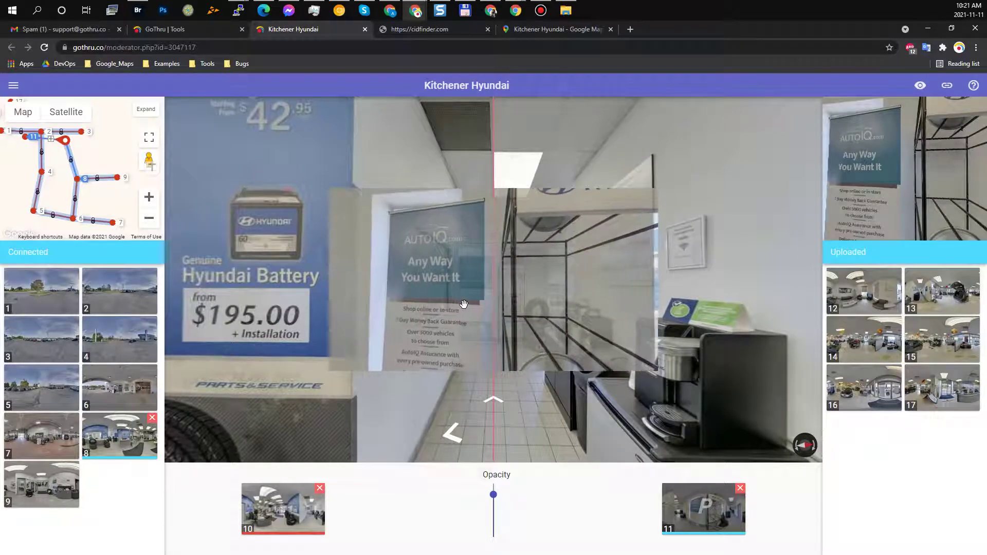
left_click(464, 306)
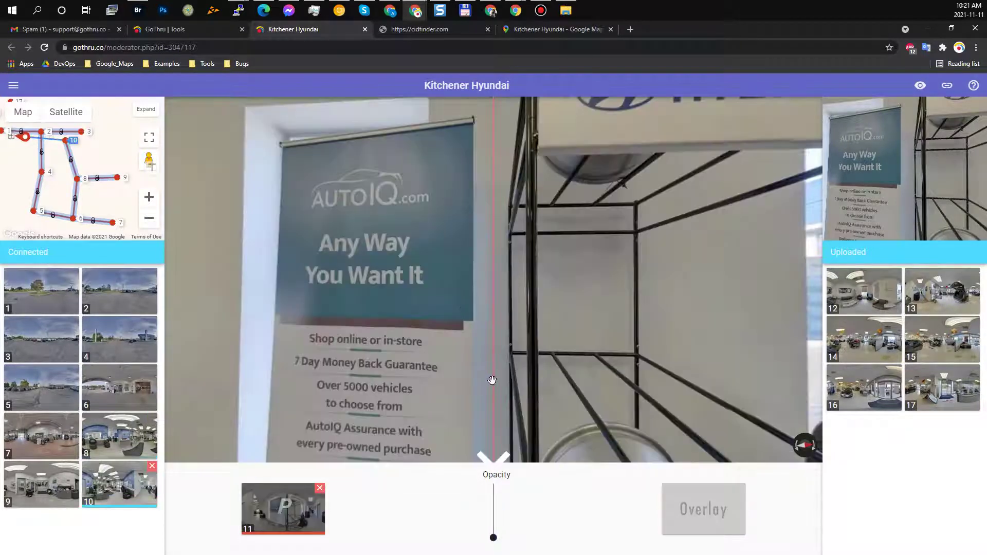
key("space")
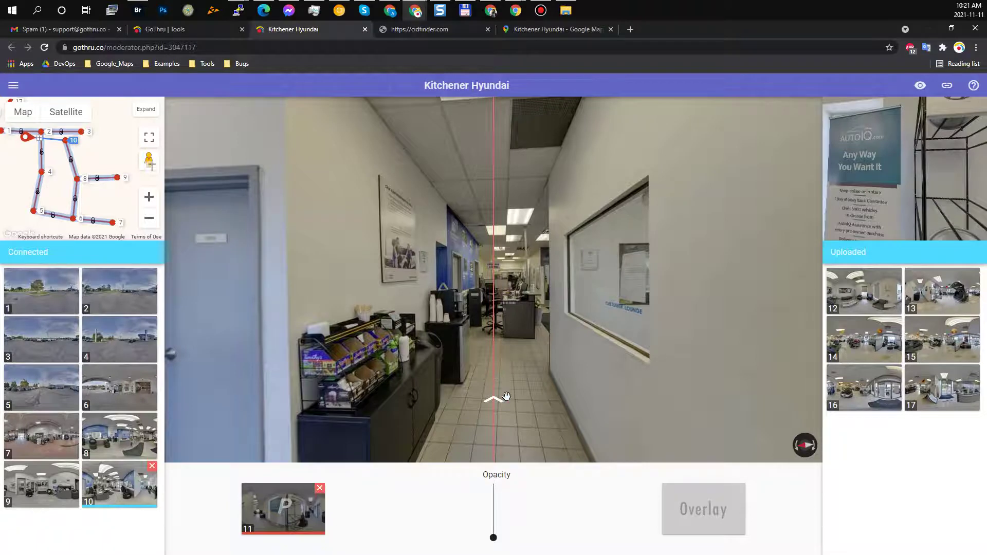
Step: Check the transitions between panoramas 10 and 11 in both directions along the hallway
left_click(505, 397)
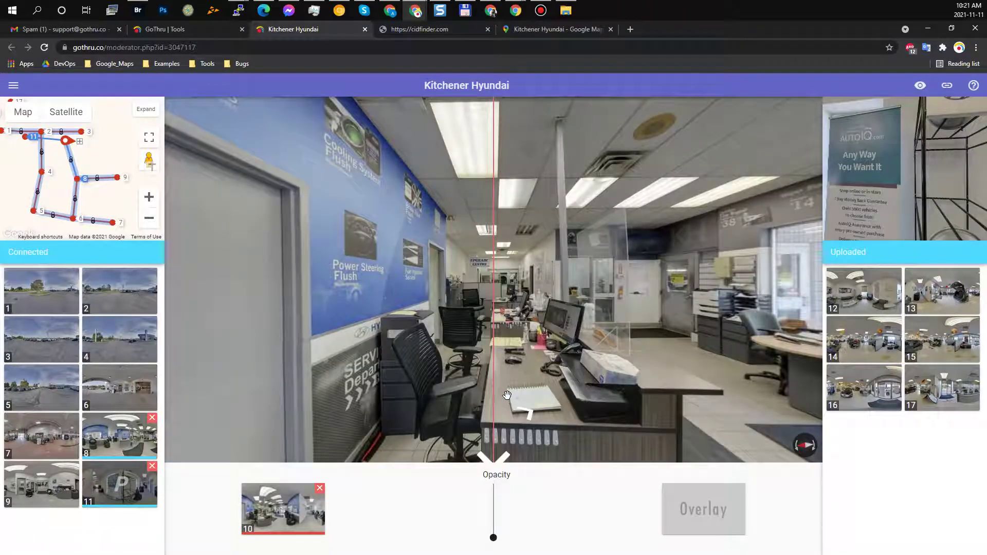
left_click(507, 395)
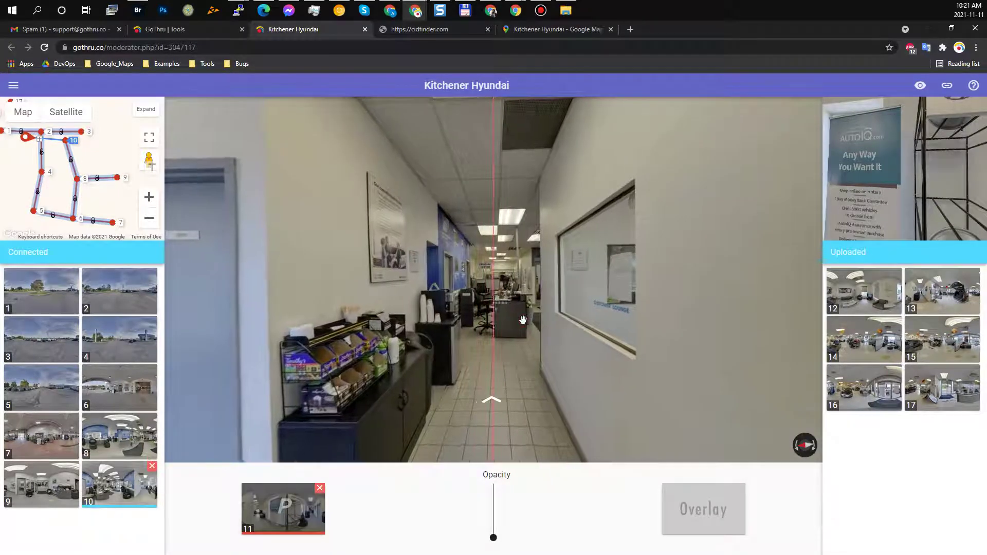
left_click(534, 372)
left_click(534, 372)
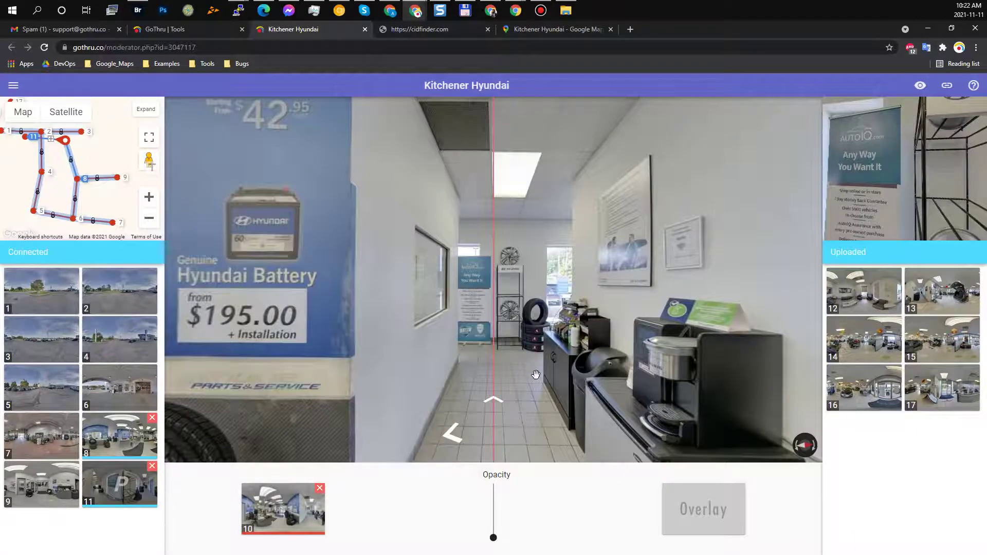
left_click(536, 374)
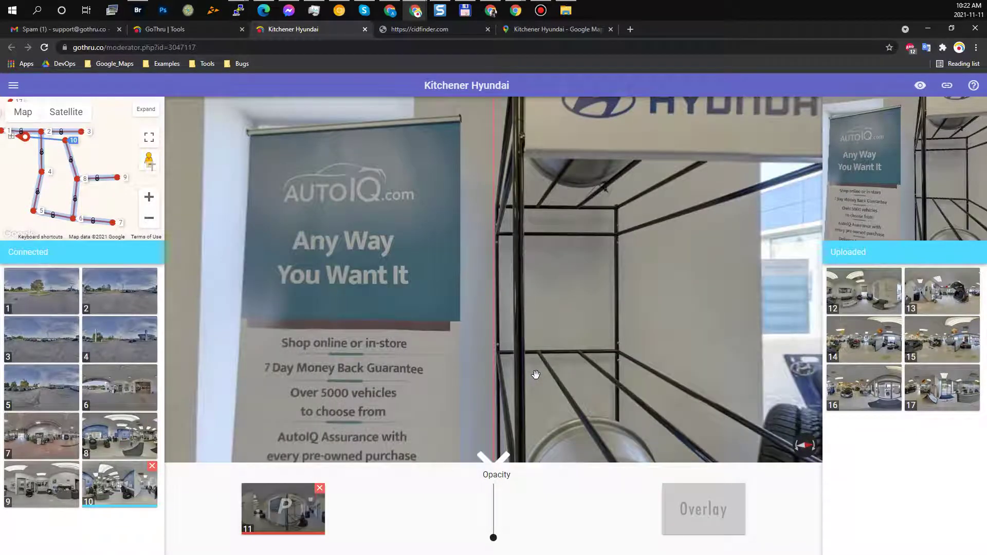
Step: Move back and forth between panoramas 10 and 11 to check the alignment of their connection
left_click(536, 375)
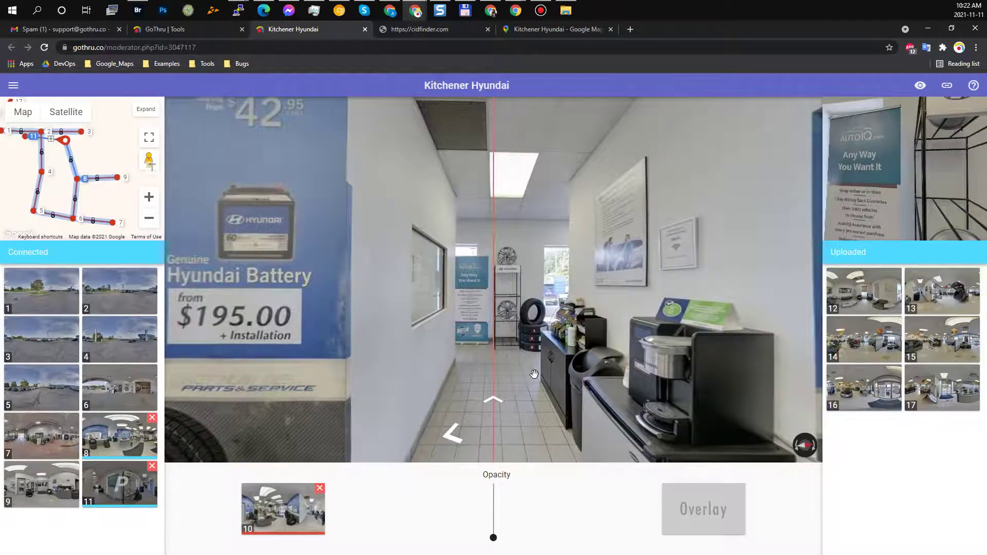
left_click(534, 374)
key("space")
key("space")
key("space")
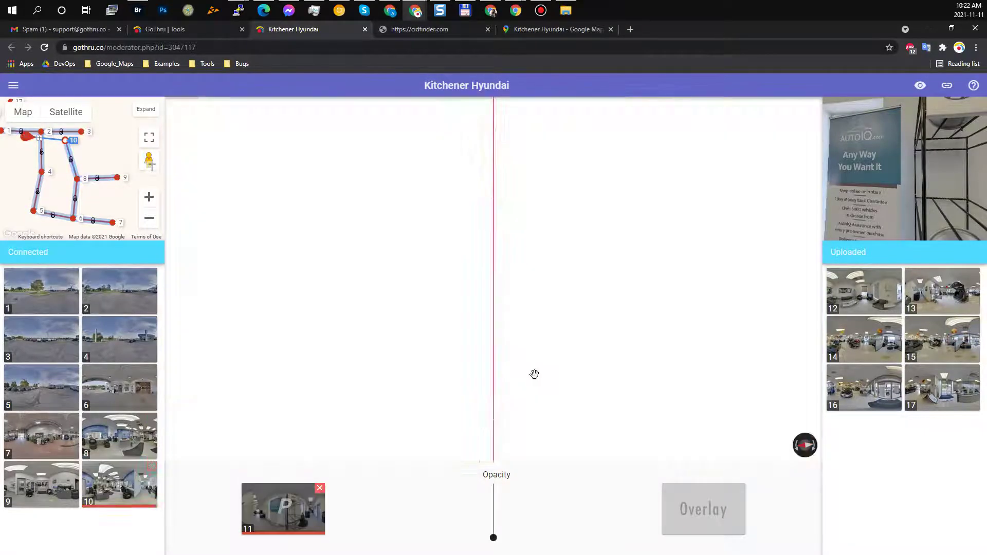
key("space")
key("space")
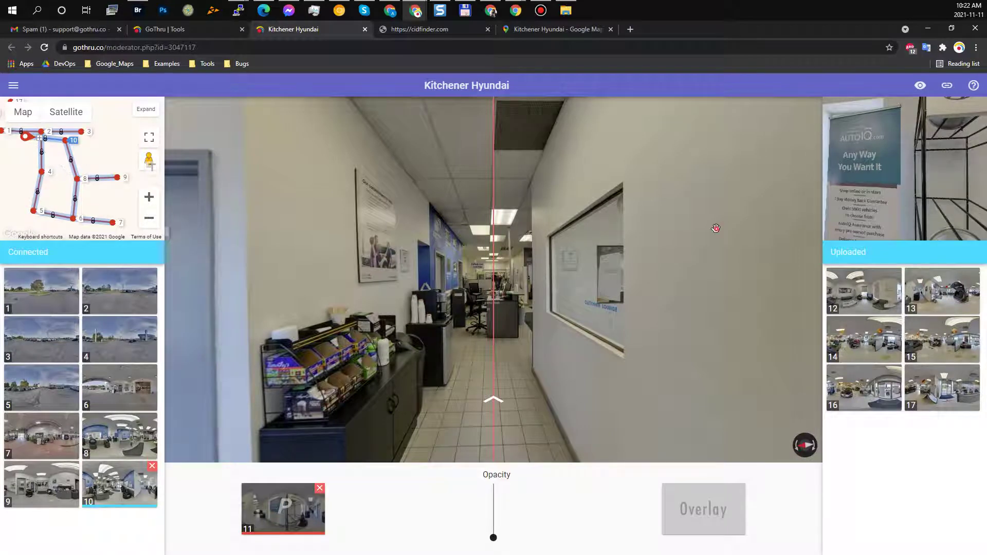
Step: Connect uploaded panorama 12 to panorama 11 in the direction of the customer lounge, matching the overlay to the lounge's window and armchair
left_click_drag(716, 228, 586, 220)
left_click_drag(687, 215, 643, 214)
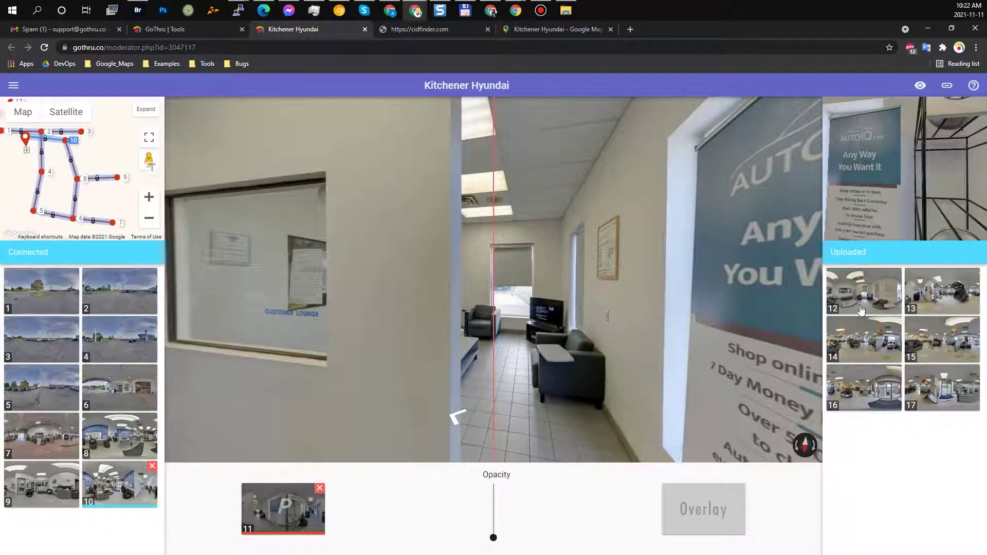
mouse_move(873, 291)
left_click_drag(868, 289, 525, 357)
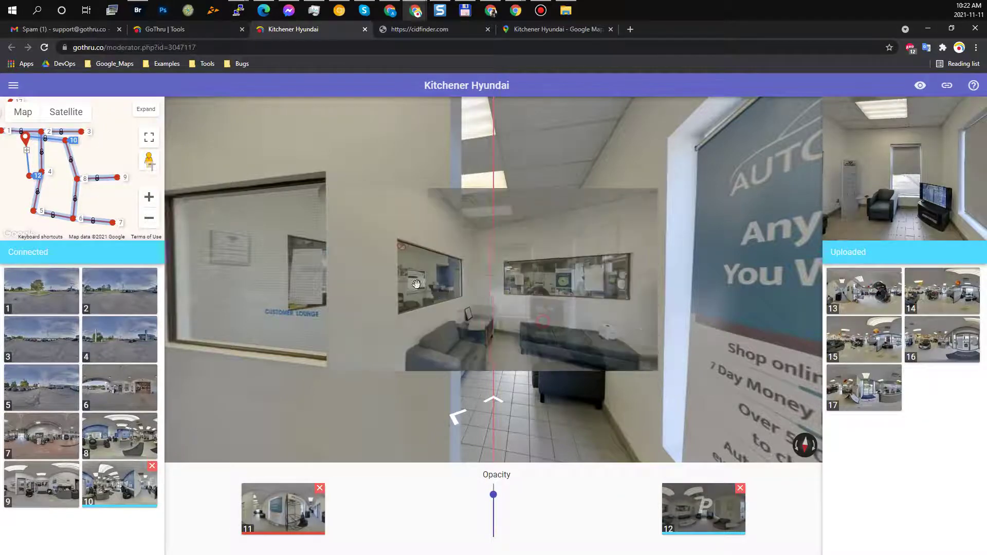
left_click_drag(550, 301, 494, 307)
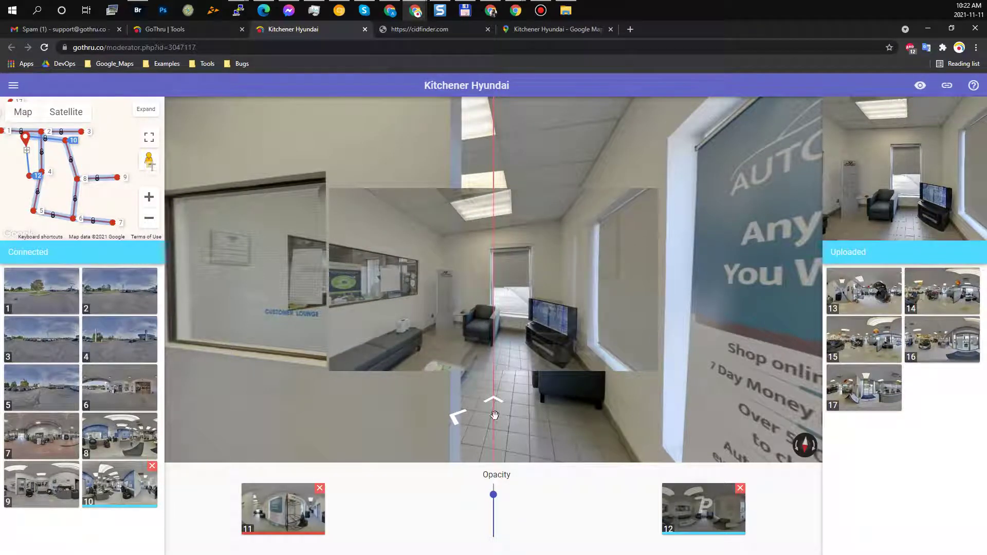
left_click(494, 375)
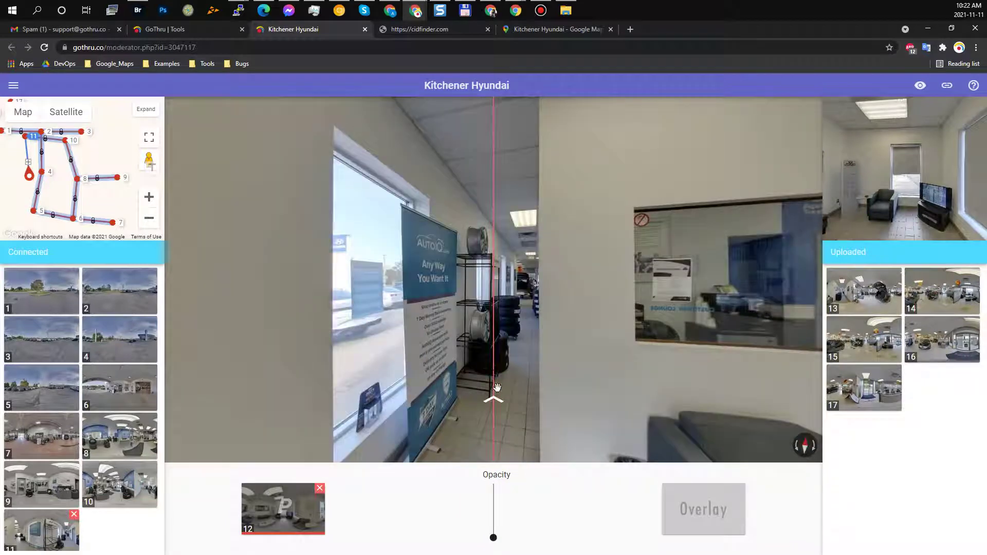
Step: Move back and forth between panoramas 11 and 12 to check that the lounge connection lines up in both directions
left_click(497, 387)
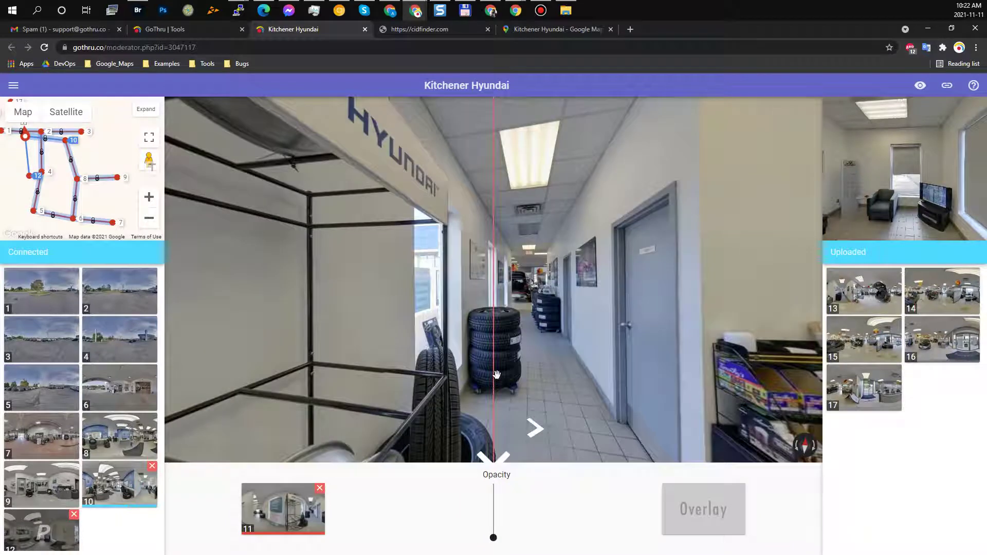
left_click(496, 374)
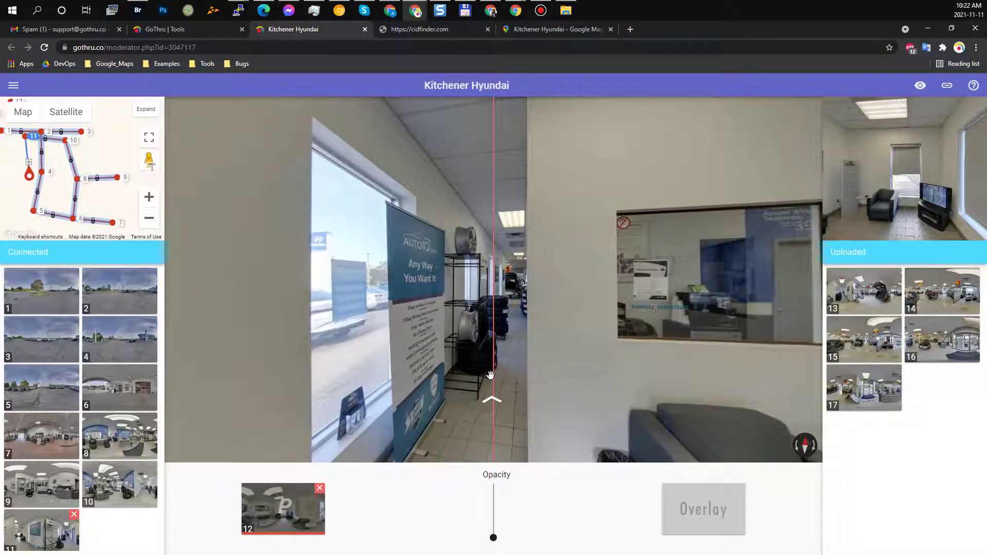
left_click(496, 357)
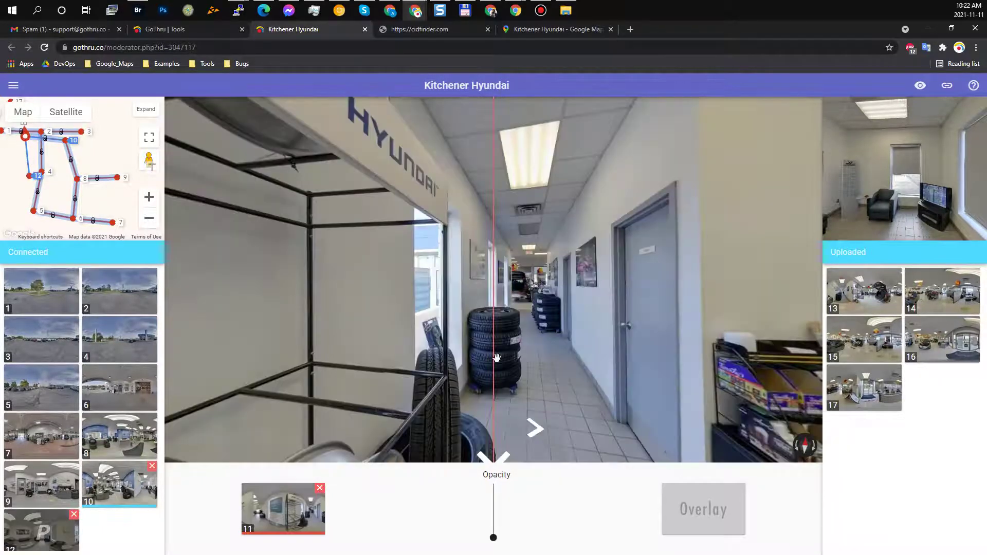
key("space")
key("Up")
key("Down")
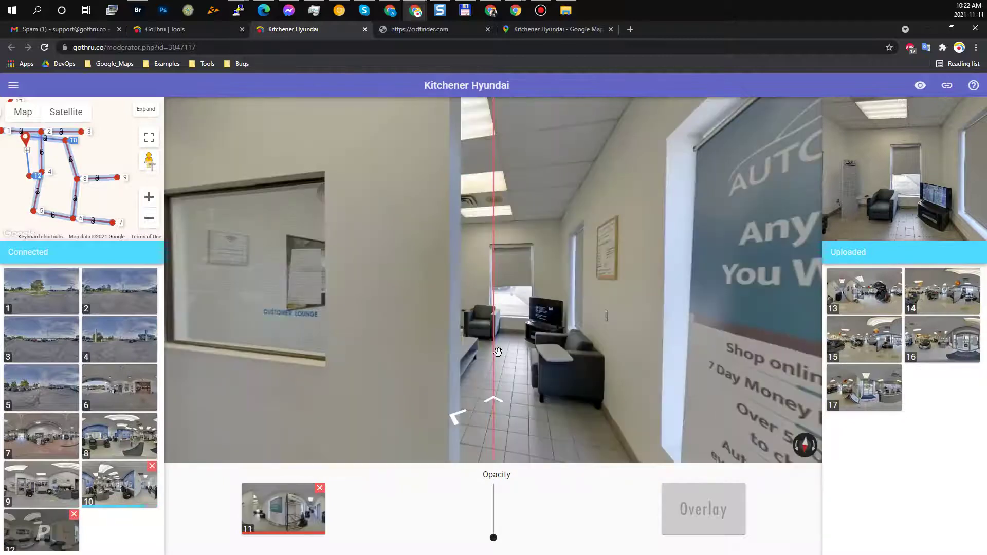
left_click(494, 354)
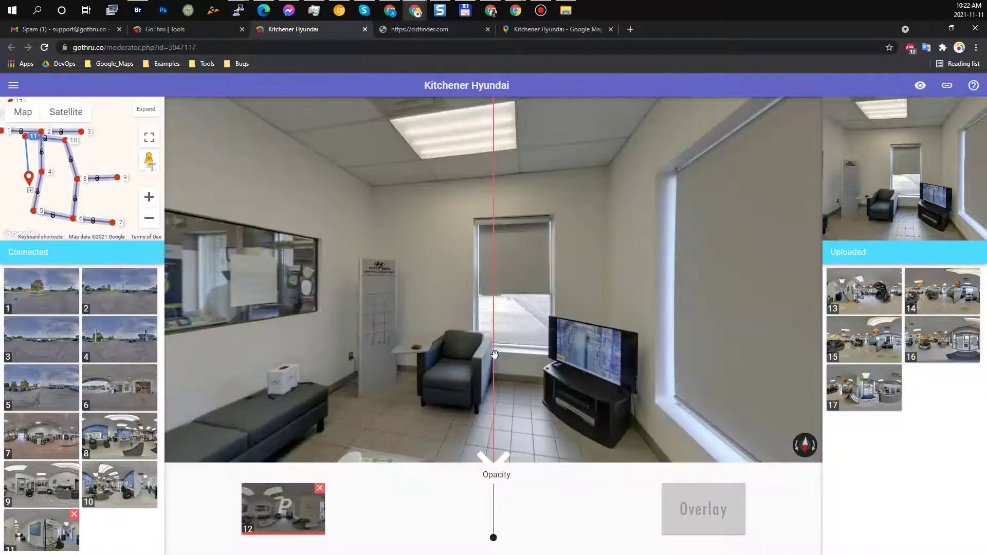
key("space")
key("Up")
key("Down")
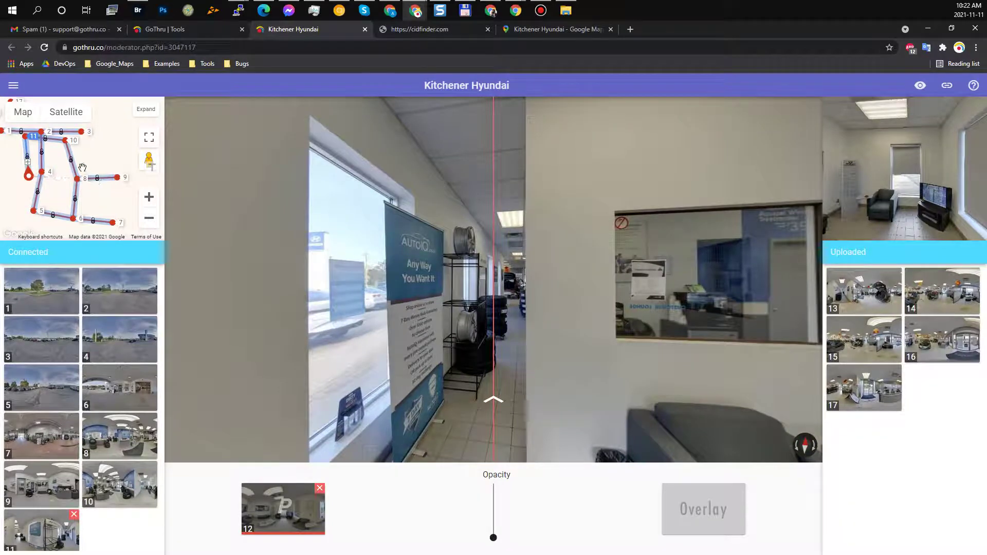
Step: Connect uploaded panorama 13 to panorama 11 along the hallway with the stacked tires, aligning the overlay with the showroom beyond
left_click_drag(82, 165, 97, 204)
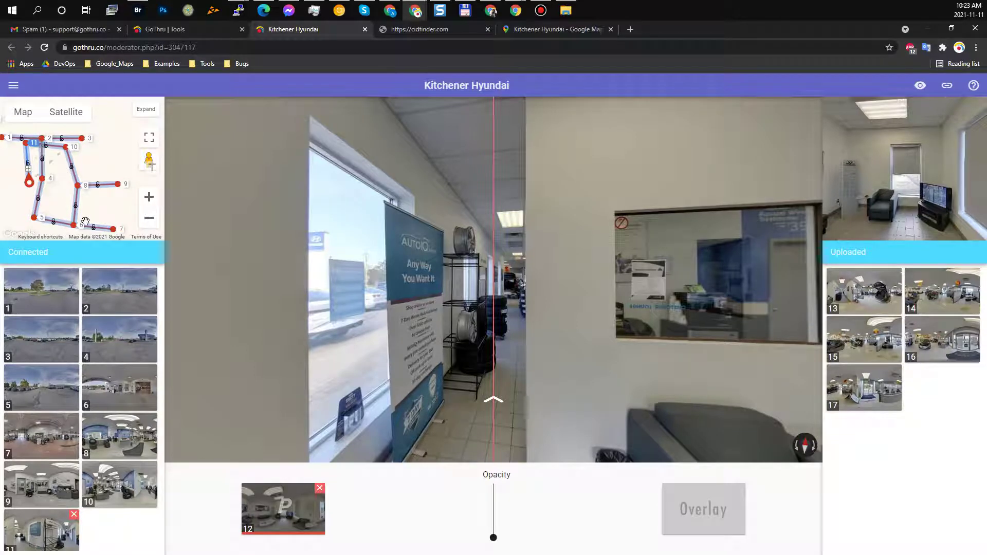
left_click(453, 289)
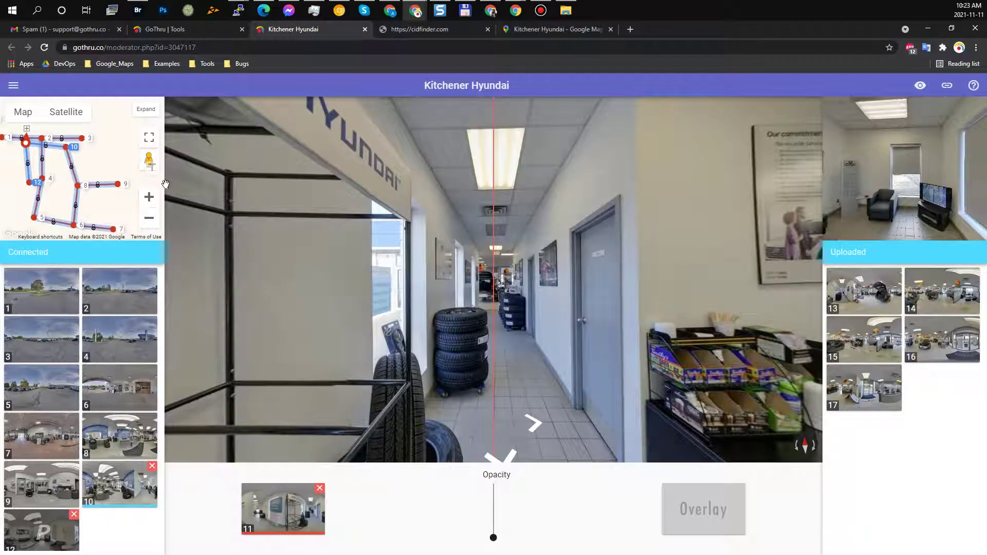
mouse_move(861, 284)
left_click_drag(858, 298, 703, 509)
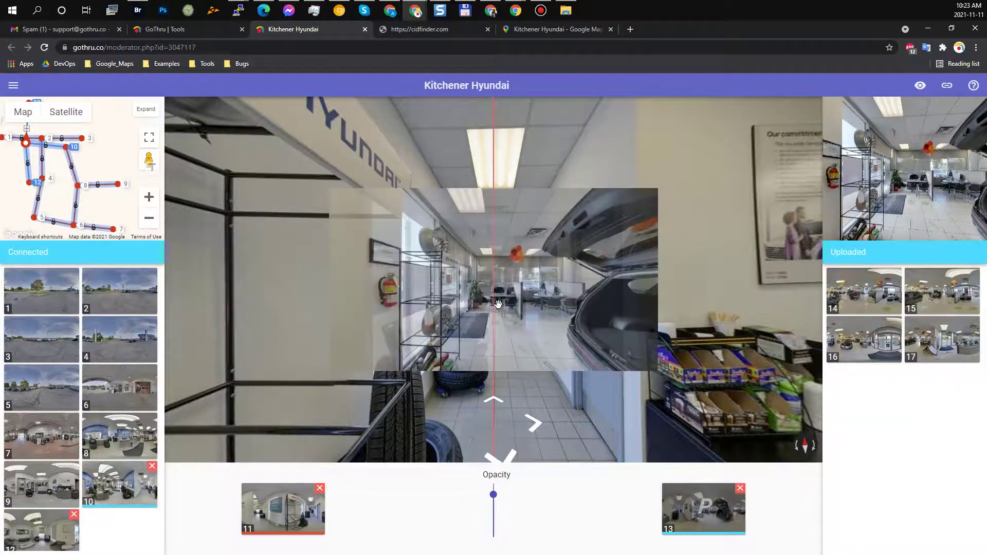
mouse_move(507, 308)
left_mouse_down()
mouse_move(349, 289)
mouse_move(412, 305)
mouse_move(307, 295)
mouse_move(595, 311)
mouse_move(422, 298)
mouse_move(515, 314)
left_mouse_up()
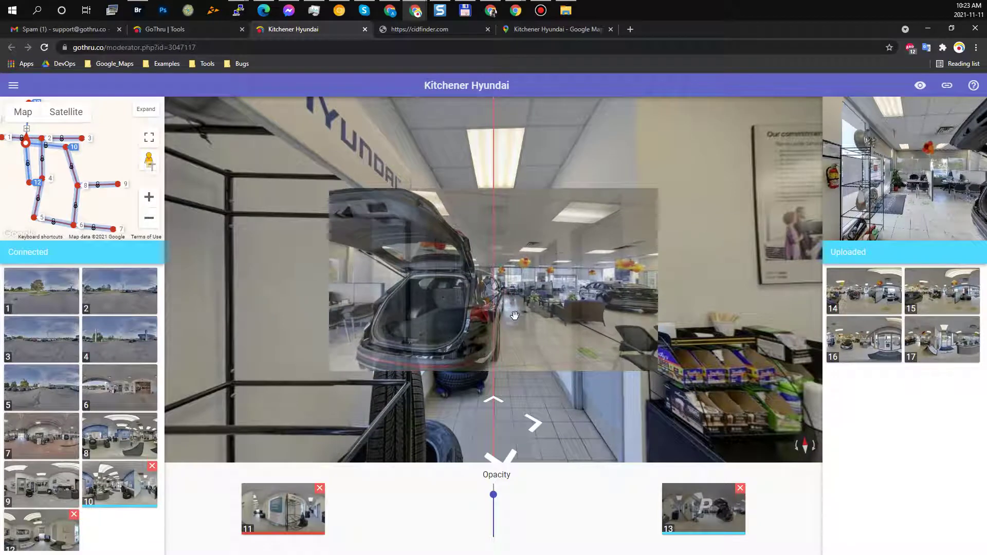
double_click(445, 261)
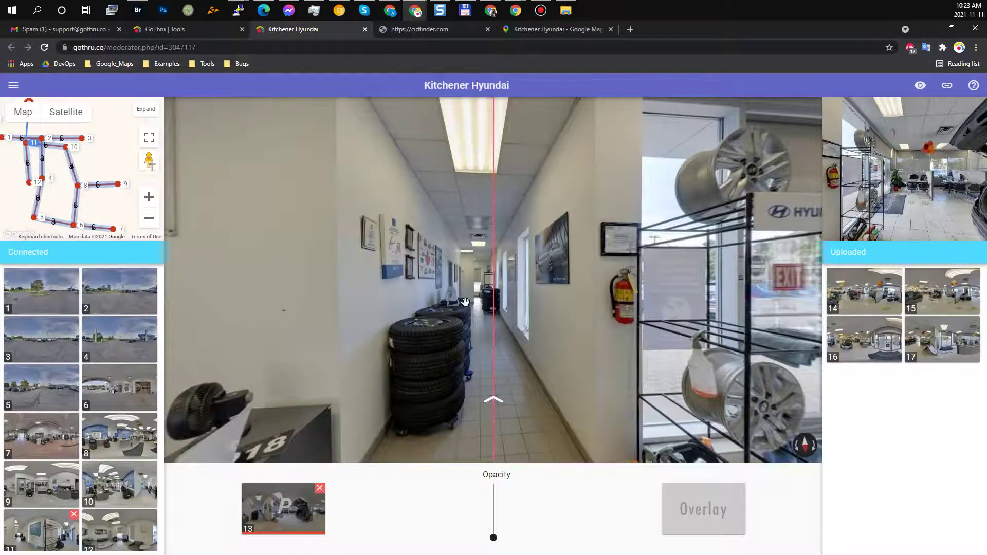
Step: Move between panoramas 13 and 11 along the hallway to check the alignment of their connection
key("Up")
key("Down")
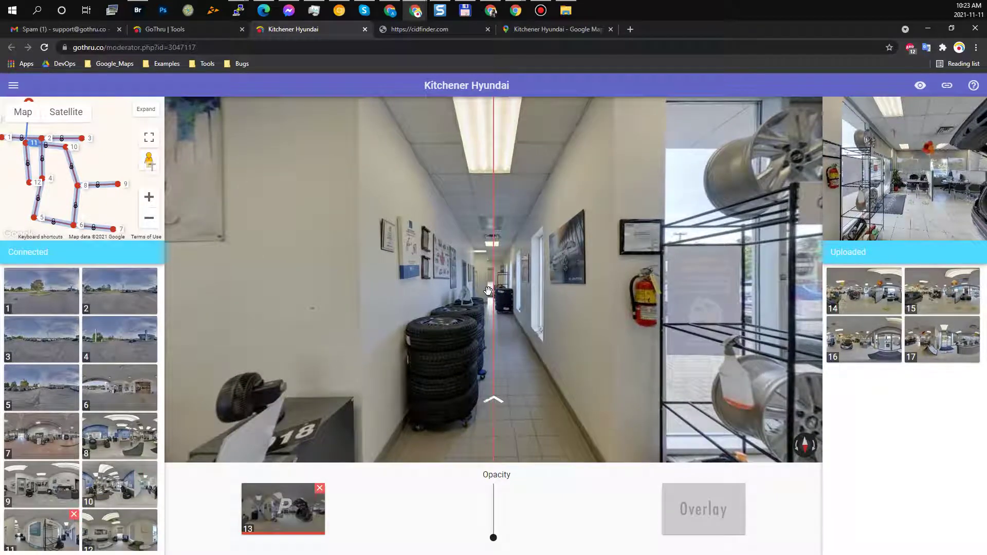
key("Up")
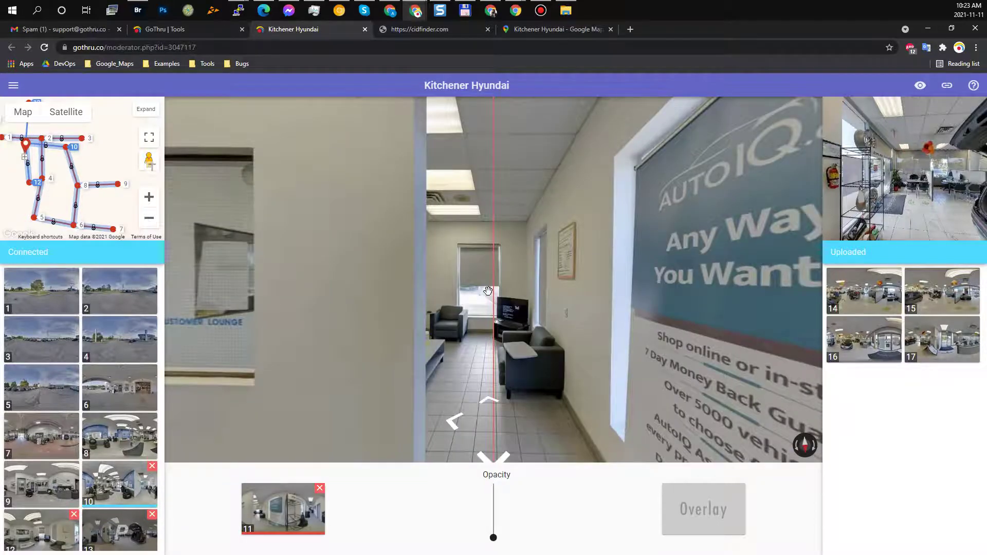
key("Right")
key("Up")
key("Down")
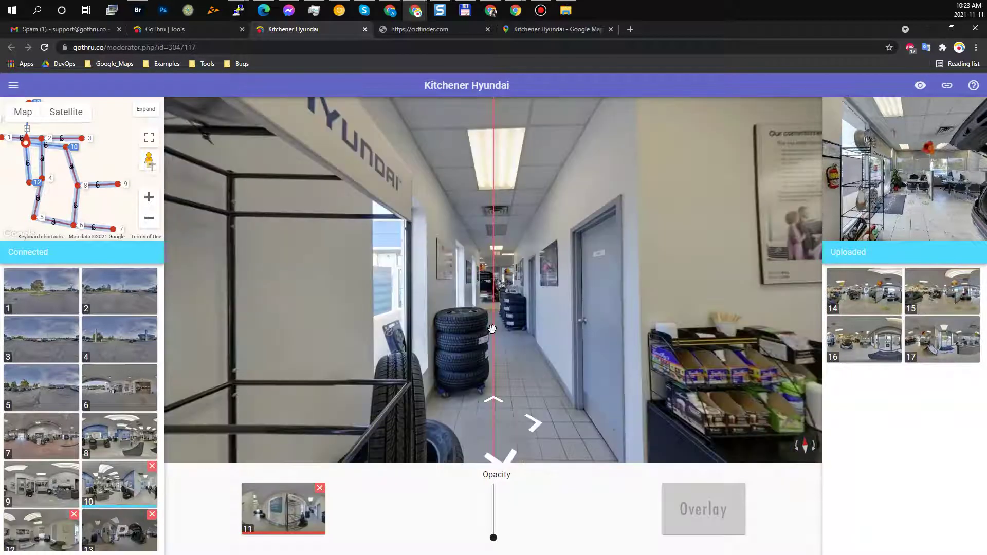
key("Up")
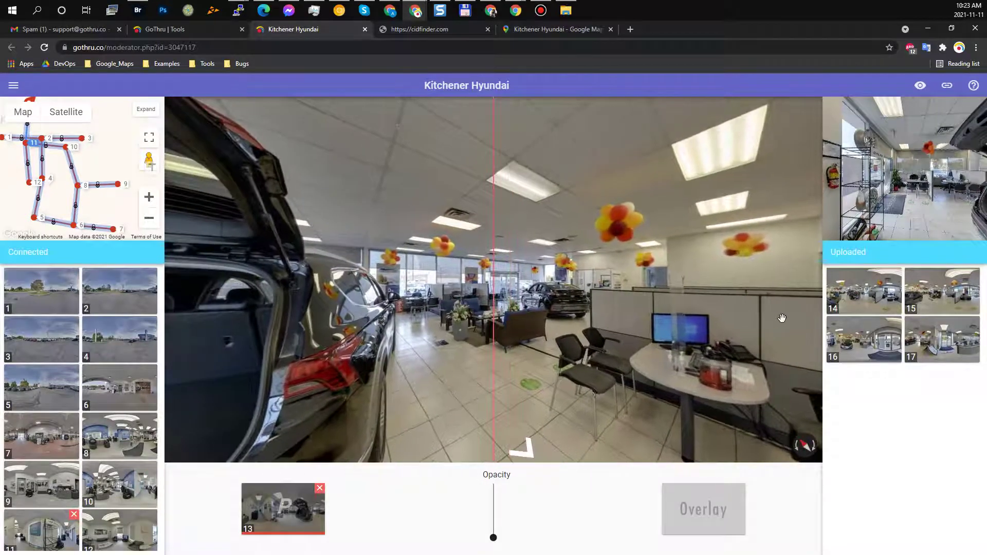
Step: Preview panorama 14 and connect it to panorama 13 across the showroom beside the open car trunk, aligning it in the overlay
left_click(860, 299)
left_click_drag(905, 174, 834, 174)
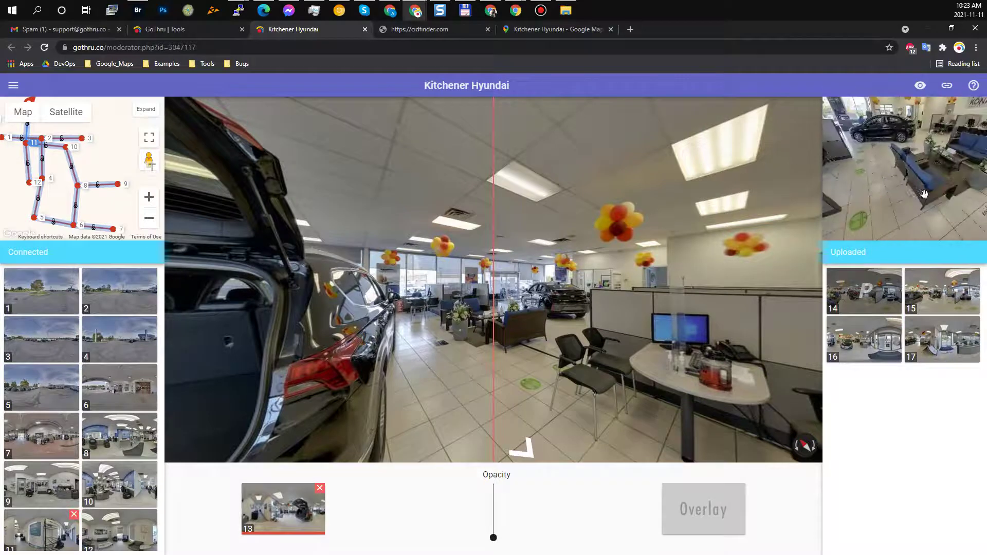
left_click_drag(924, 194, 857, 197)
left_click_drag(919, 179, 908, 182)
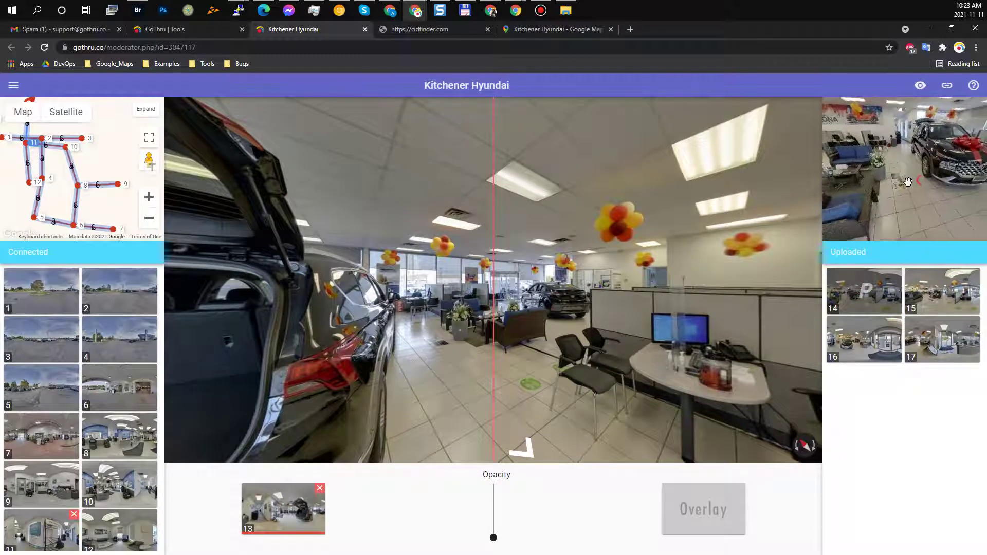
left_click_drag(547, 298, 593, 303)
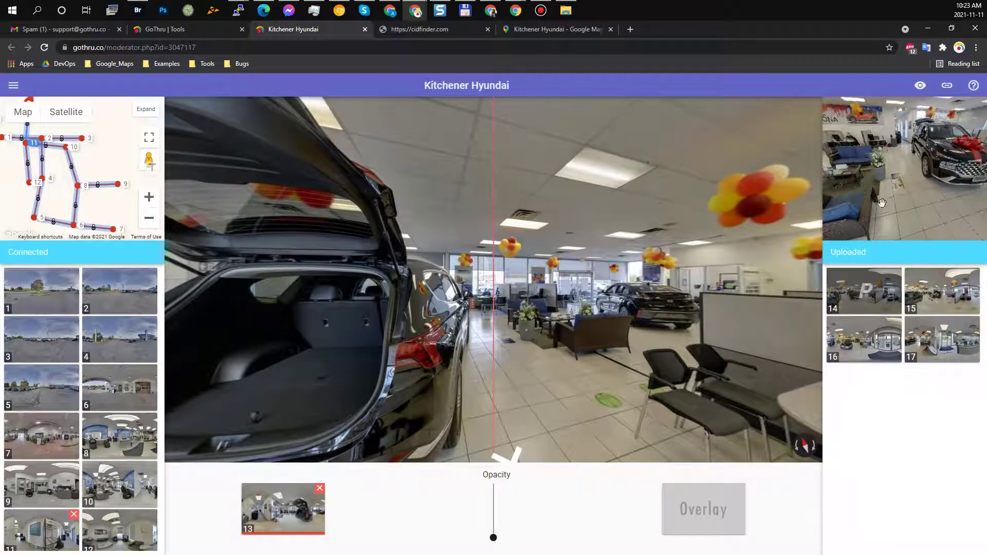
left_click(870, 293)
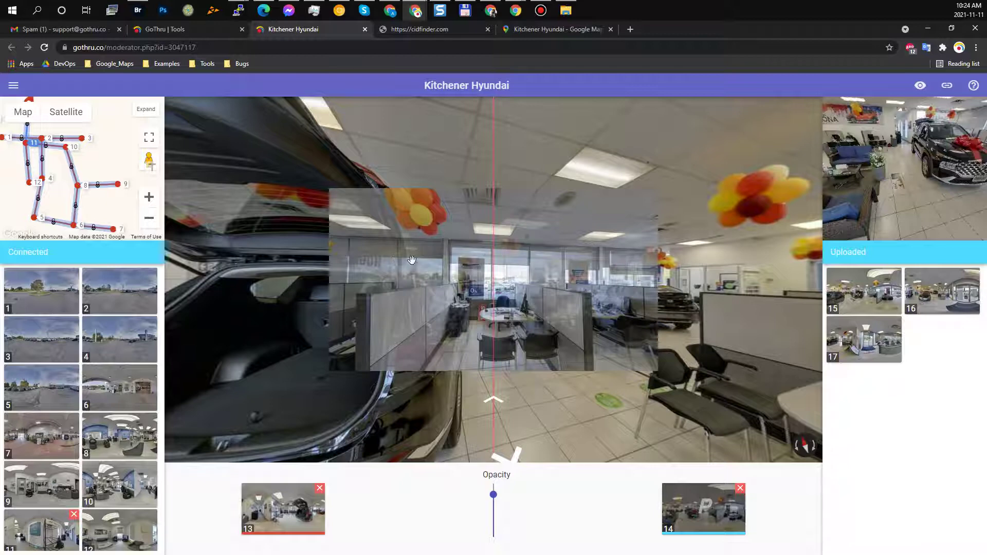
left_click(424, 382)
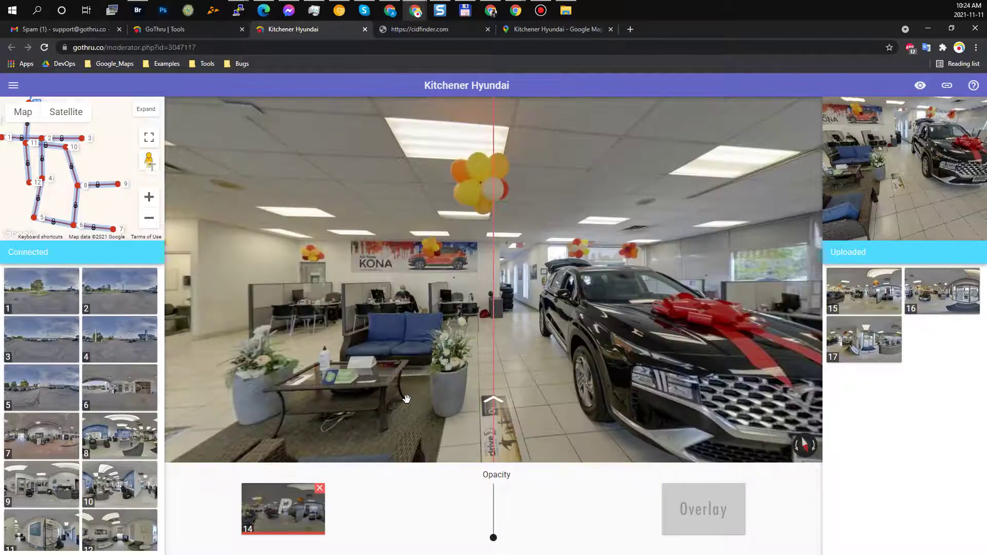
Step: Move back and forth between panoramas 14 and 13 to check the alignment of the showroom connection
key("Up")
key("Down")
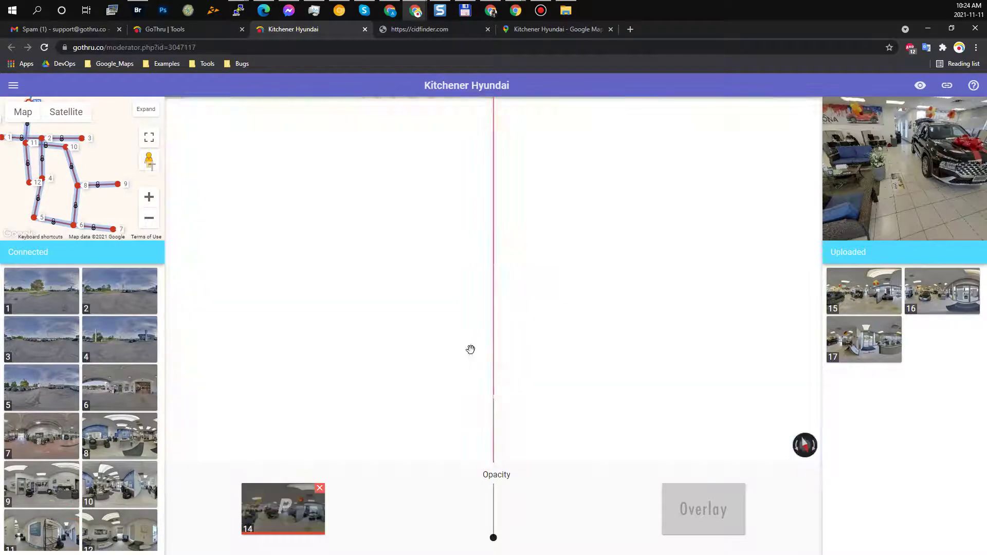
left_click_drag(489, 342, 460, 342)
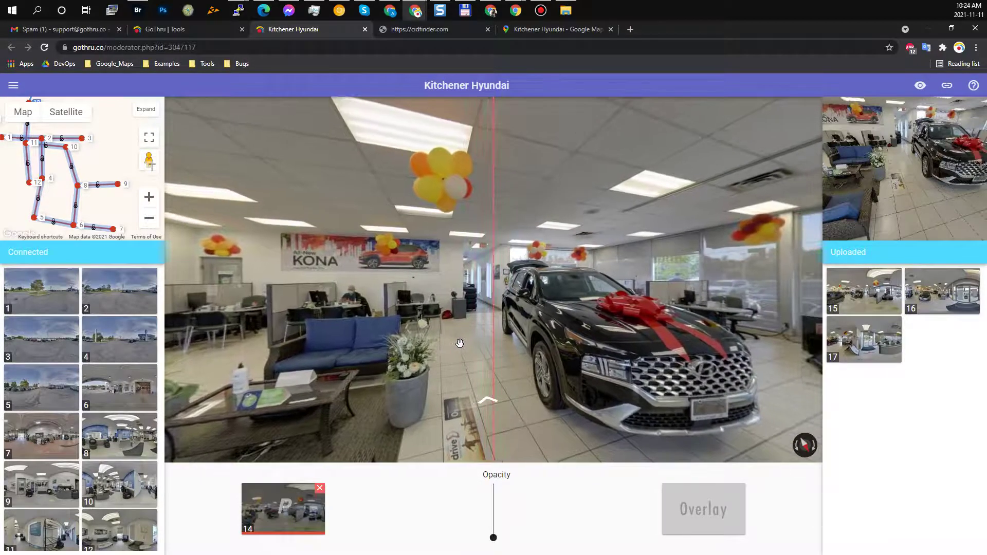
key("Up")
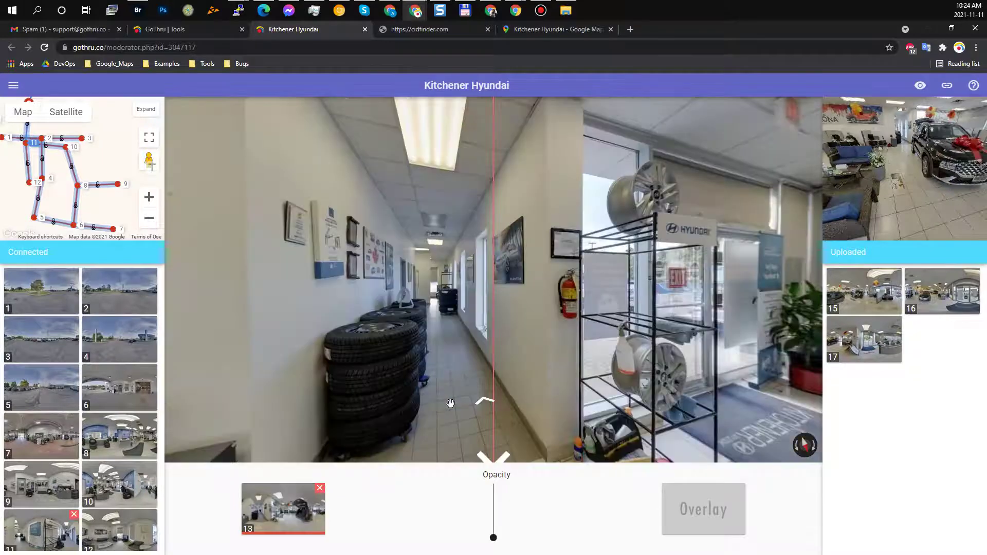
key("Down")
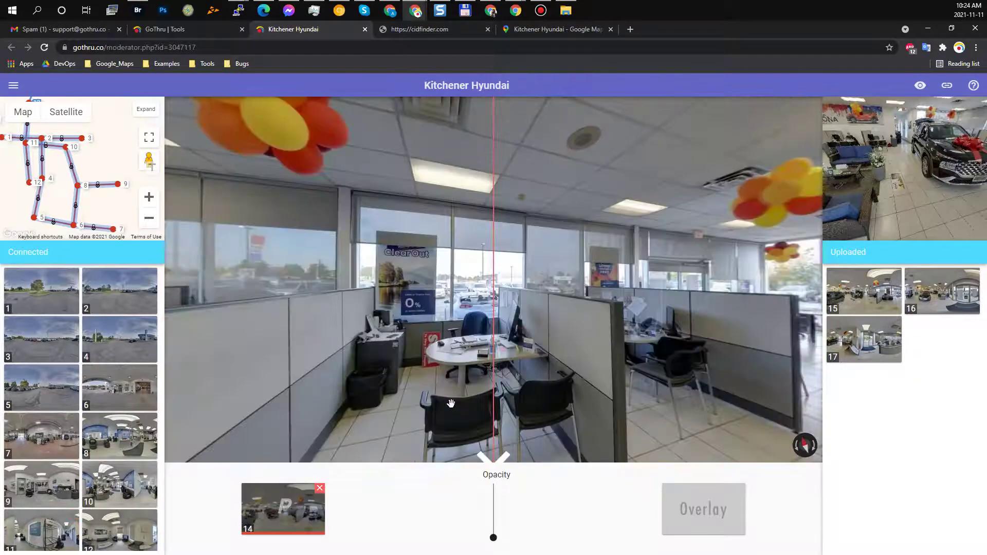
key("Up")
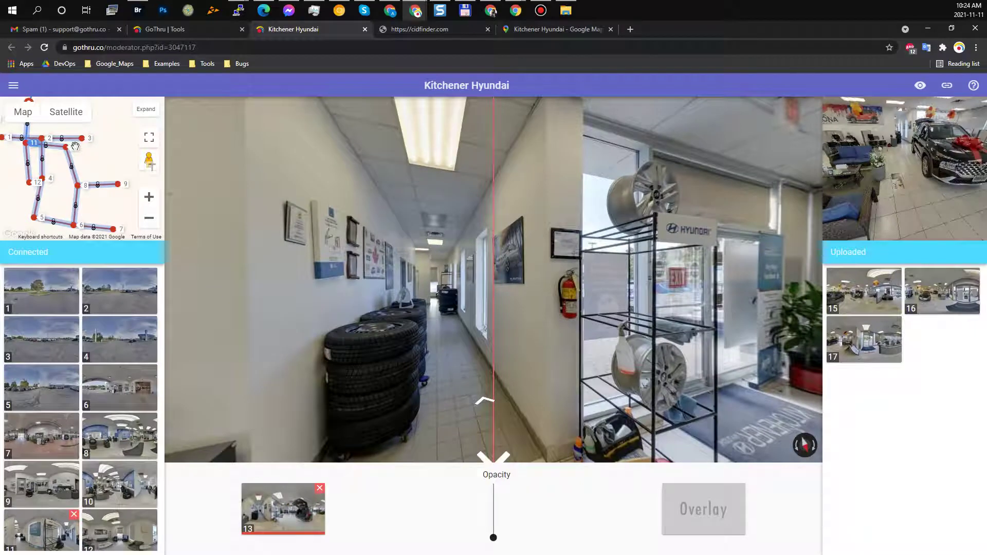
Step: Connect uploaded panorama 15 to panorama 14 along the aisle toward the black sedan, aligning the overlay with the showroom
left_click_drag(75, 147, 82, 222)
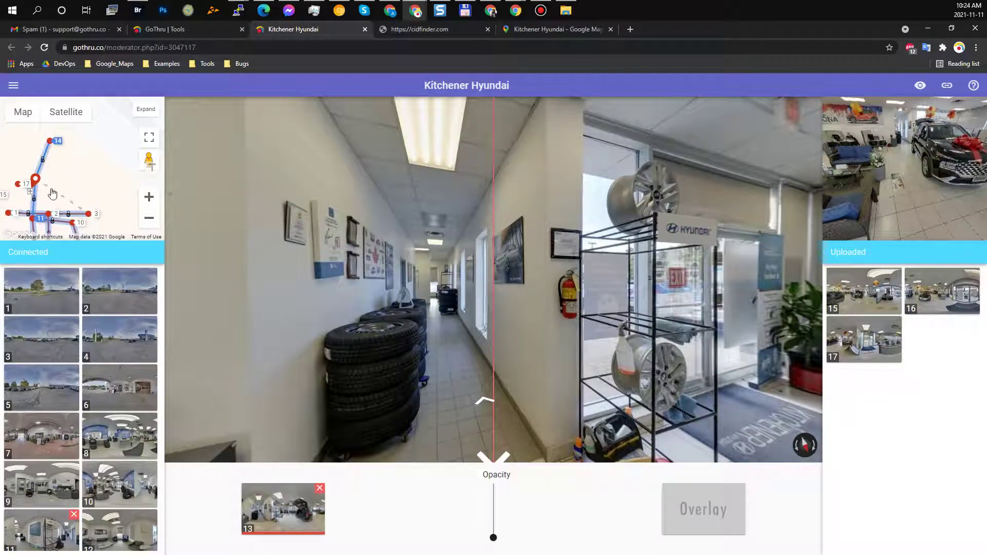
key("Up")
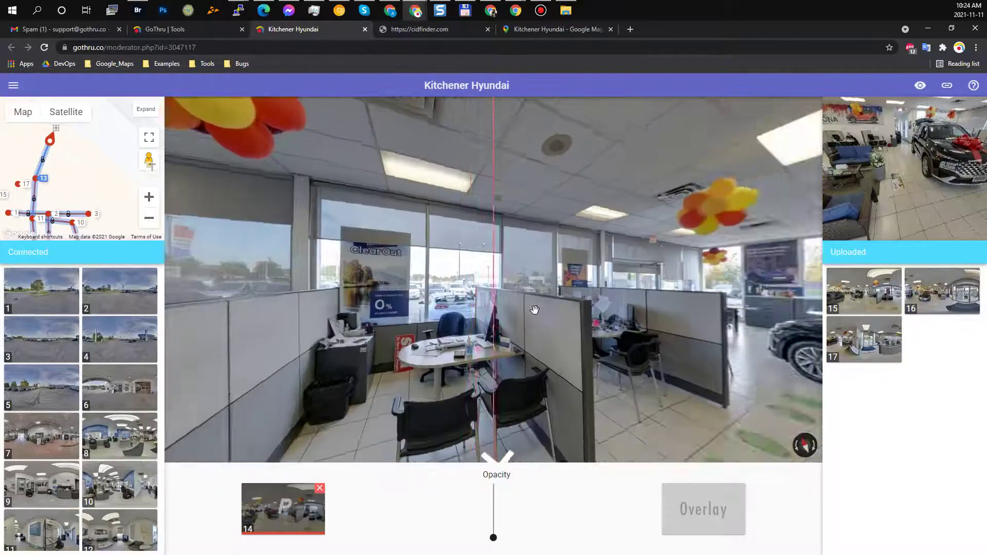
left_click_drag(535, 309, 475, 309)
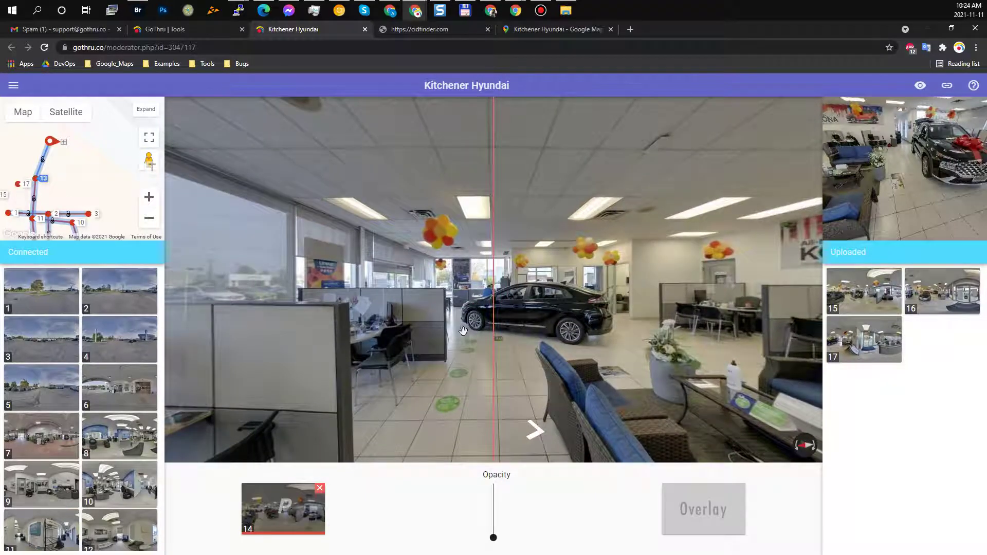
left_click(854, 291)
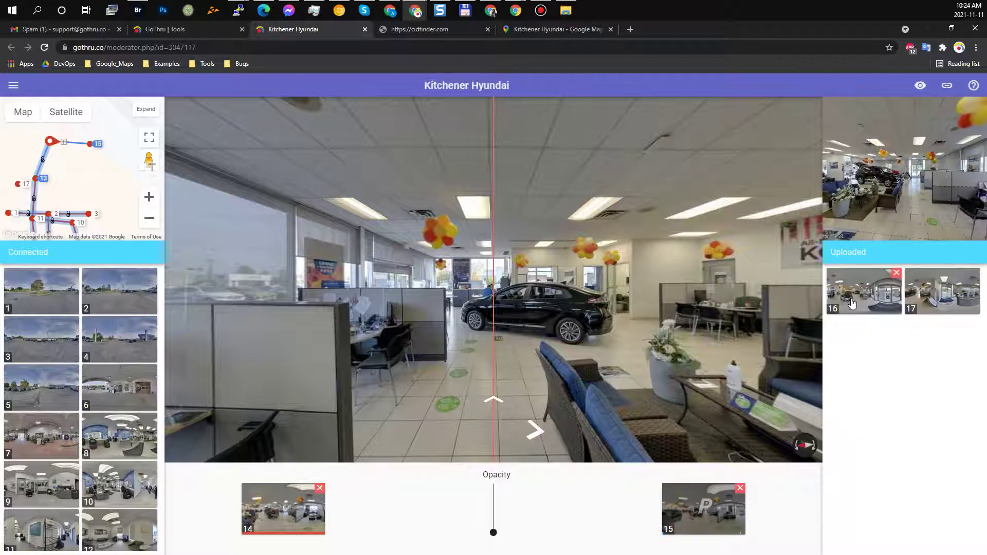
left_click_drag(543, 300, 496, 297)
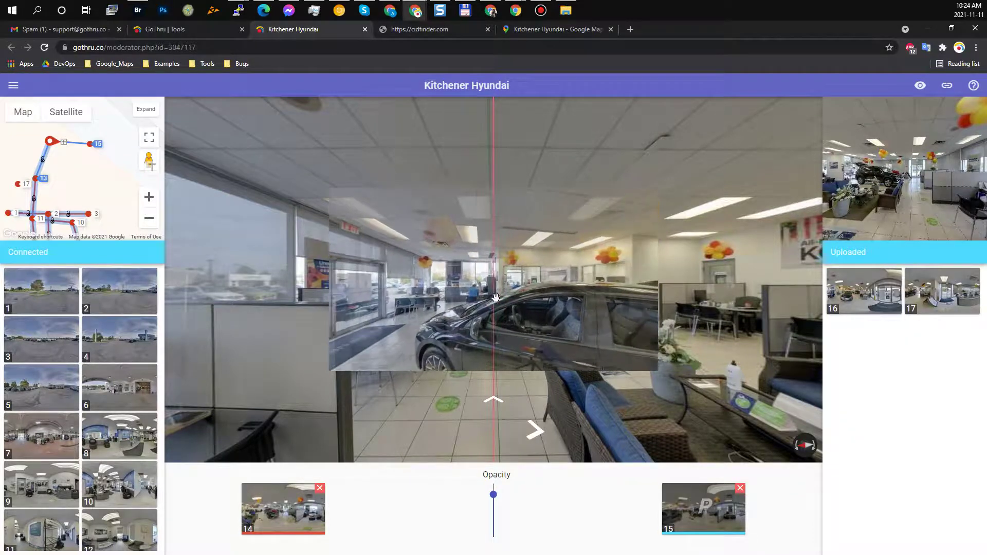
Step: Move back and forth between panoramas 15 and 14 to check the alignment of the aisle connection
left_click(499, 348)
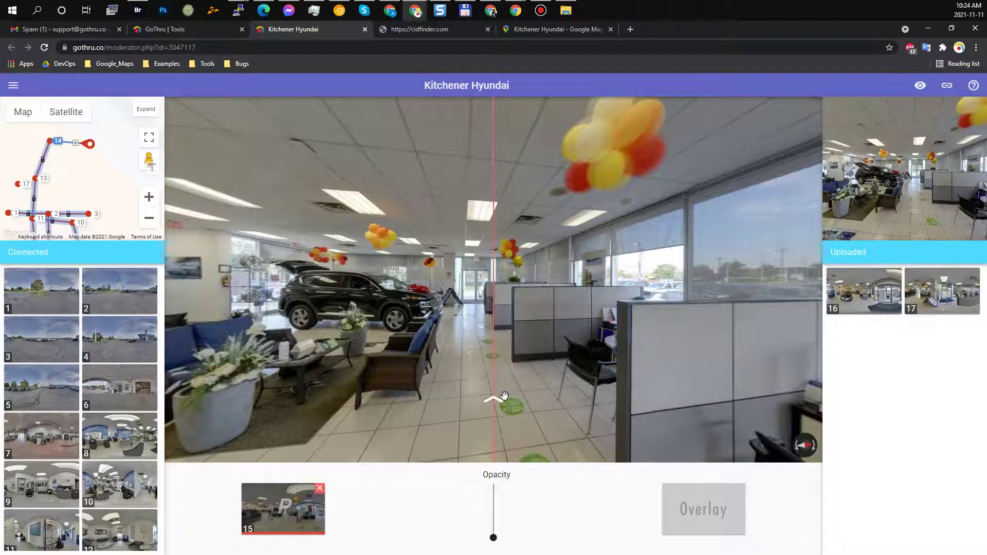
left_click(529, 399)
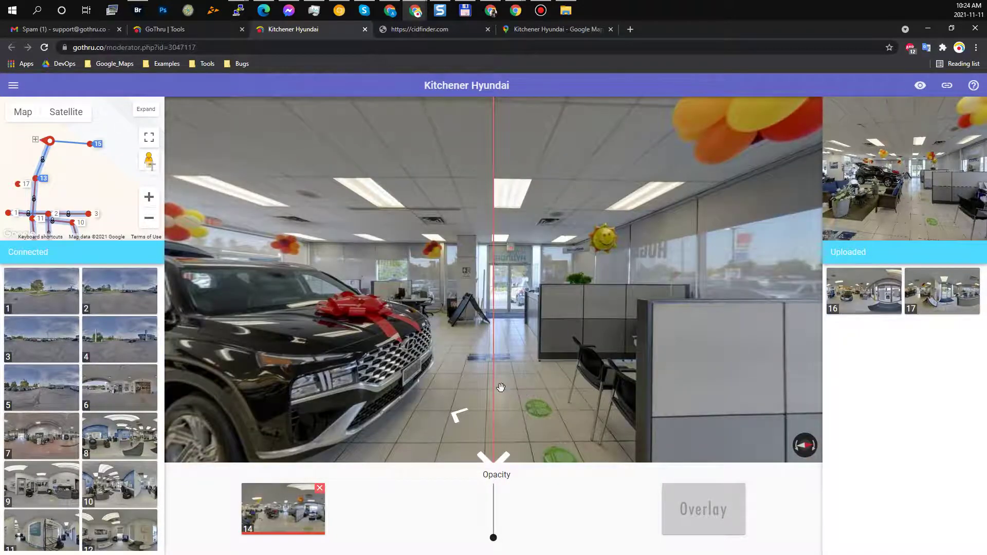
left_click(521, 388)
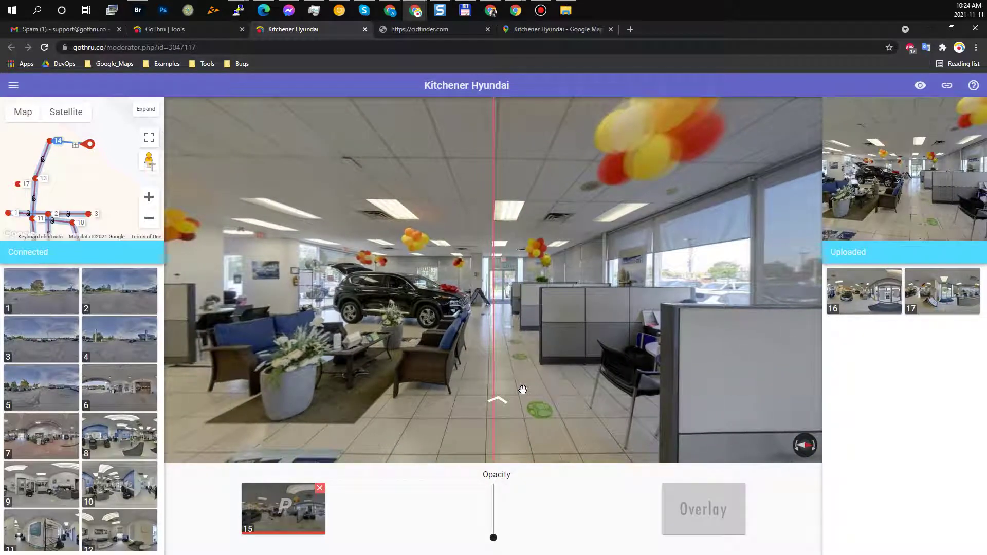
left_click(522, 389)
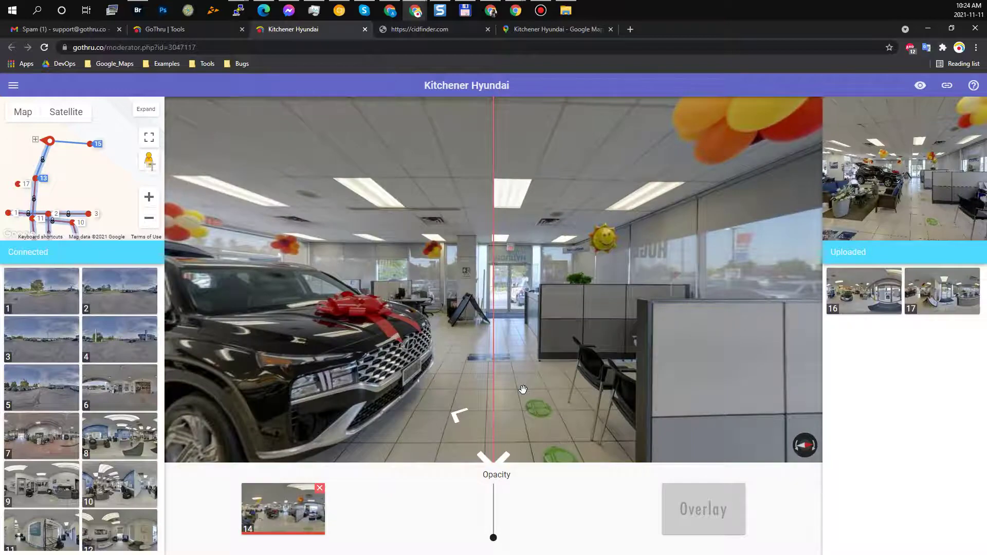
left_click(523, 389)
left_click(523, 389)
Step: Connect uploaded panorama 16 to panorama 15 toward the glass entrance doors beside the black sedan, aligning it in the overlay
left_click(538, 339)
mouse_move(554, 331)
left_mouse_down()
mouse_move(388, 313)
mouse_move(497, 311)
mouse_move(400, 306)
left_mouse_up()
left_click(437, 313)
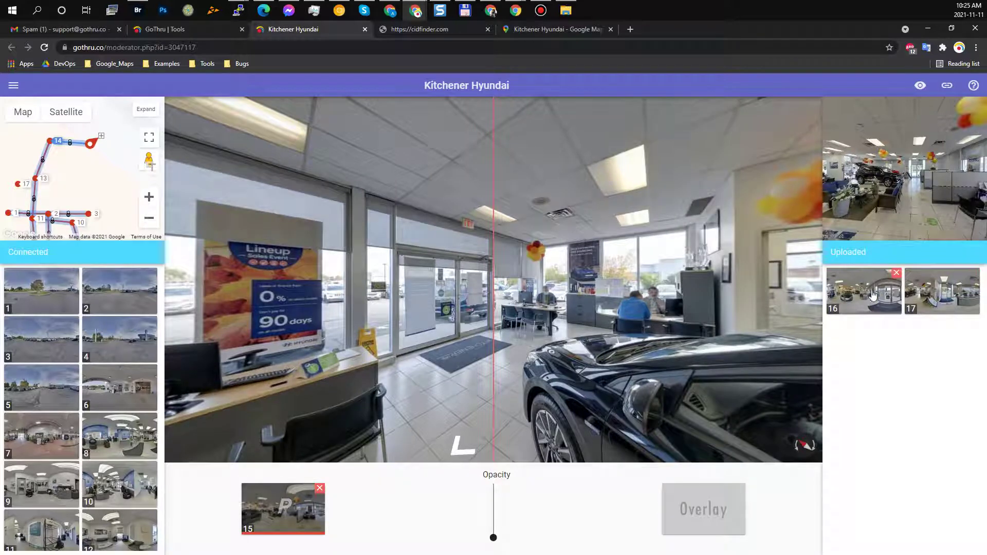
left_click(873, 295)
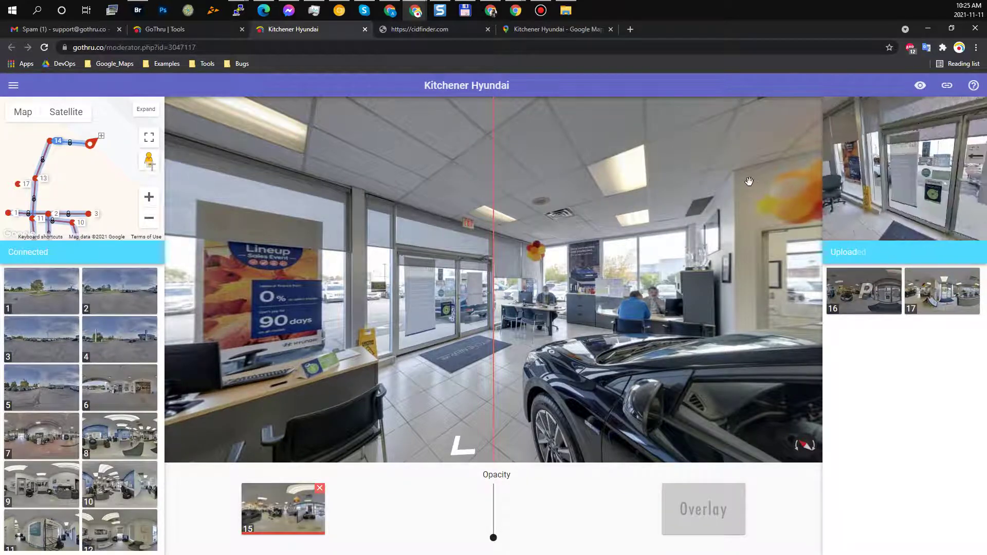
left_click(864, 291)
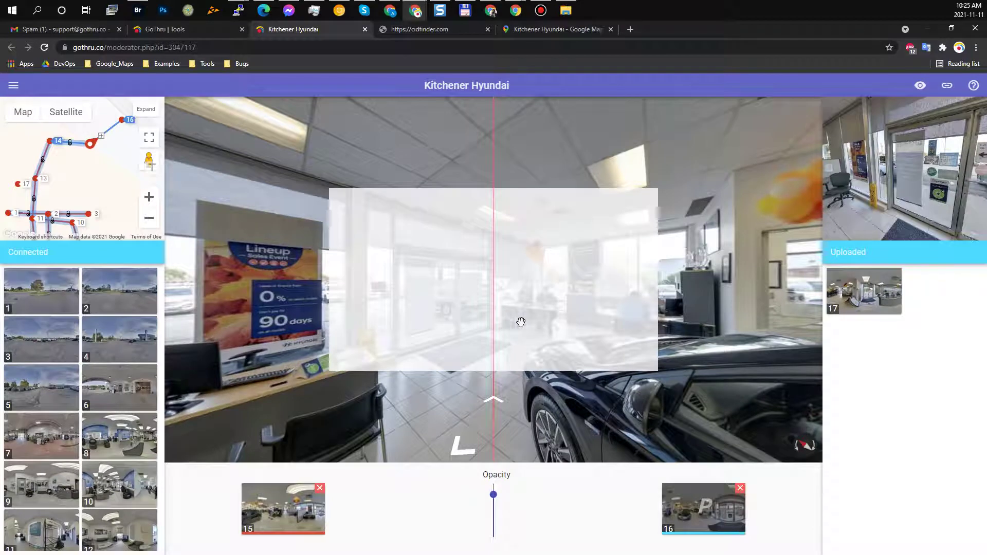
left_click_drag(492, 309, 498, 305)
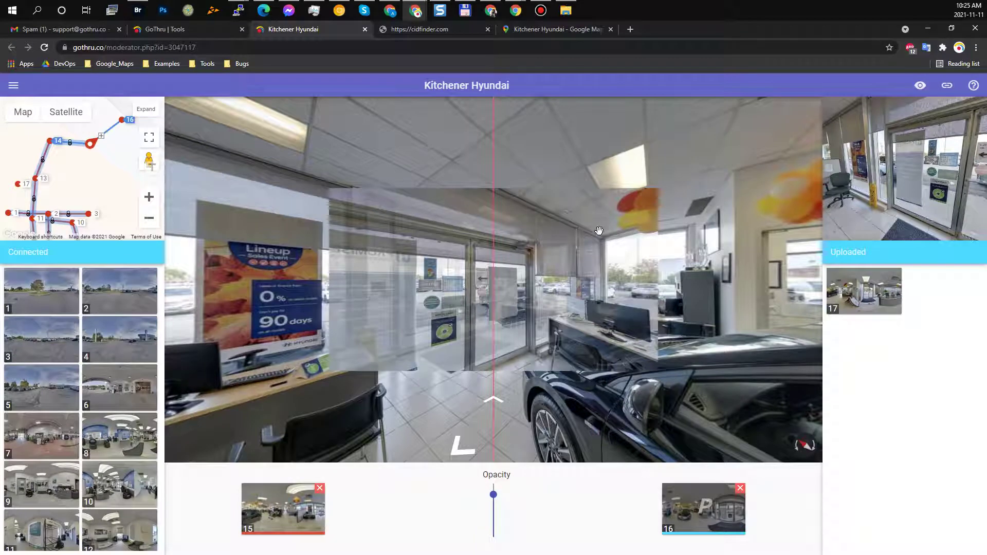
Step: Move between panoramas 16 and 15 past the front of the black sedan to check the alignment of their connection
double_click(420, 283)
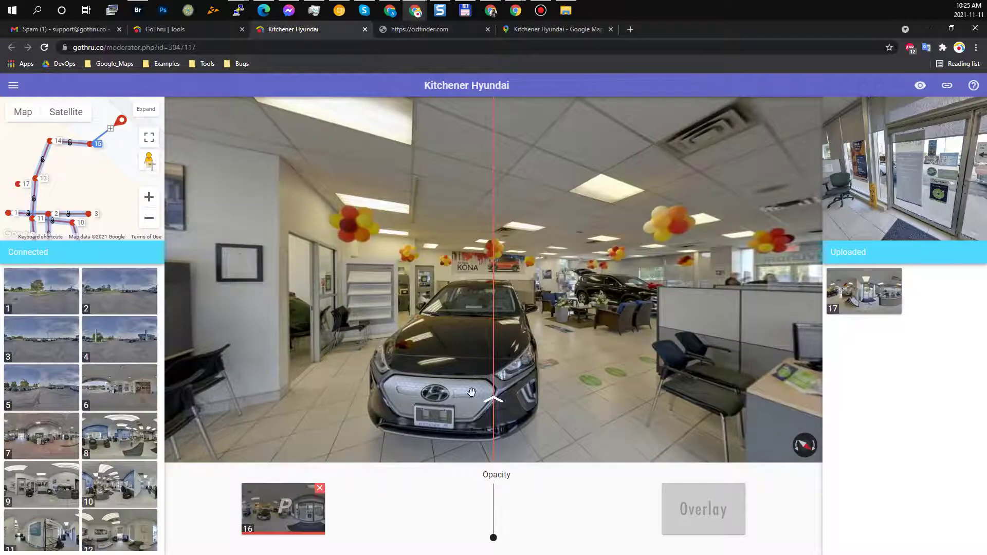
left_click(471, 392)
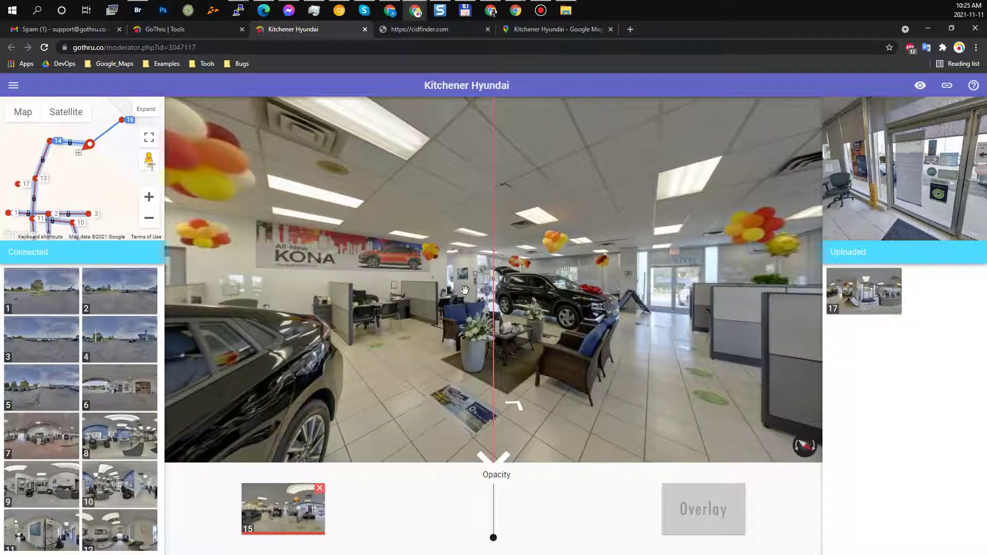
left_click(490, 328)
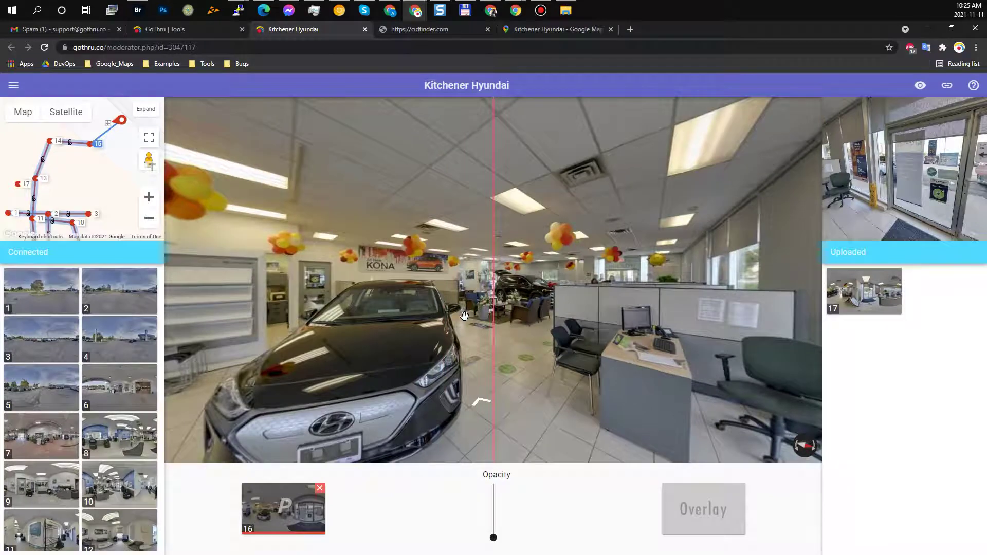
left_click(493, 345)
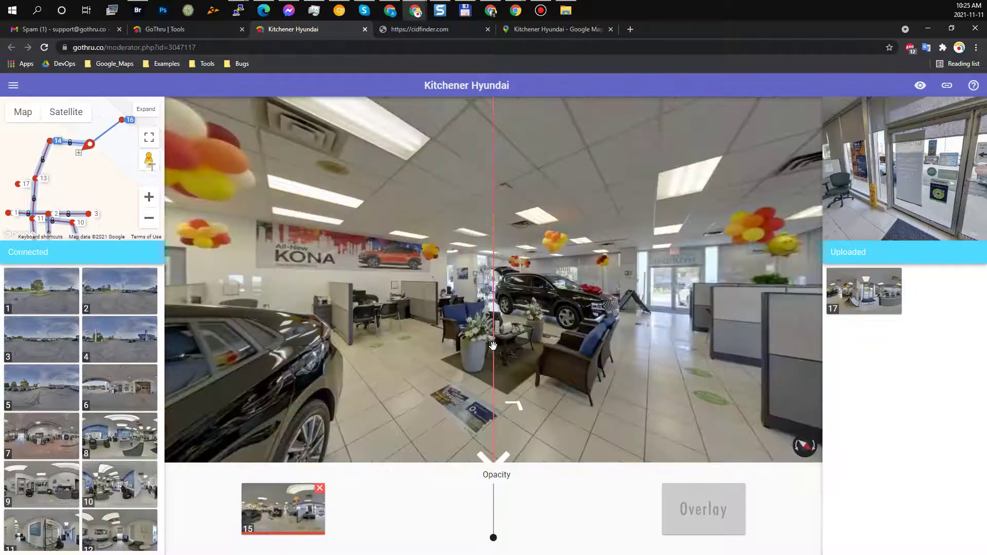
left_click(493, 346)
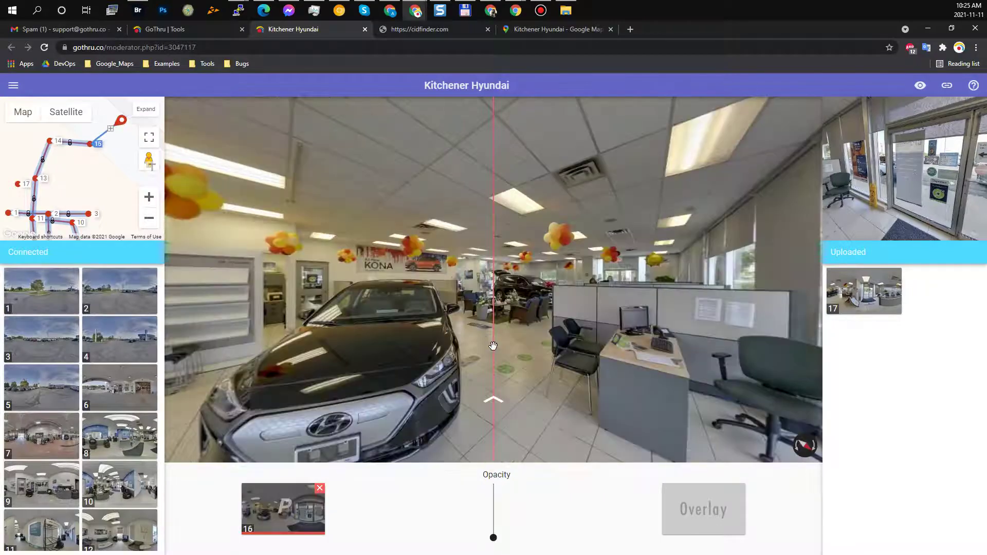
Step: Return to panorama 14 and connect uploaded panorama 17 to it toward the exit door, aligning the door in the overlay
left_click(472, 275)
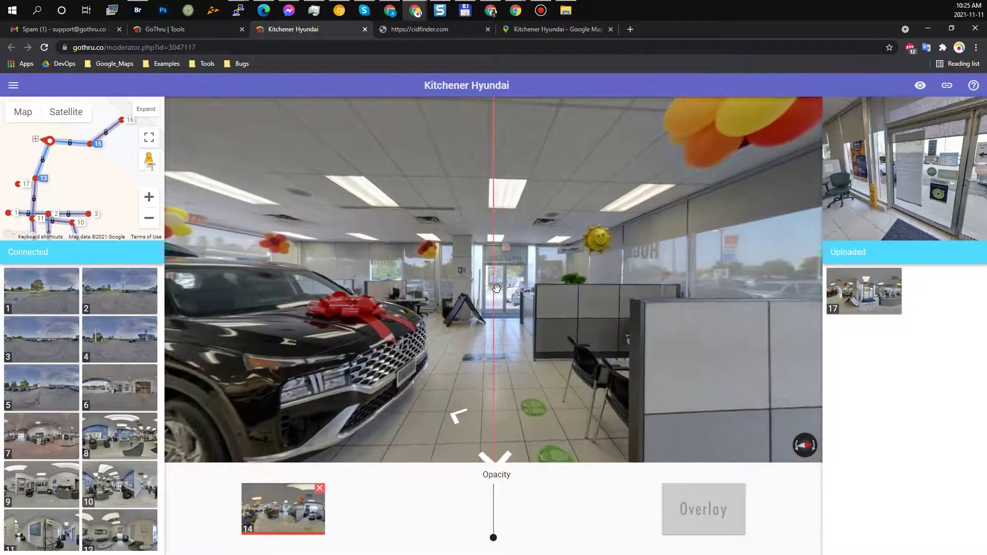
mouse_move(852, 314)
left_click(864, 297)
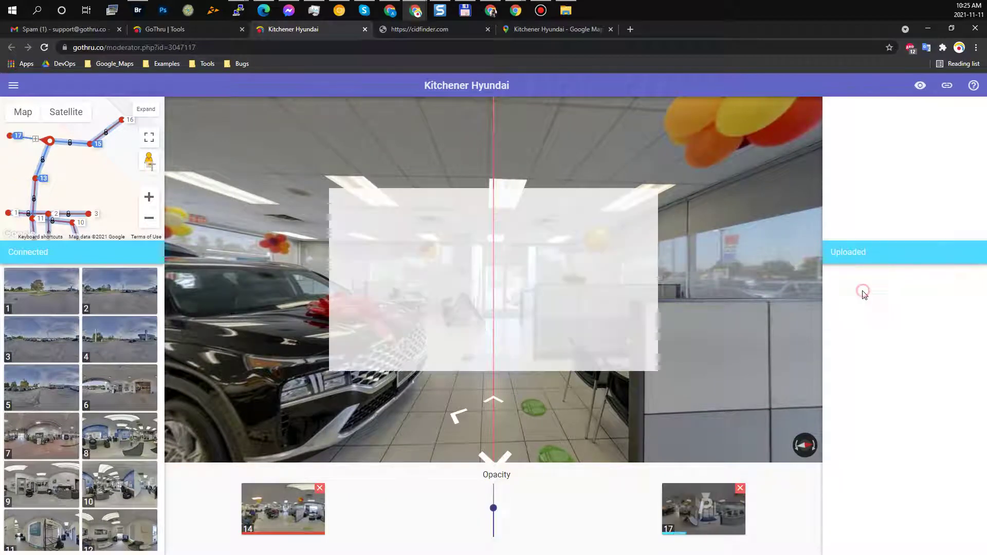
left_click_drag(538, 333, 513, 315)
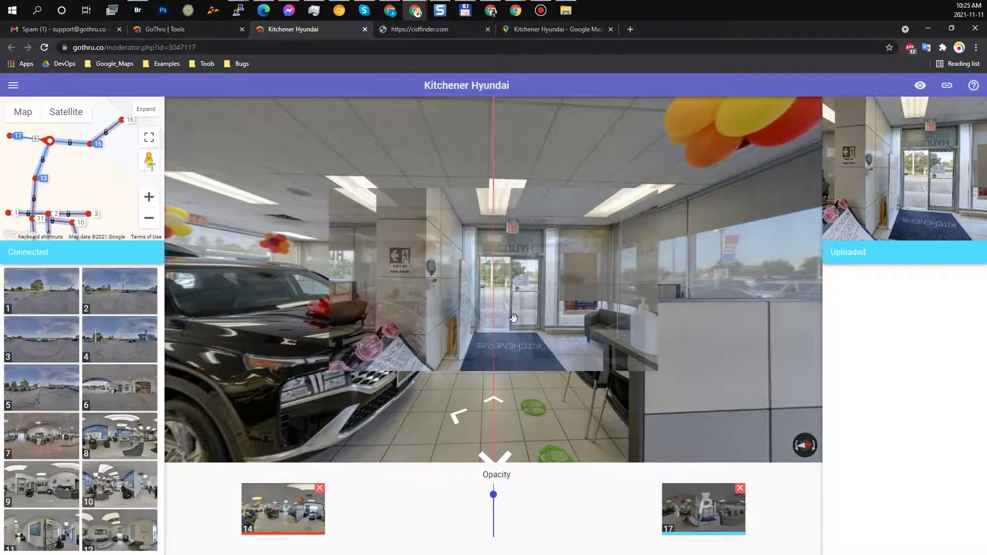
Step: Move back and forth between panoramas 14 and 17 to check the alignment of the exit door connection
double_click(514, 319)
double_click(513, 321)
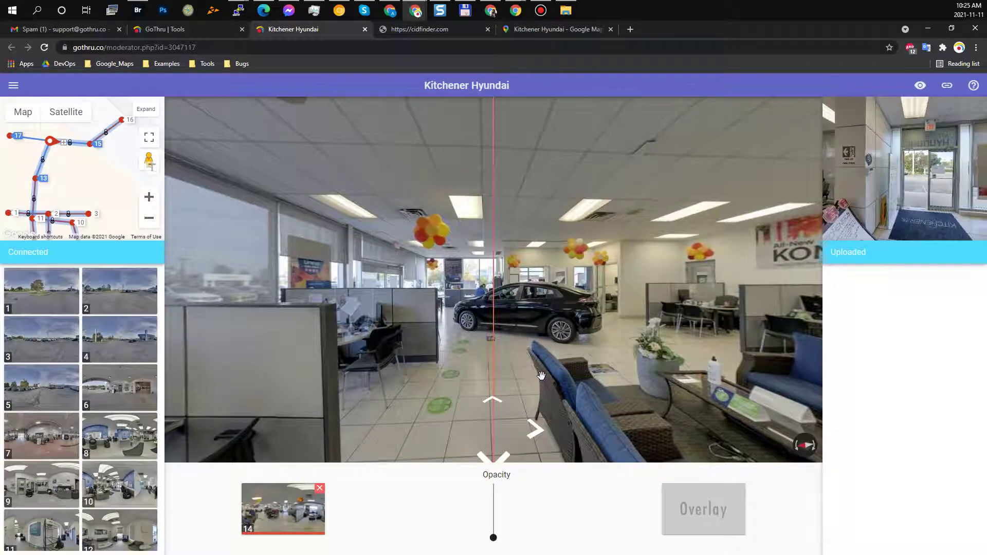
double_click(541, 375)
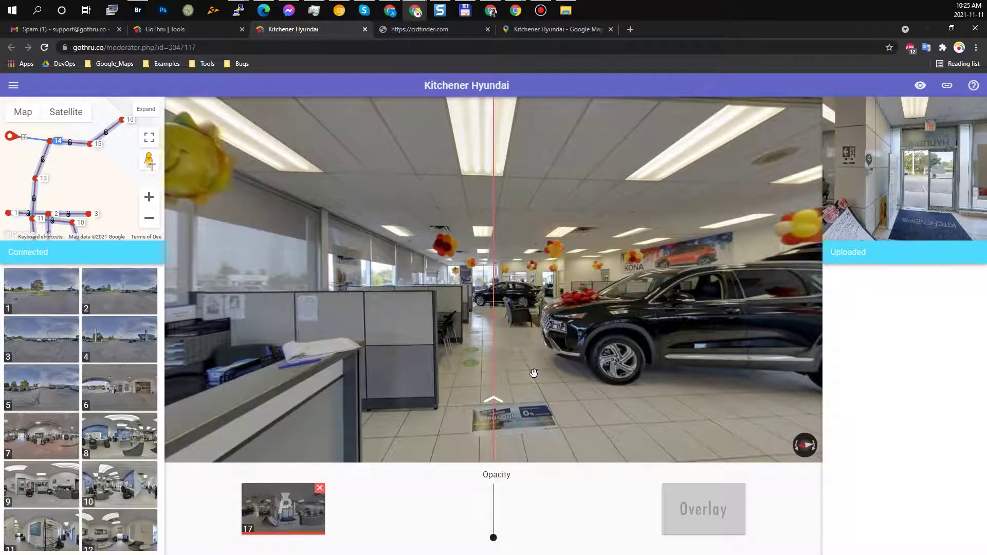
double_click(534, 373)
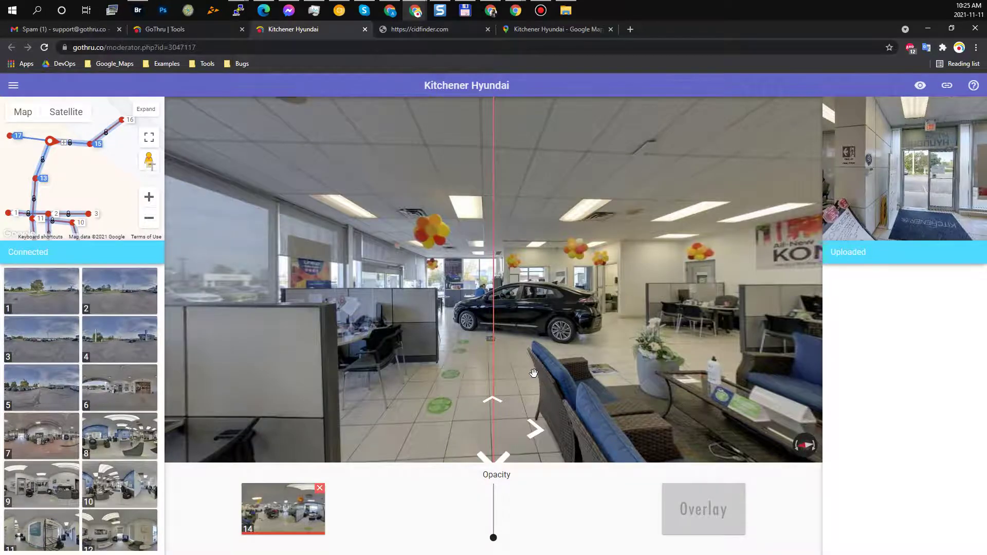
double_click(534, 373)
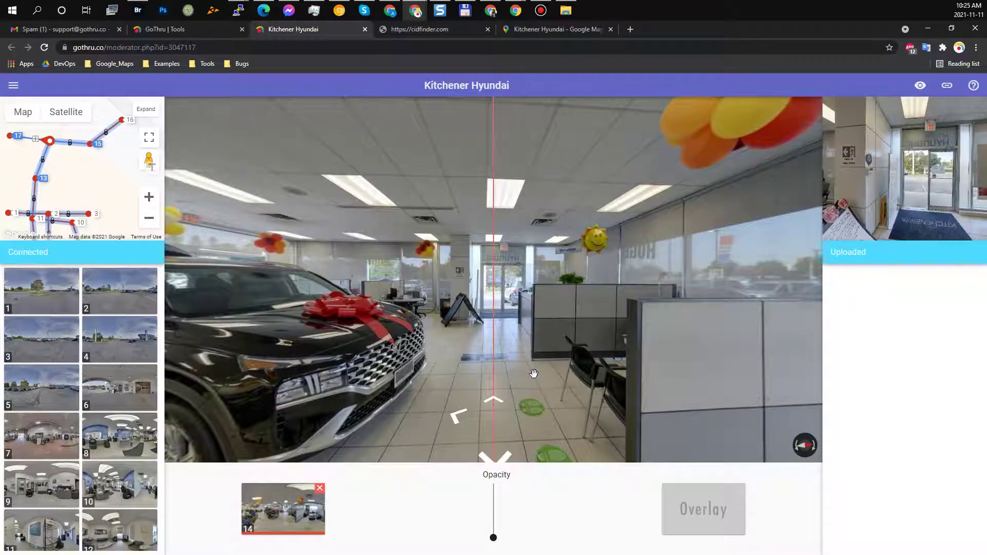
double_click(533, 372)
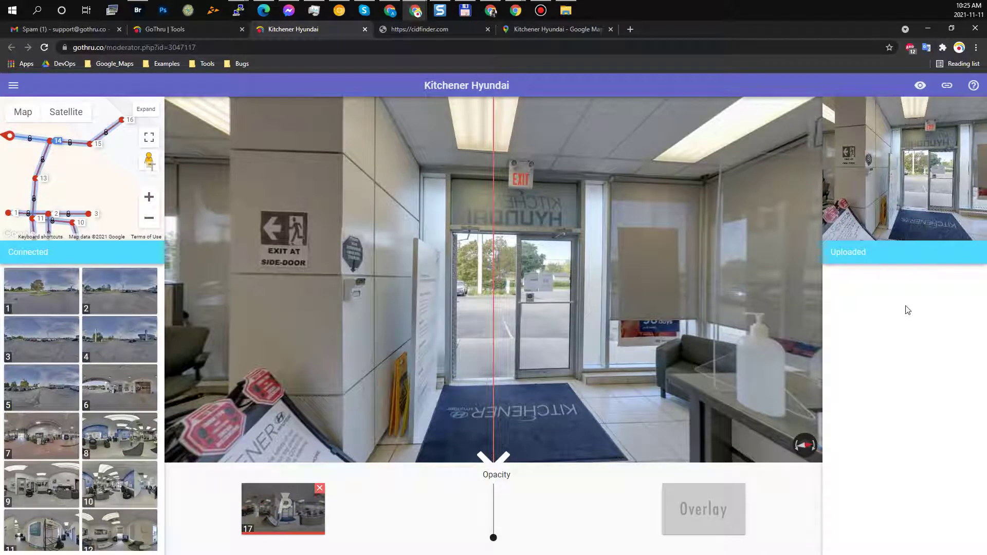
Step: Look through the connected panoramas and expand the map to show the whole connected path over the building
scroll(123, 334, "down", 2)
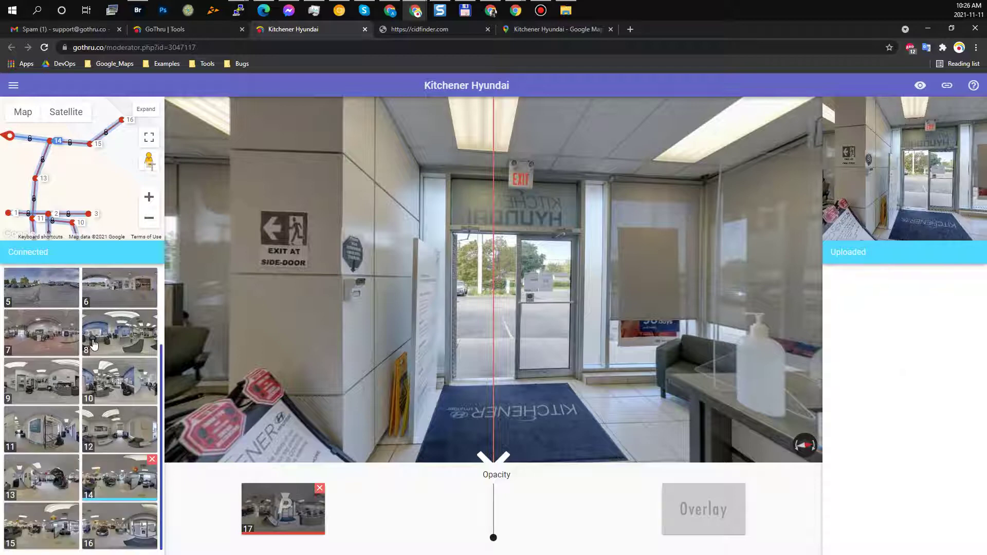
scroll(134, 313, "up", 2)
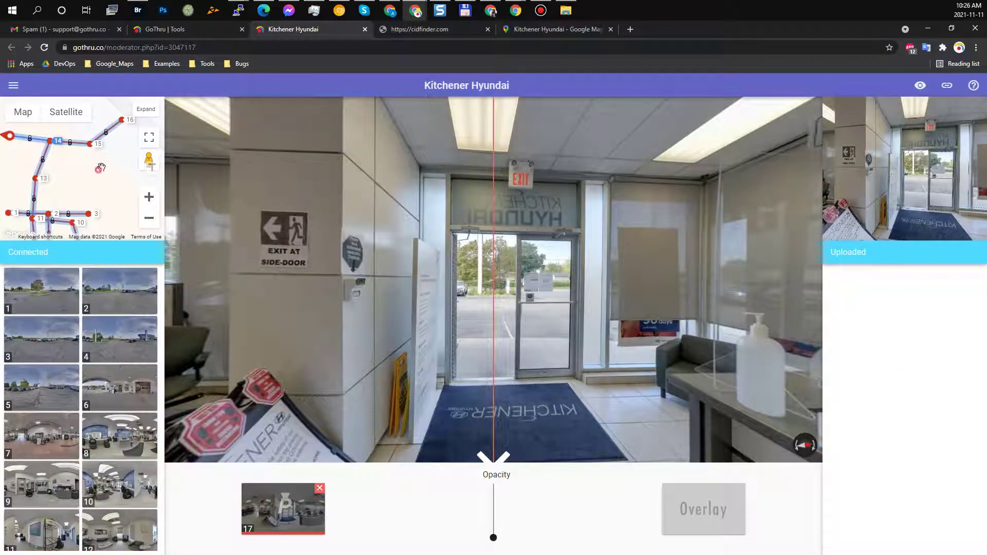
left_click_drag(98, 167, 106, 152)
left_click(138, 113)
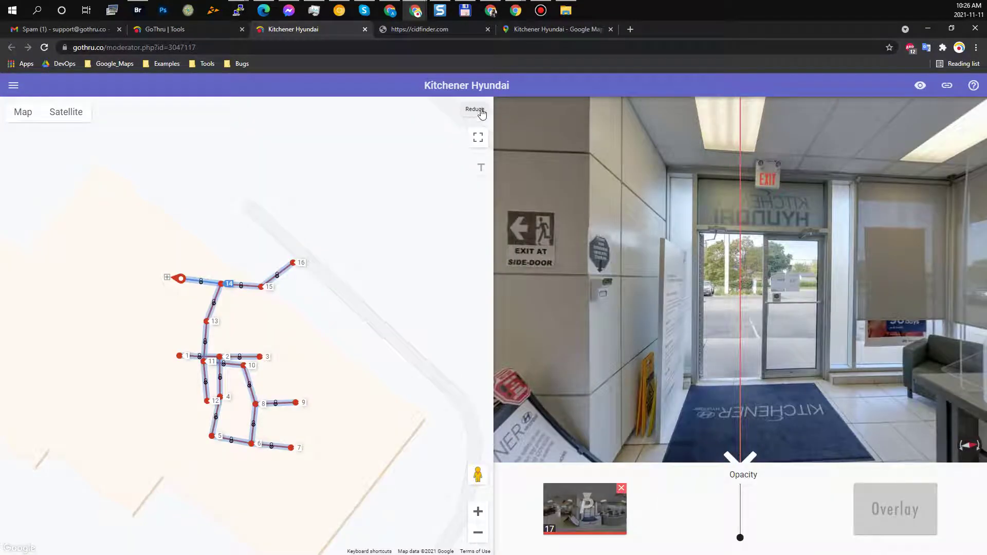
left_click_drag(328, 341, 363, 301)
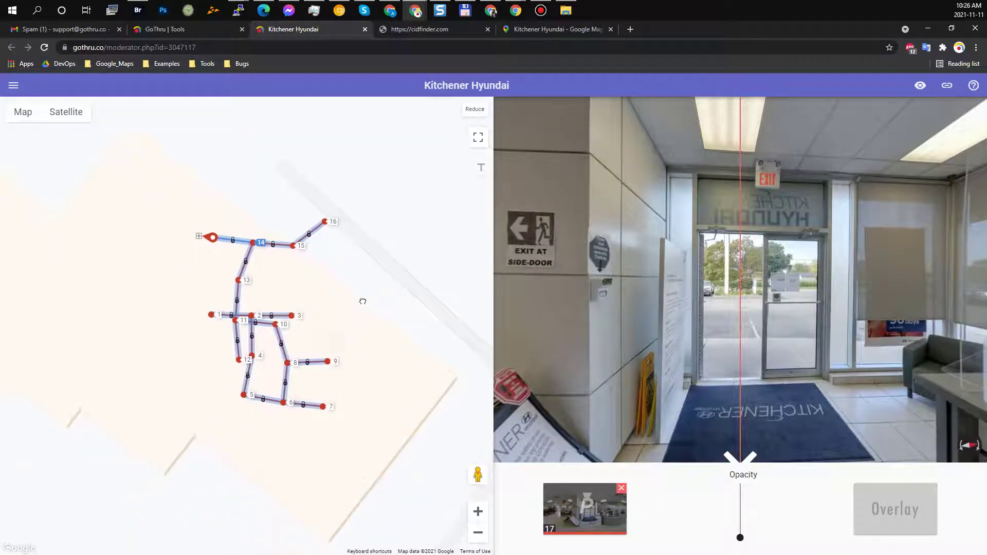
scroll(368, 320, "down", 2)
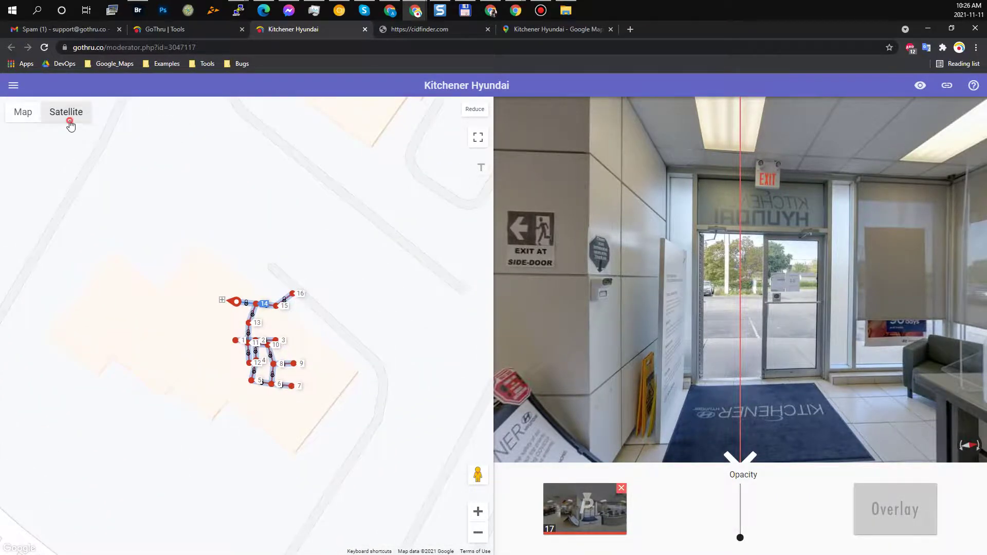
Step: Select panorama 1 while comparing the path with the building in satellite view, and return to the standard map view
left_click(68, 121)
left_click_drag(96, 384, 201, 358)
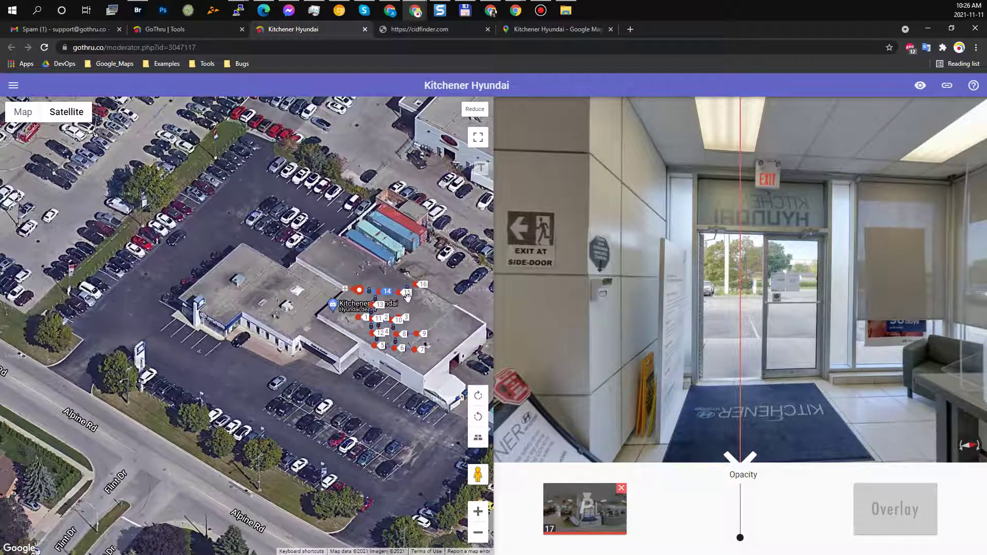
left_click(358, 317)
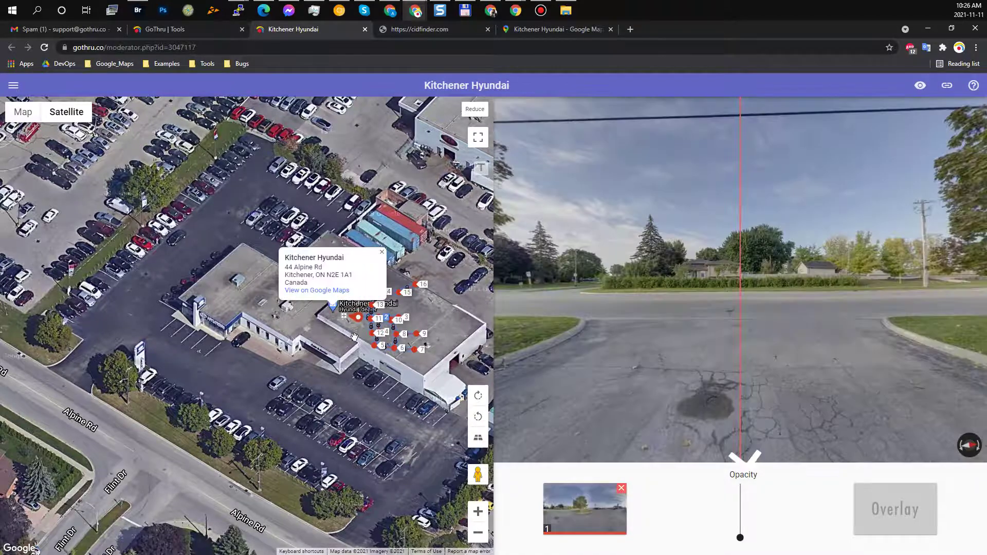
left_click(381, 251)
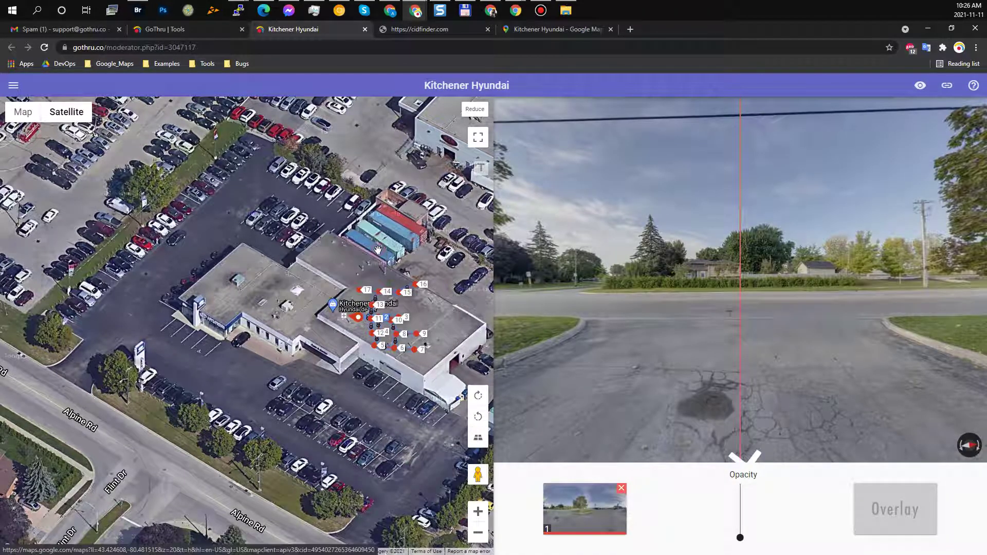
left_click(23, 113)
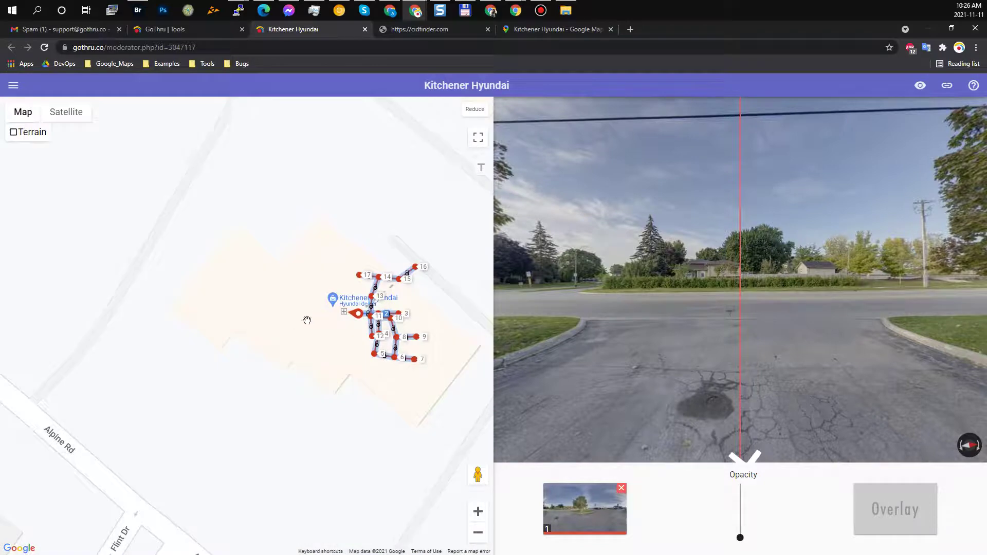
Step: Select all panoramas on the map and rotate the whole connected path so its rows line up with the building's angle
left_click_drag(272, 217, 445, 382)
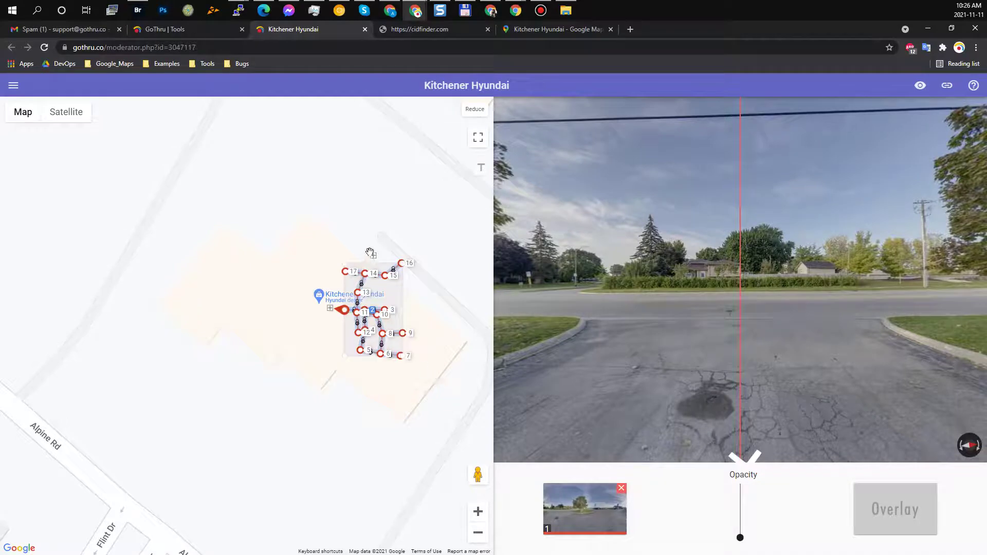
mouse_move(373, 256)
left_mouse_down()
mouse_move(352, 238)
mouse_move(258, 265)
mouse_move(275, 256)
left_mouse_up()
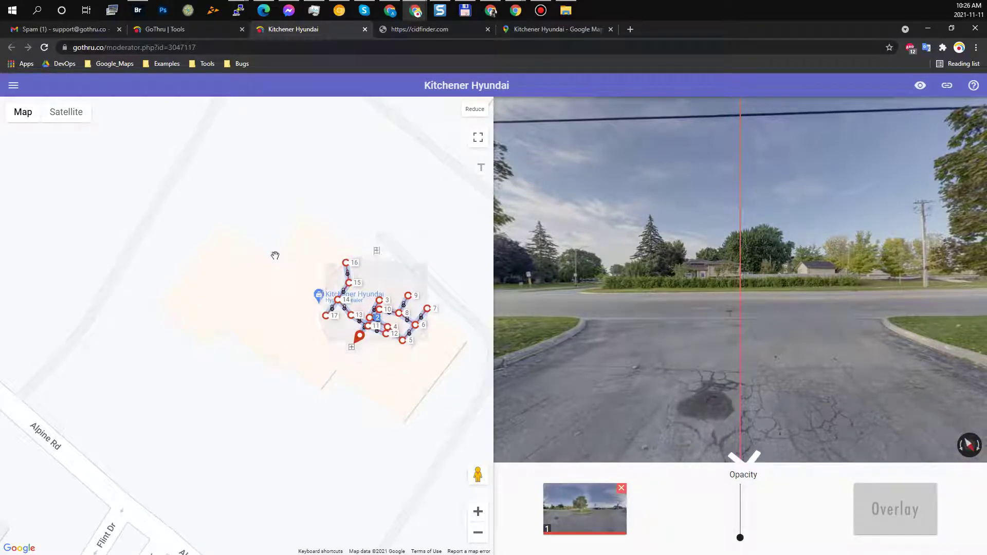
left_click(445, 401)
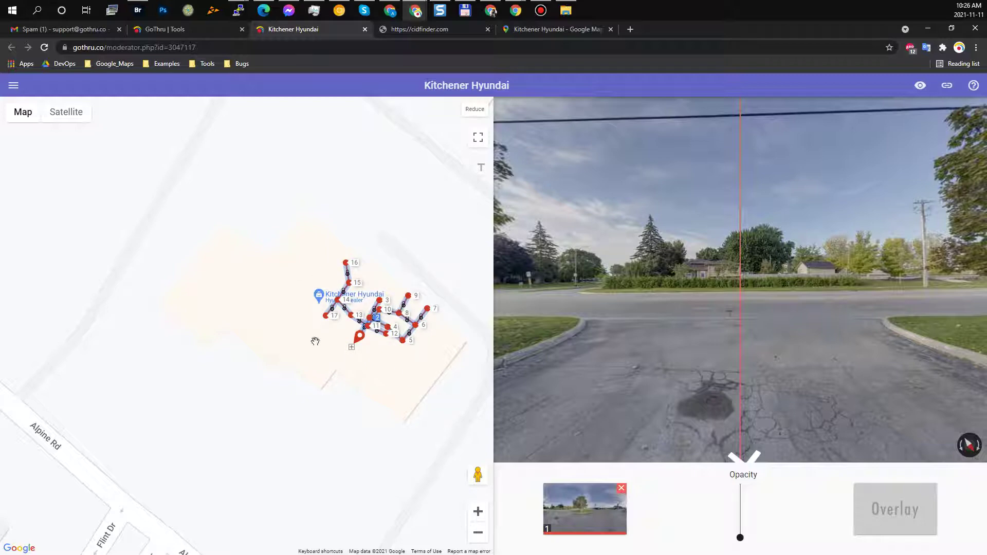
Step: Open panorama 13 and move the whole connected path westward off the building toward the open area beside Alpine Rd
left_click(352, 320)
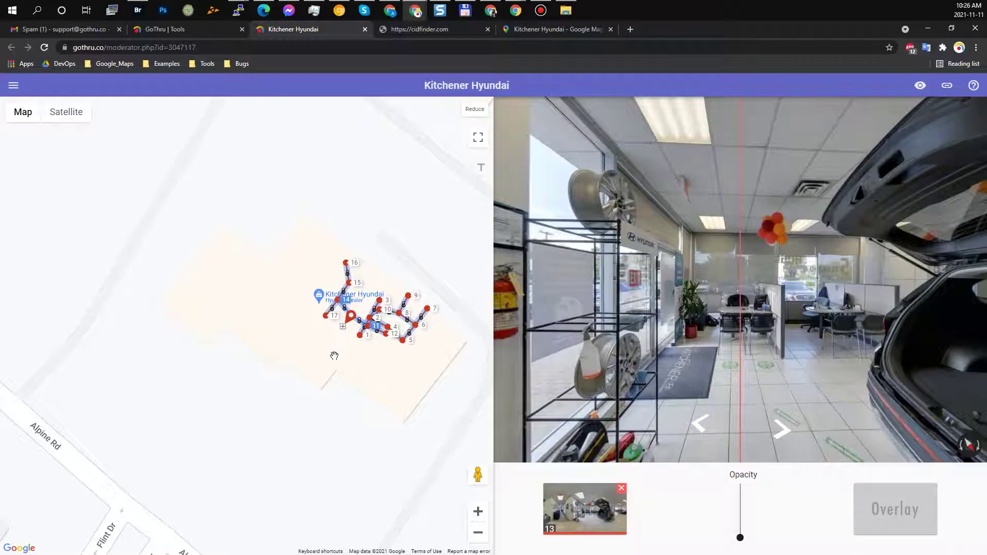
mouse_move(365, 334)
left_mouse_down()
mouse_move(203, 361)
mouse_move(308, 335)
mouse_move(276, 337)
mouse_move(257, 307)
left_mouse_up()
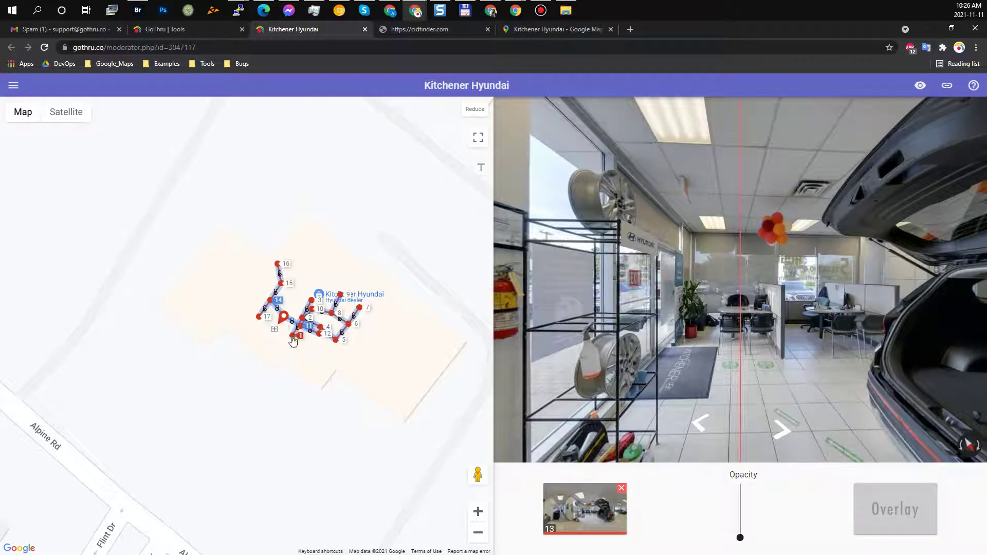
mouse_move(292, 337)
left_mouse_down()
mouse_move(191, 387)
mouse_move(283, 329)
mouse_move(208, 314)
mouse_move(288, 377)
mouse_move(174, 393)
mouse_move(254, 358)
left_mouse_up()
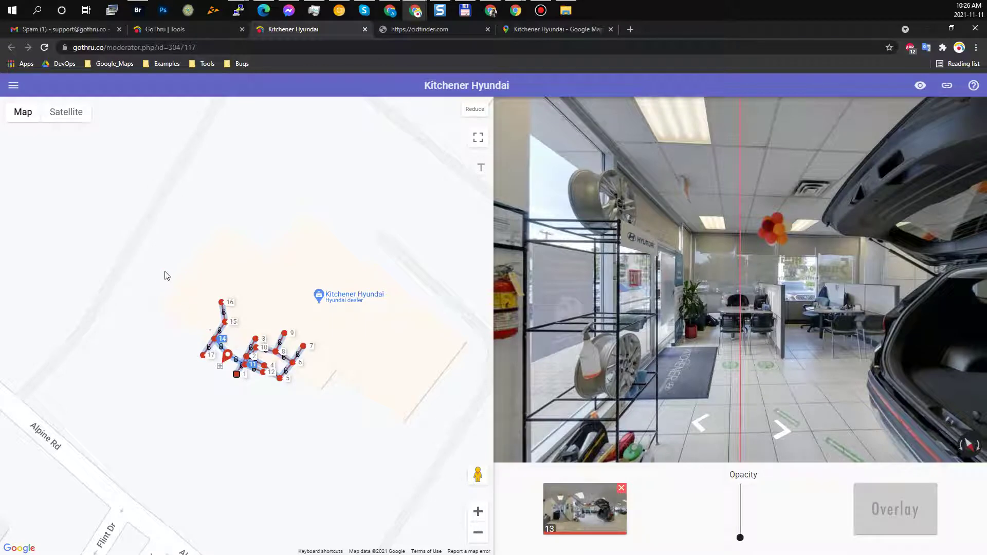
left_click_drag(164, 272, 394, 437)
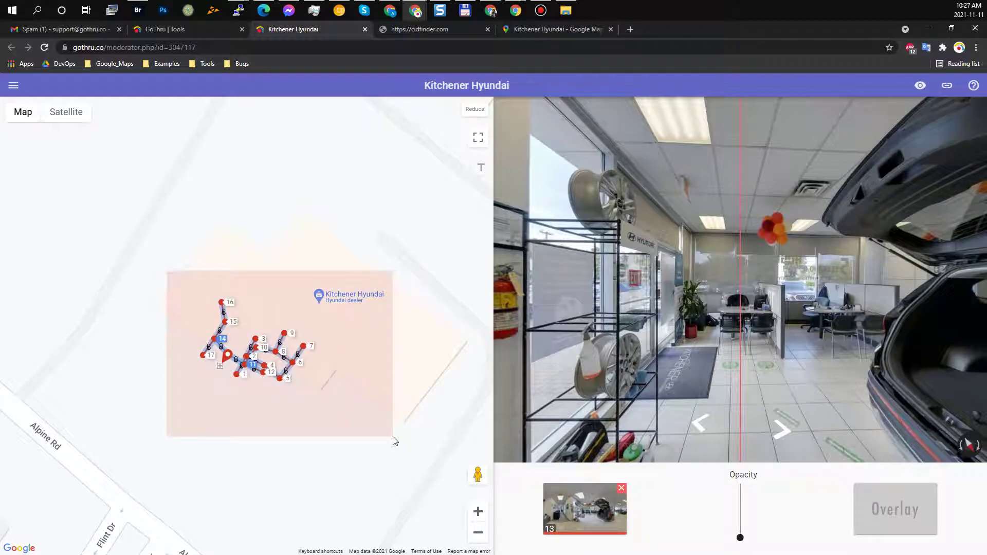
left_click_drag(394, 437, 387, 433)
mouse_move(252, 288)
left_mouse_down()
mouse_move(162, 338)
mouse_move(185, 278)
mouse_move(261, 302)
mouse_move(252, 285)
mouse_move(271, 293)
mouse_move(262, 289)
left_mouse_up()
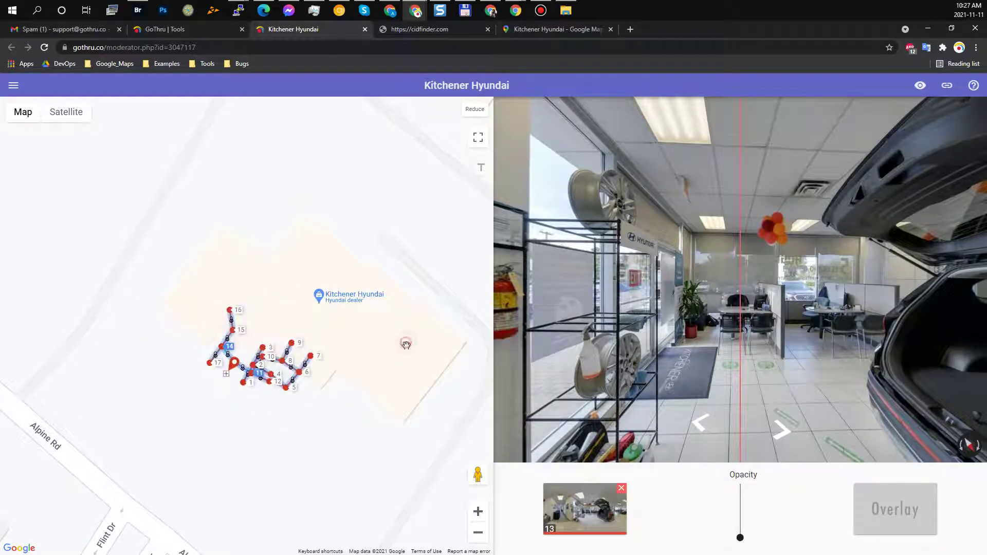
left_click_drag(257, 368, 180, 334)
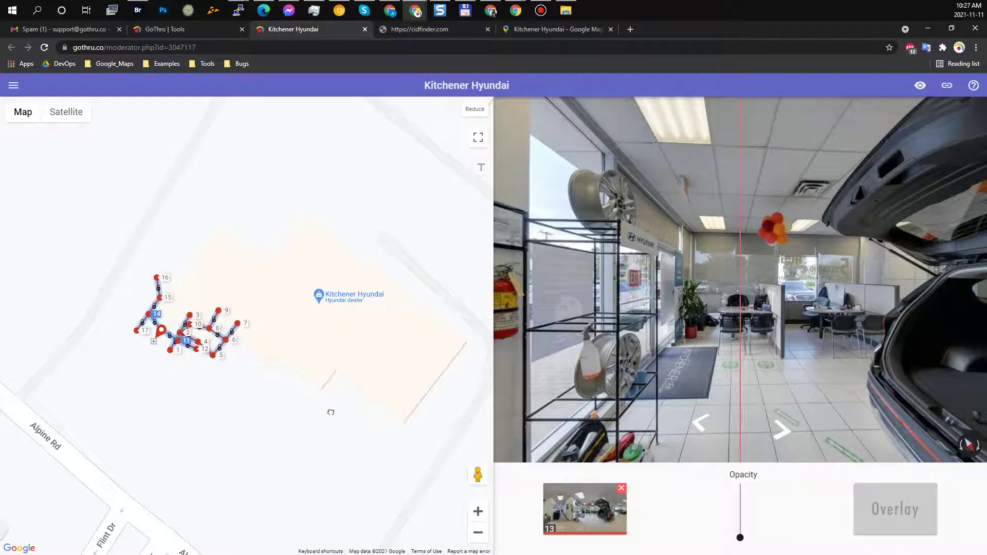
left_click_drag(239, 400, 339, 404)
Step: Scale up the whole connected path so its panoramas spread farther apart, and open panorama 1
mouse_move(214, 253)
left_mouse_down()
mouse_move(370, 360)
mouse_move(399, 410)
left_mouse_up()
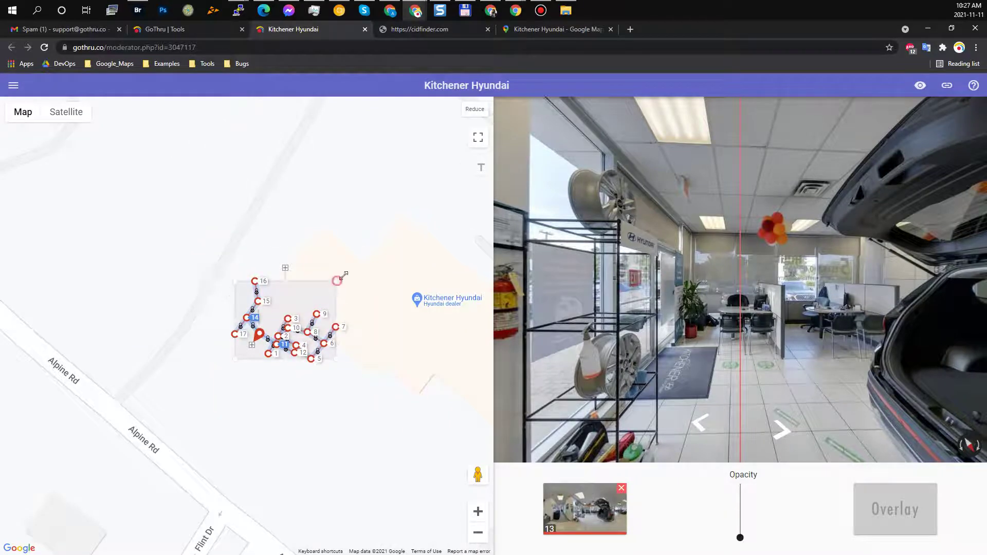
left_click_drag(344, 276, 475, 174)
left_click(366, 471)
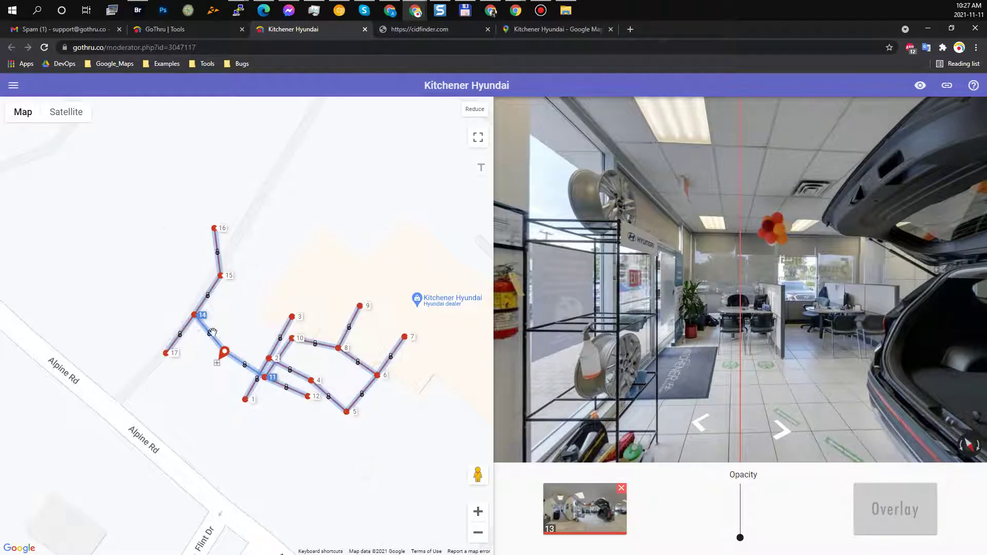
mouse_move(220, 437)
left_mouse_down()
mouse_move(216, 403)
mouse_move(182, 375)
left_mouse_up()
left_click(217, 362)
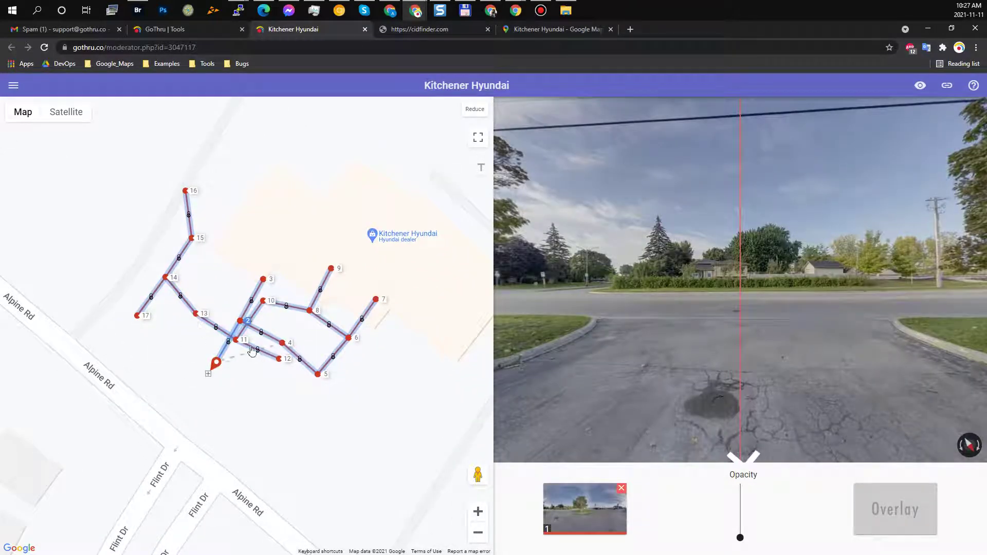
mouse_move(285, 347)
left_mouse_down()
mouse_move(207, 347)
mouse_move(184, 324)
mouse_move(308, 378)
left_mouse_up()
Step: Select all panoramas again and scale the path up further, comparing its size with the building and Alpine Rd
left_click_drag(79, 167, 366, 455)
left_click(372, 408)
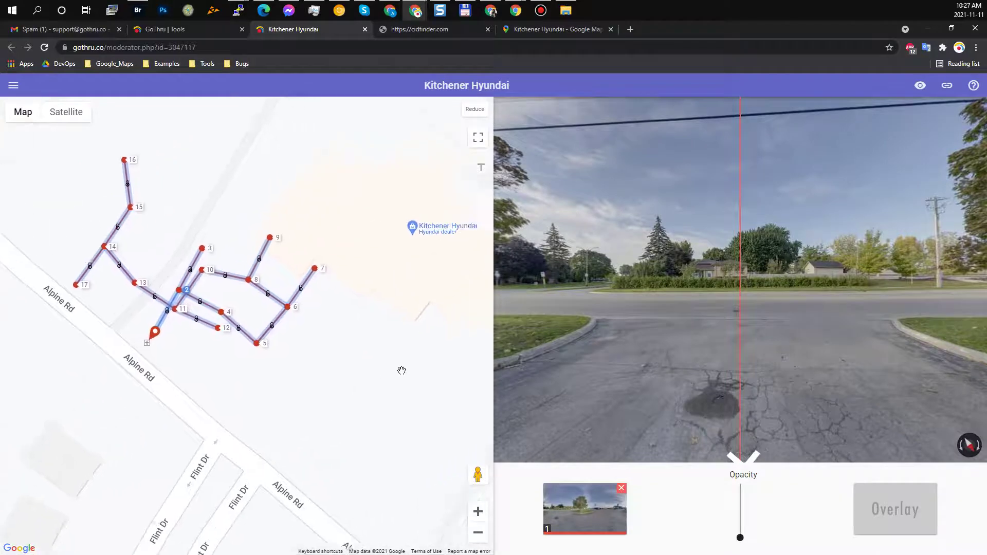
scroll(395, 365, "down", 2)
left_click_drag(222, 258, 420, 396)
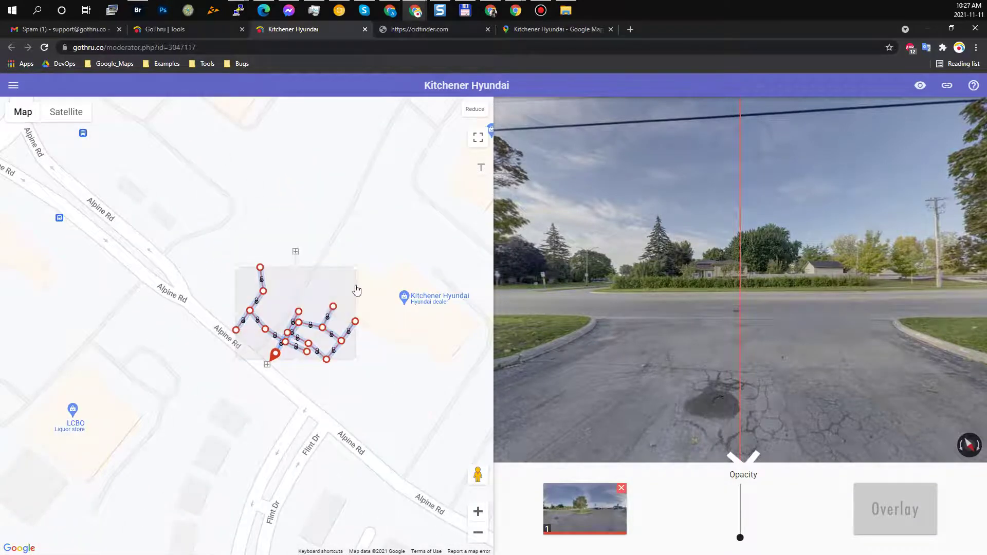
left_click_drag(354, 269, 410, 244)
left_click_drag(414, 444, 392, 423)
mouse_move(247, 356)
left_mouse_down()
mouse_move(249, 345)
mouse_move(234, 349)
left_mouse_up()
mouse_move(348, 390)
left_mouse_down()
mouse_move(322, 371)
mouse_move(243, 375)
left_mouse_up()
scroll(211, 331, "up", 1)
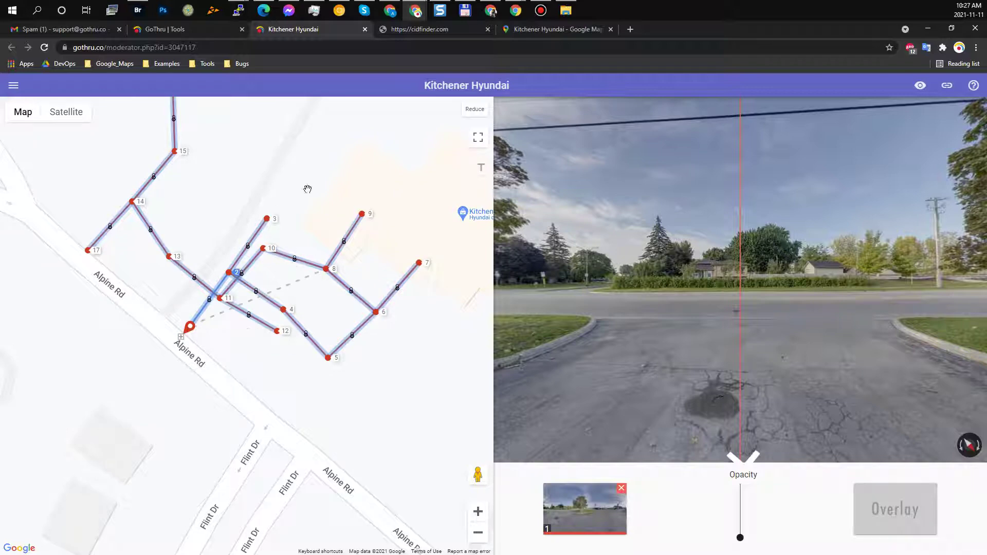
mouse_move(307, 190)
left_mouse_down()
mouse_move(319, 200)
mouse_move(323, 260)
left_mouse_up()
scroll(321, 261, "down", 1)
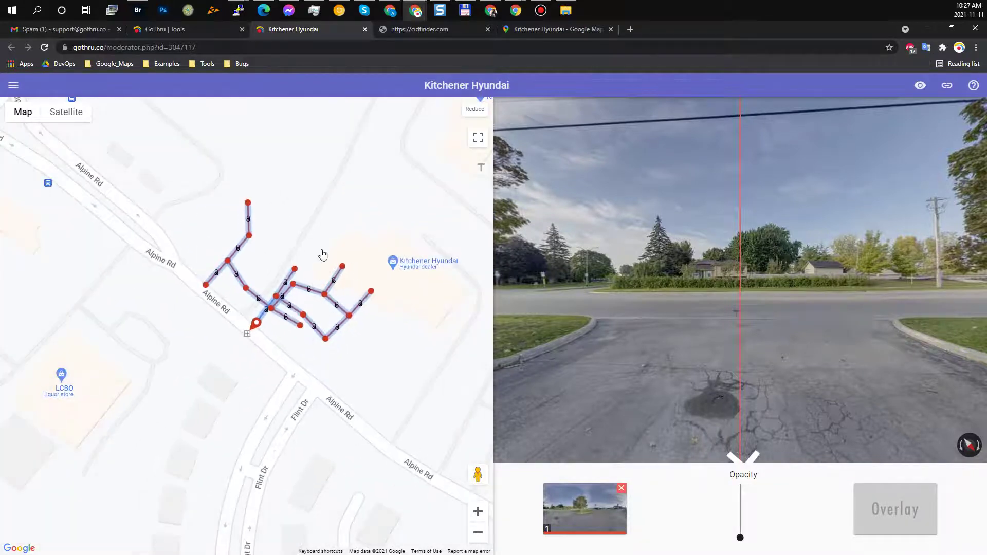
scroll(288, 273, "down", 1)
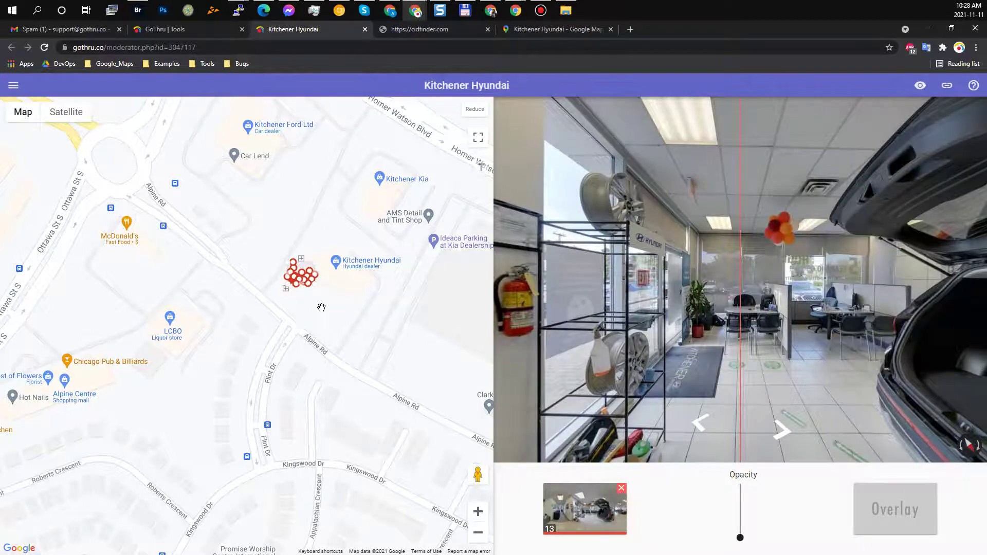
Step: Move the compact connected path farther west of the building and open panorama 11
scroll(320, 307, "up", 2)
left_click_drag(272, 268, 322, 337)
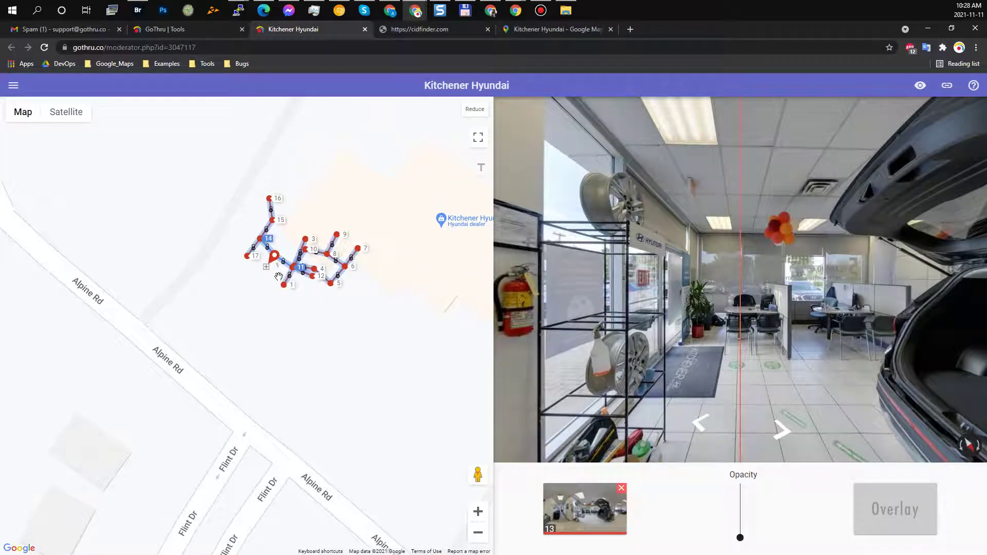
mouse_move(292, 268)
left_mouse_down()
mouse_move(265, 293)
mouse_move(232, 258)
mouse_move(247, 257)
left_mouse_up()
left_click(242, 253)
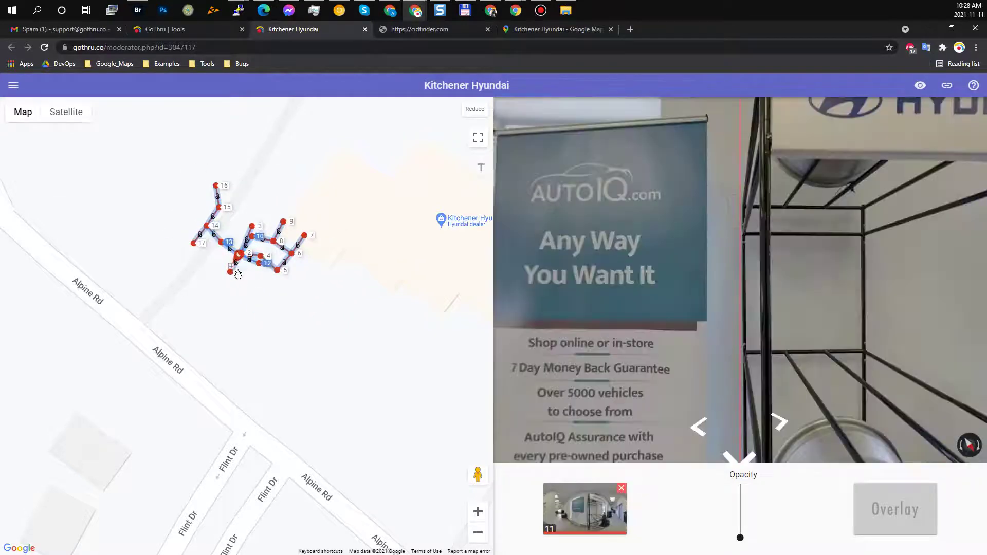
Step: From panorama 2, unlock its connection to panorama 1 and move panorama 1 much farther southwest, keeping its direction aligned
scroll(233, 272, "up", 1)
left_click(265, 204)
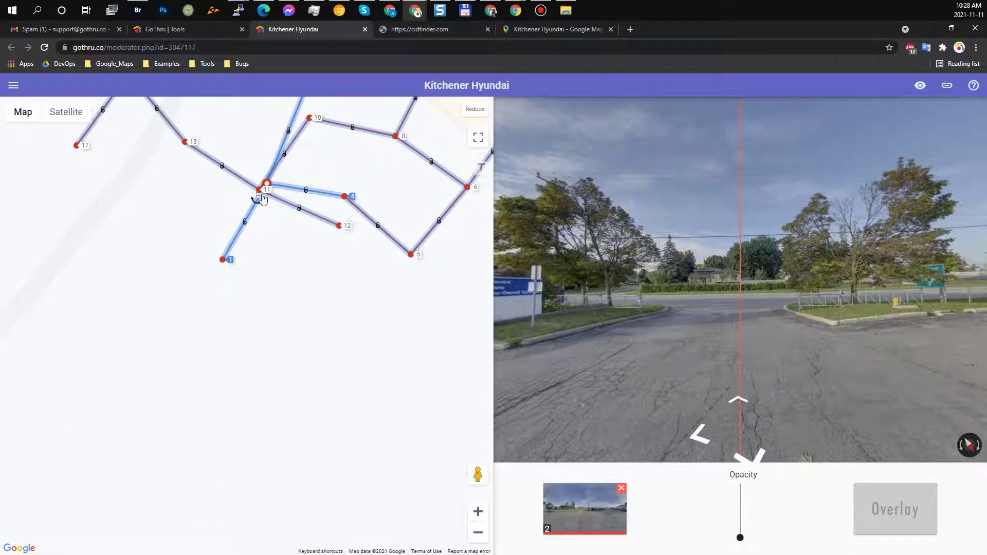
left_click_drag(654, 283, 688, 304)
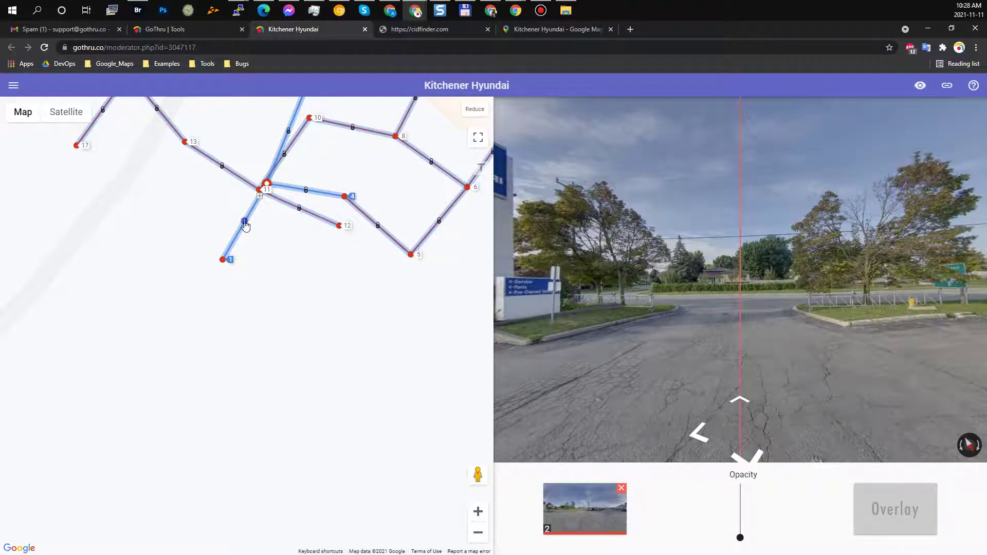
left_click_drag(223, 262, 157, 464)
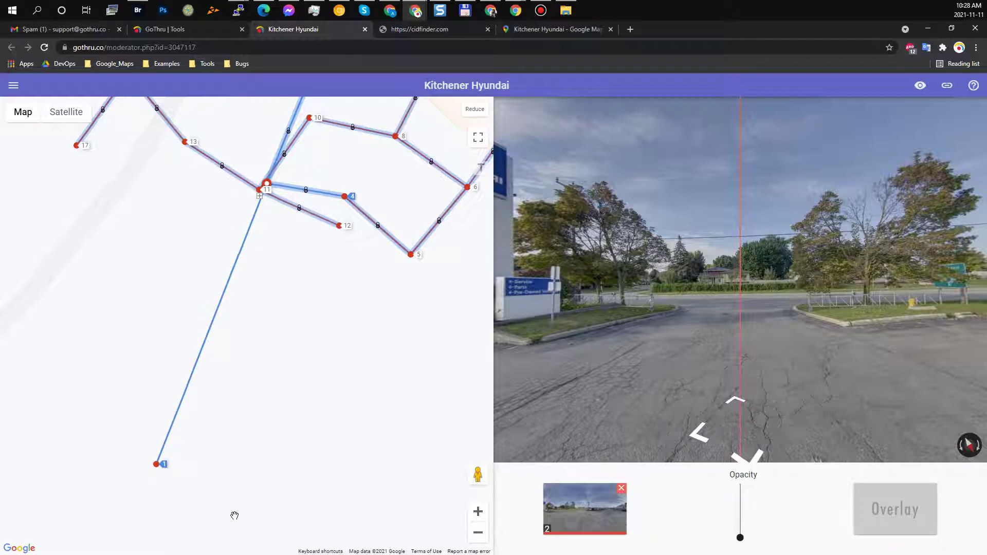
left_click_drag(157, 465, 111, 441)
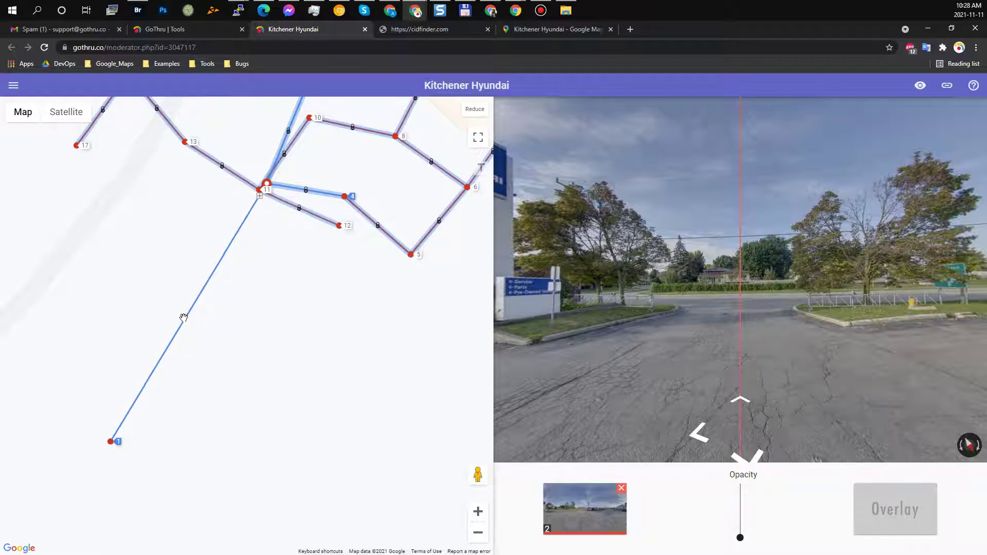
Step: Unlock the connection between panoramas 2 and 4, move panorama 4 farther east in line with the view, and lock it again
left_click_drag(310, 263, 289, 330)
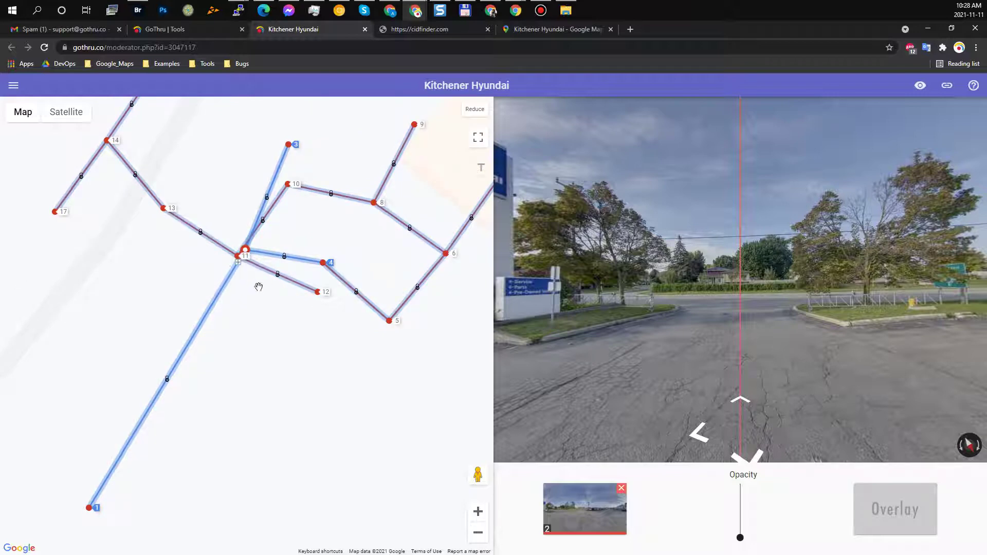
scroll(229, 246, "down", 1)
scroll(258, 284, "up", 1)
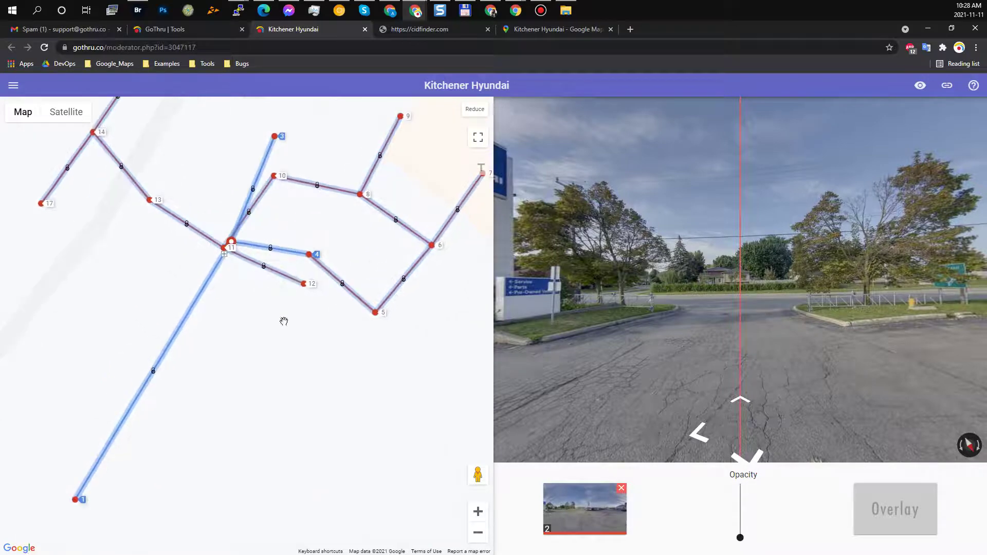
mouse_move(353, 313)
left_mouse_down()
mouse_move(491, 343)
mouse_move(348, 315)
left_mouse_up()
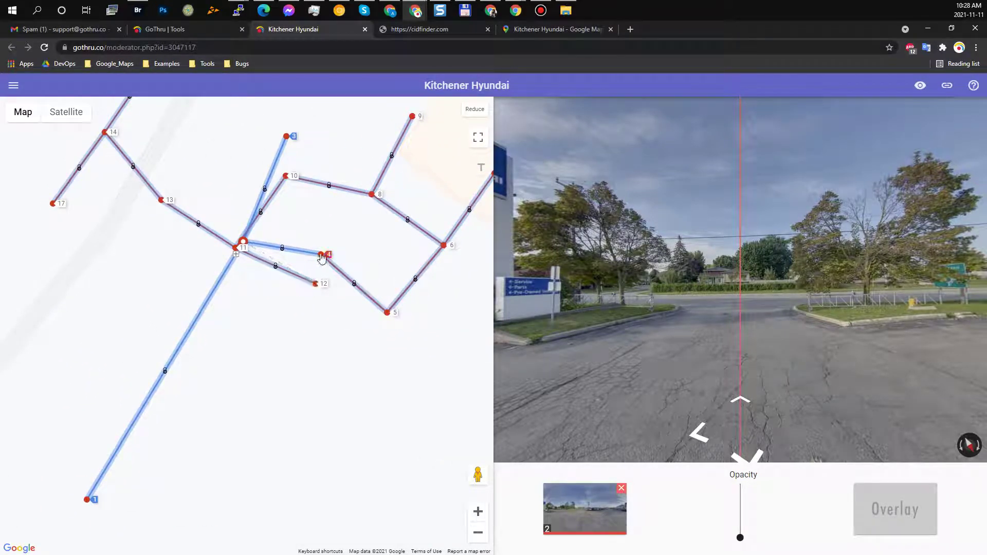
left_click(289, 253)
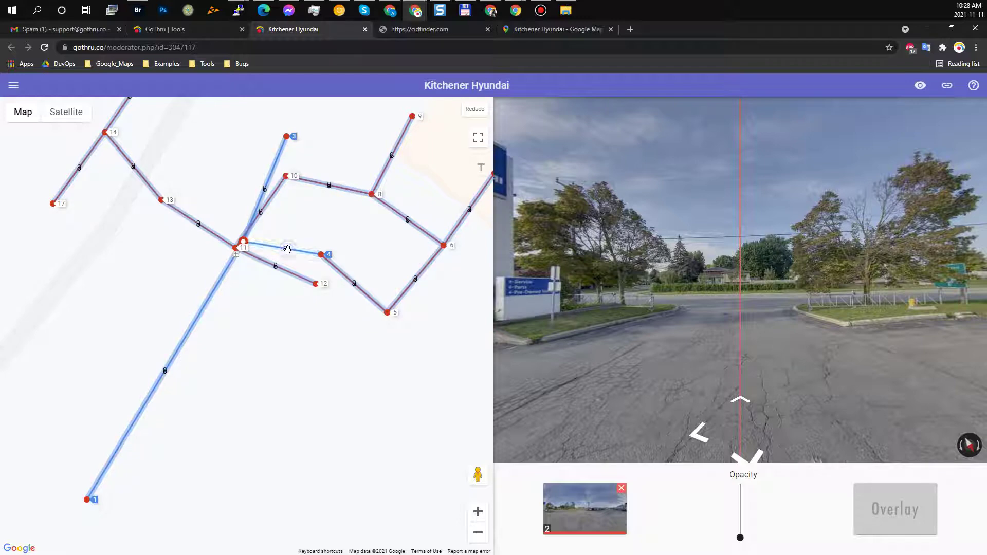
left_click_drag(817, 313, 803, 319)
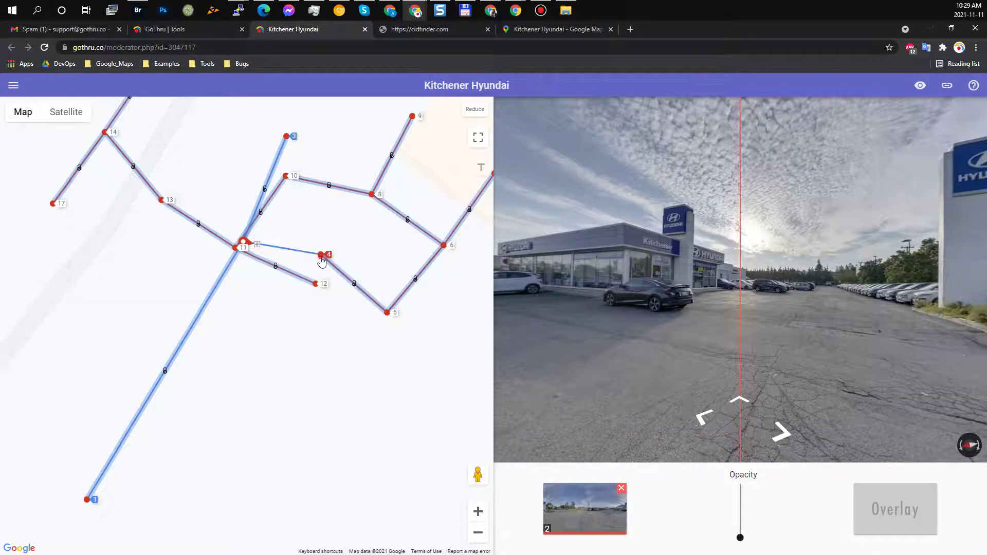
left_click_drag(325, 260, 403, 281)
left_click_drag(322, 357, 152, 370)
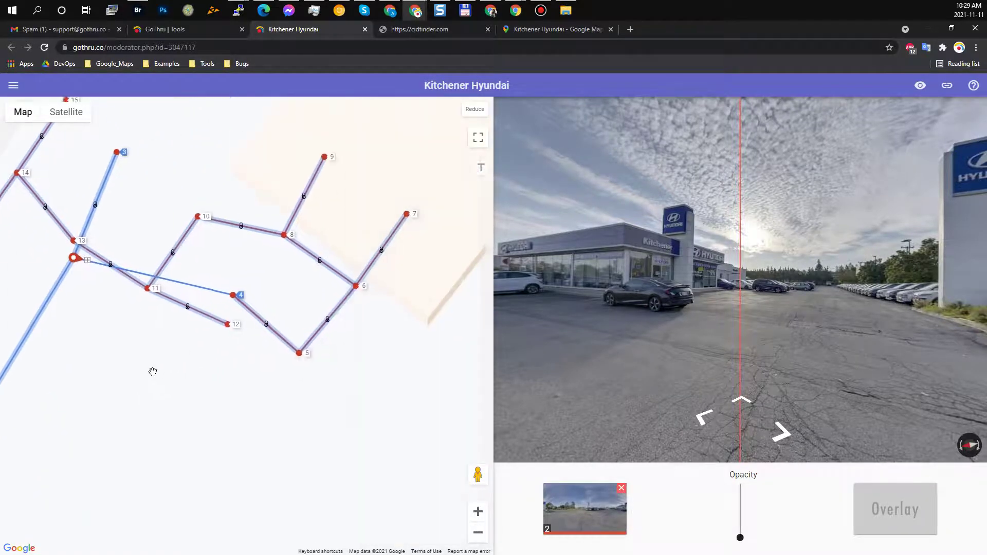
left_click(683, 354)
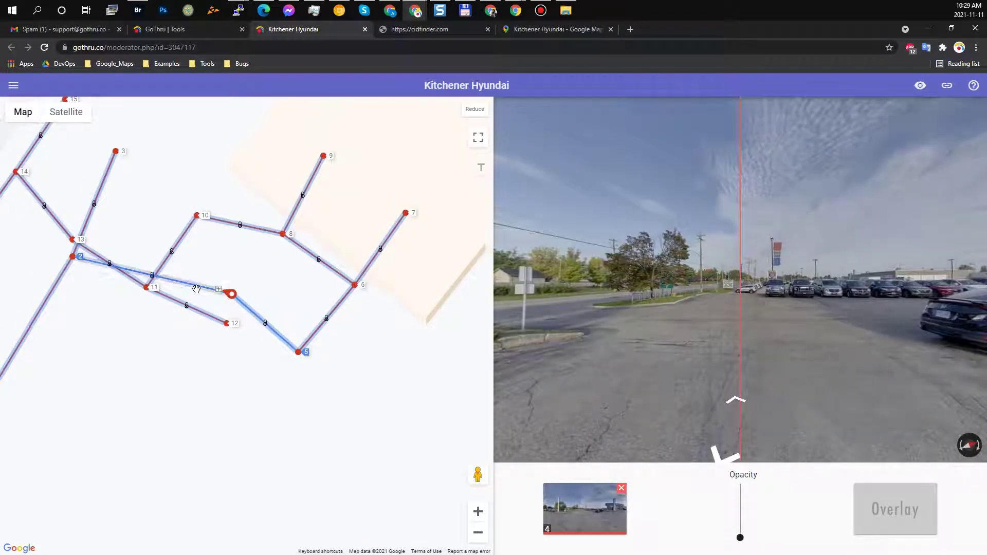
Step: From panorama 4, unlock its connection to panorama 5 and move panorama 5 farther southeast, comparing its placement with the building
left_click_drag(689, 359, 538, 367)
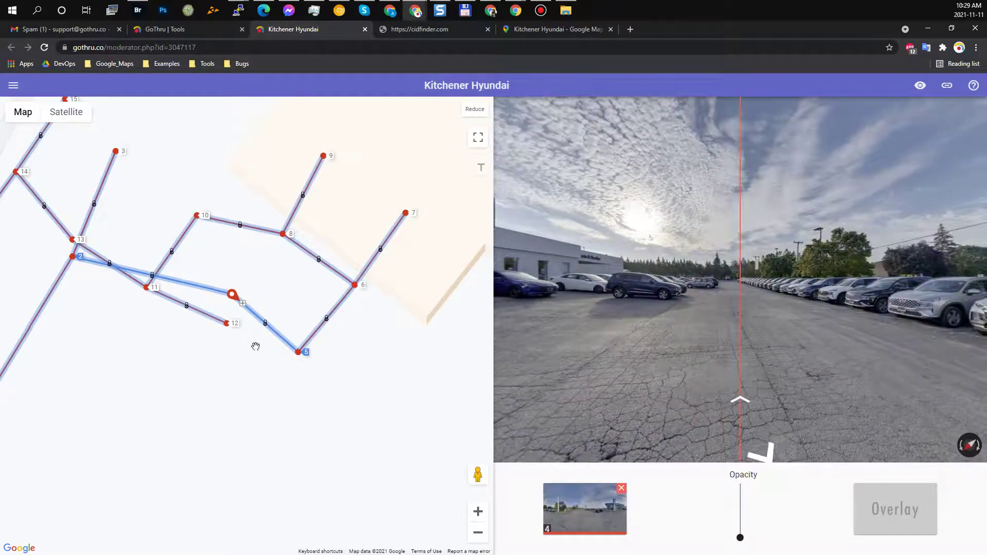
left_click_drag(299, 355, 429, 428)
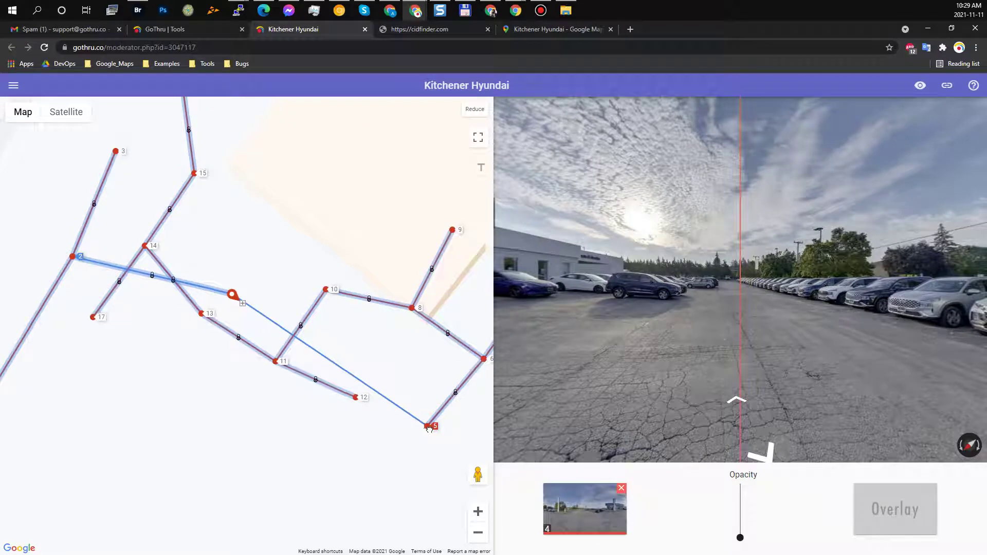
left_click_drag(371, 467, 339, 464)
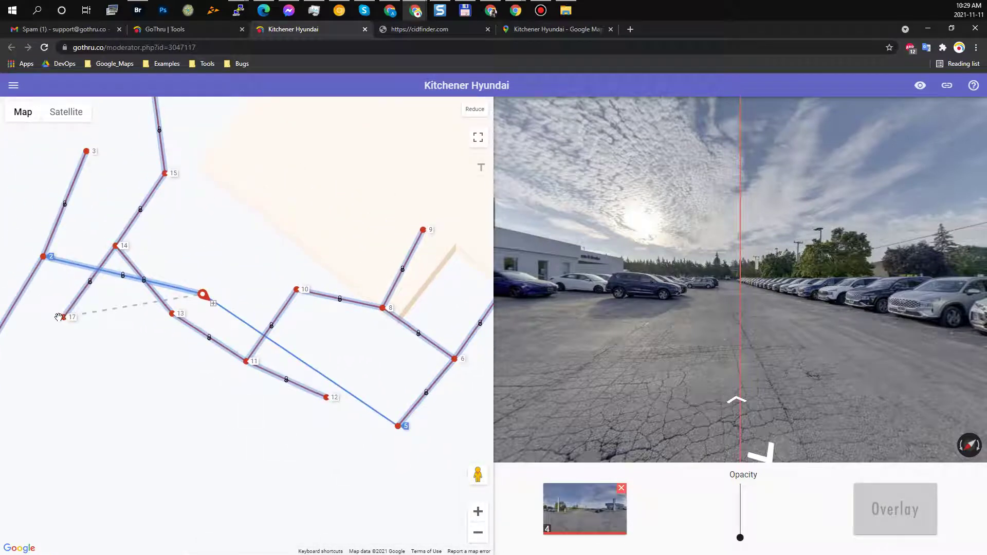
left_click_drag(584, 289, 782, 278)
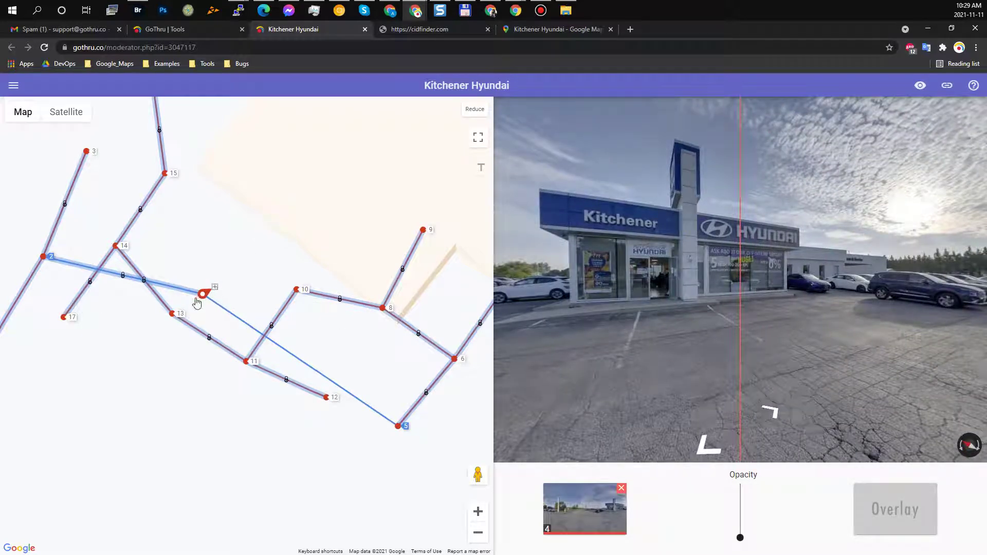
left_click_drag(300, 479, 227, 434)
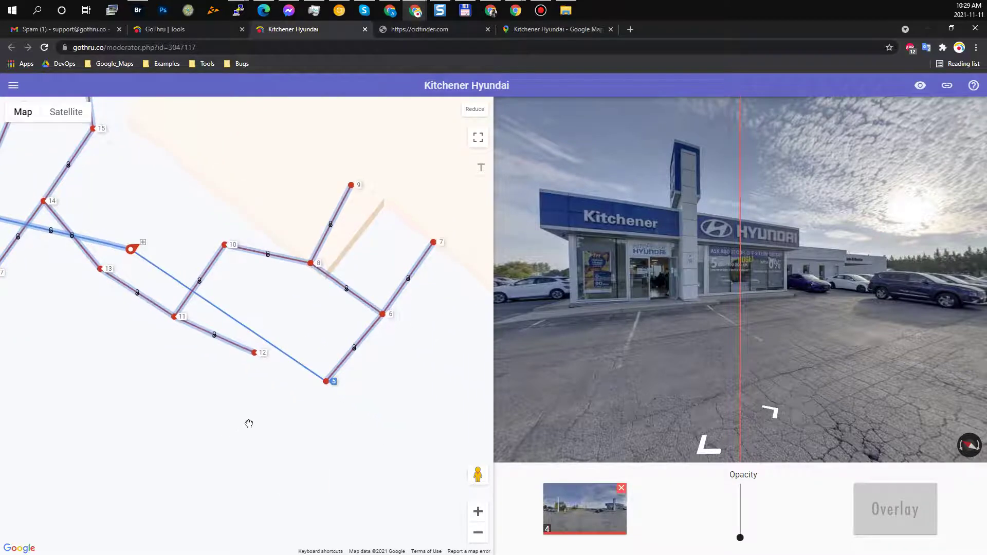
scroll(249, 423, "down", 1)
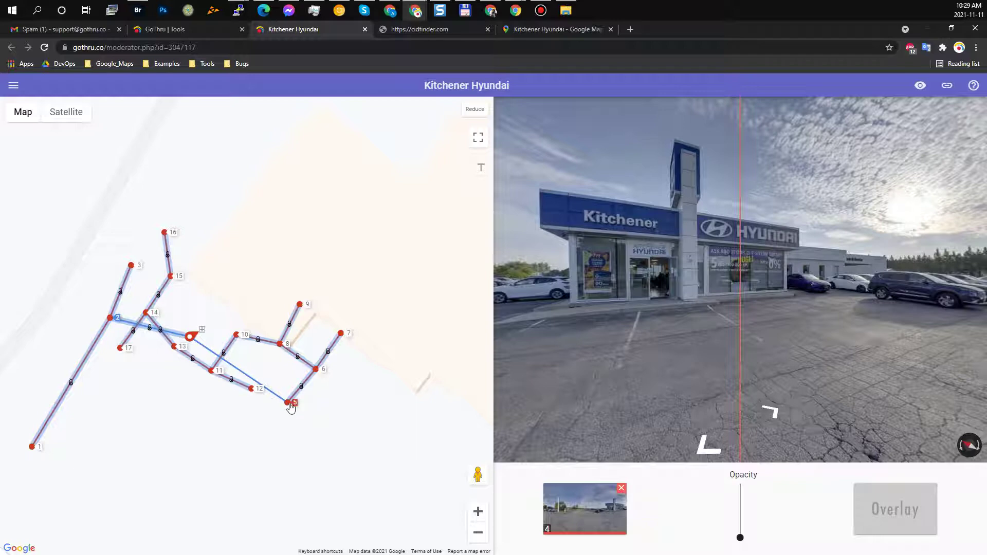
left_click_drag(291, 407, 339, 410)
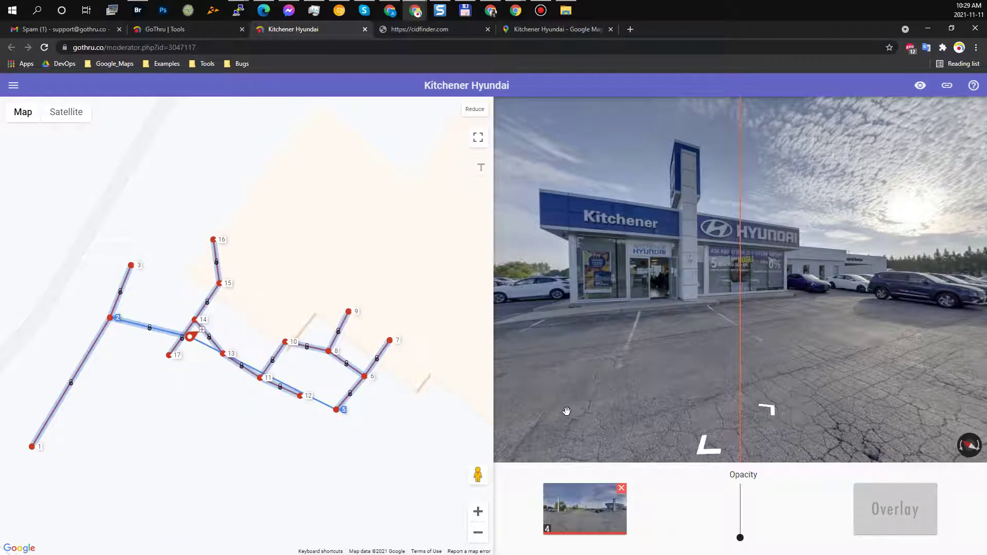
key("ctrl+z")
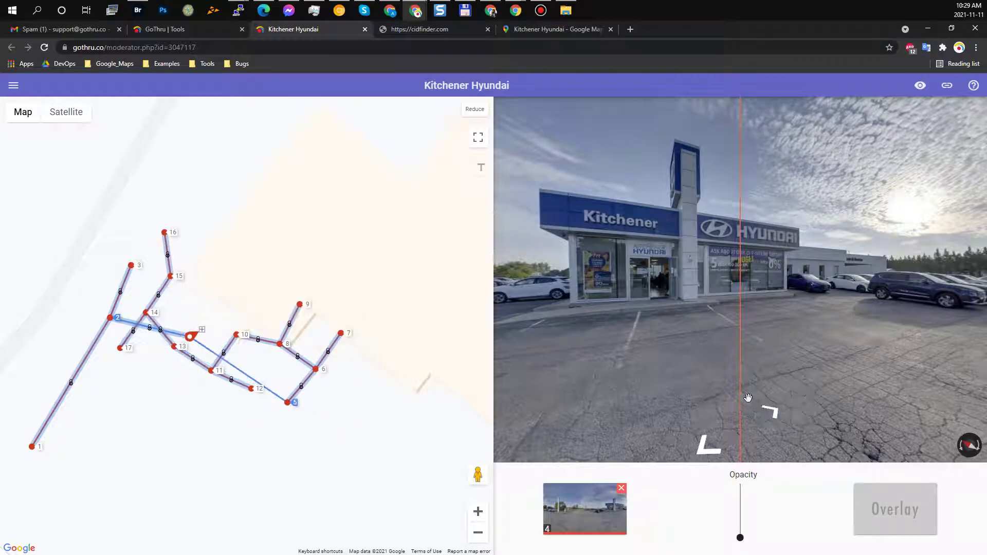
Step: From panorama 4, align the direction along the parking lot, move panorama 5 farther southeast, and lock the connection between them
left_click_drag(749, 398, 381, 392)
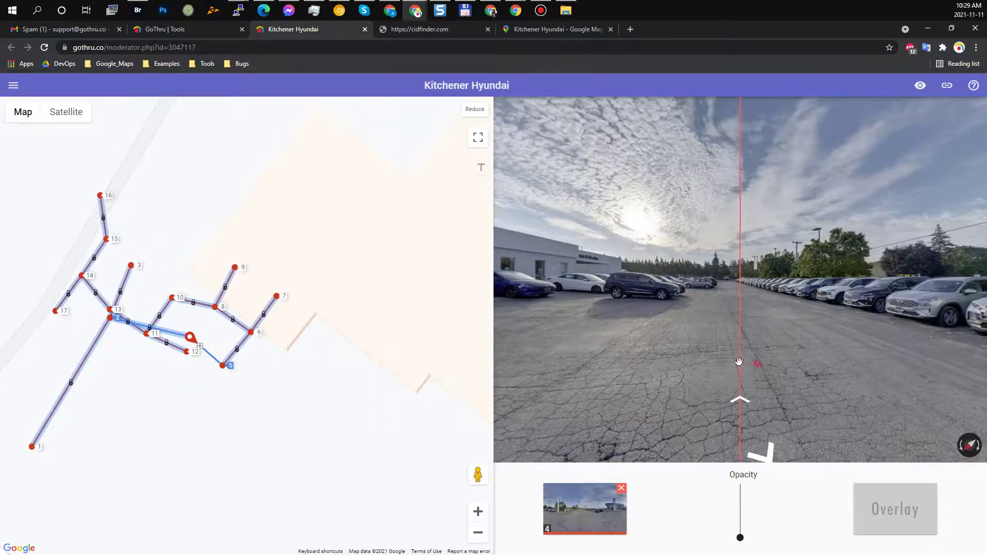
left_click_drag(752, 359, 757, 364)
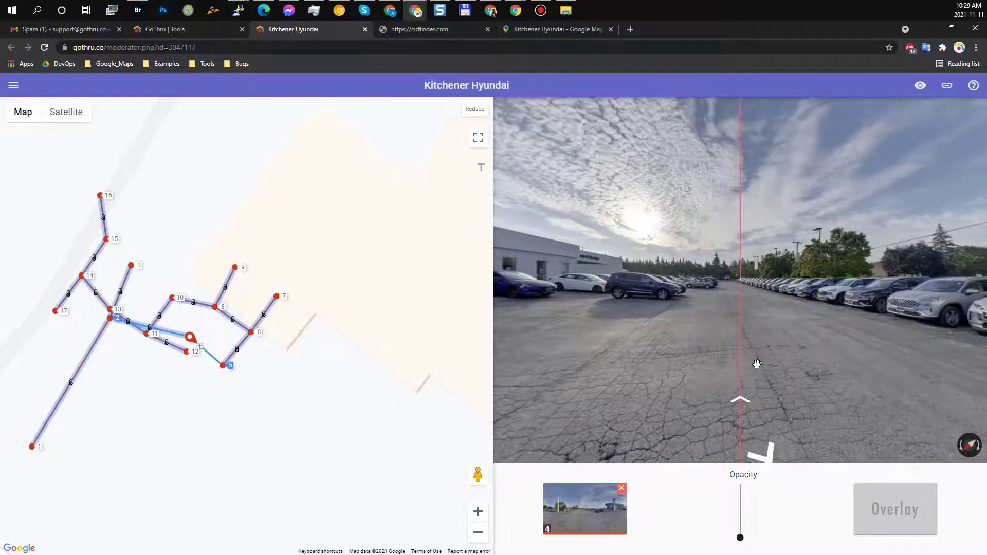
left_click_drag(217, 364, 308, 436)
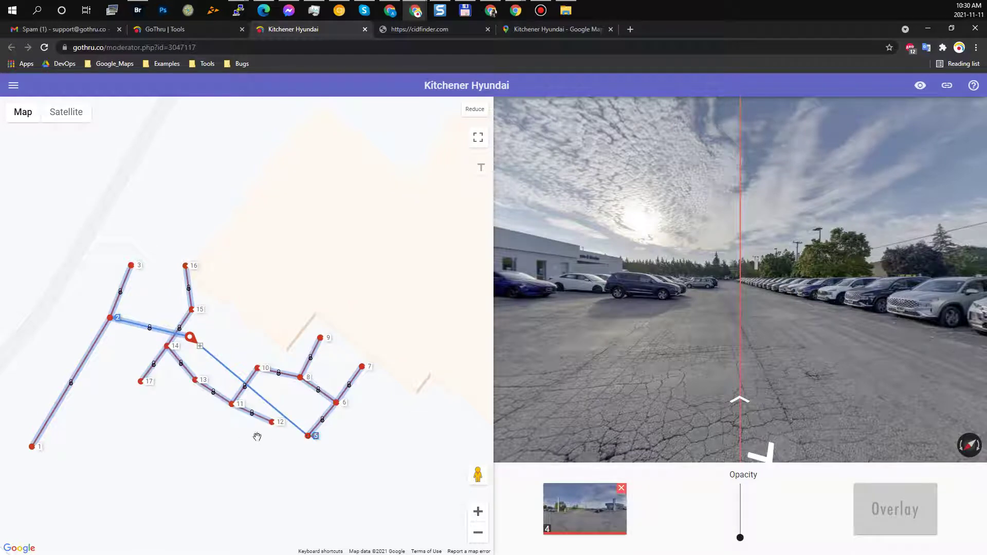
left_click(308, 436)
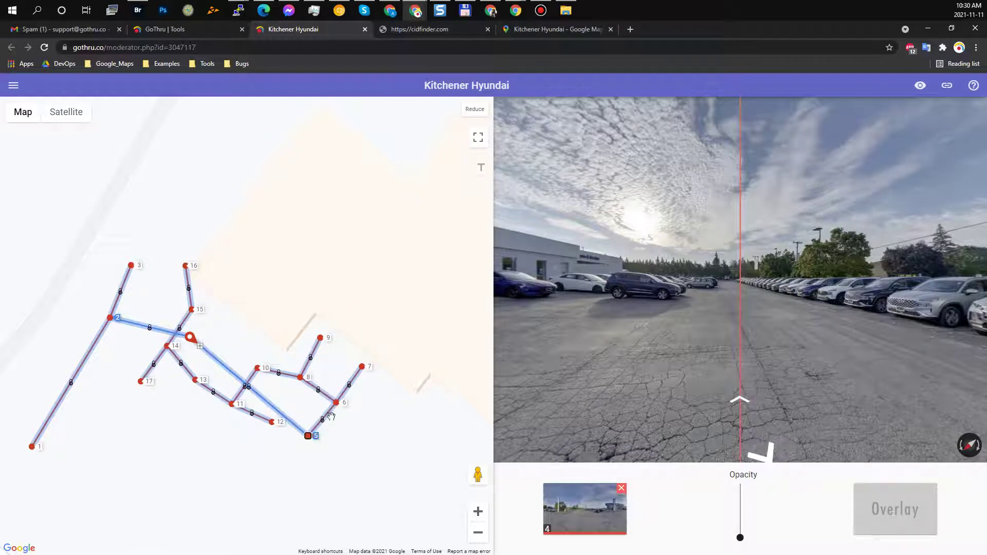
Step: From panorama 5, unlock its connection to panorama 6, move panorama 6 farther northeast into the building outline, and lock it again
double_click(308, 438)
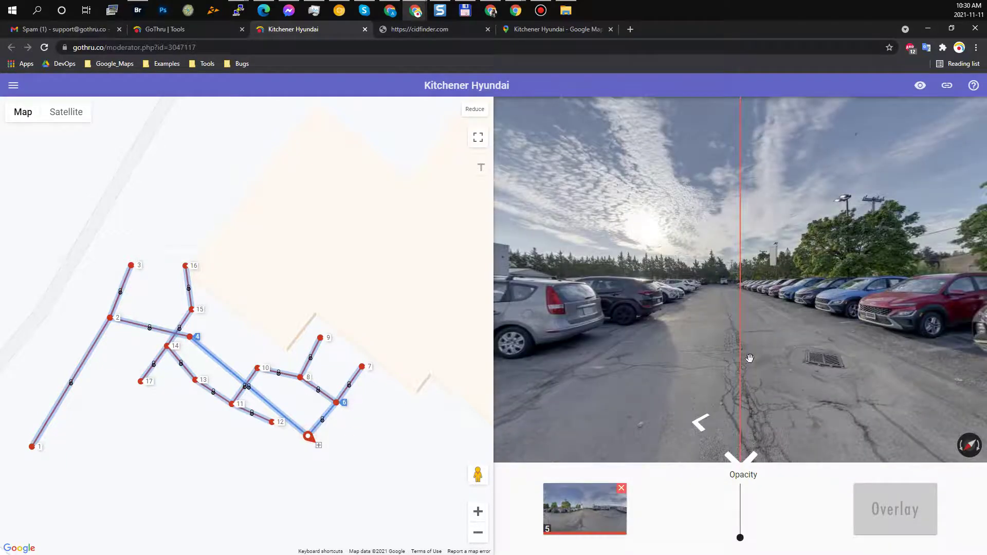
left_click_drag(661, 343, 800, 353)
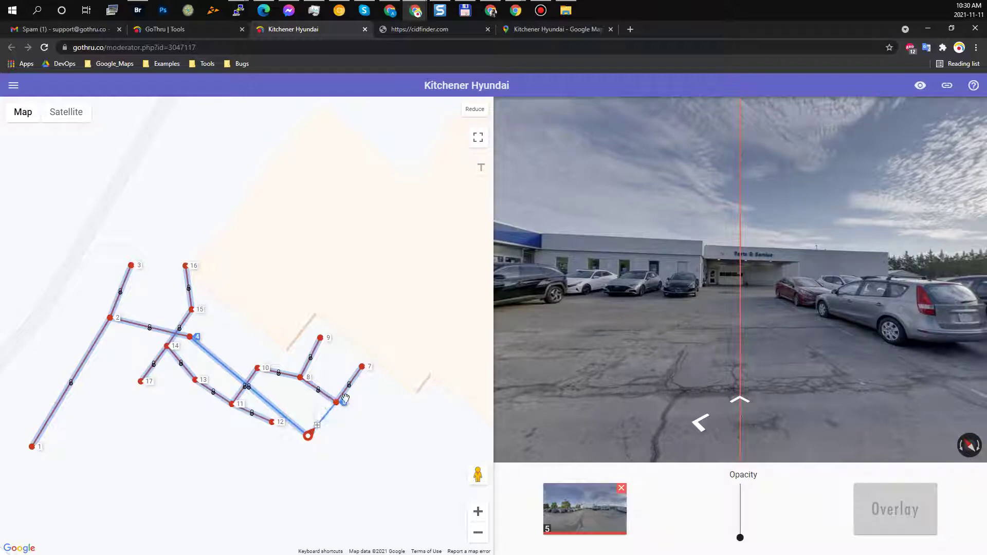
left_click_drag(334, 410, 415, 297)
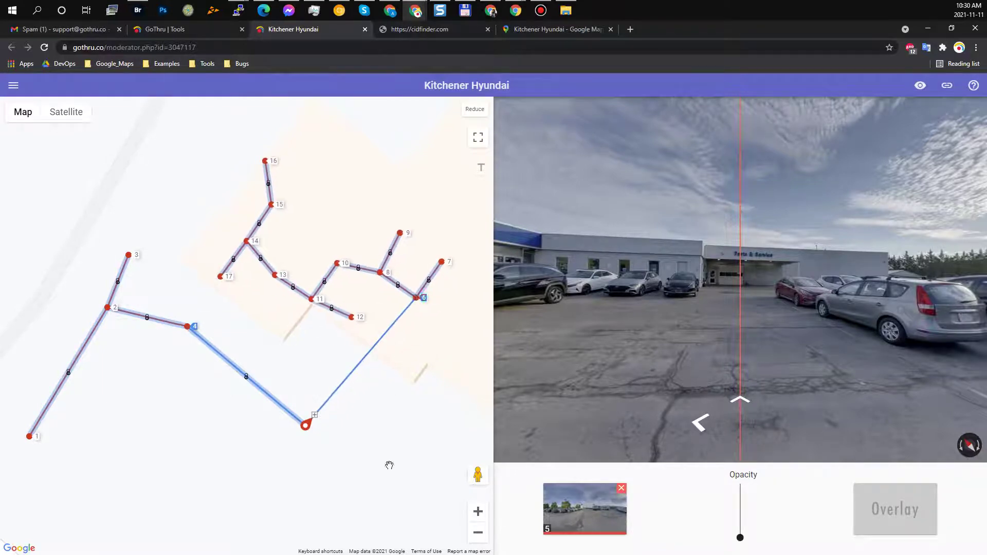
Step: From panorama 4, connect it to panorama 17 at the entrance and open panorama 17 to check the link
left_click(188, 326)
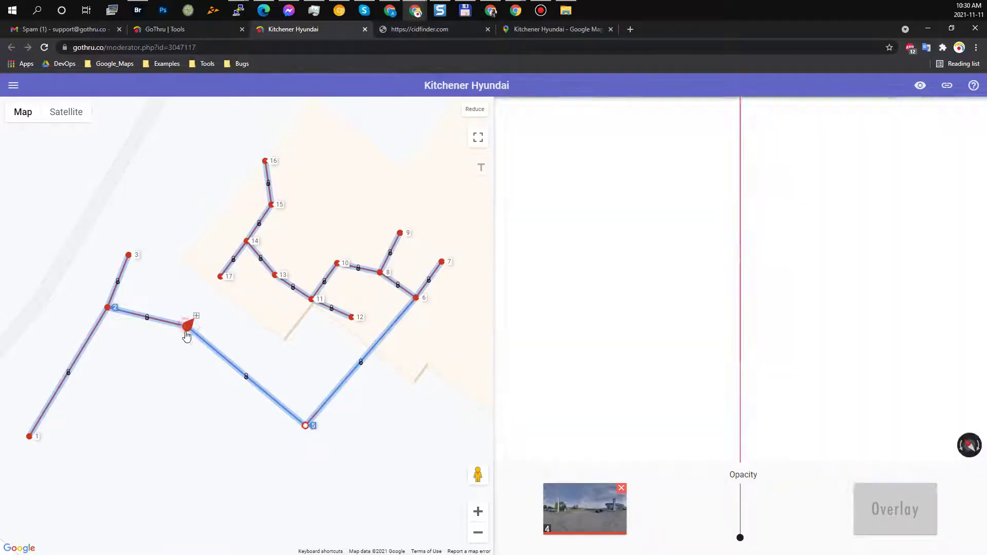
left_click_drag(699, 326, 714, 326)
left_click(218, 278)
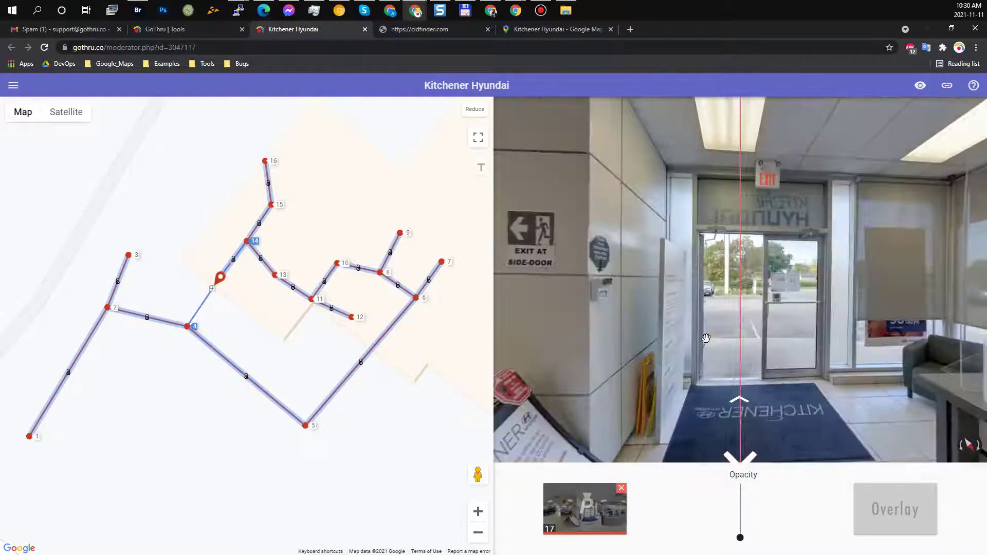
key("Up")
key("Down")
Step: Select all panoramas, enlarge the connected path across the building toward Alpine Rd, and open panorama 1 to check its placement
scroll(159, 398, "down", 1)
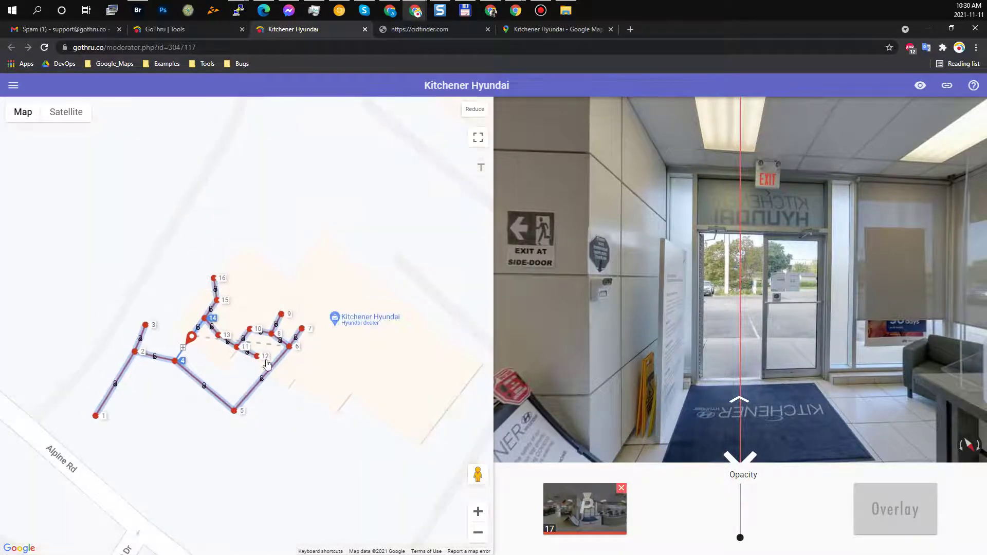
scroll(180, 375, "up", 1)
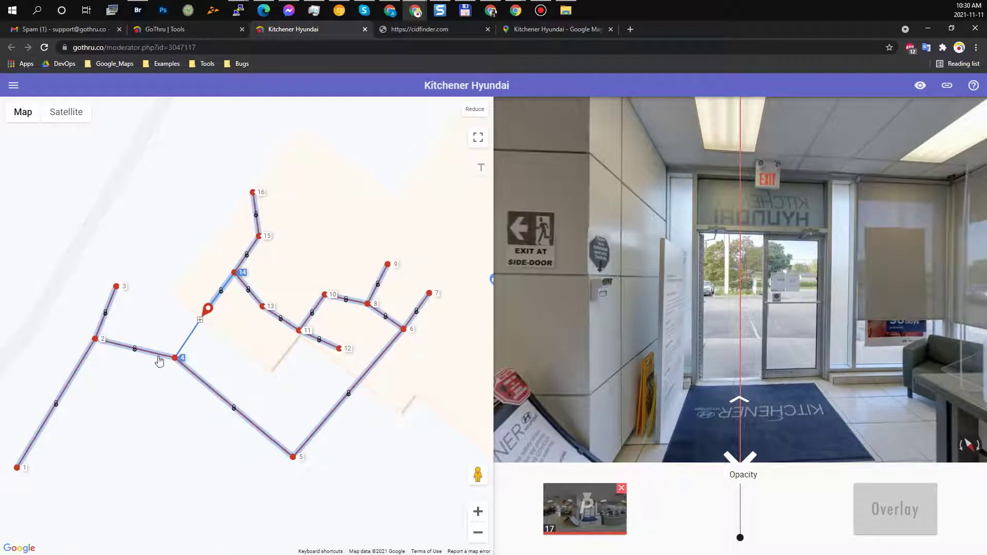
scroll(169, 434, "down", 1)
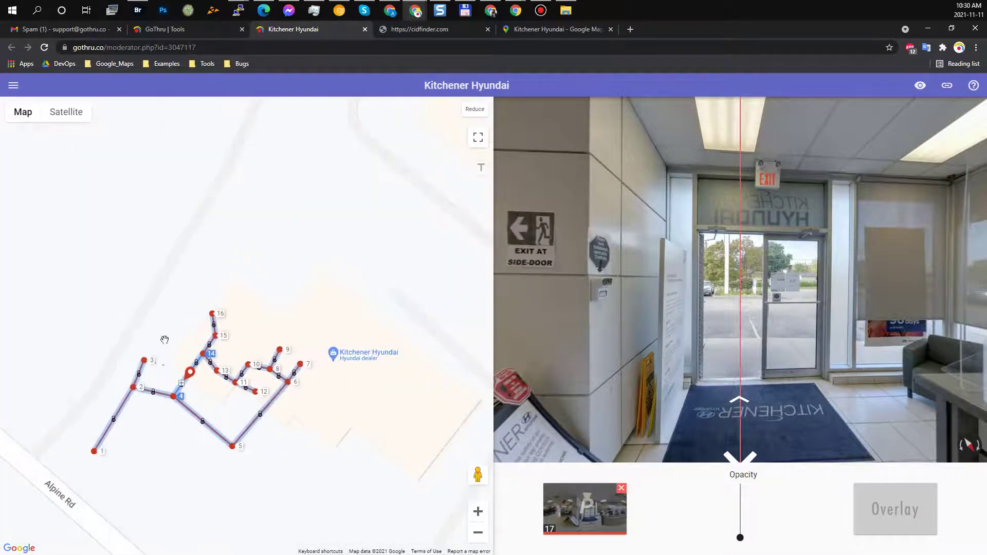
left_click_drag(125, 458, 225, 383)
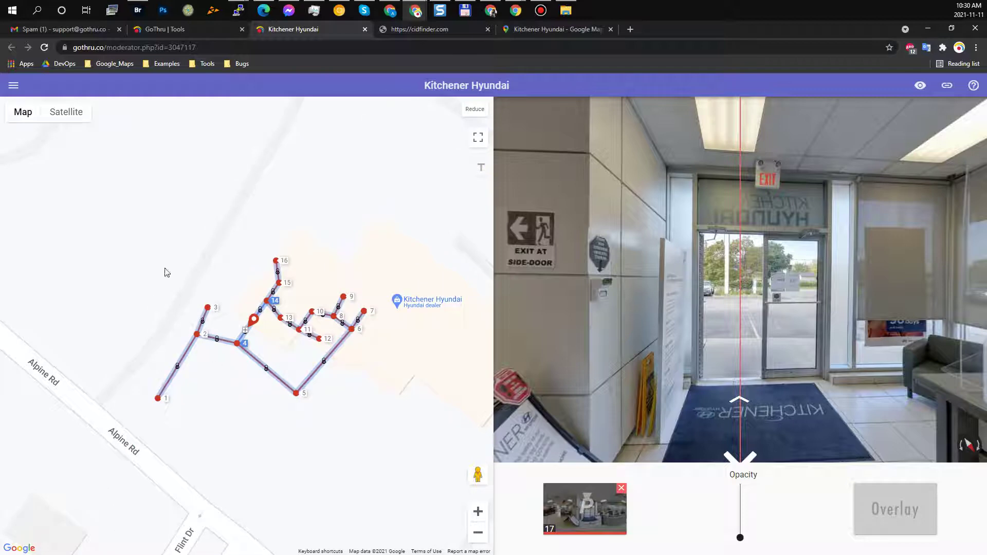
left_click_drag(132, 205, 401, 469)
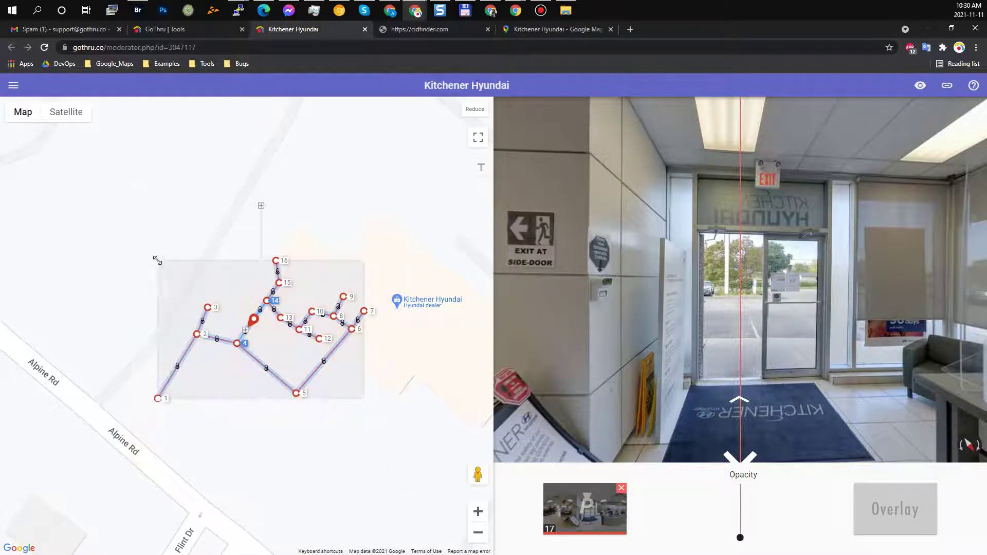
left_click_drag(76, 164, 76, 164)
left_click(352, 466)
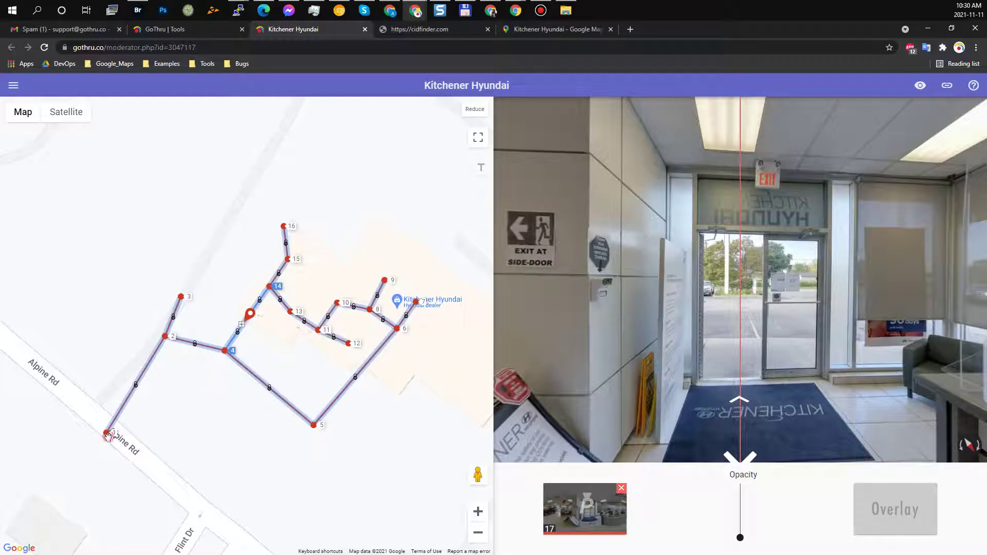
left_click(107, 433)
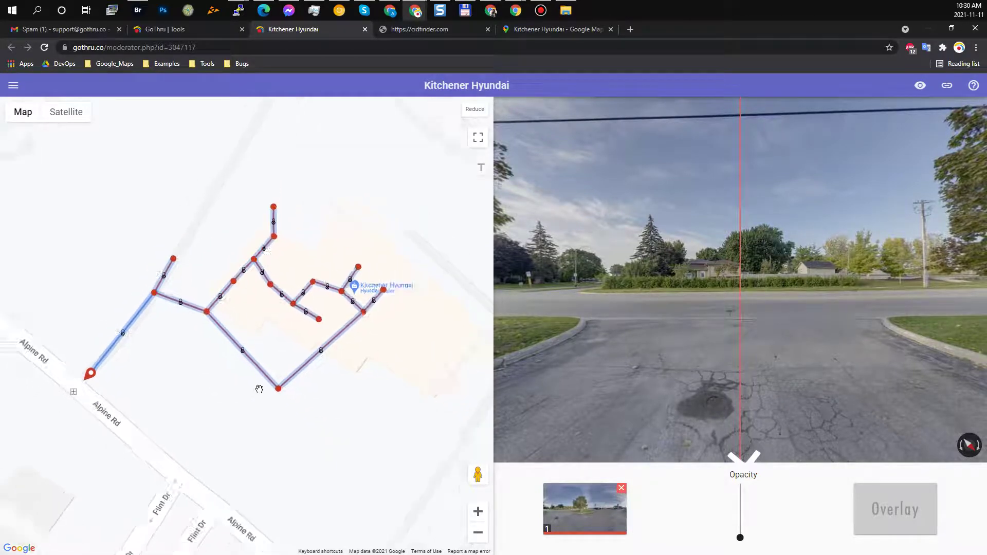
scroll(260, 387, "down", 1)
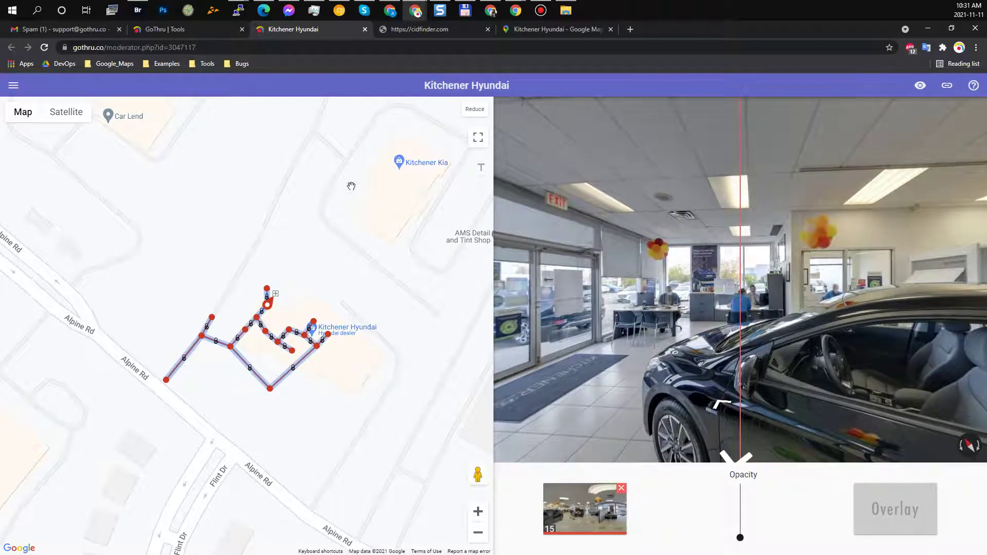
Step: Reduce the map to its compact size and look around panorama 15 in blurring mode
left_click(475, 109)
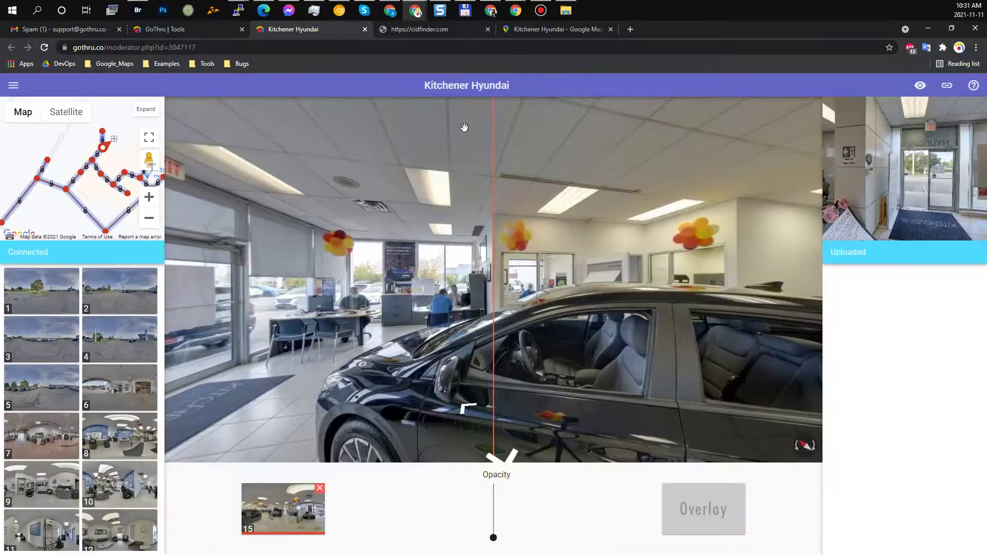
left_click(319, 319)
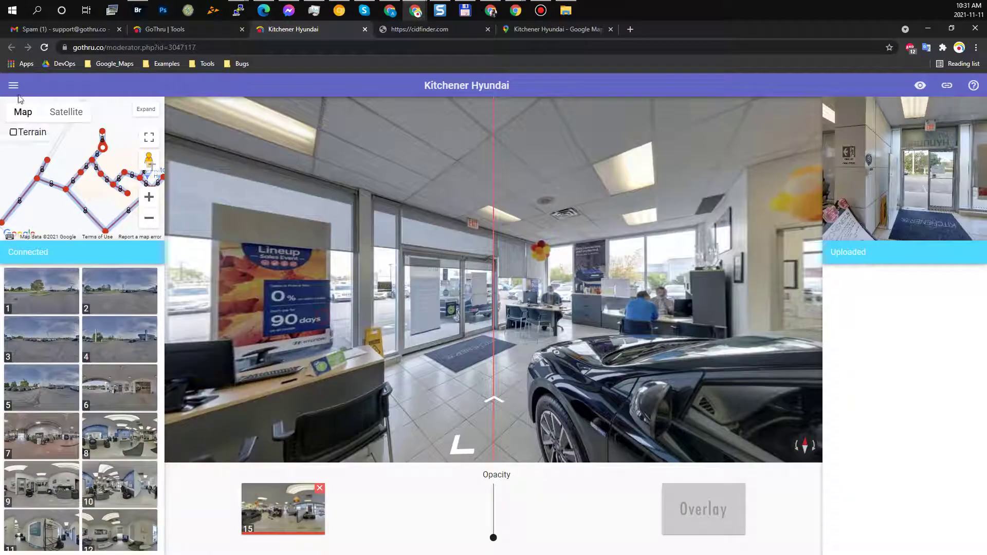
left_click(462, 370)
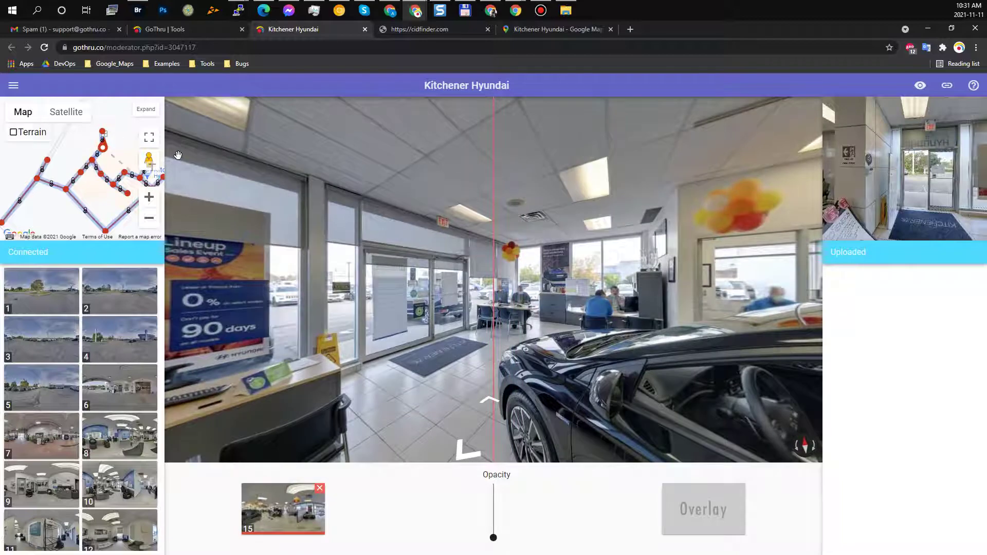
left_click(439, 288)
left_click_drag(393, 268, 340, 298)
left_click_drag(612, 306, 449, 295)
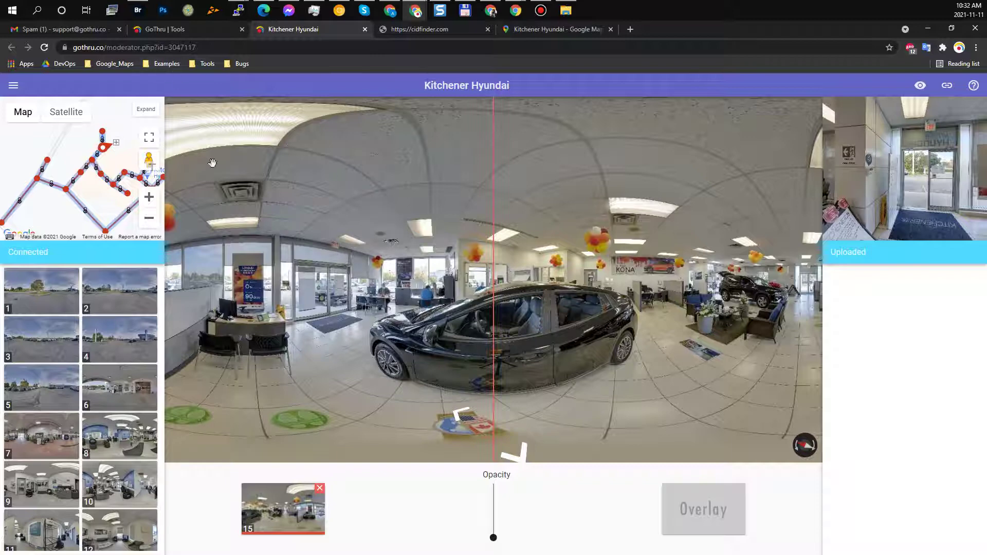
Step: Turn off blurring mode and look around the showroom in panorama 15, examining the seated people near the entrance
key("b")
left_click_drag(642, 268, 257, 269)
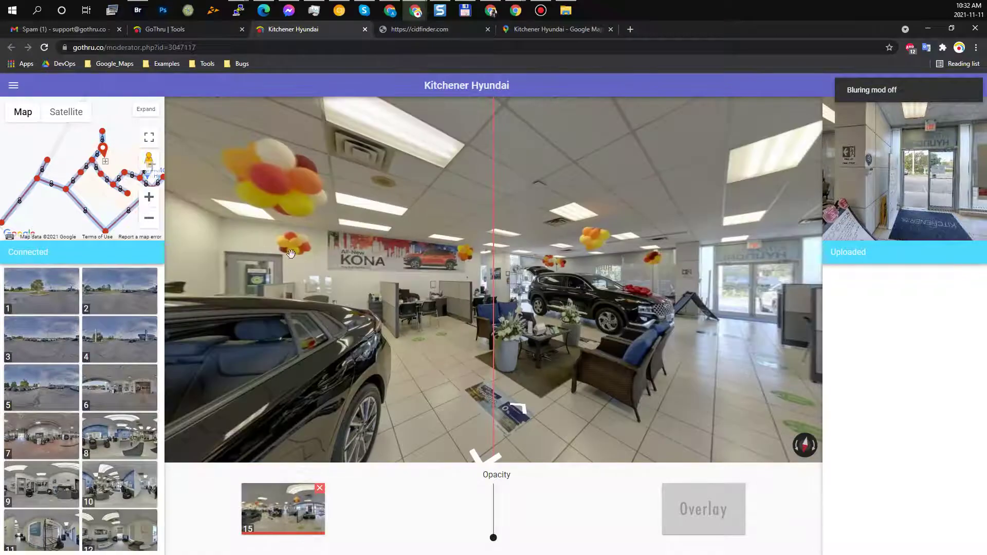
left_click_drag(604, 273, 377, 275)
left_click_drag(591, 274, 318, 277)
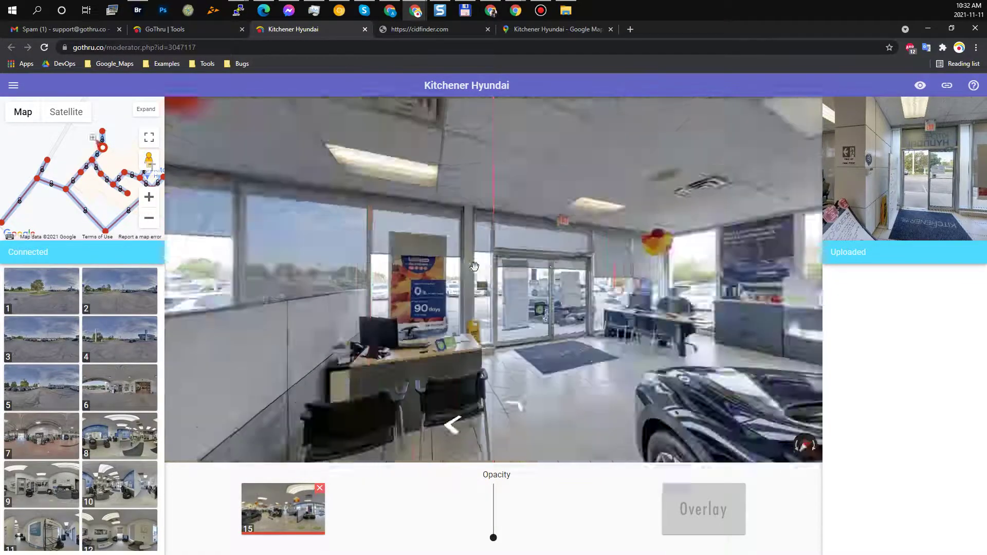
left_click_drag(710, 281, 463, 271)
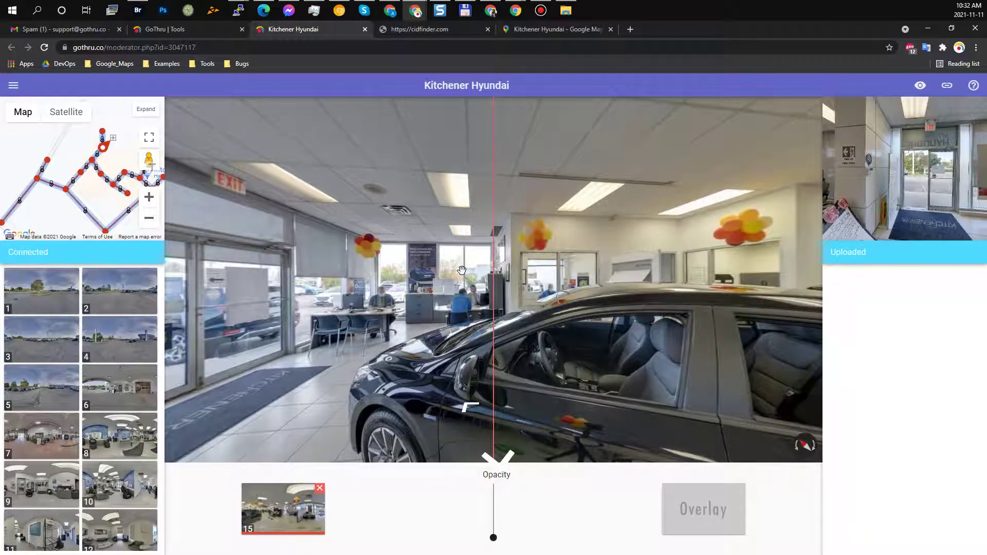
left_click_drag(461, 270, 460, 263)
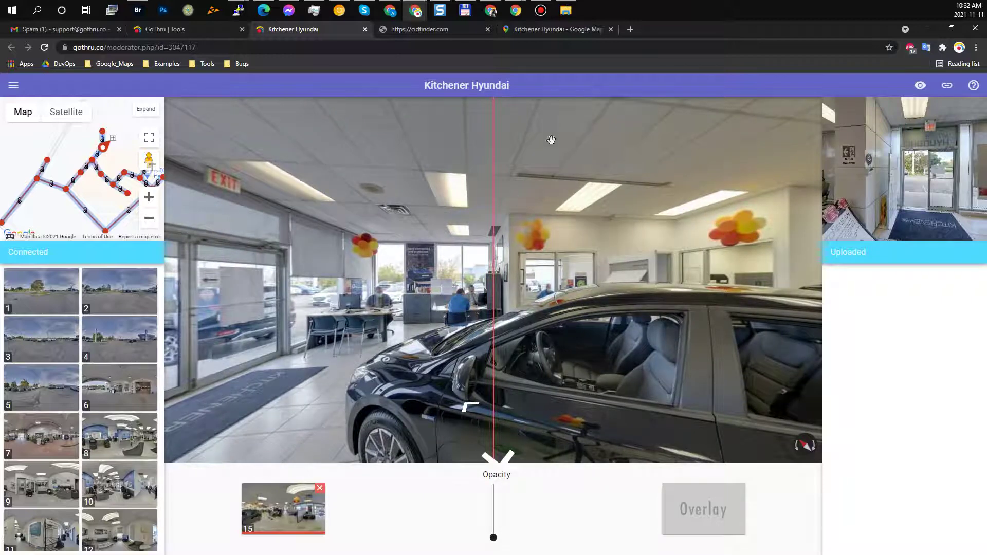
mouse_move(423, 273)
left_mouse_down()
mouse_move(482, 277)
mouse_move(469, 273)
left_mouse_up()
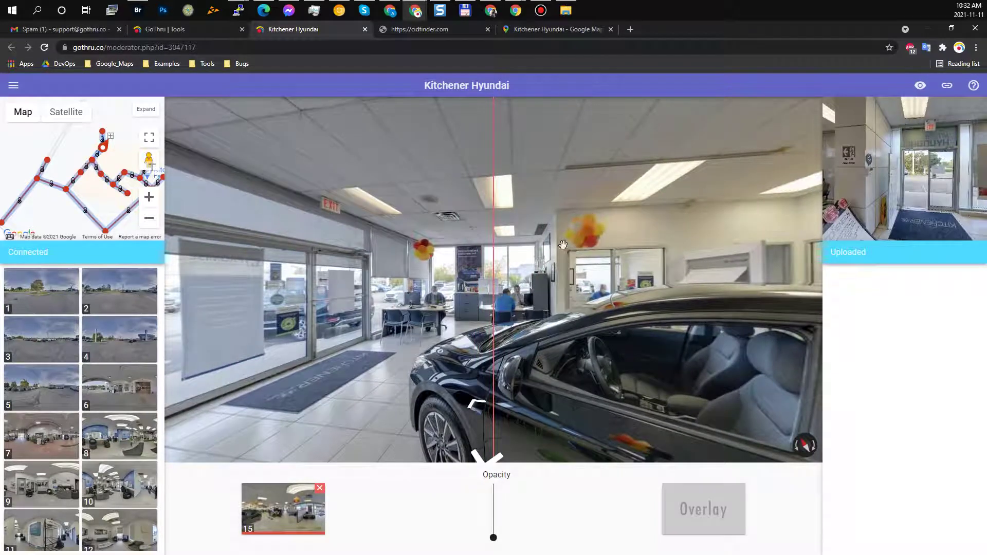
left_click_drag(580, 276, 520, 284)
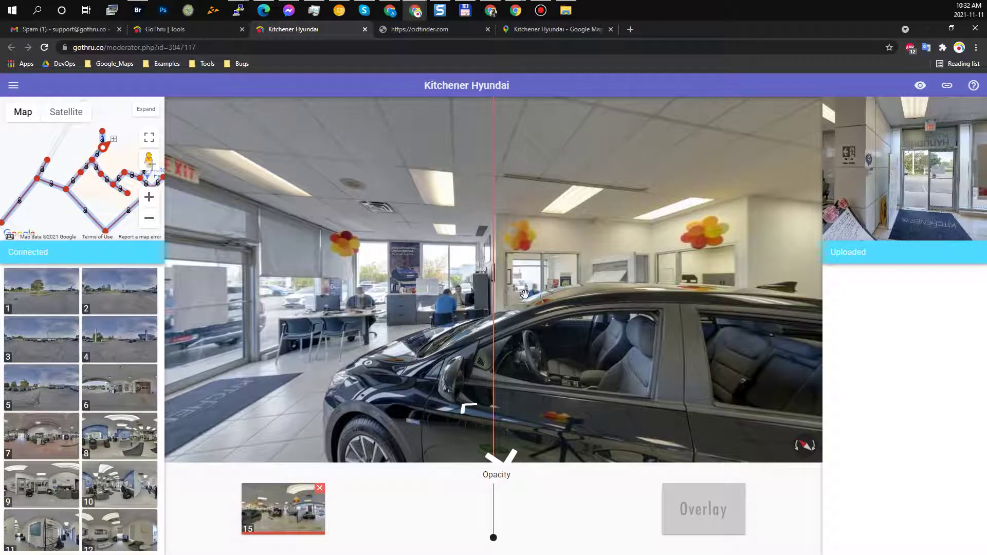
Step: Turn on blurring mode for panorama 15 and set the panorama resolution to High
key("b")
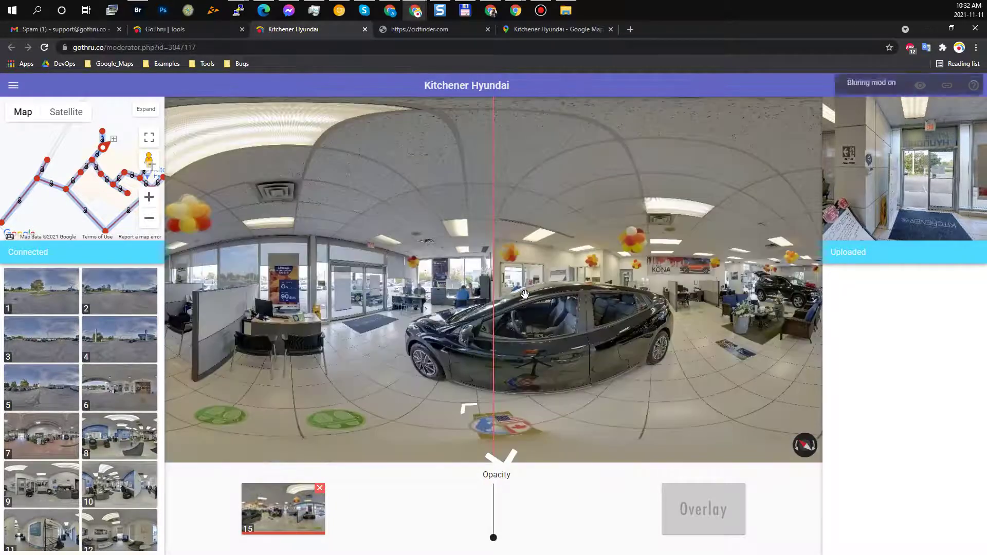
mouse_move(520, 291)
left_mouse_down()
mouse_move(438, 282)
mouse_move(437, 296)
mouse_move(450, 282)
mouse_move(393, 286)
mouse_move(443, 287)
left_mouse_up()
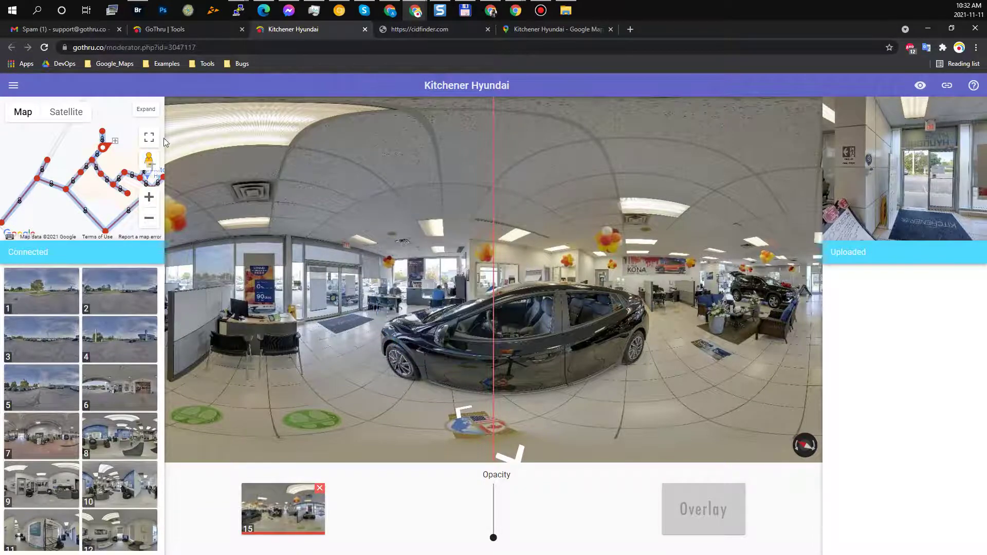
left_click(13, 86)
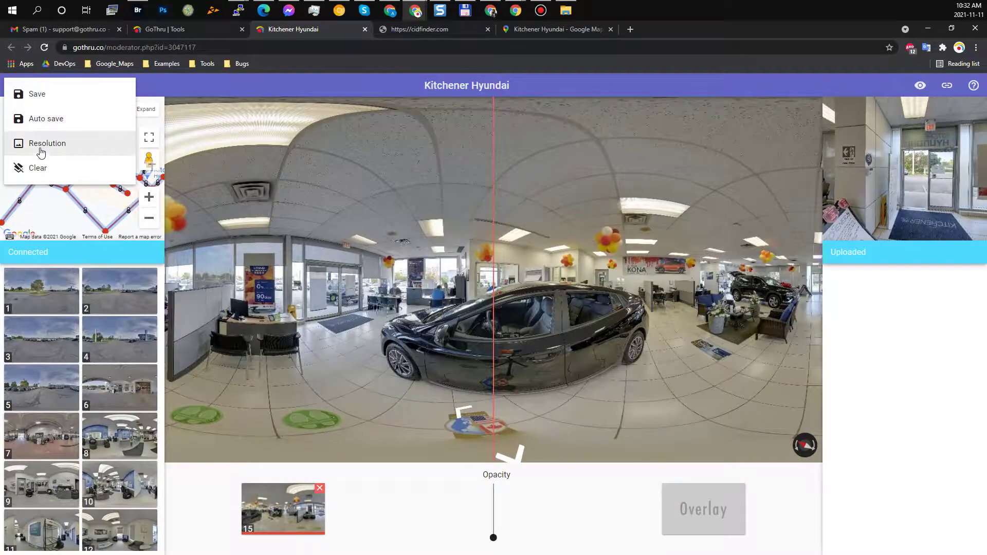
left_click(40, 149)
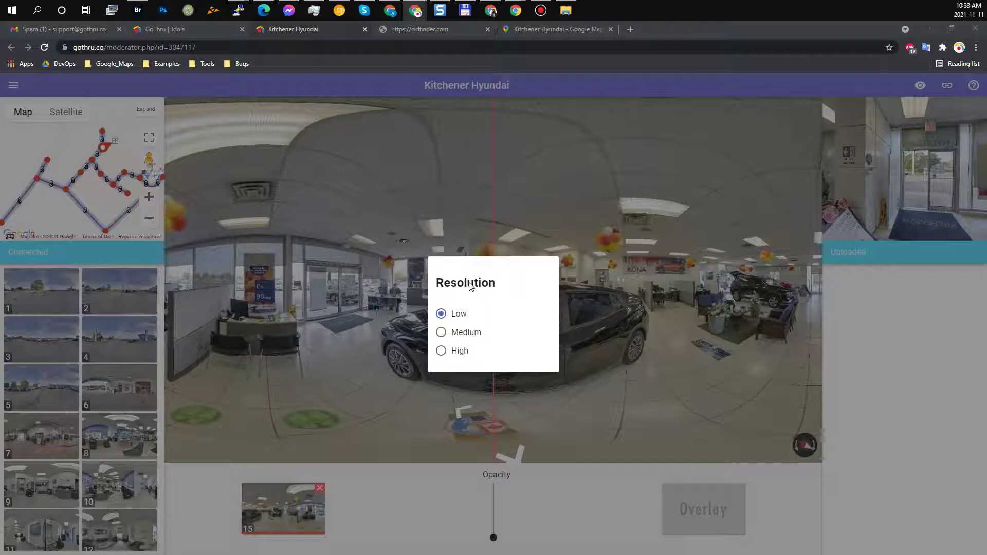
left_click(441, 352)
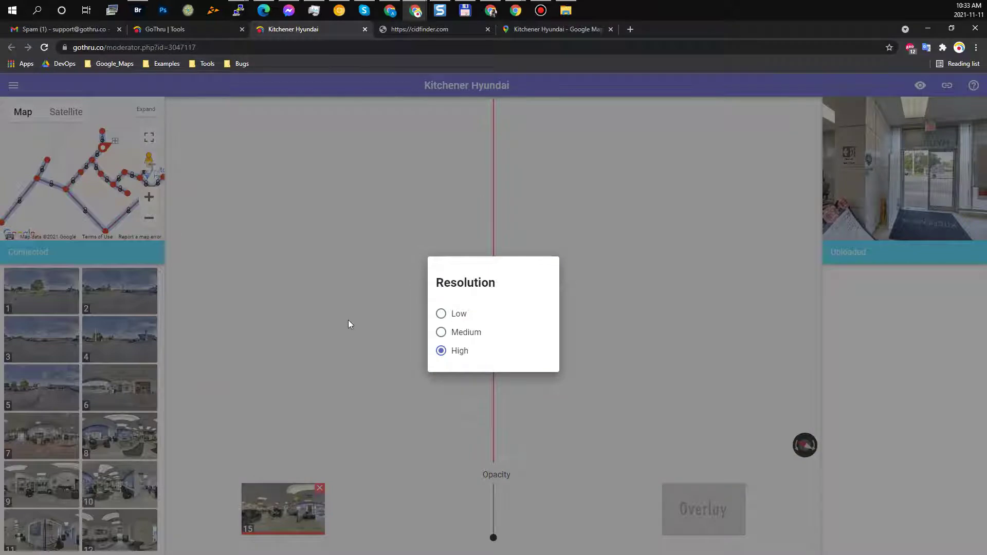
Step: Blur the faces of the people seated near the entrance in panorama 15, and remove the blur spot over the man at the desk
left_click(386, 306)
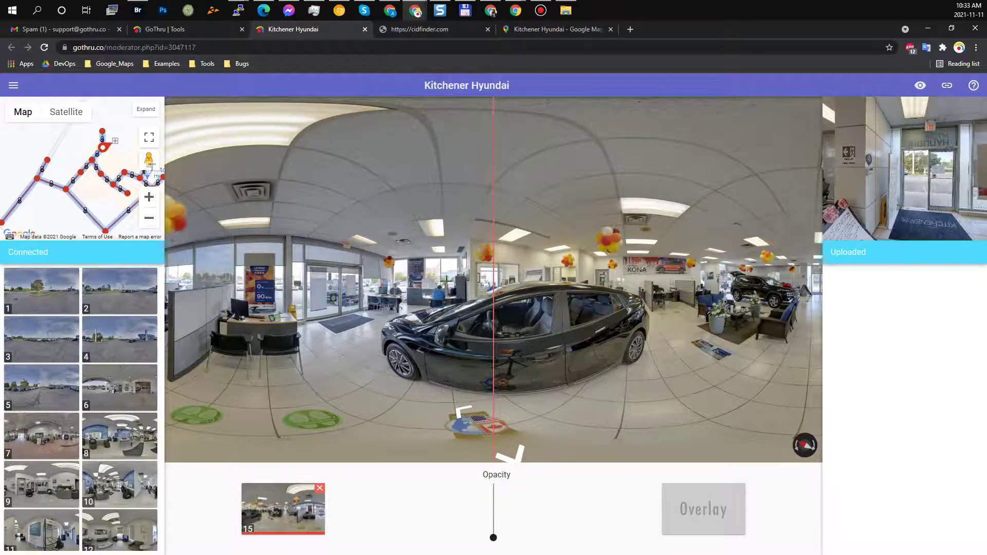
left_click(446, 281)
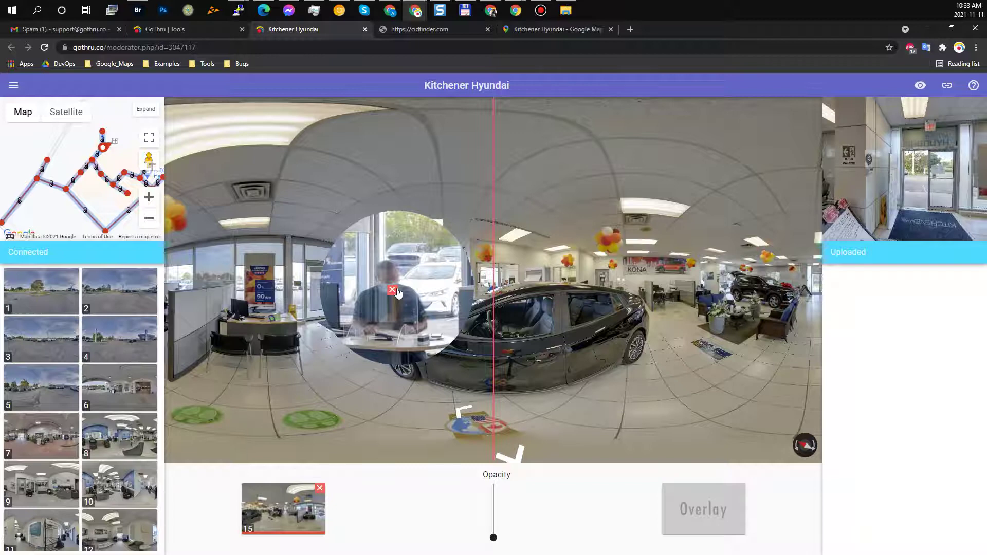
left_click(393, 290)
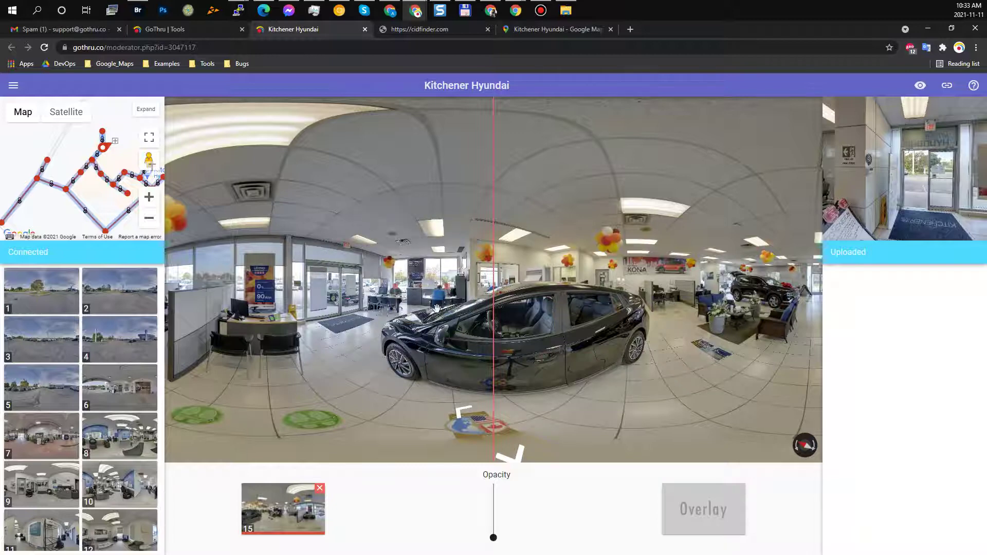
left_click_drag(456, 292, 424, 298)
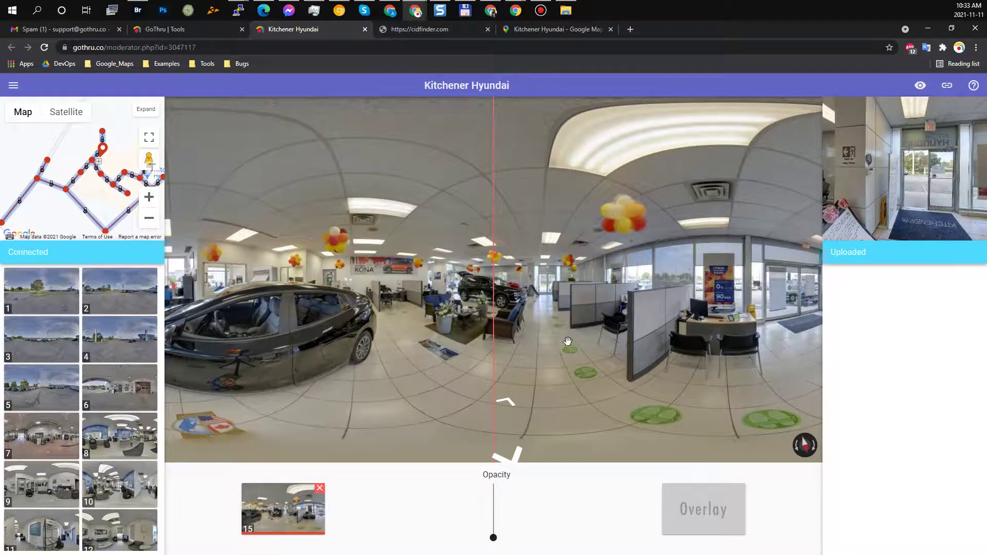
Step: Move on to panorama 14 and look up the panorama navigation shortcuts in the help list
left_click_drag(567, 342, 510, 337)
left_click(510, 337)
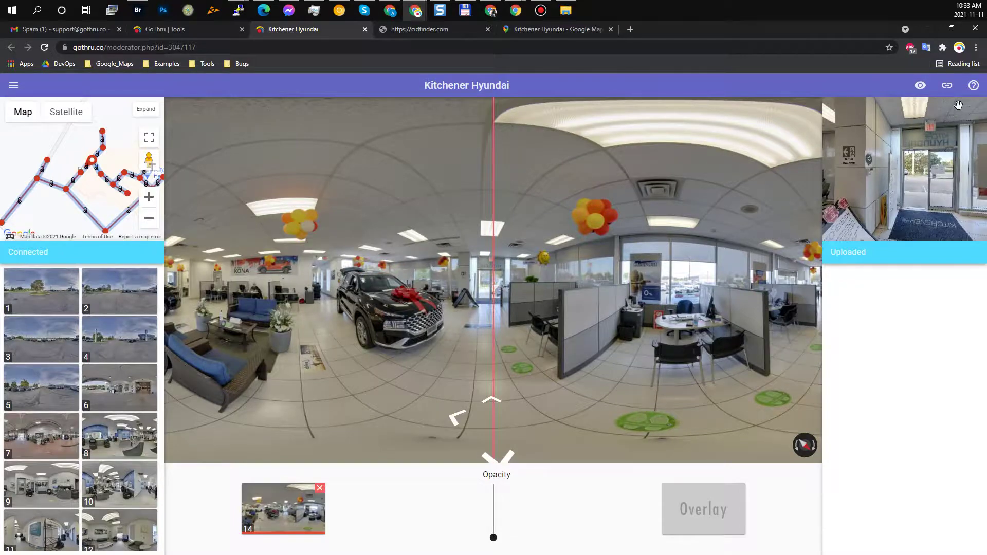
left_click(973, 85)
scroll(533, 402, "down", 1)
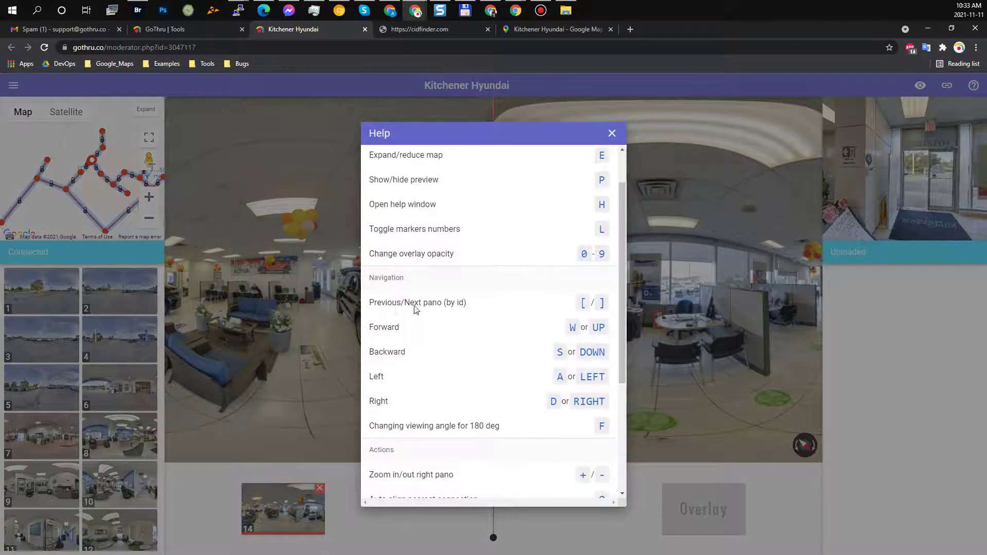
left_click(612, 135)
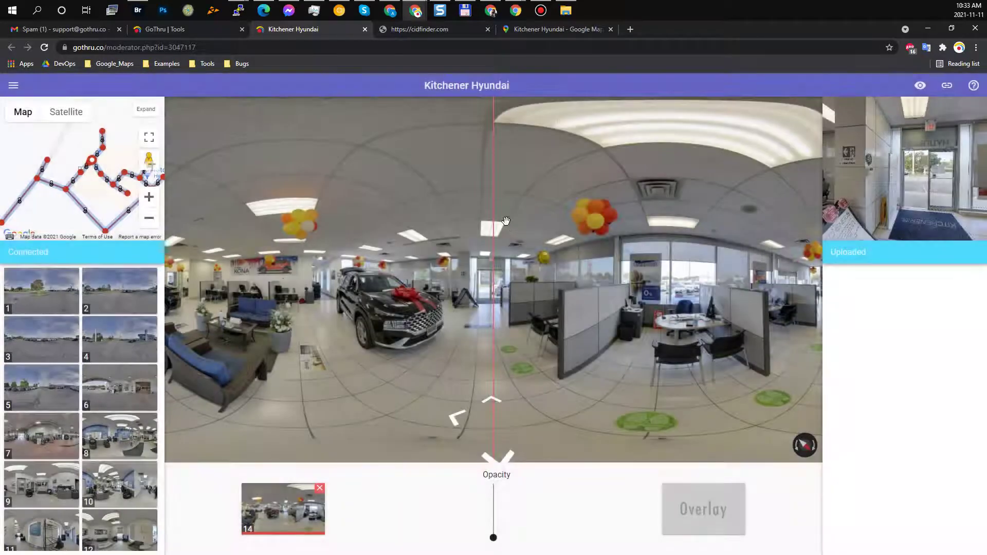
Step: Cycle backward and forward through the tour's panoramas by id, and return to panorama 14
key("bracketleft")
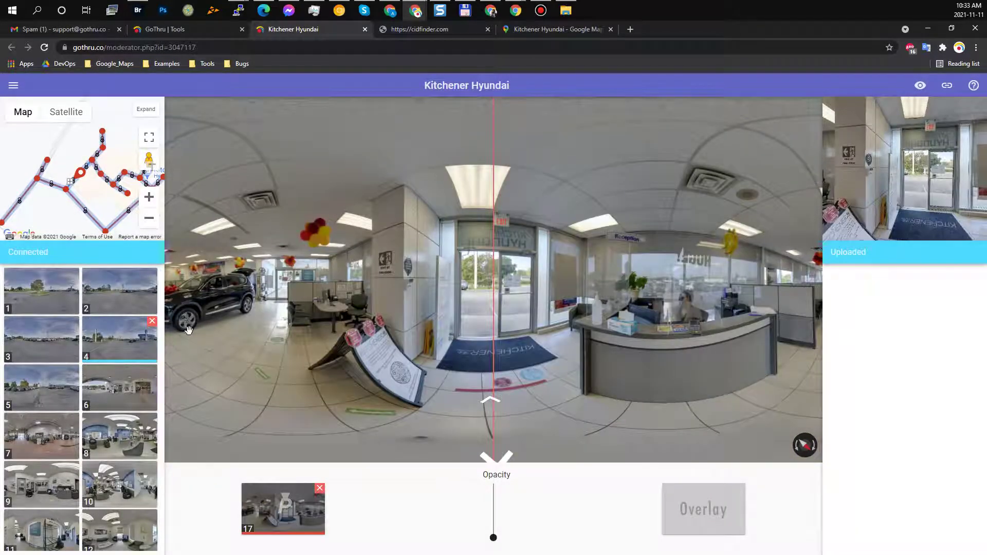
key("bracketright")
key("bracketright")
key("bracketleft")
key("bracketleft")
key("bracketleft")
key("bracketleft")
key("bracketleft")
key("bracketleft")
key("bracketleft")
key("bracketleft")
key("bracketleft")
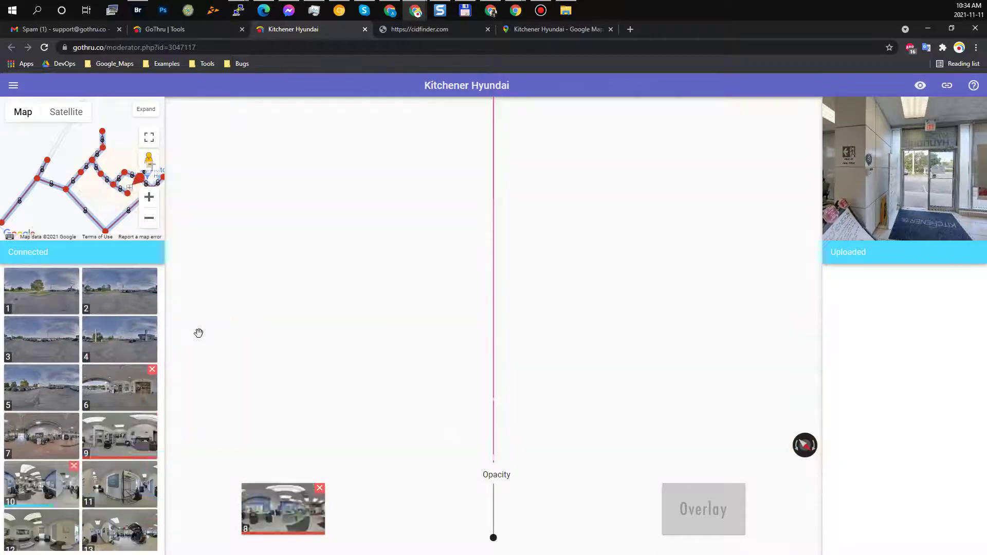
key("bracketleft")
key("bracketleft")
key("bracketleft")
key("bracketleft")
key("bracketleft")
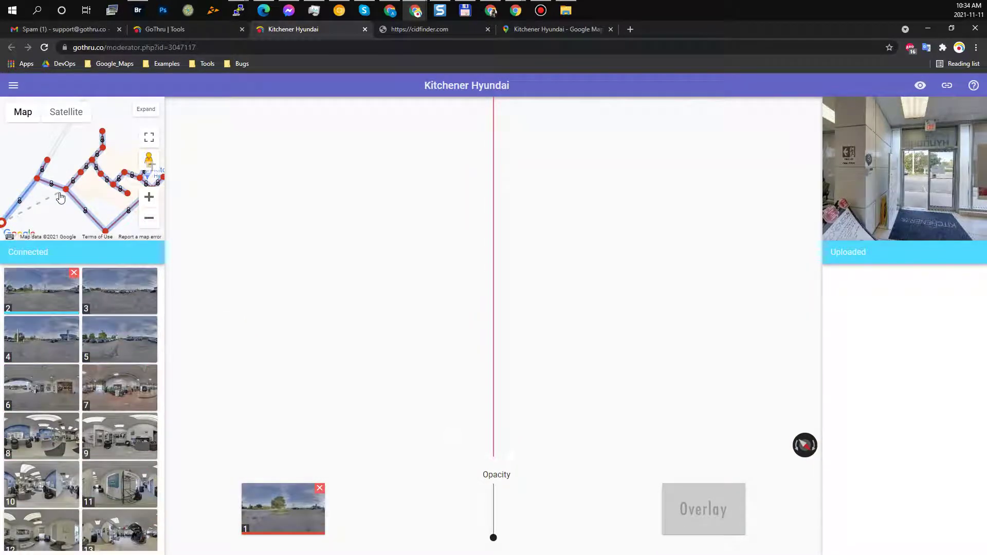
key("bracketright")
key("bracketright")
key("bracketright")
key("bracketright")
key("bracketright")
key("bracketright")
key("bracketright")
key("bracketright")
key("bracketright")
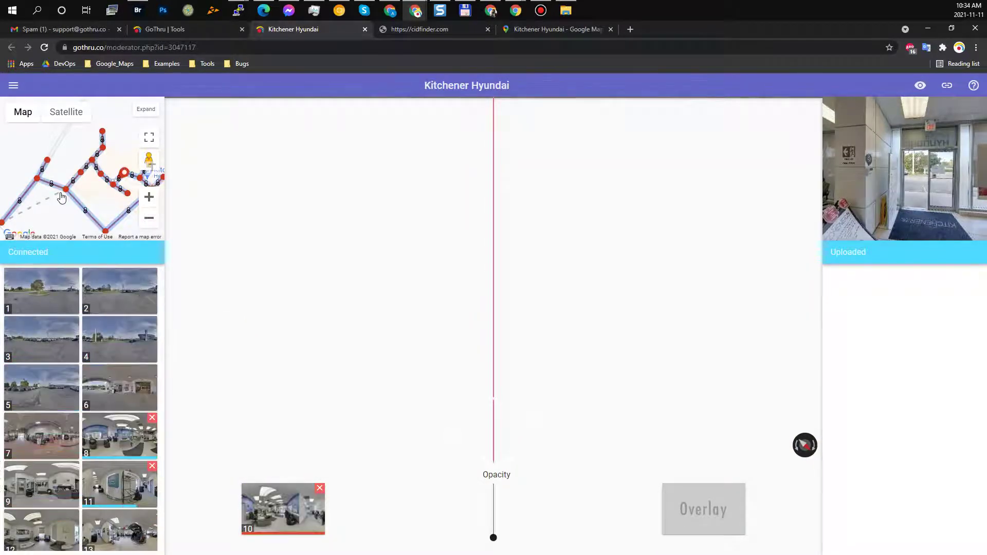
key("bracketright")
key("bracketright")
key("bracketright")
key("bracketright")
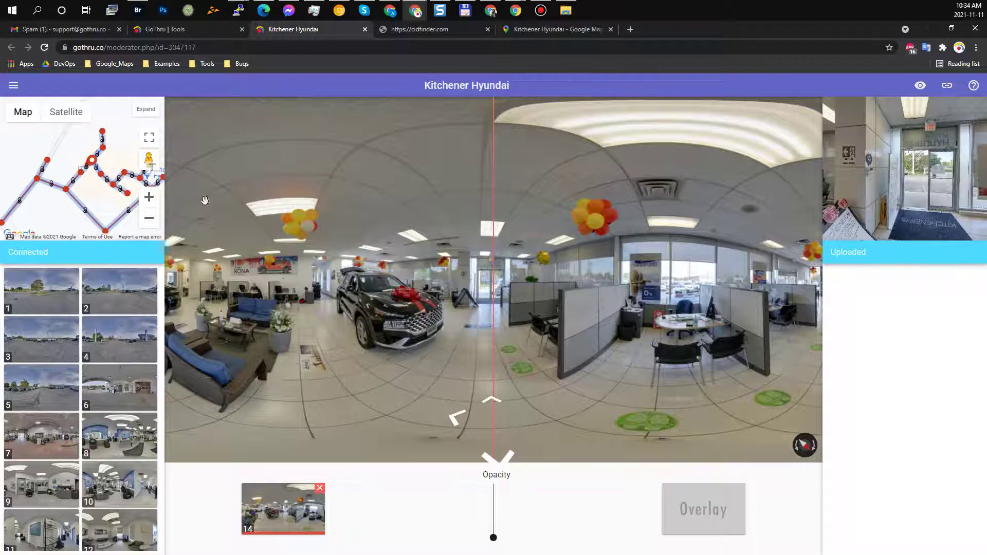
Step: Look around panoramas 14 and 17 for visible people, and move outside to panorama 4
left_click_drag(409, 246, 197, 216)
mouse_move(344, 242)
left_mouse_down()
mouse_move(247, 244)
mouse_move(562, 303)
mouse_move(425, 296)
left_mouse_up()
left_click(561, 303)
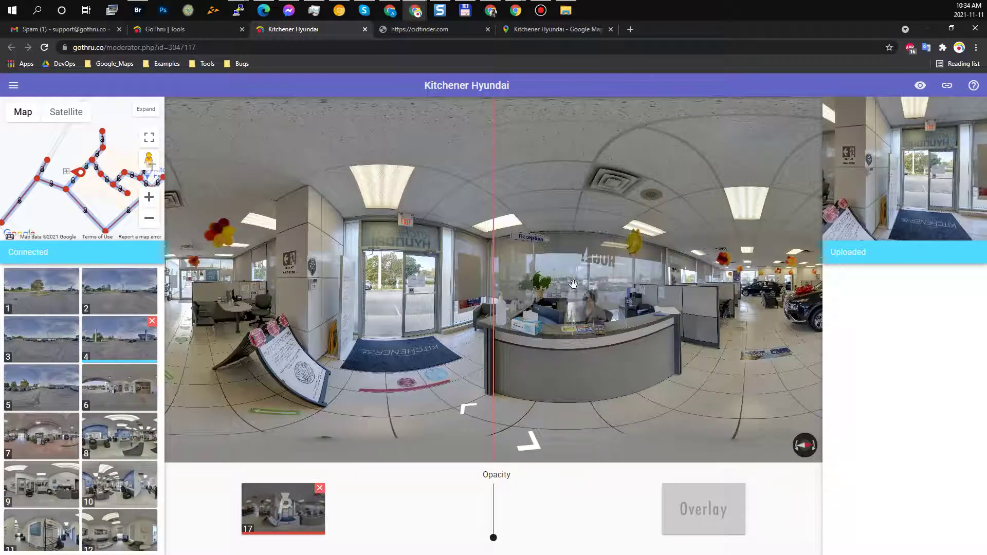
mouse_move(581, 293)
left_click_drag(599, 323, 518, 321)
left_click(517, 321)
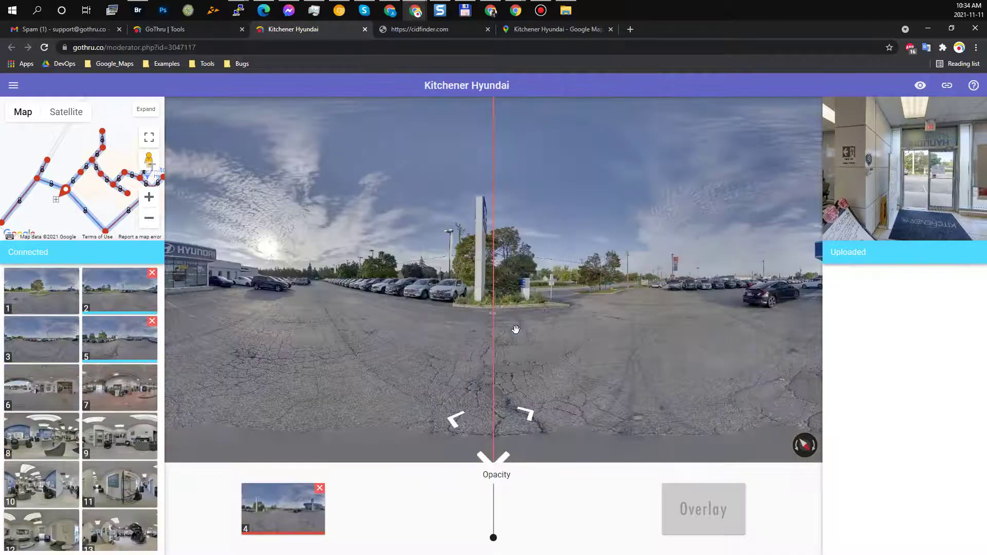
Step: Blur the licence plate of the black car parked near the dealership in panorama 4
left_click_drag(434, 308, 535, 322)
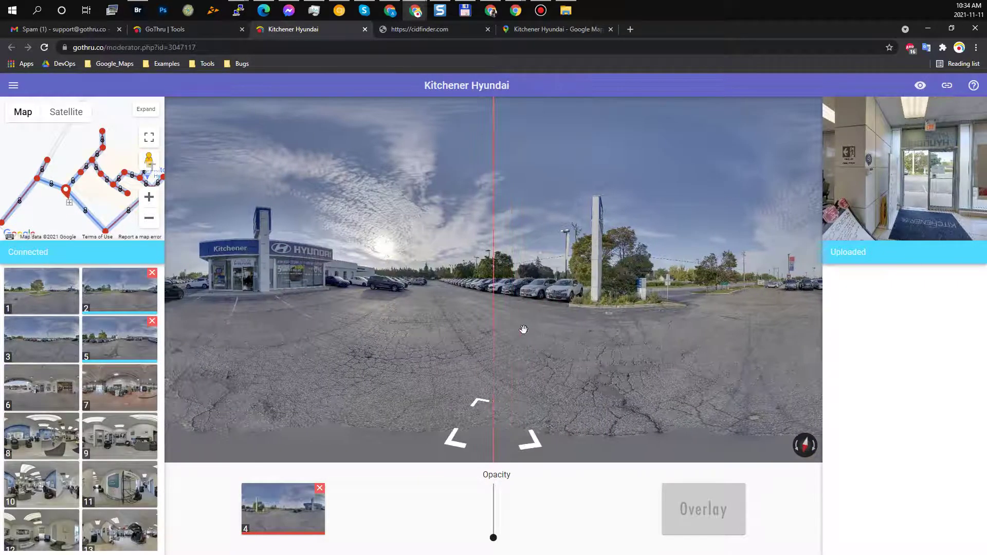
left_click_drag(433, 314, 528, 326)
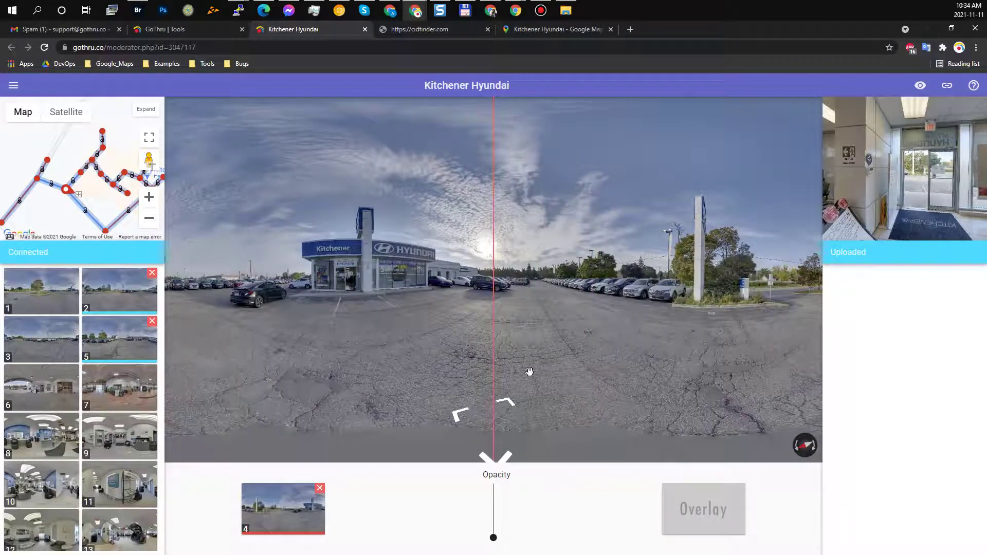
key("Left")
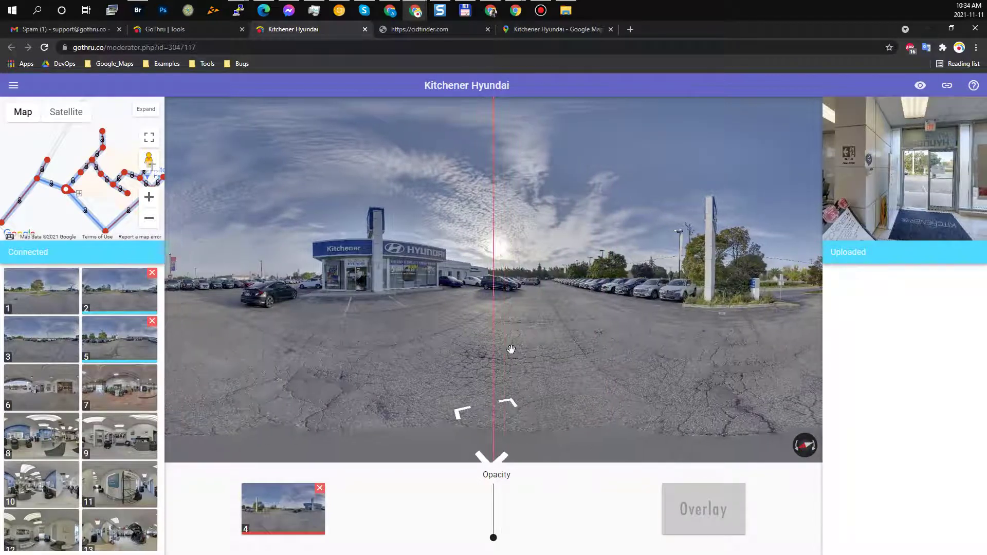
key("Right")
key("Left")
key("Right")
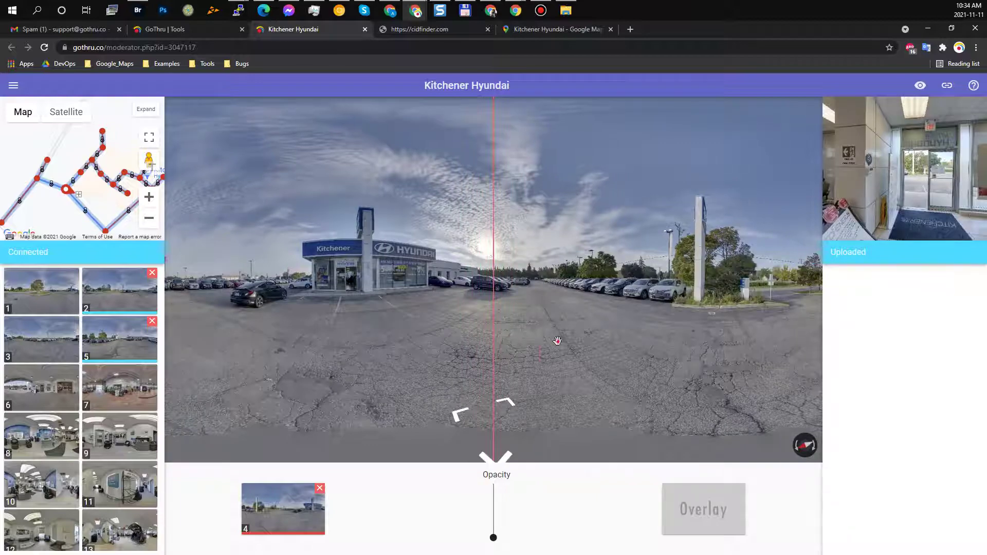
left_click_drag(557, 341, 500, 339)
left_click_drag(571, 340, 205, 309)
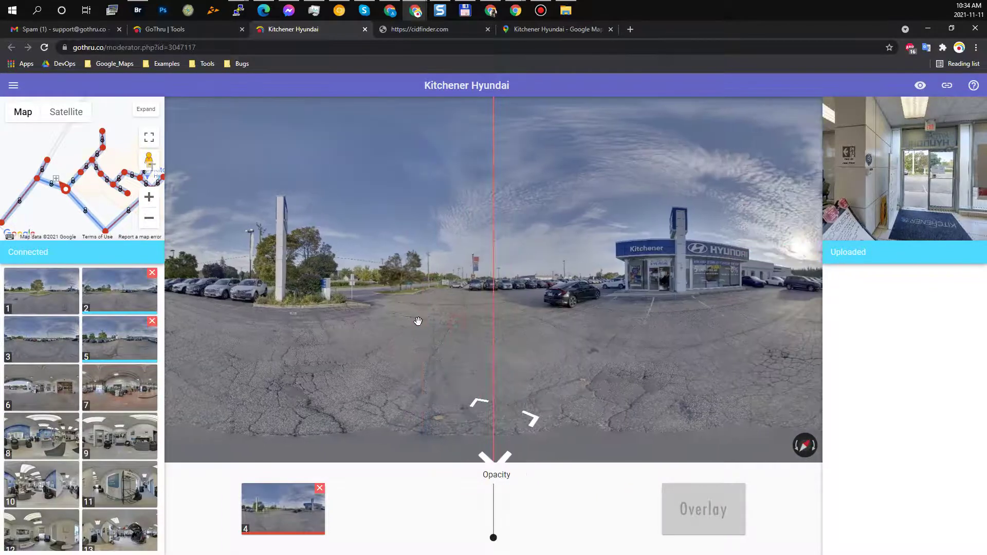
left_click_drag(423, 322, 450, 325)
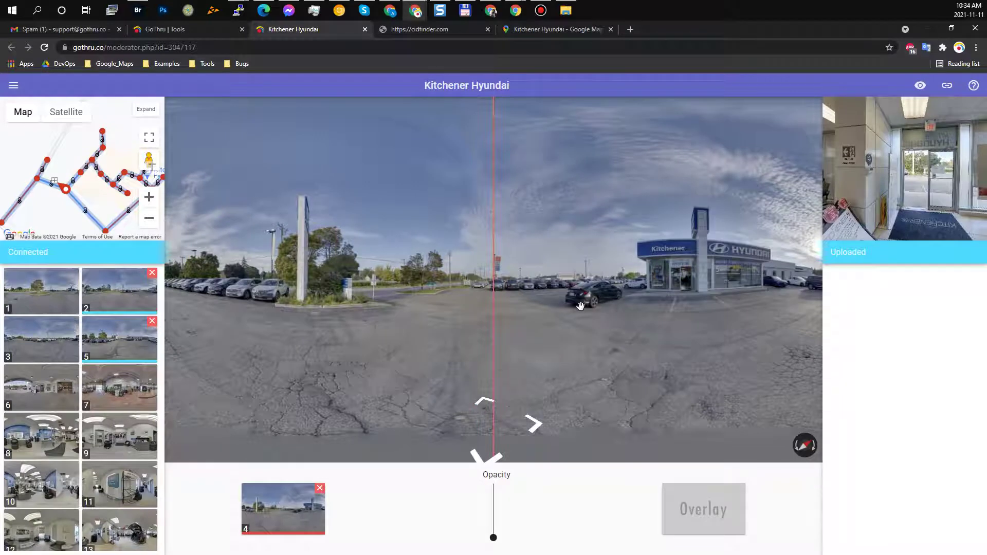
scroll(585, 296, "up", 3)
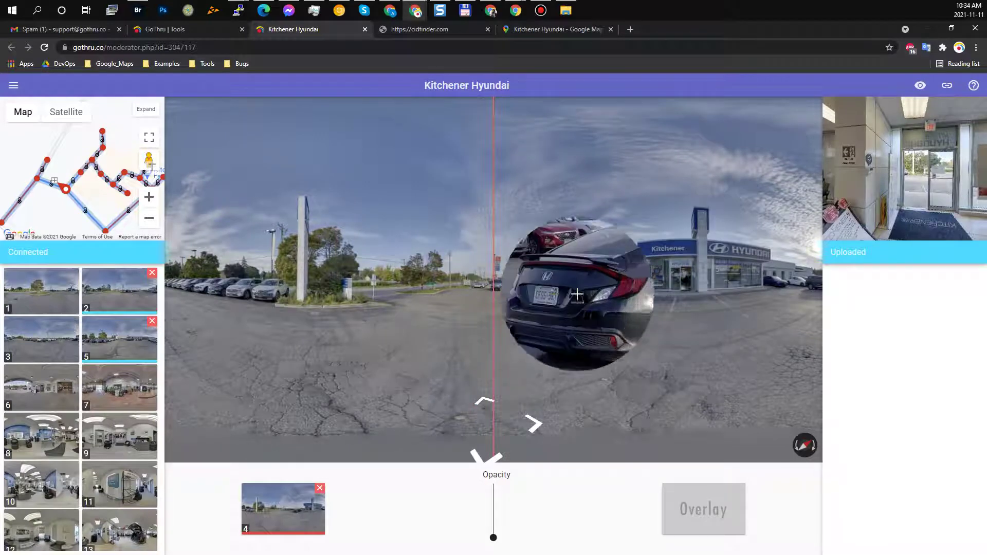
left_click_drag(569, 292, 575, 297)
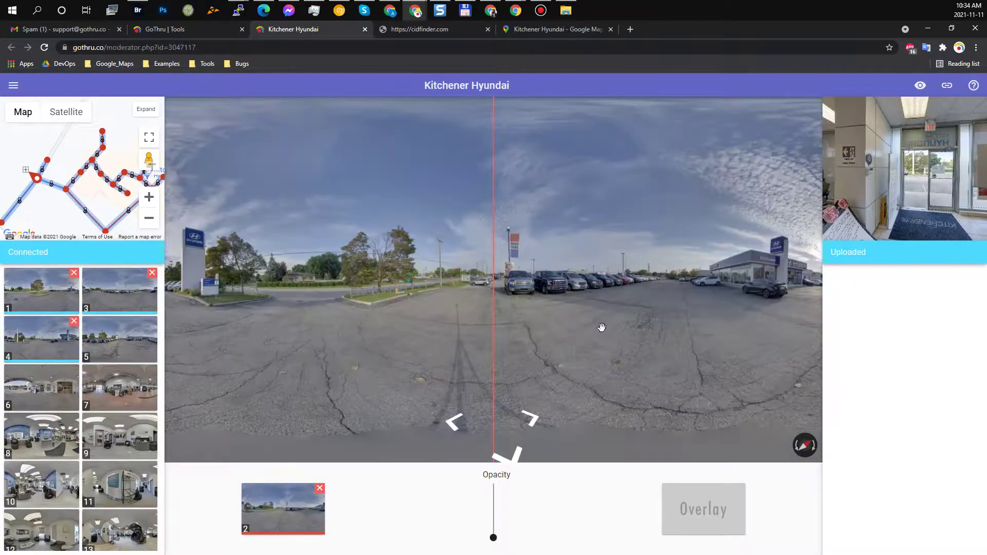
Step: Blur the licence plate of the black car beside the building in panorama 2
left_click_drag(602, 329, 439, 316)
scroll(613, 287, "up", 1)
scroll(623, 287, "up", 3)
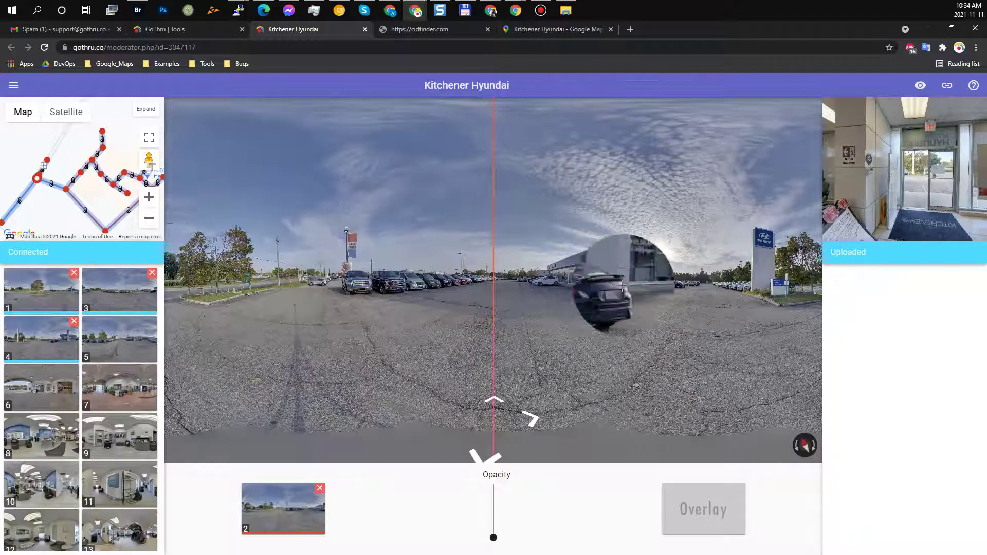
scroll(624, 287, "down", 4)
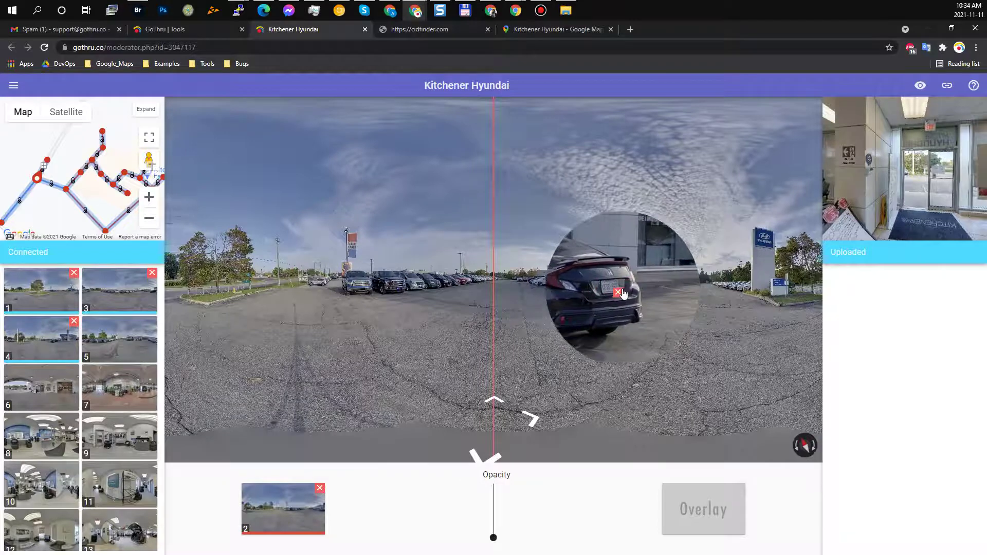
left_click_drag(558, 326, 415, 307)
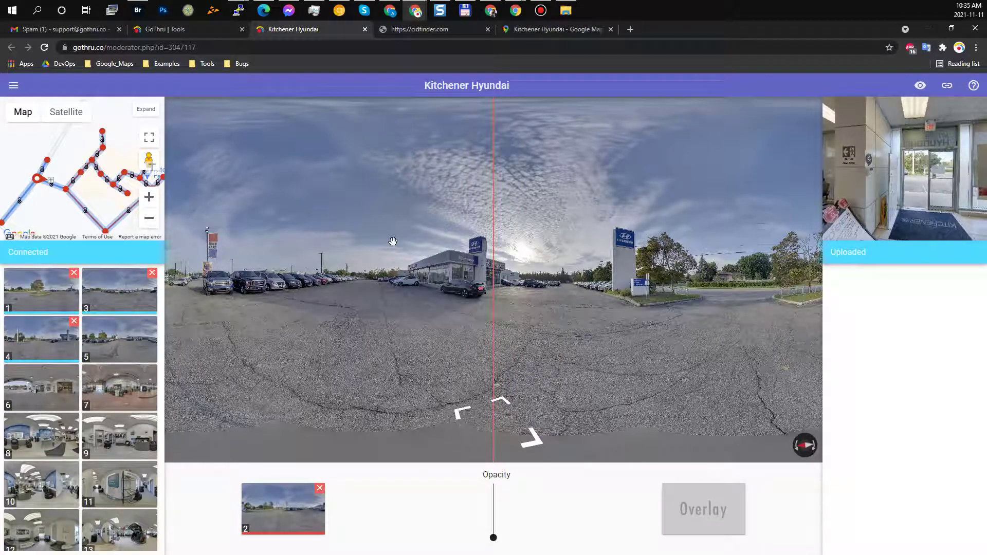
Step: Turn off blurring mode in panorama 2 and save the tour
key("b")
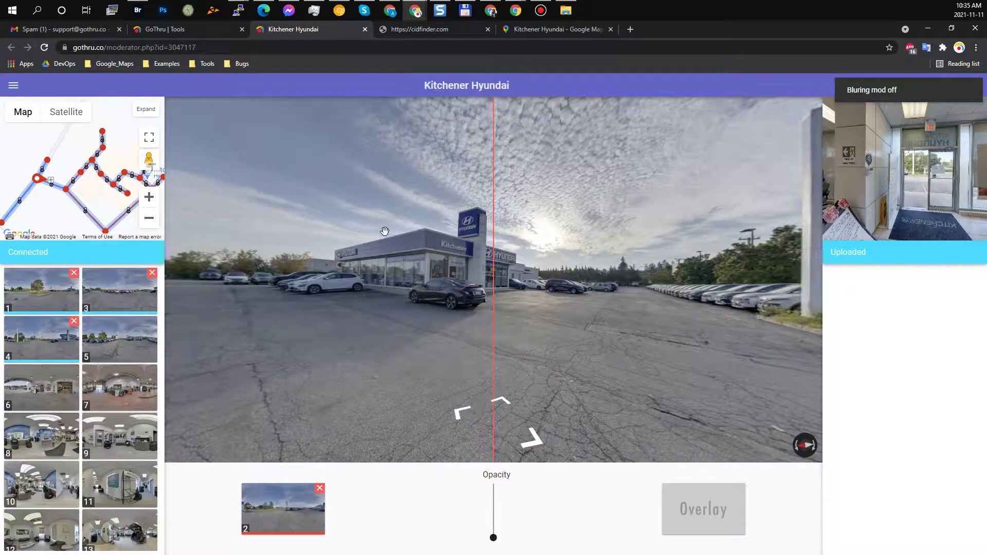
left_click_drag(367, 218, 519, 227)
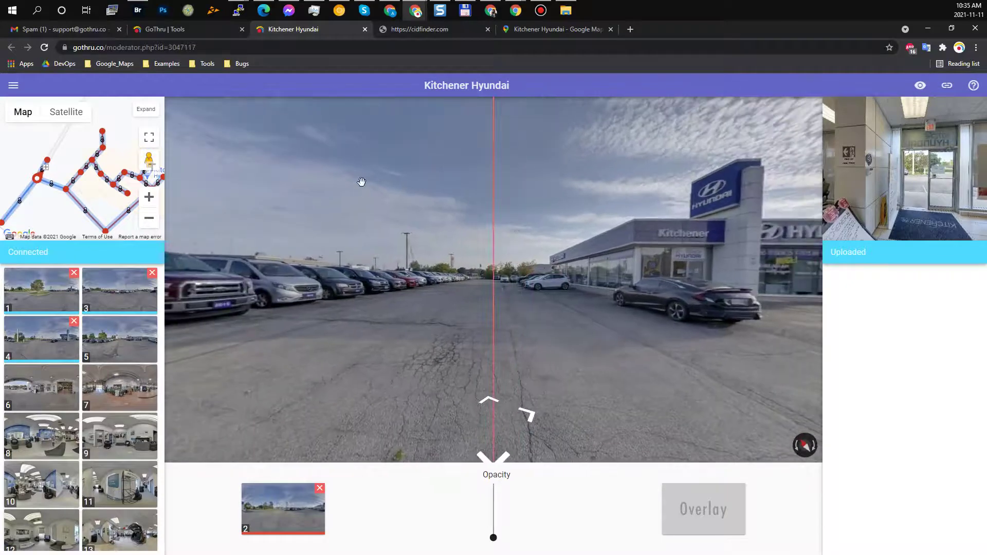
left_click(14, 85)
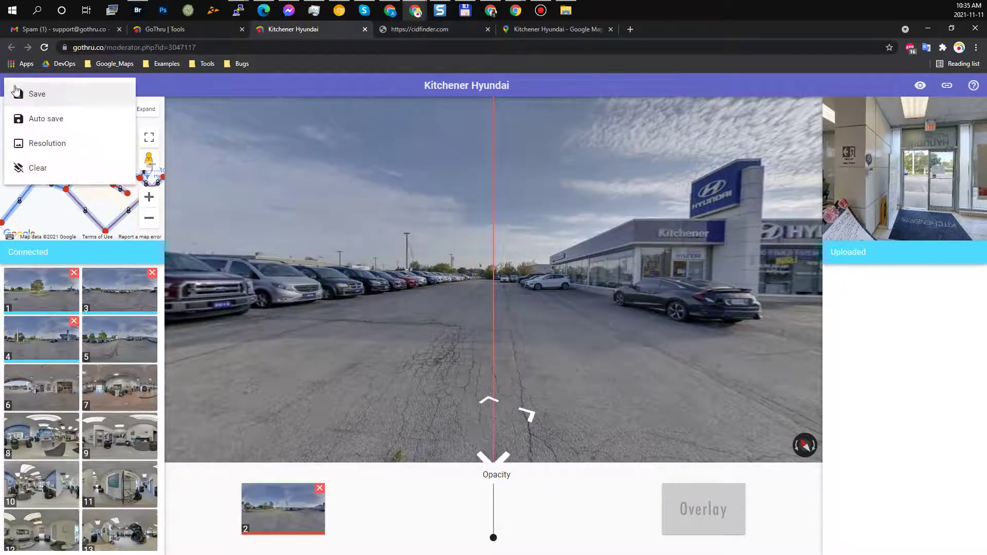
left_click(53, 101)
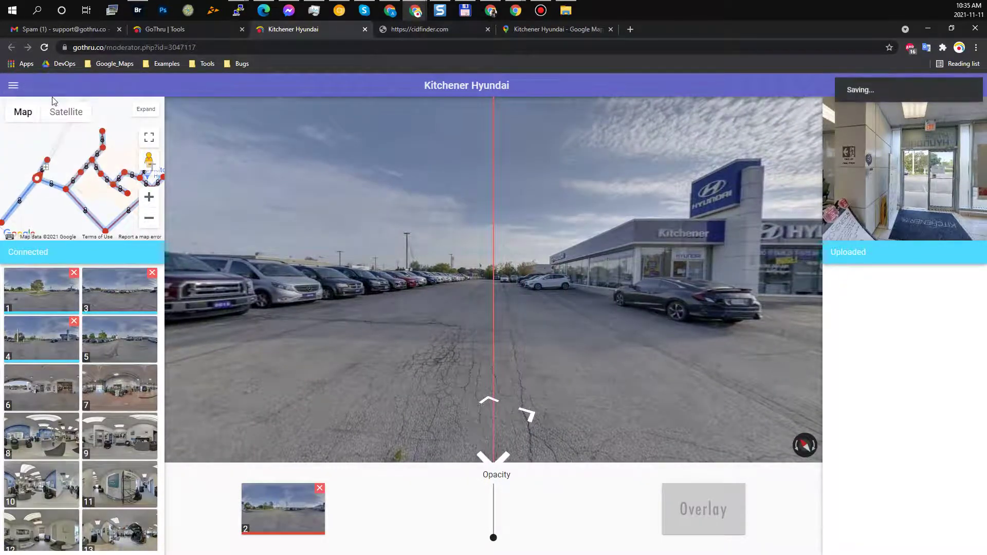
Step: Reload the tour's GoThru tools page and publish the Kitchener Hyundai tour to Google Street View
left_click(170, 30)
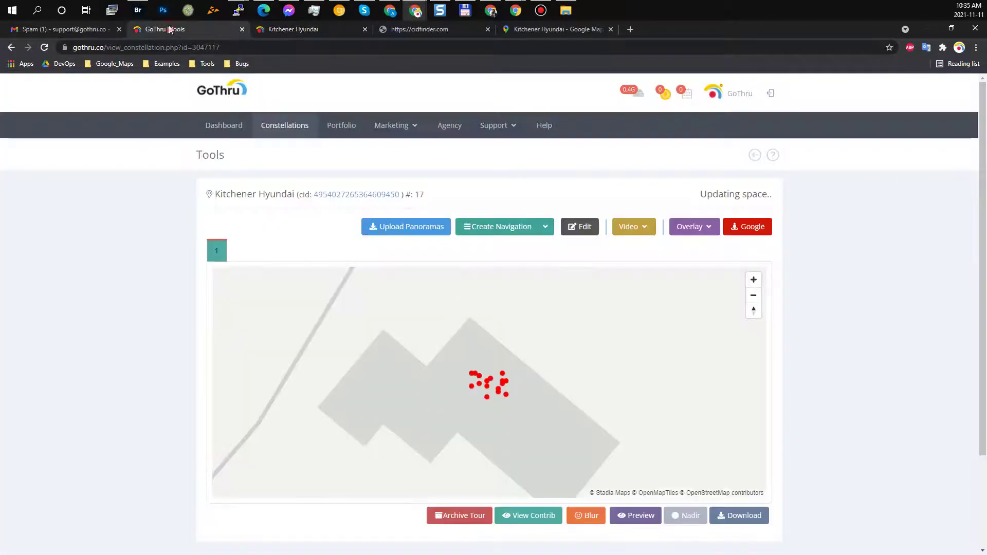
left_click(45, 48)
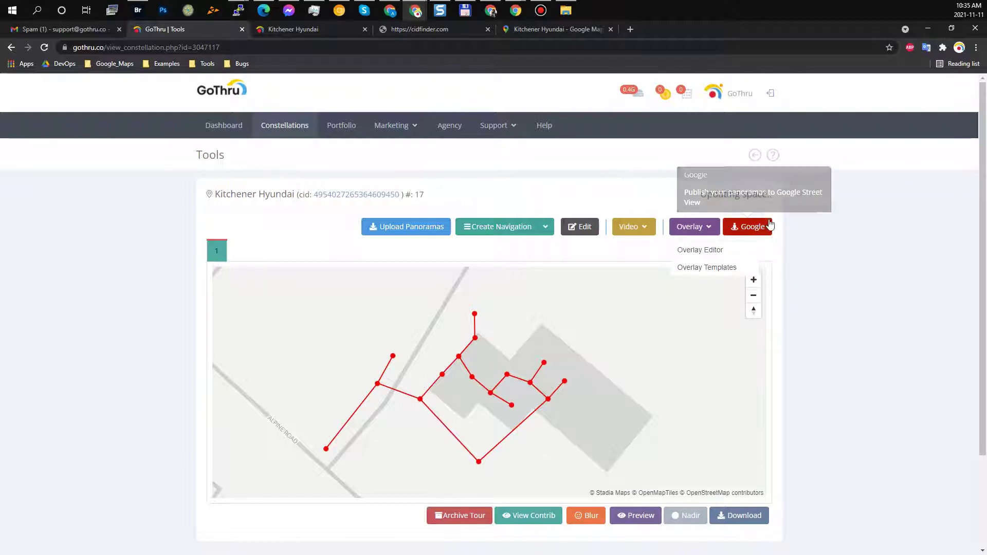
left_click(755, 228)
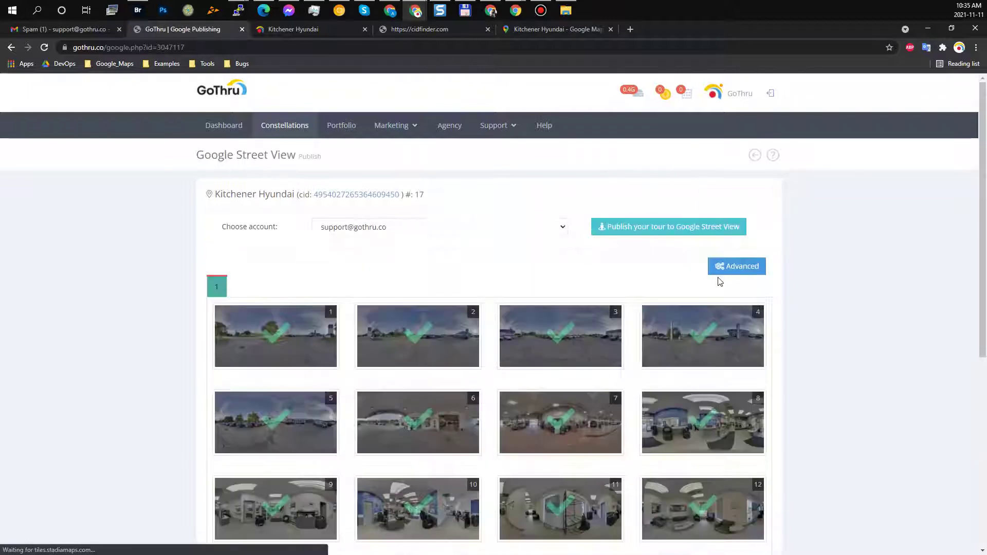
left_click(687, 236)
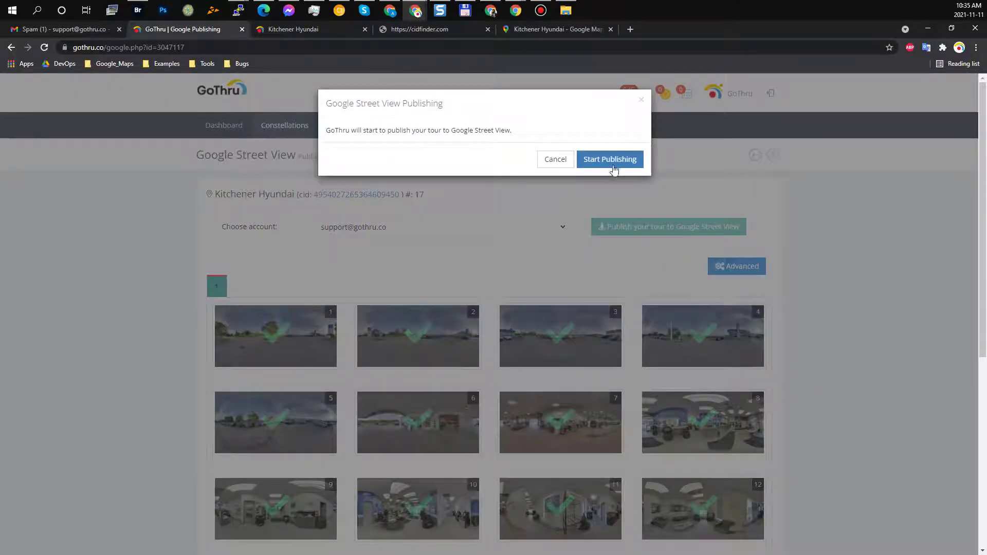
left_click(613, 169)
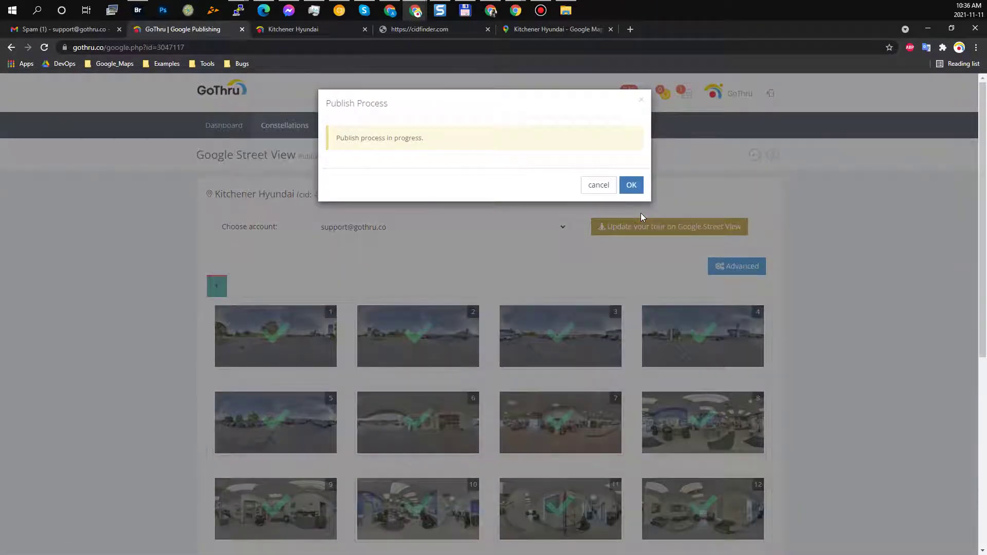
left_click(631, 186)
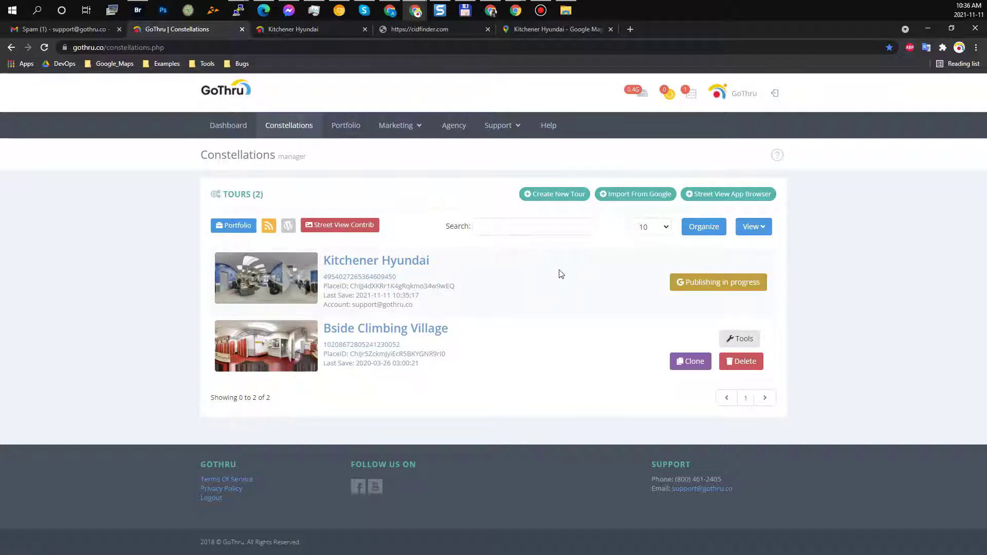
Step: Check the publishing progress of the Kitchener Hyundai tour
left_click(702, 286)
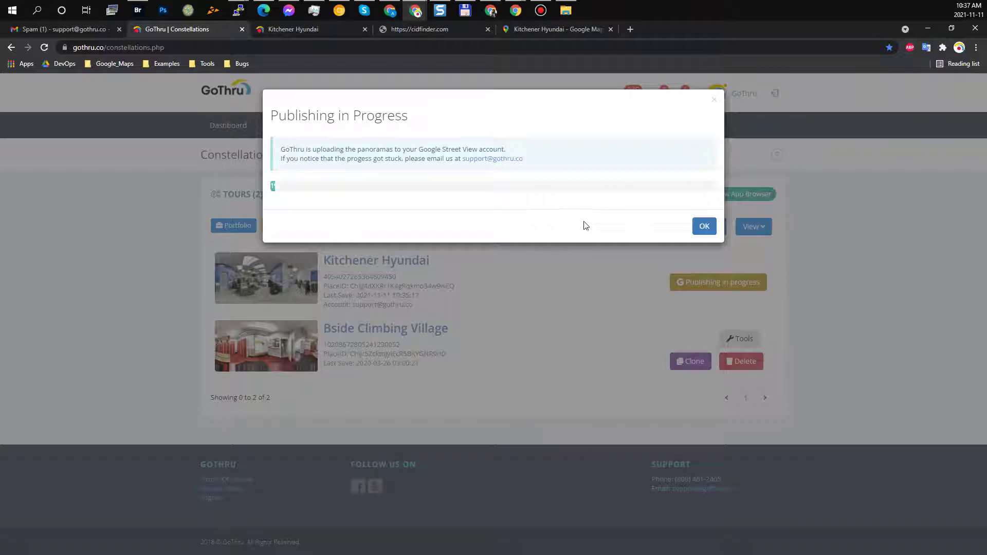
left_click(701, 228)
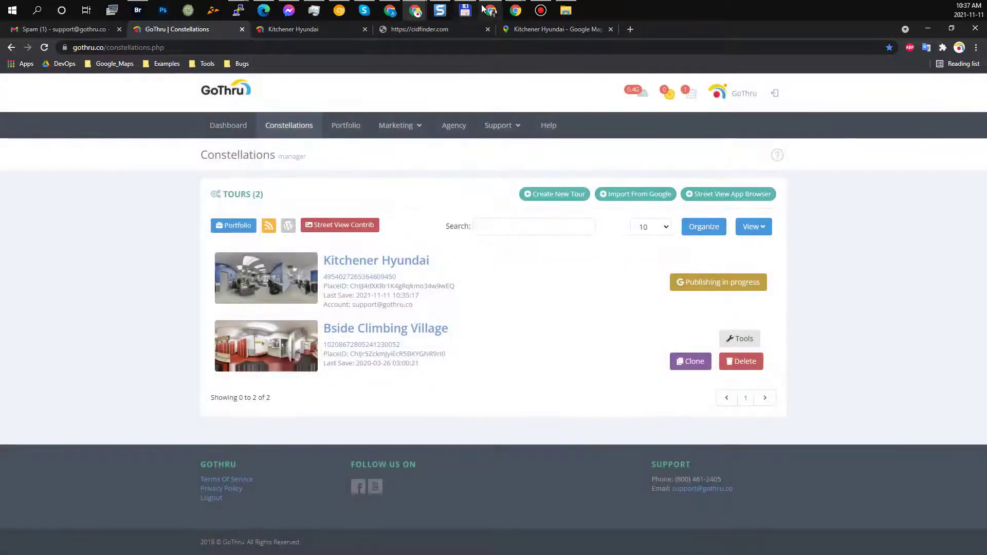
left_click(492, 13)
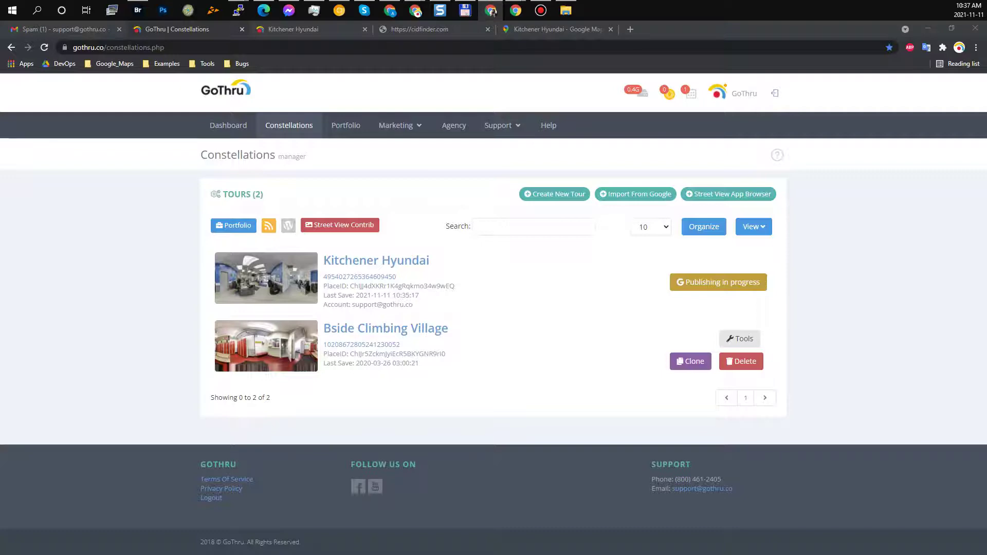
left_click(755, 282)
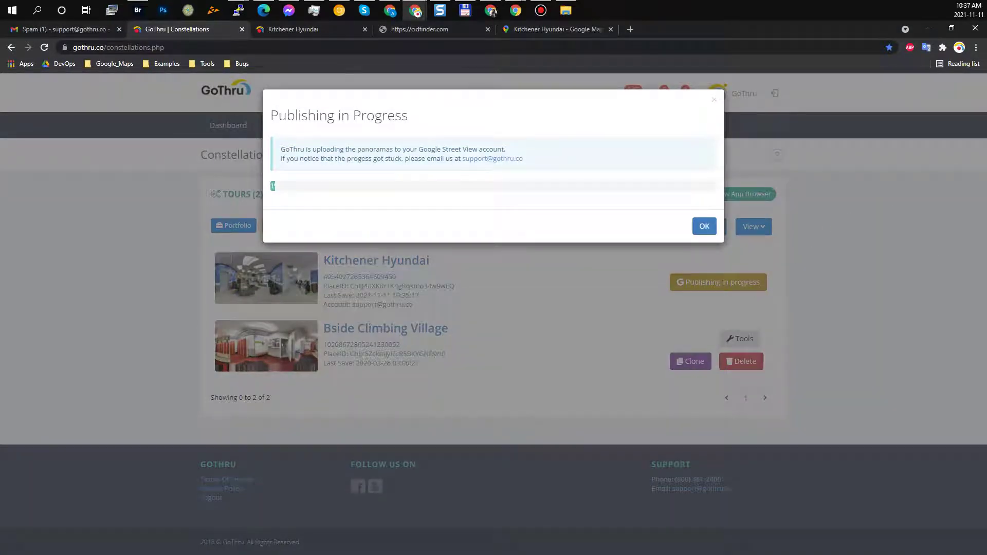
Step: Switch to the other account's browser window and examine the Street View publish status map of its Kitchener Hyundai tour
left_click(490, 10)
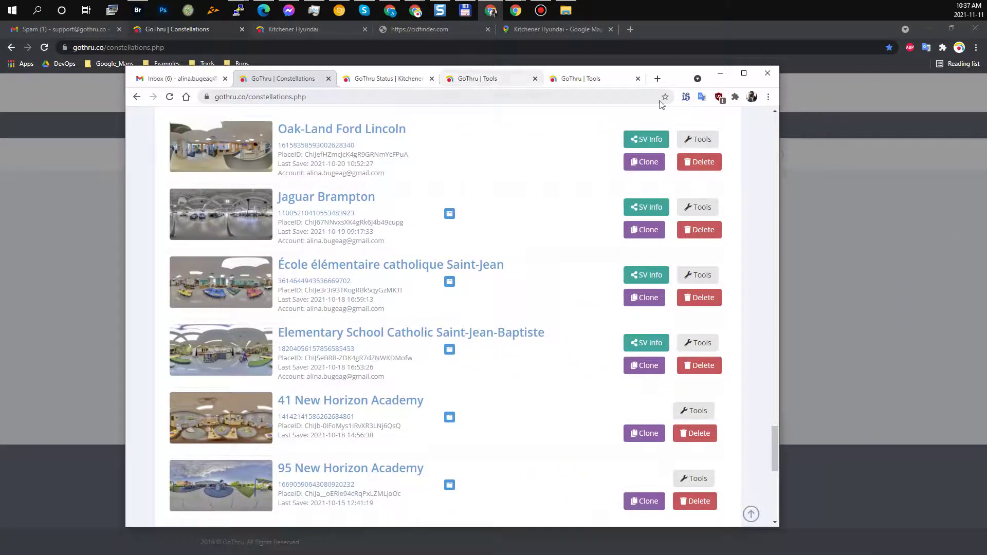
left_click(744, 72)
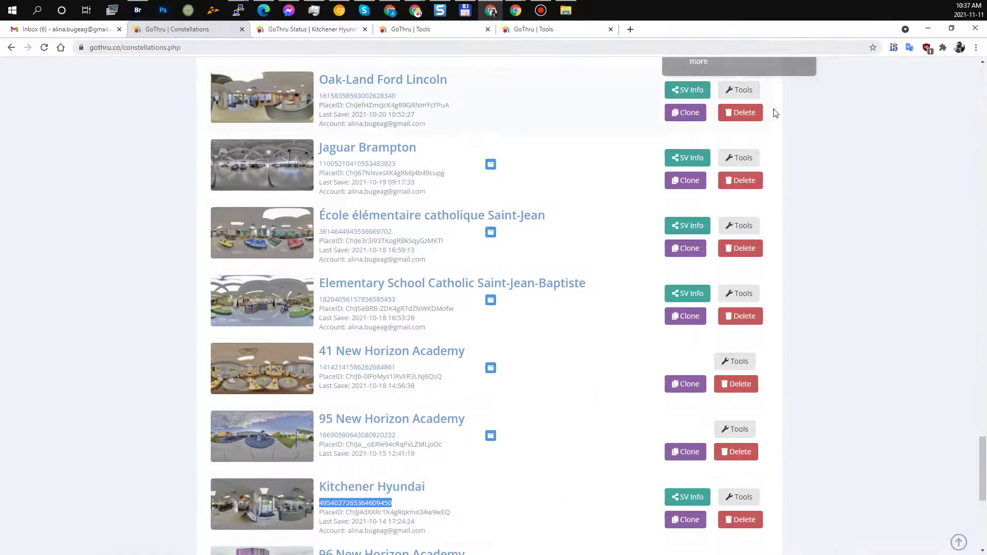
scroll(591, 350, "down", 3)
left_click(959, 47)
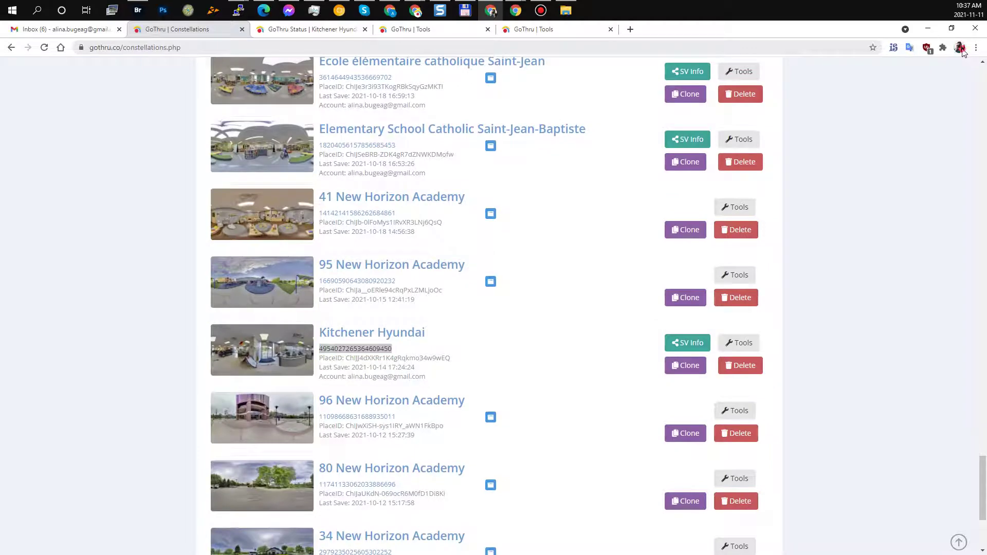
left_click(807, 92)
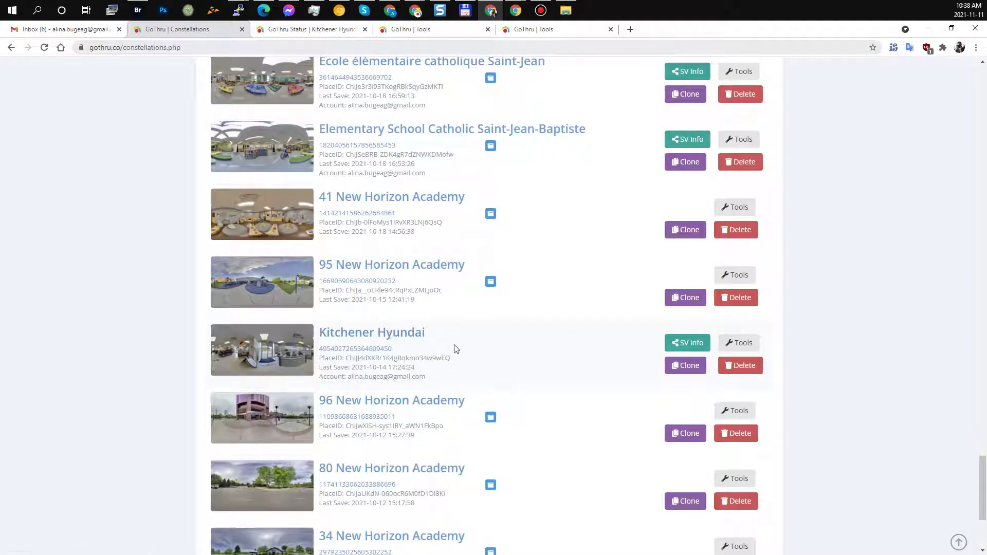
scroll(463, 330, "down", 1)
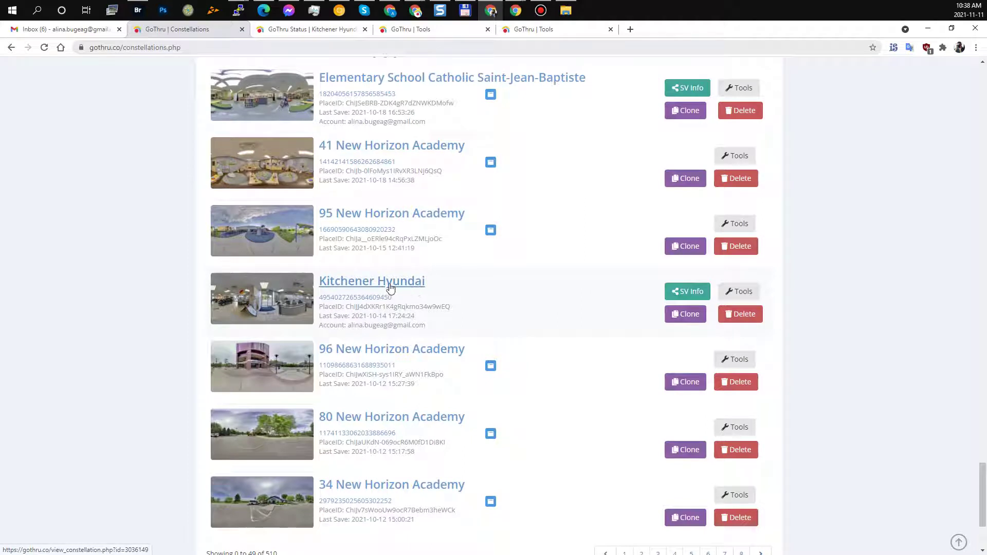
left_click(689, 291)
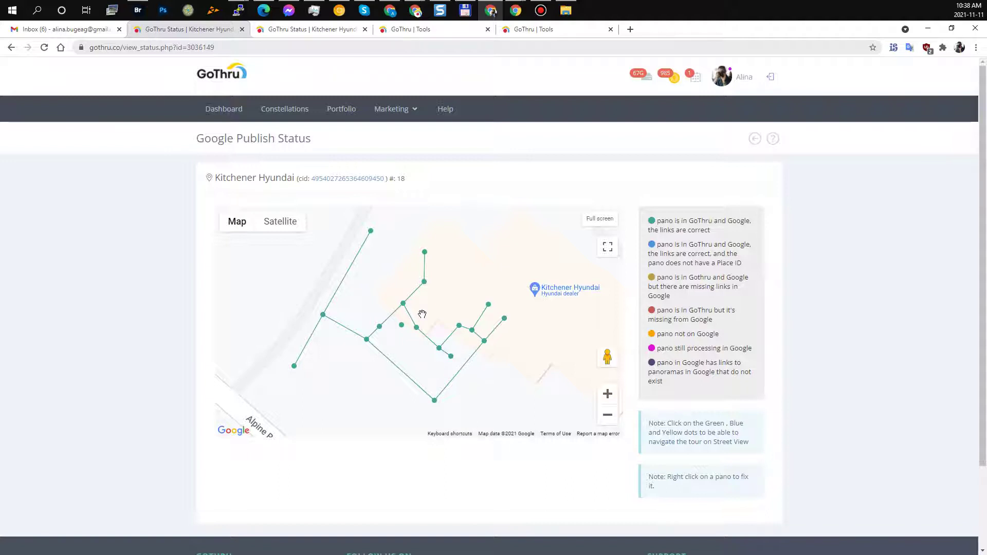
mouse_move(447, 249)
left_mouse_down()
mouse_move(466, 268)
mouse_move(452, 250)
left_mouse_up()
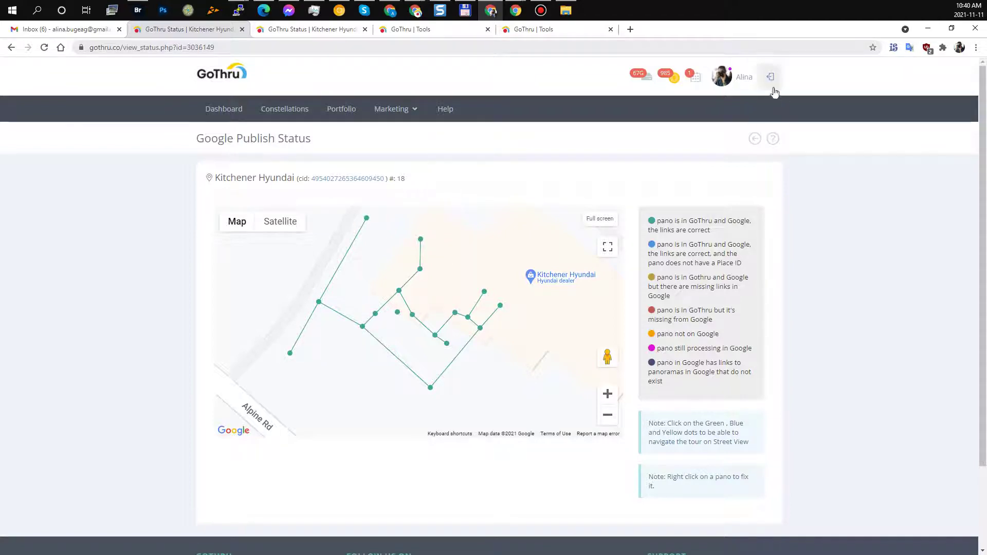
Step: Return to the first account's browser window, check the tour's upload progress and dismiss the progress dialog
left_click_drag(740, 35, 986, 154)
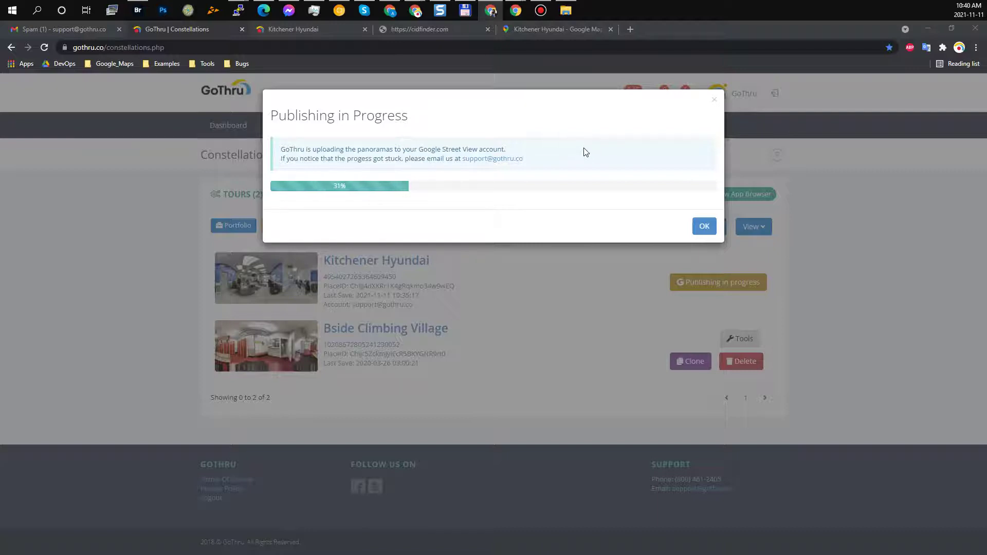
left_click(703, 233)
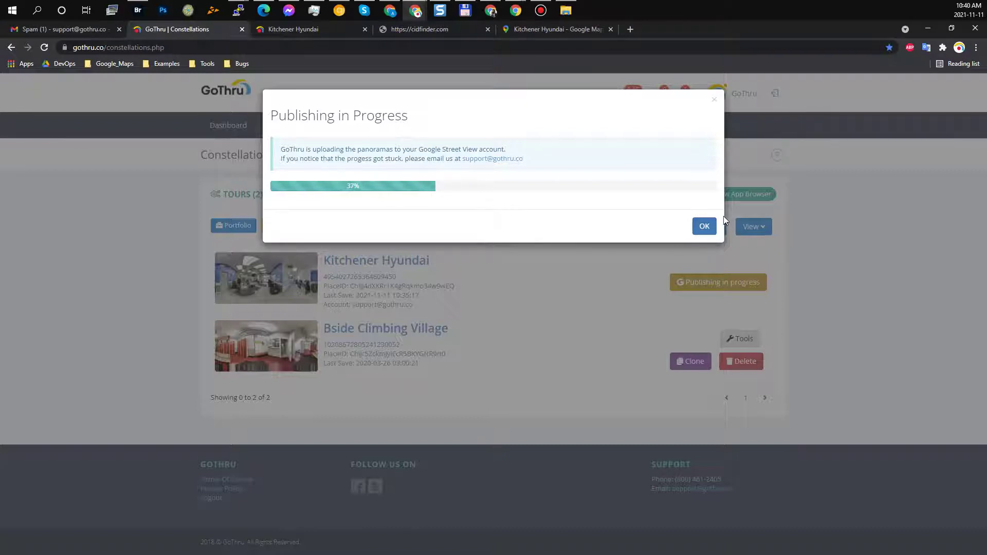
left_click(704, 227)
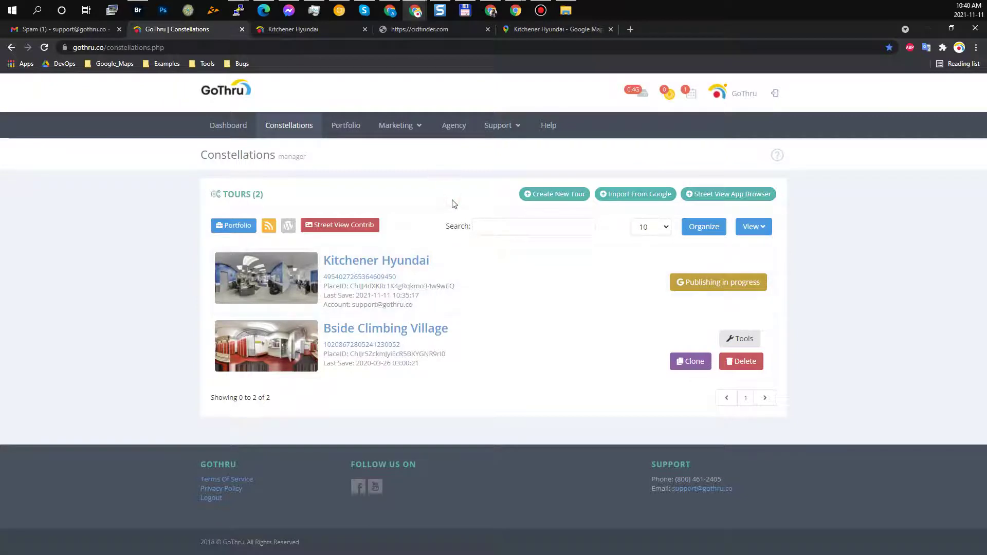
Step: Open Kitchener Hyundai's Google Maps listing and look through its photo categories, including Street View & 360°
middle_click(388, 279)
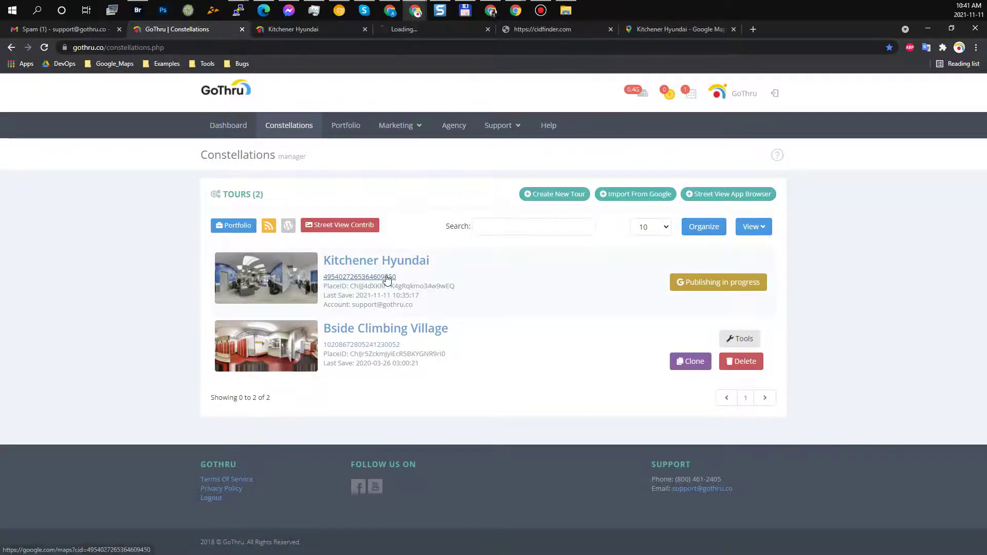
left_click(416, 32)
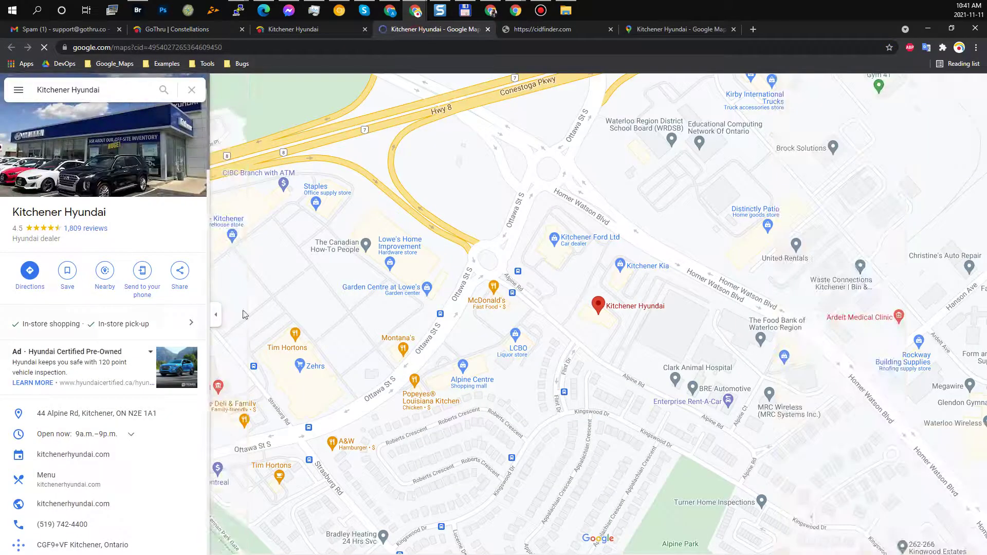
scroll(130, 323, "down", 8)
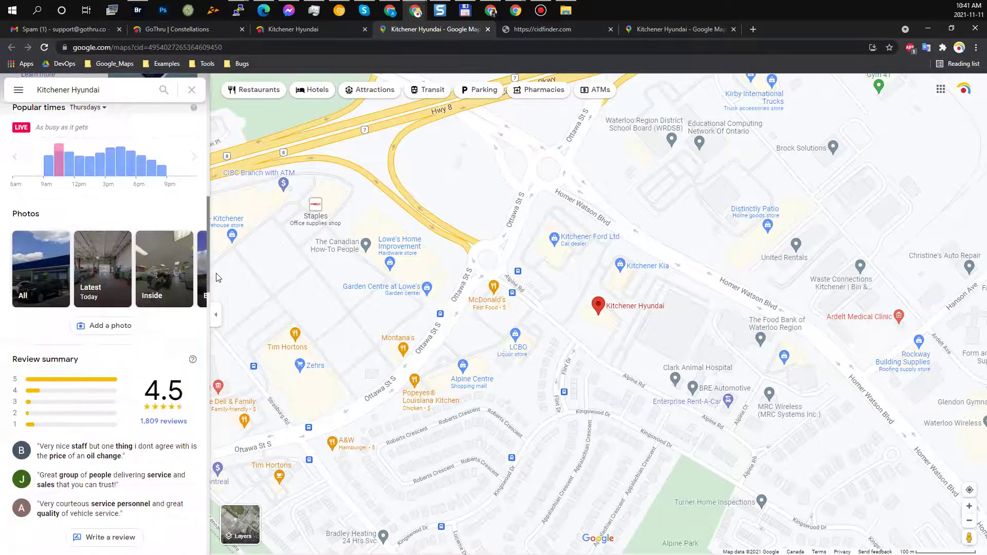
left_click(194, 268)
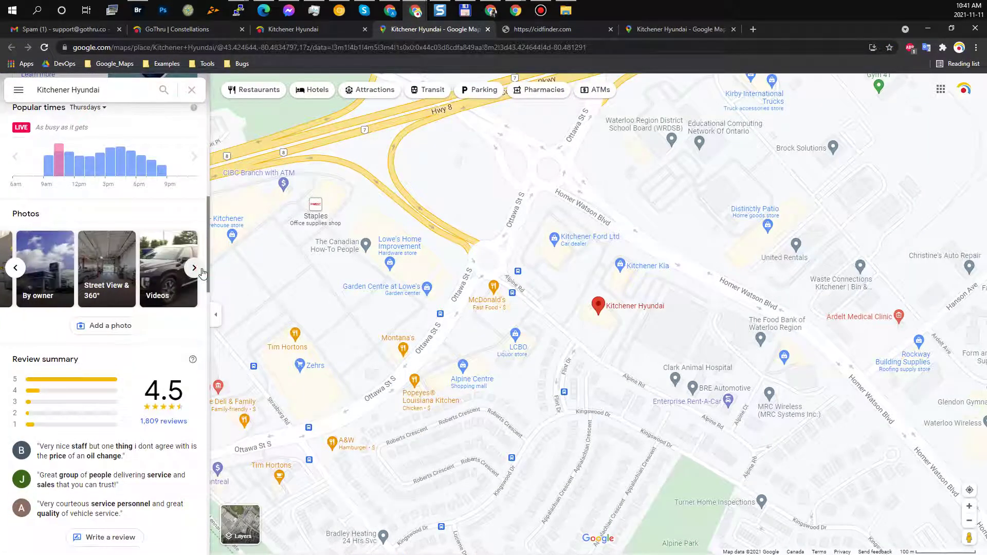
left_click(12, 273)
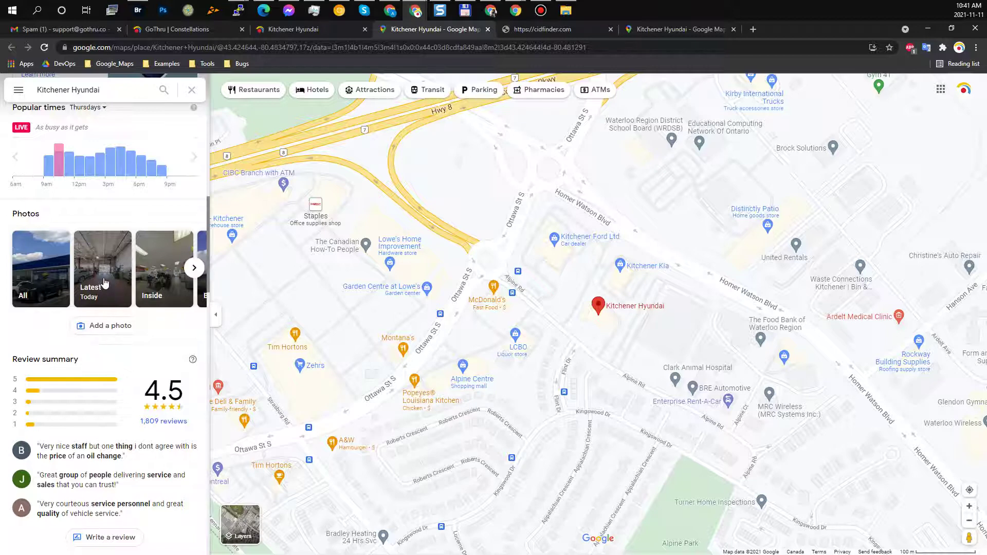
left_click(193, 269)
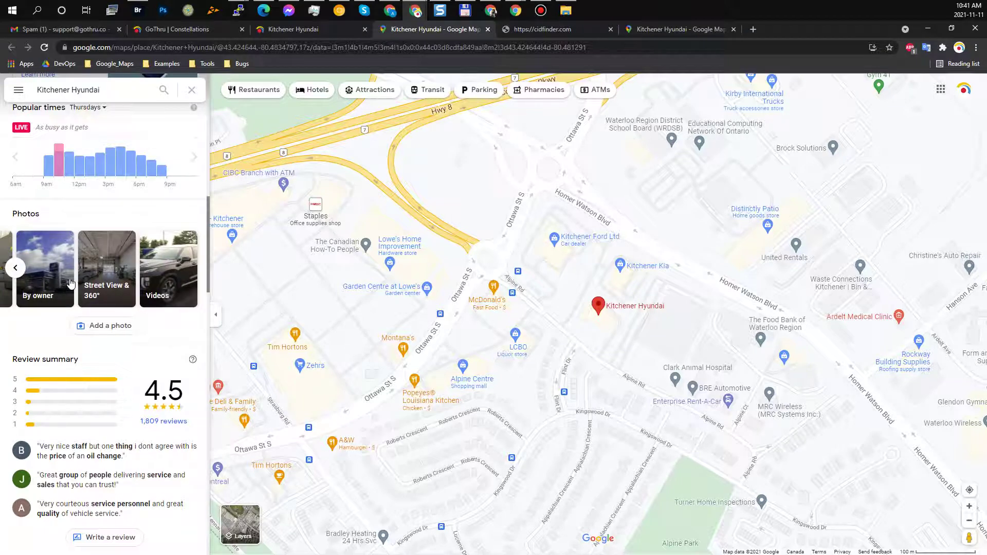
Step: Close the Kitchener Hyundai tour editor and check the tour's publishing progress again in the Constellations manager
left_click(265, 31)
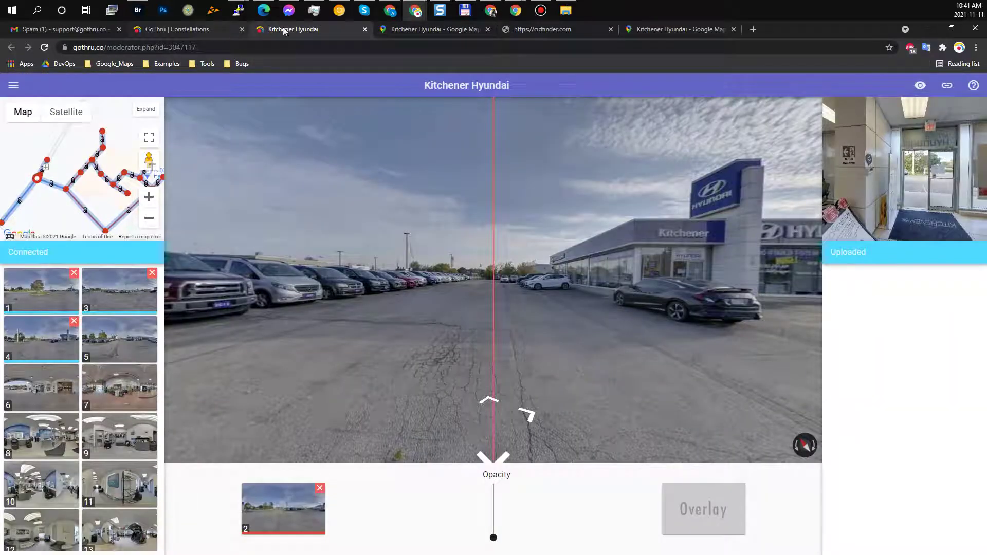
key("ctrl+w")
left_click(221, 32)
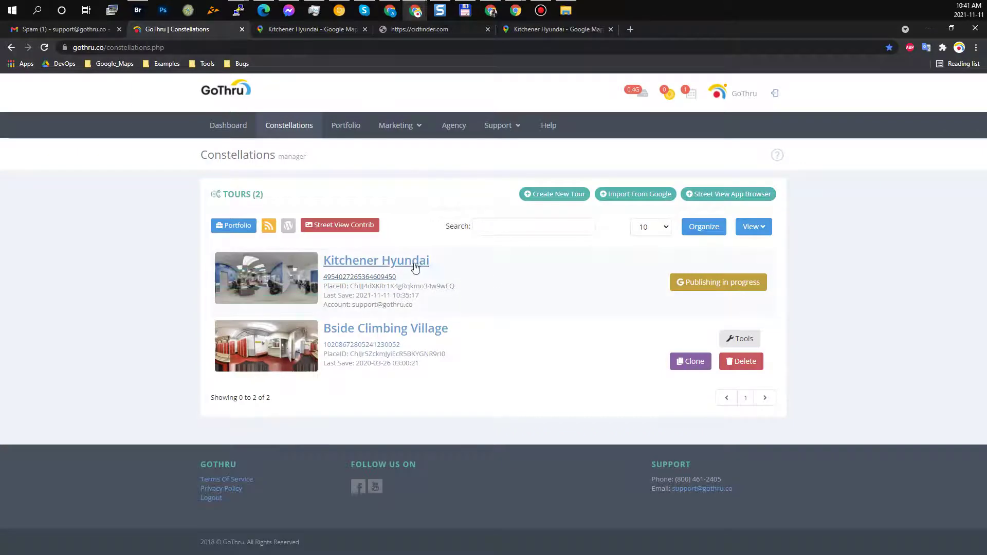
left_click(729, 285)
left_click(704, 227)
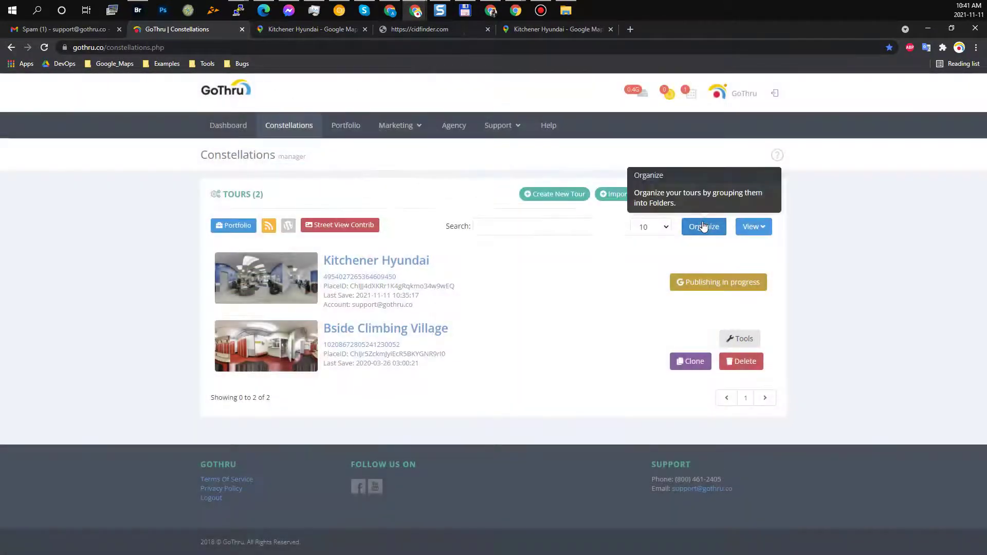
Step: Switch to the other account's browser window and open the Google Street View publishing page of the Parkway Ford Sales Ltd tour
left_click(754, 226)
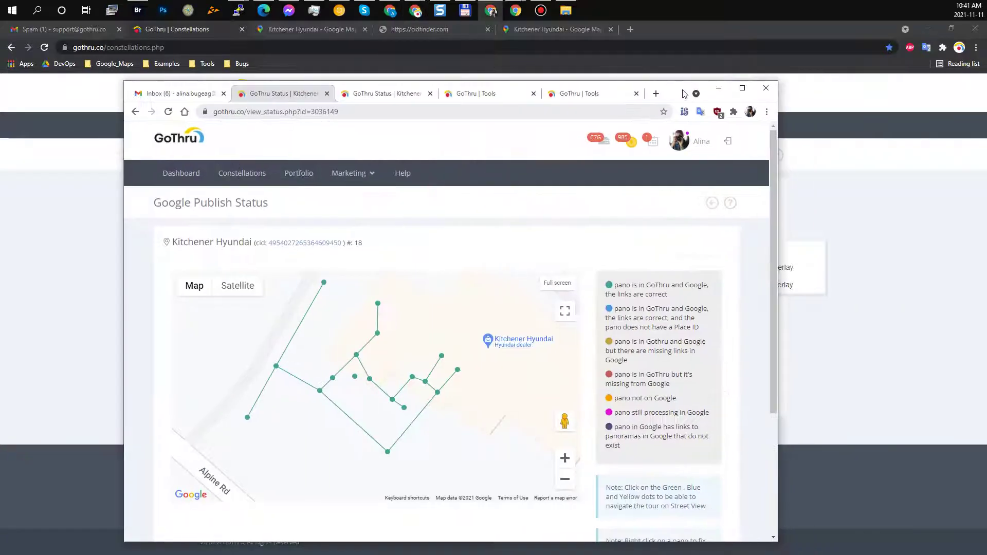
double_click(743, 89)
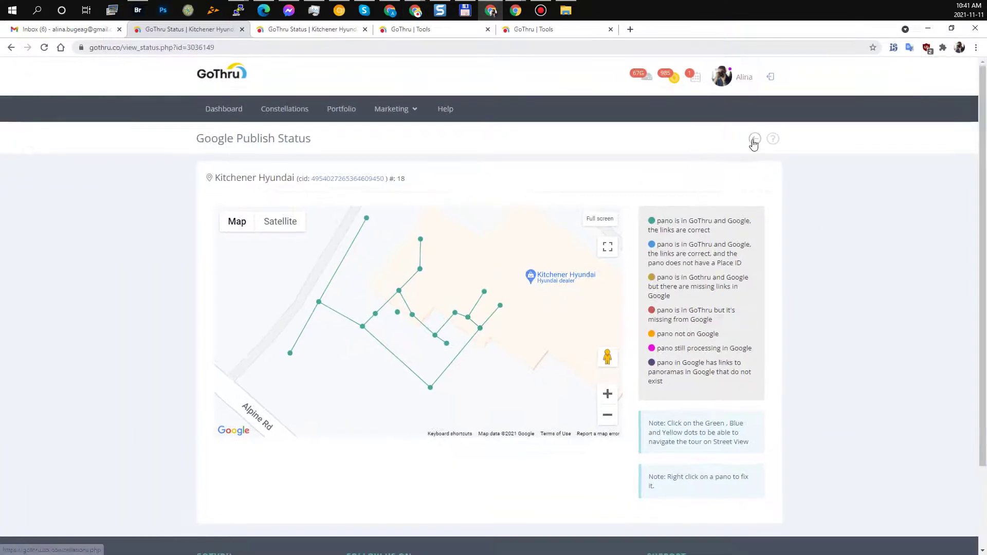
left_click(755, 139)
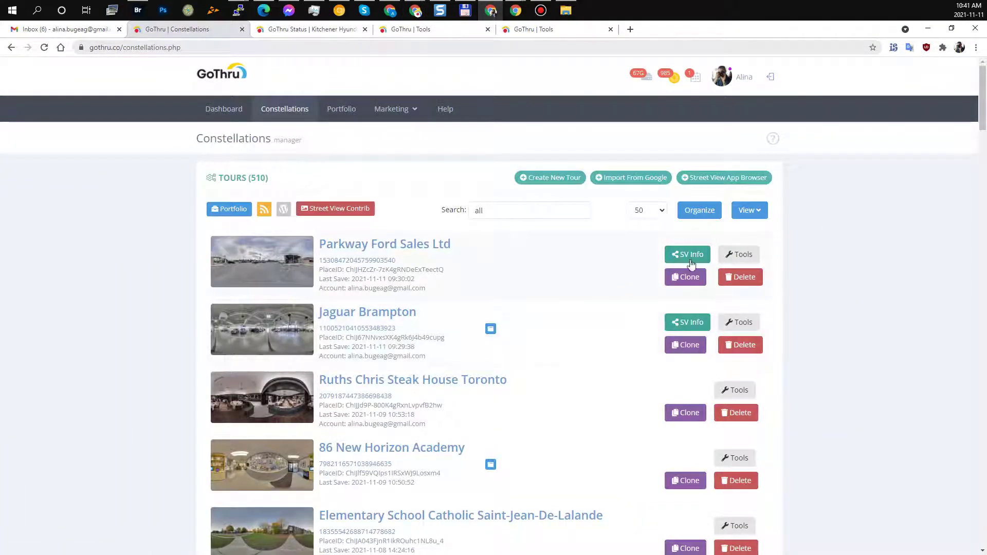
left_click(739, 255)
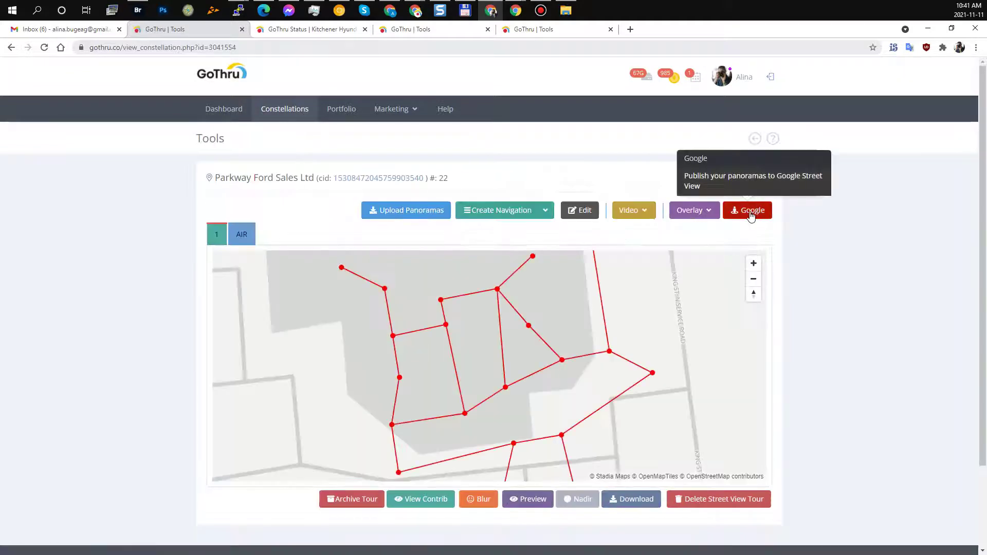
left_click(754, 210)
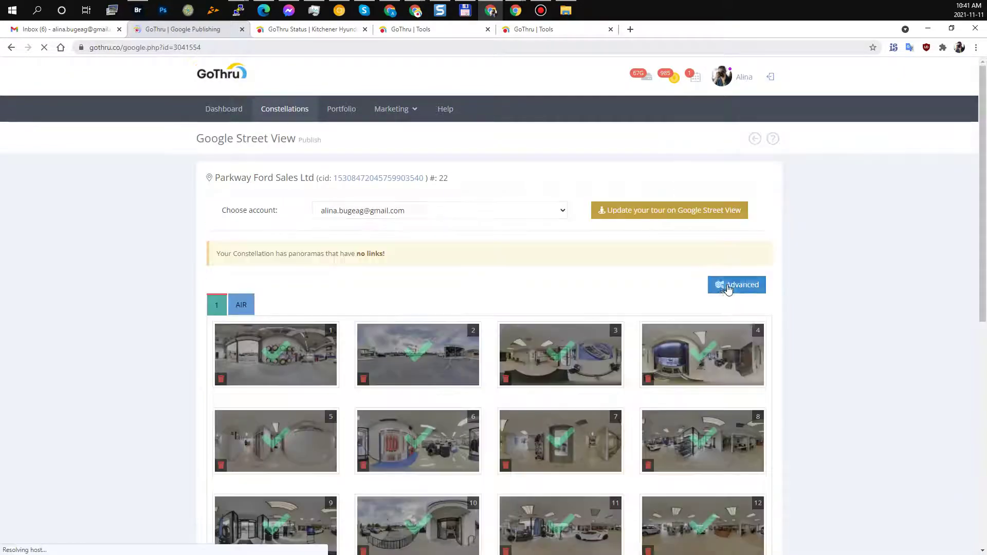
Step: Clear the check marks on all level 1 panoramas of the Parkway Ford Sales Ltd tour except panorama 11
scroll(282, 364, "down", 2)
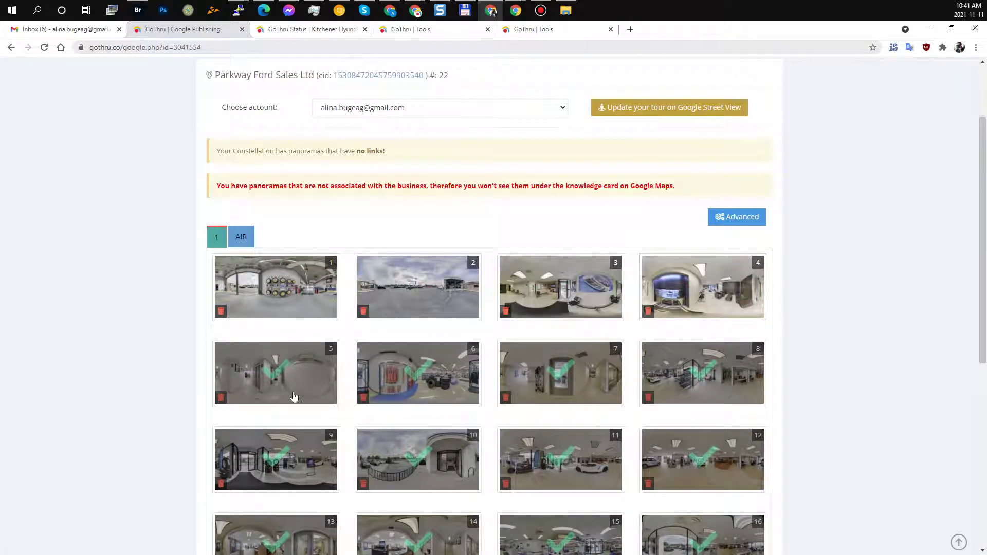
scroll(487, 380, "down", 6)
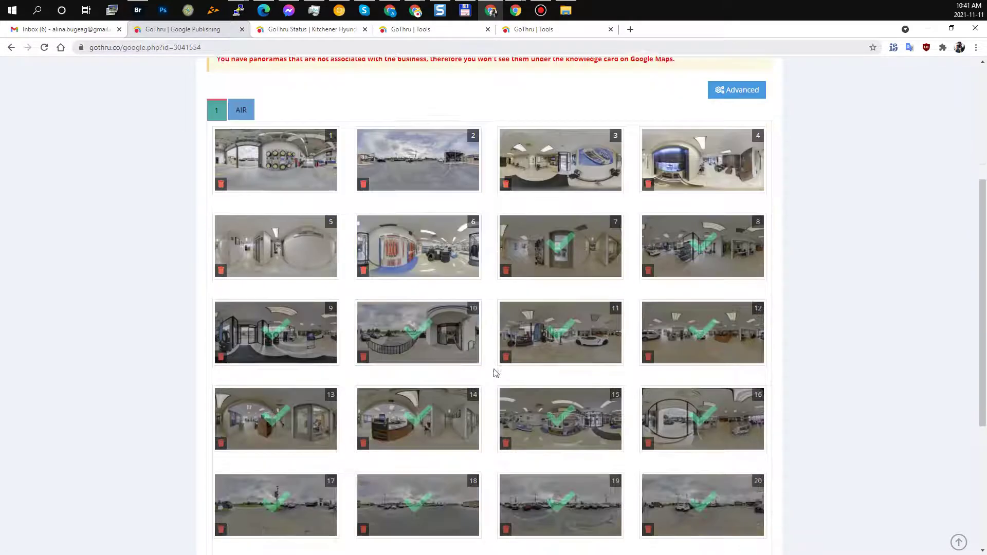
scroll(355, 206, "up", 4)
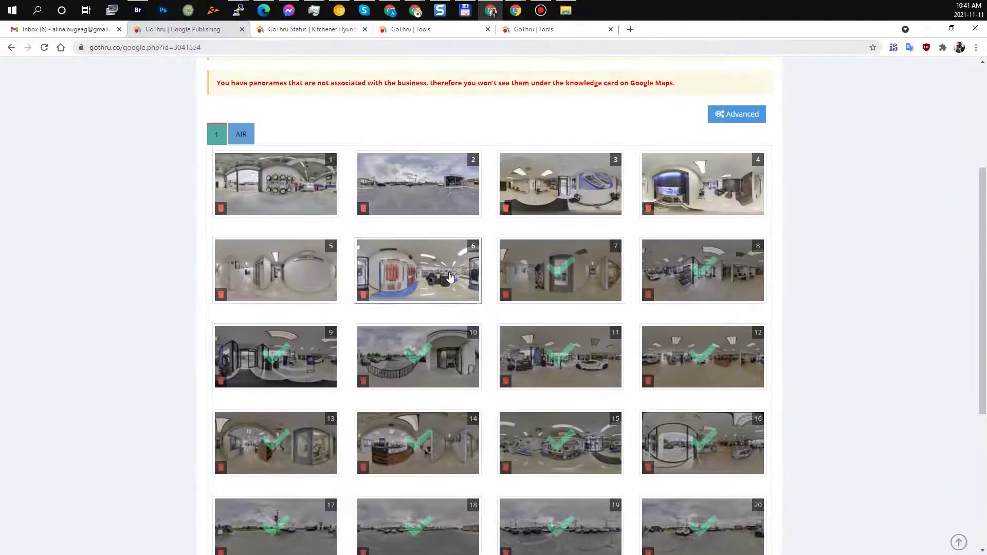
scroll(568, 288, "up", 4)
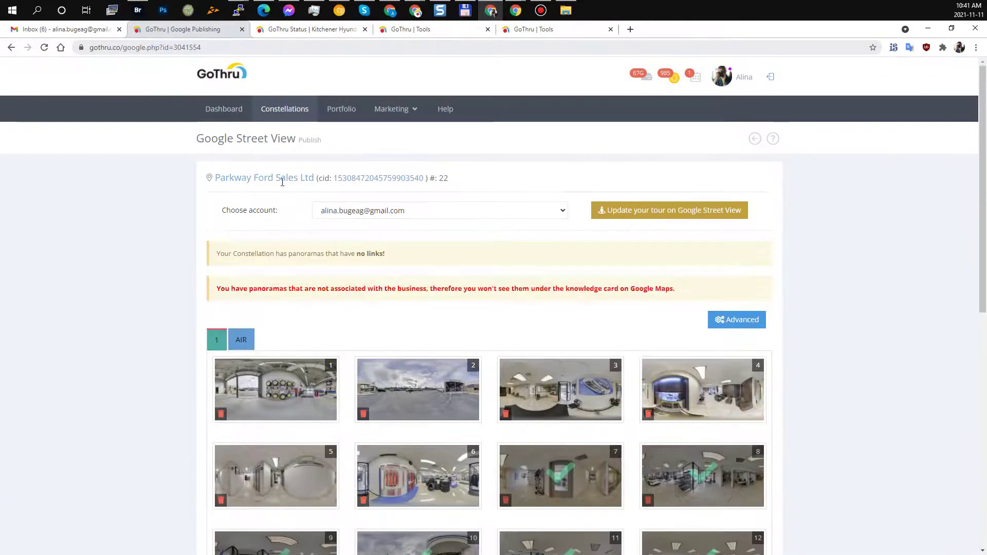
scroll(311, 240, "down", 2)
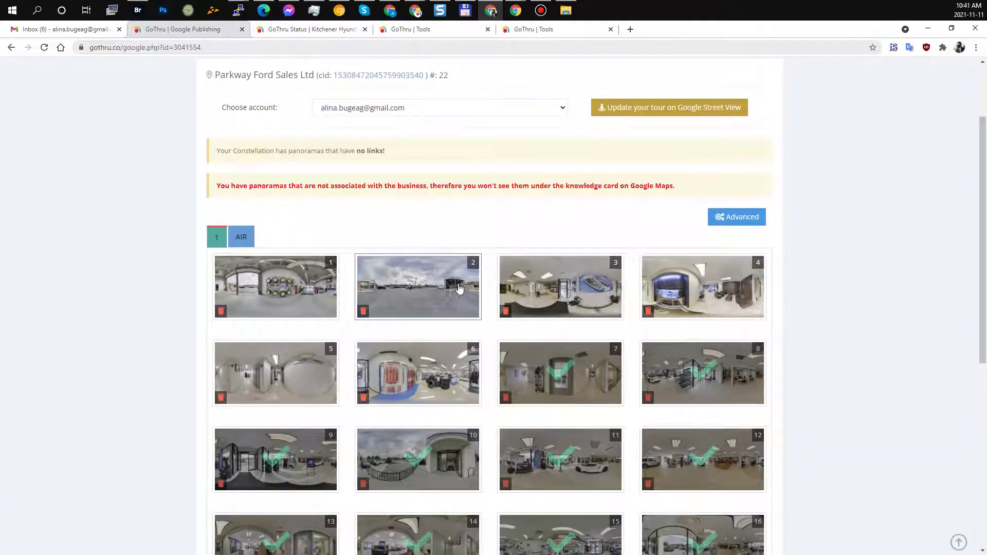
scroll(452, 287, "down", 2)
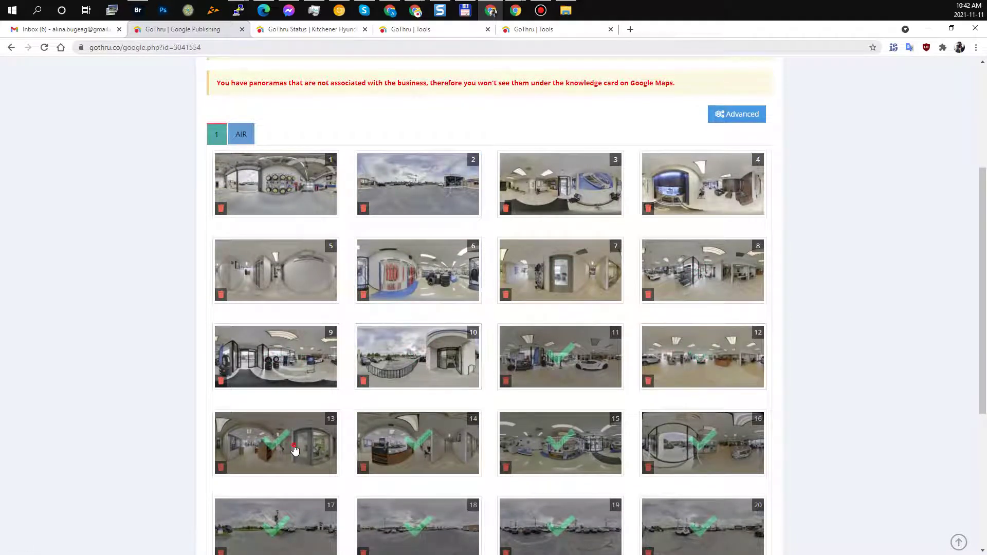
scroll(212, 160, "up", 4)
scroll(465, 438, "down", 5)
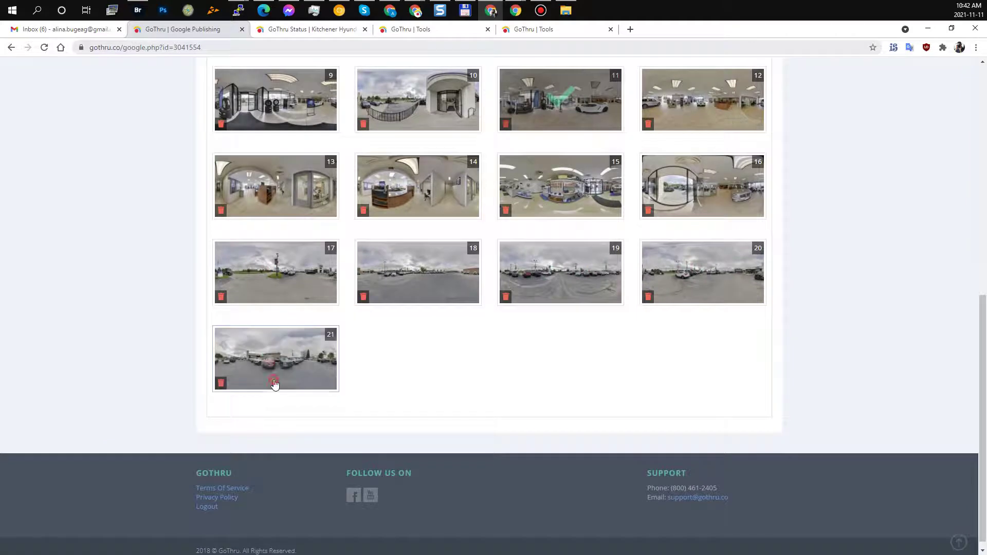
Step: Look over the level 1 panorama thumbnails and the selected panorama 11 on the Parkway Ford Sales Ltd publishing page
scroll(308, 442, "up", 6)
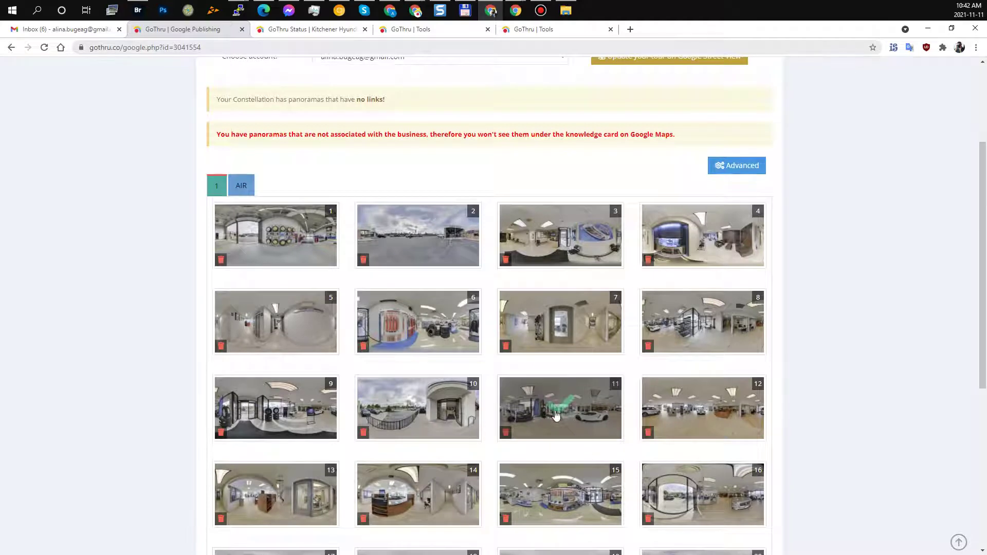
scroll(553, 418, "down", 2)
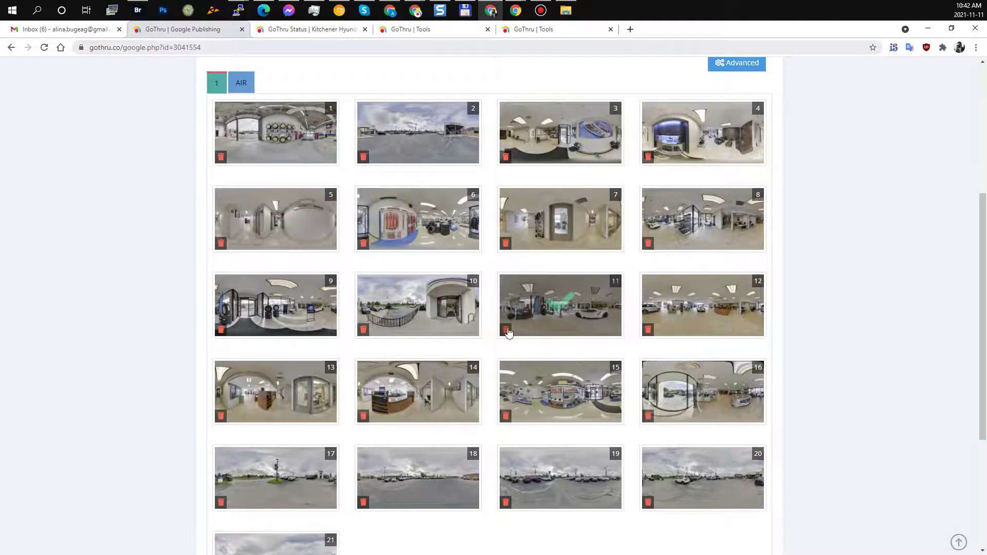
scroll(564, 338, "up", 2)
scroll(564, 340, "down", 2)
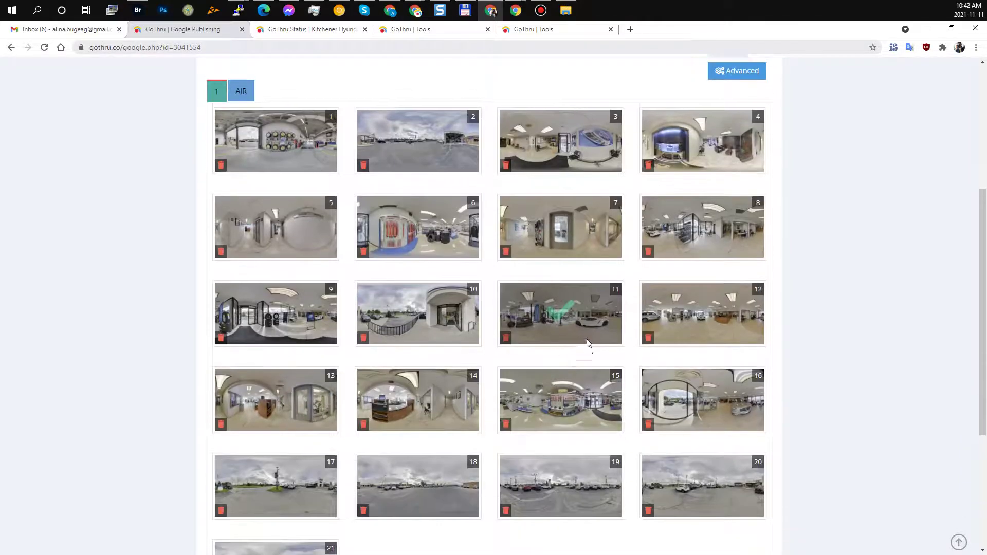
scroll(589, 341, "up", 4)
scroll(604, 354, "down", 3)
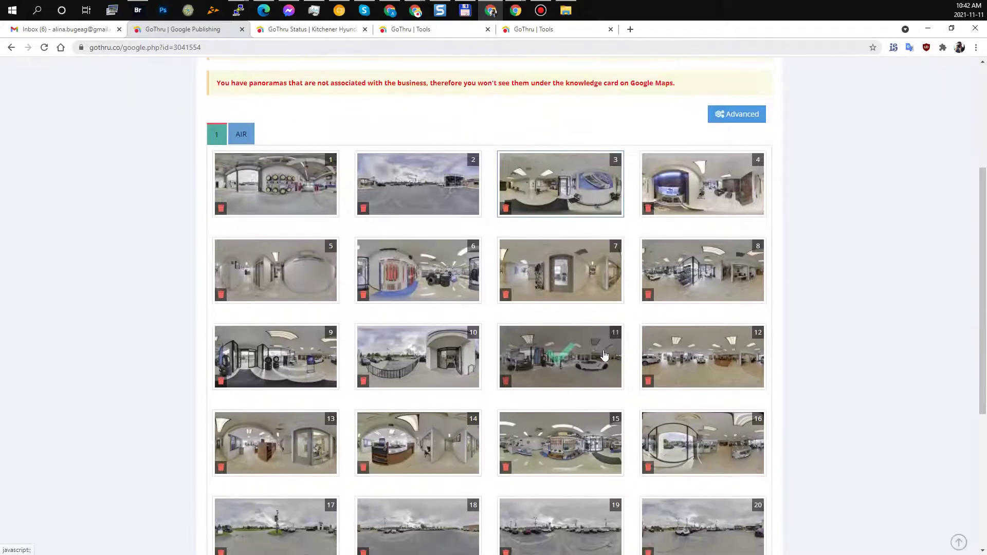
scroll(556, 375, "up", 4)
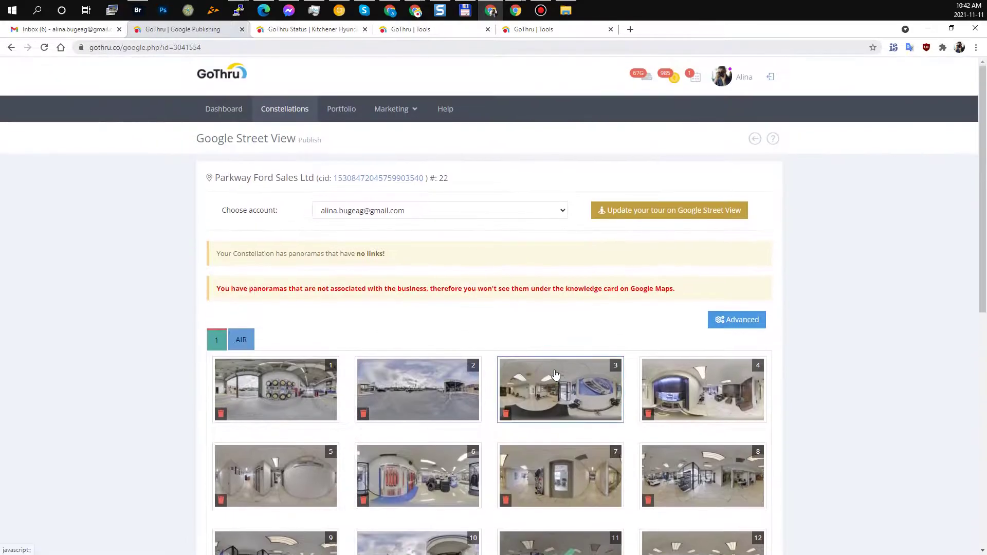
scroll(475, 328, "down", 3)
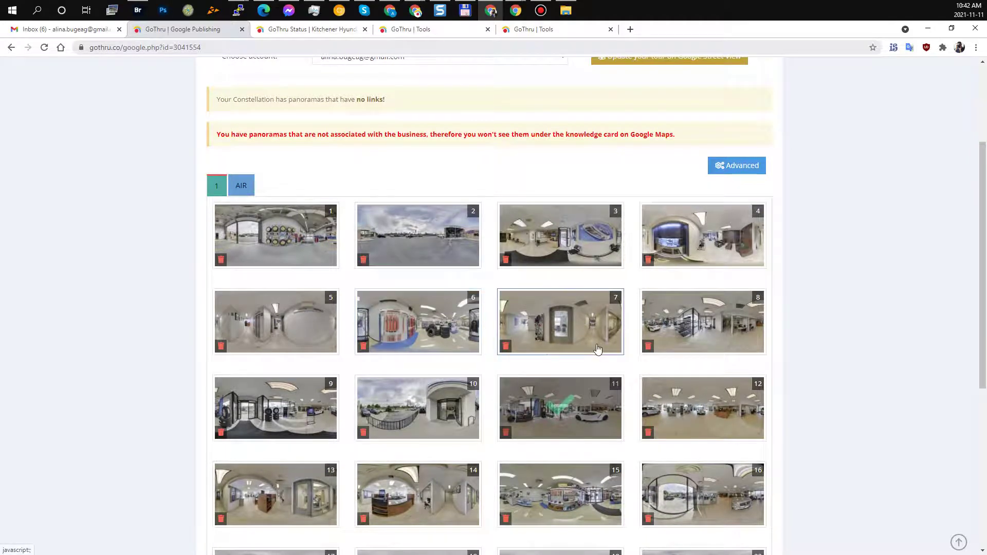
scroll(596, 344, "down", 1)
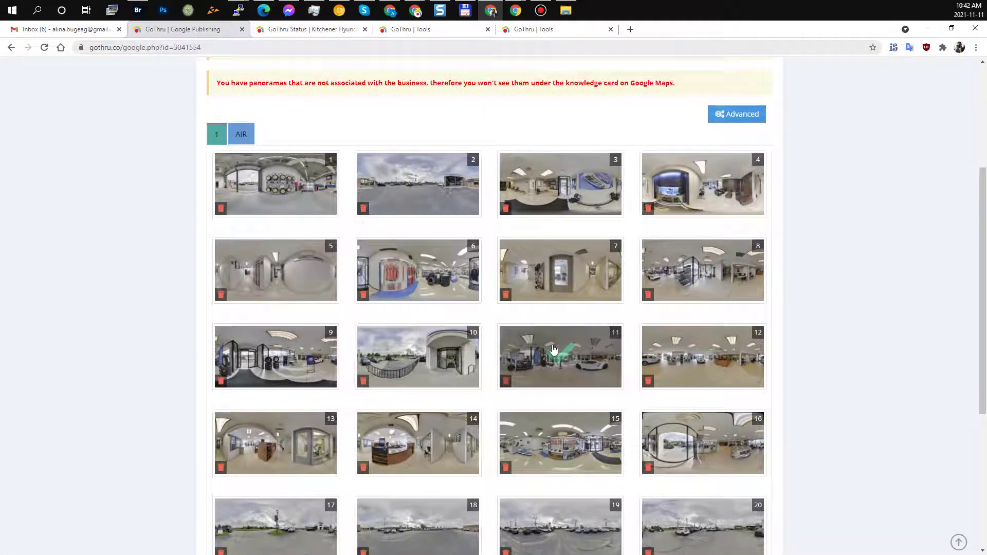
scroll(539, 350, "up", 4)
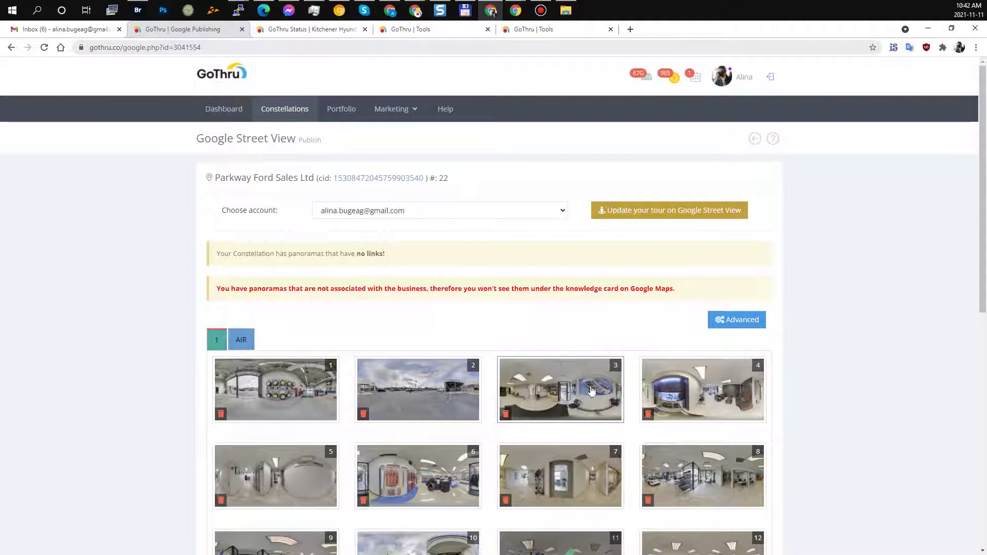
Step: Open the Parkway Ford Sales Ltd tour's Edit page and try to recenter panorama 2 on the dealership building with the Panorama Centering Tool
left_click(755, 138)
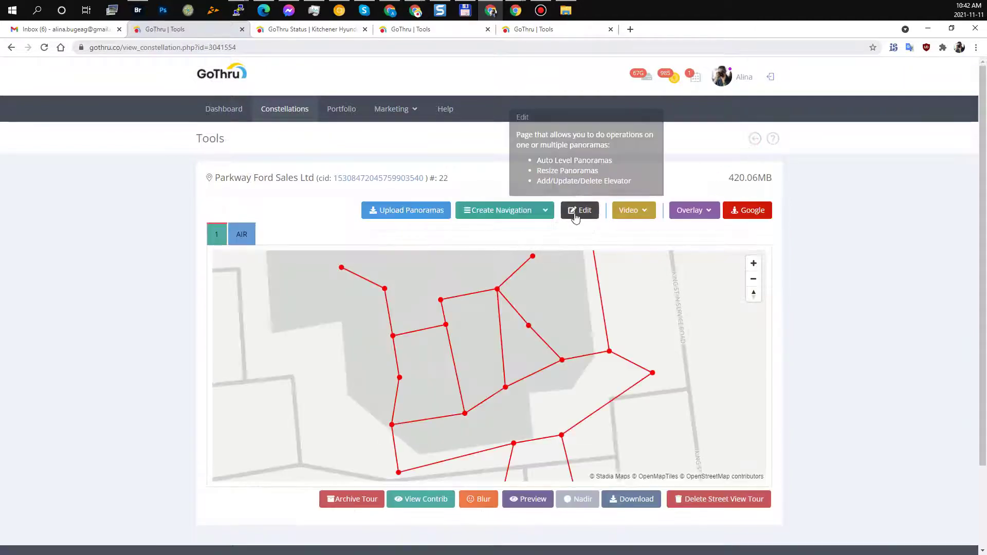
left_click(577, 210)
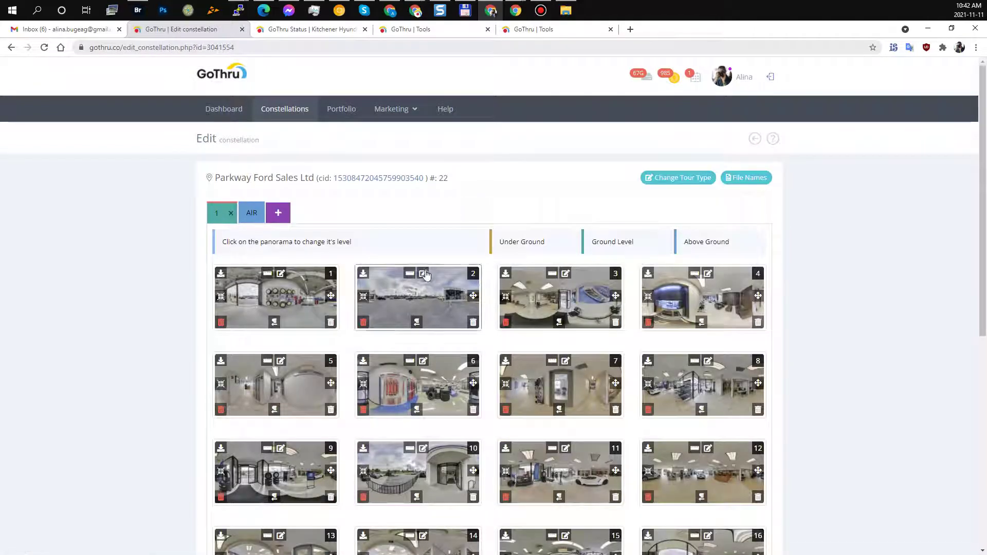
left_click(422, 276)
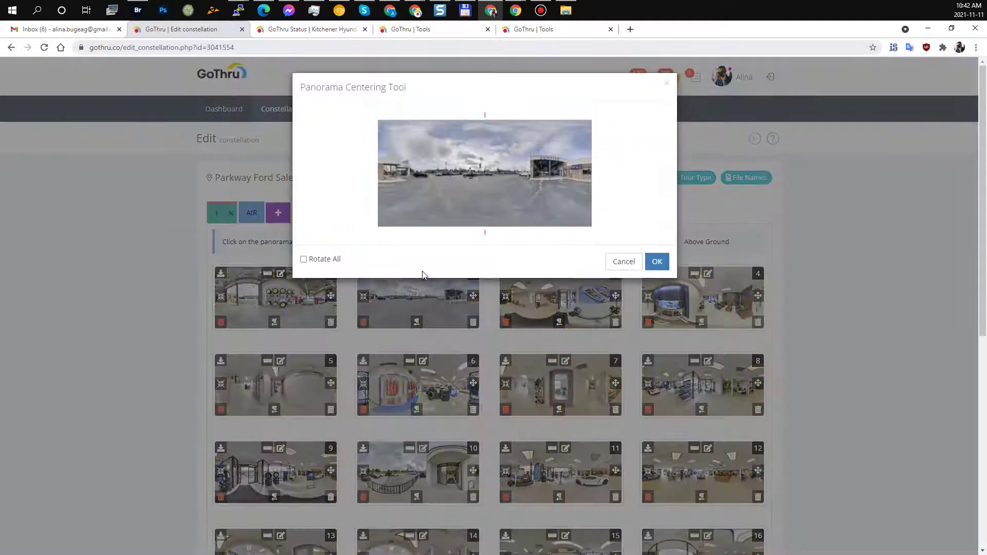
left_click_drag(527, 207, 448, 204)
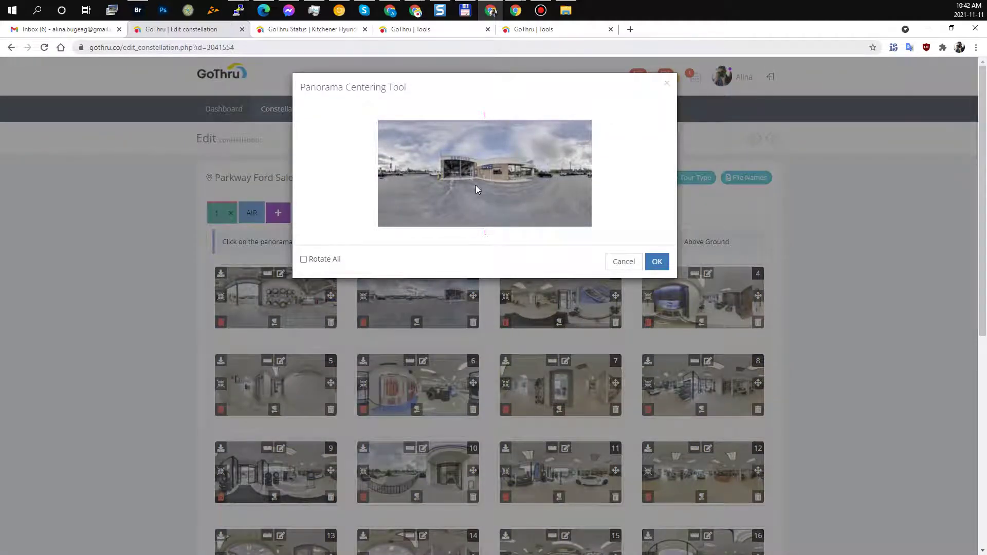
left_click(623, 263)
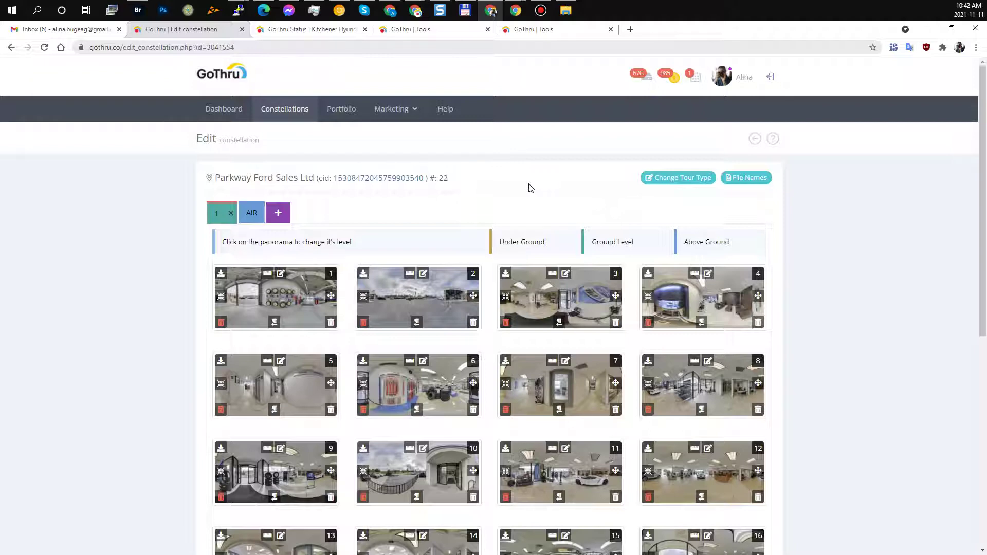
Step: Look through the panoramas on the Edit page and view the Rename Listing dialog of Parkway Ford Sales Ltd
scroll(547, 192, "down", 4)
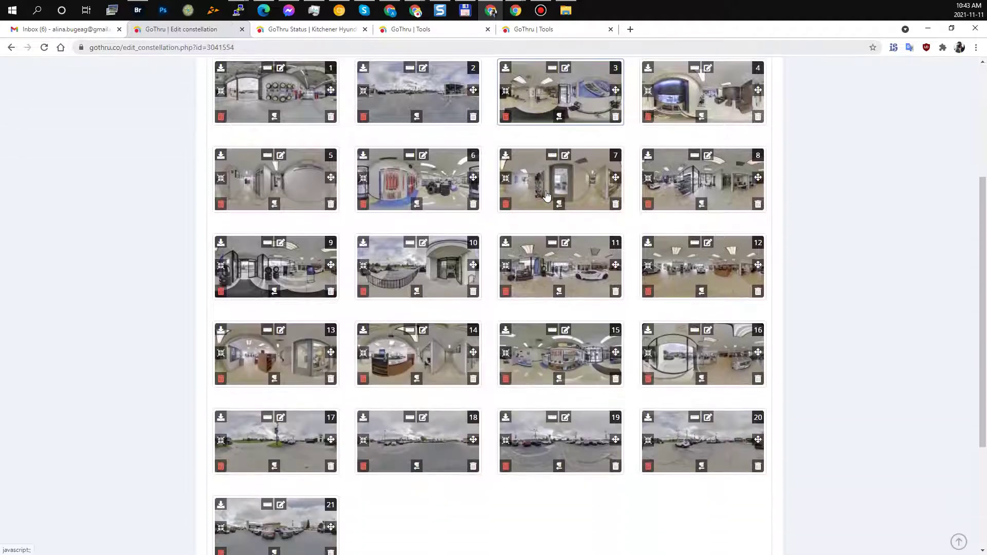
scroll(550, 199, "up", 4)
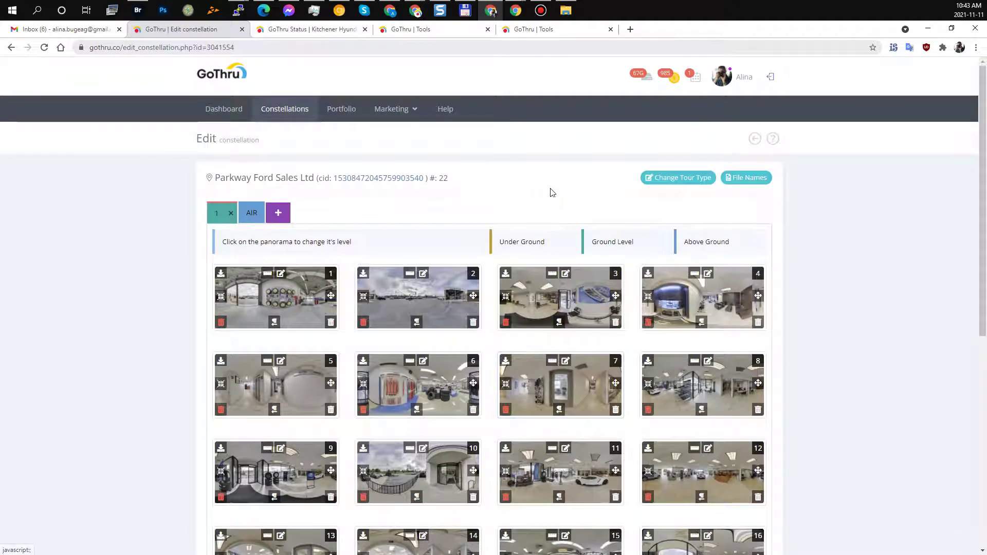
left_click_drag(546, 183, 272, 192)
left_click(242, 180)
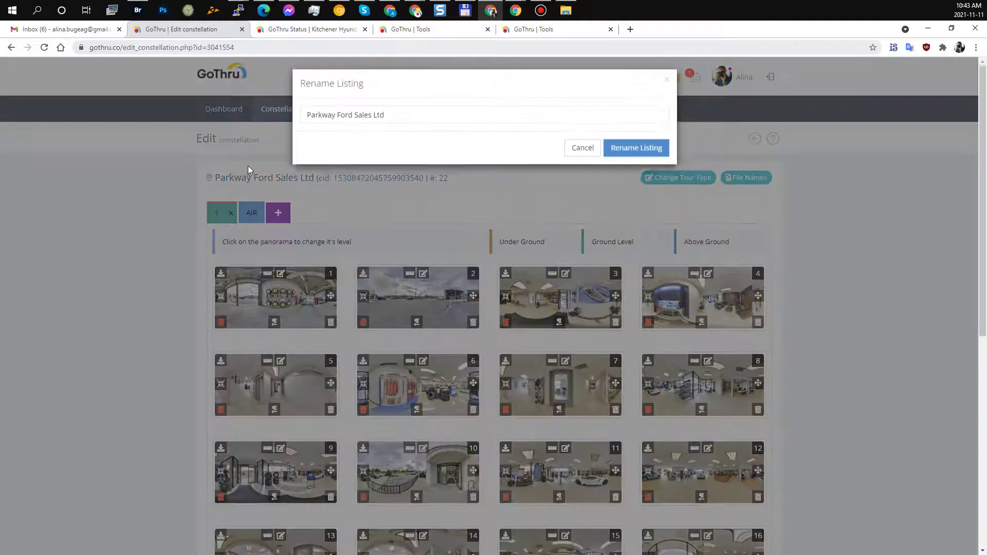
left_click(584, 152)
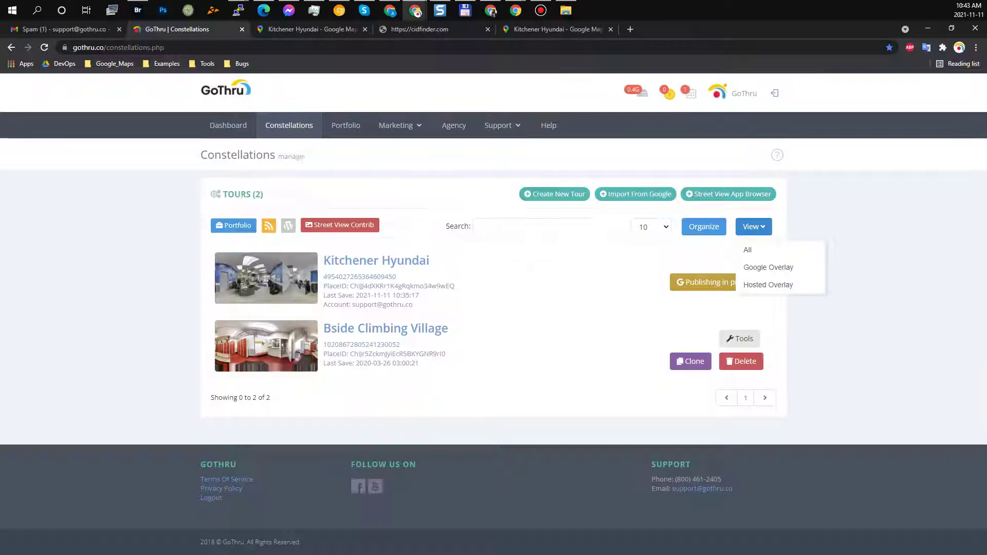
Step: Check the Kitchener Hyundai tour's publishing progress twice in the Constellations manager, closing the progress window each time
left_click(656, 241)
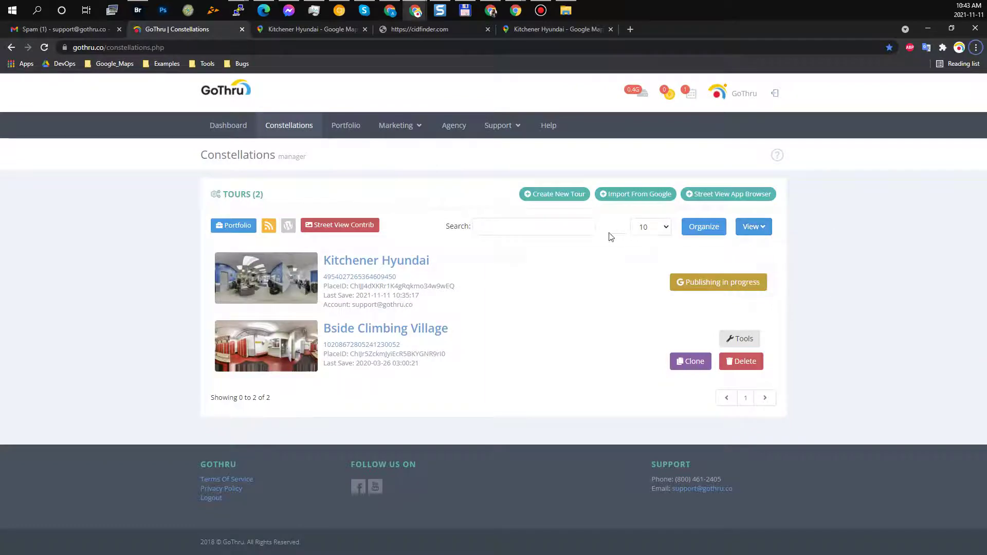
left_click(716, 283)
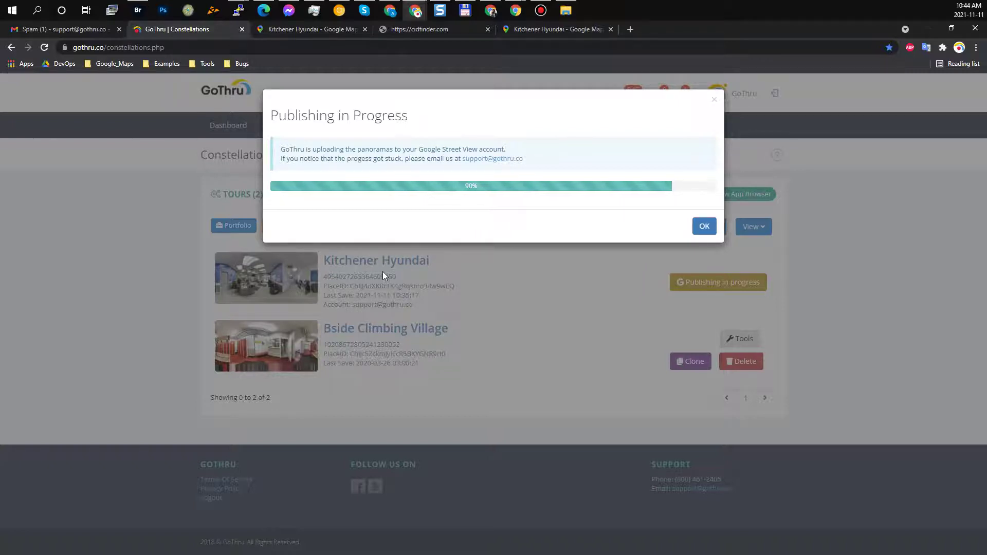
left_click(704, 227)
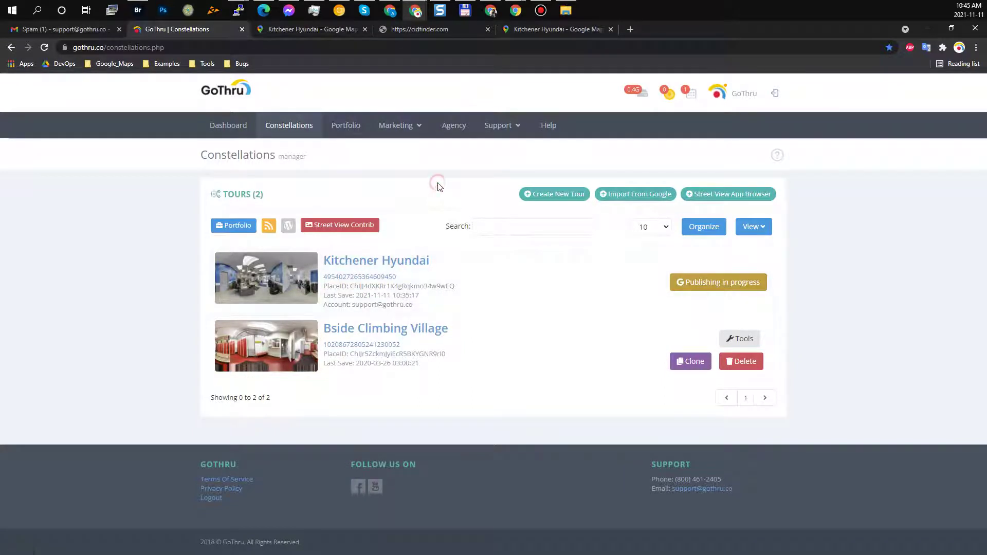
left_click(724, 282)
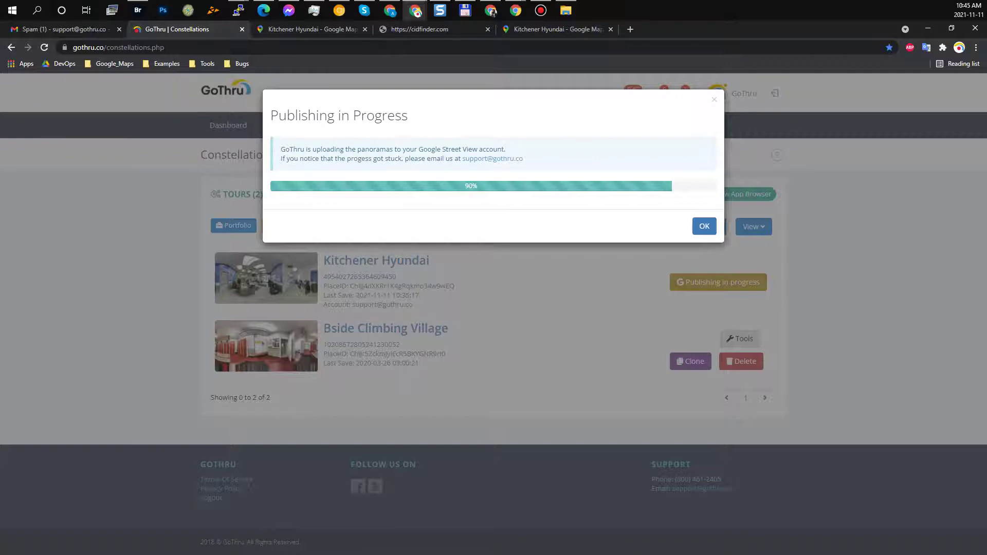
left_click_drag(986, 56, 986, 103)
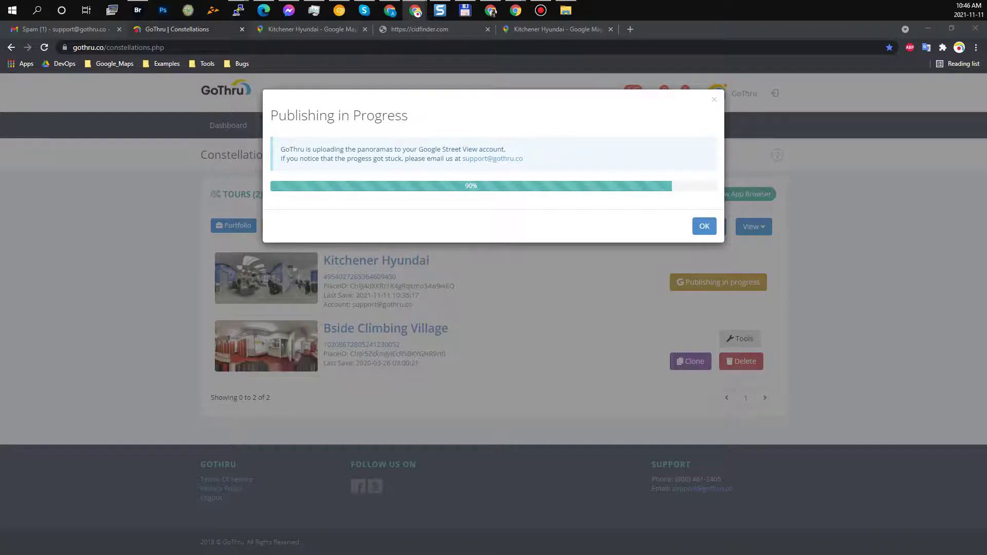
left_click(705, 229)
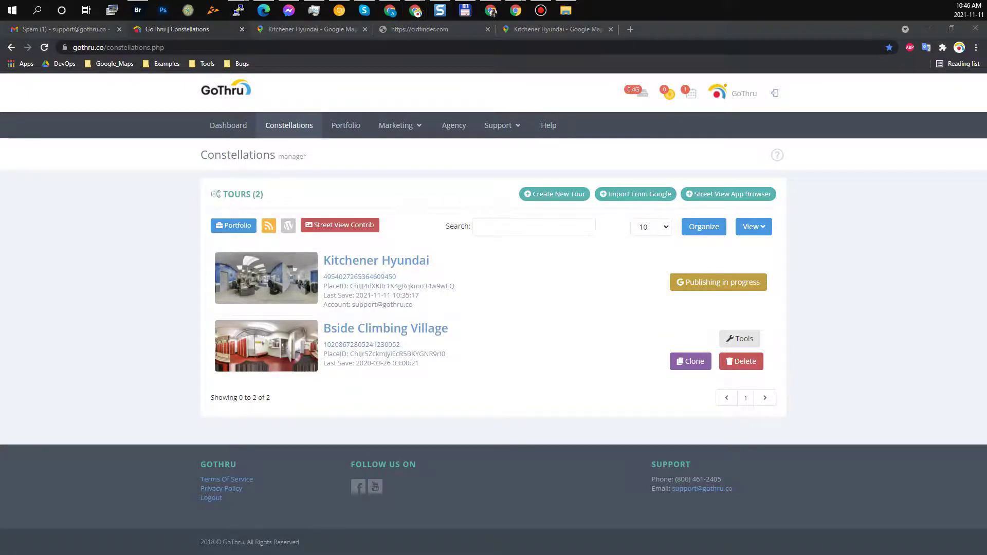
Step: Switch back to the other account's browser window and return from the Edit page to the Parkway Ford Sales Ltd Google publishing page
key("alt+Tab")
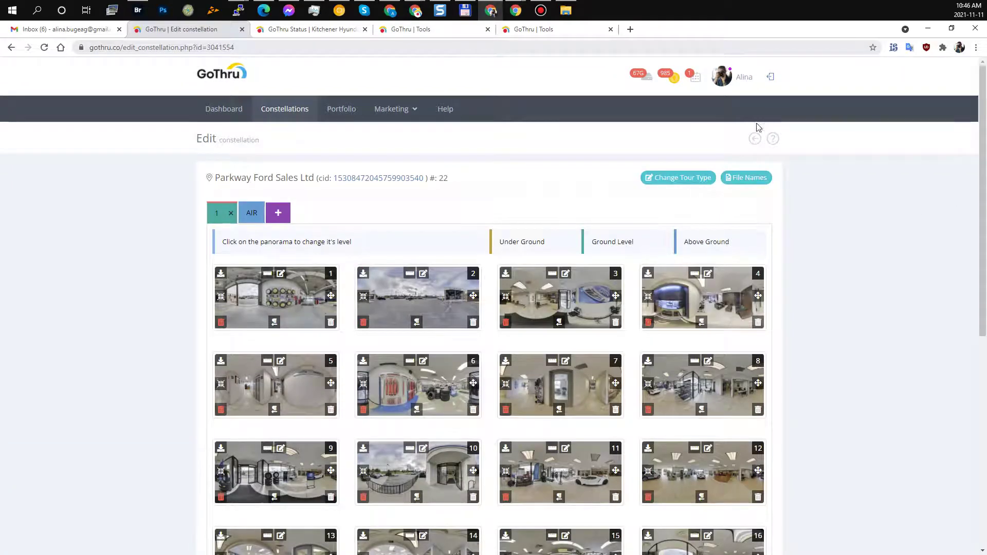
left_click(755, 139)
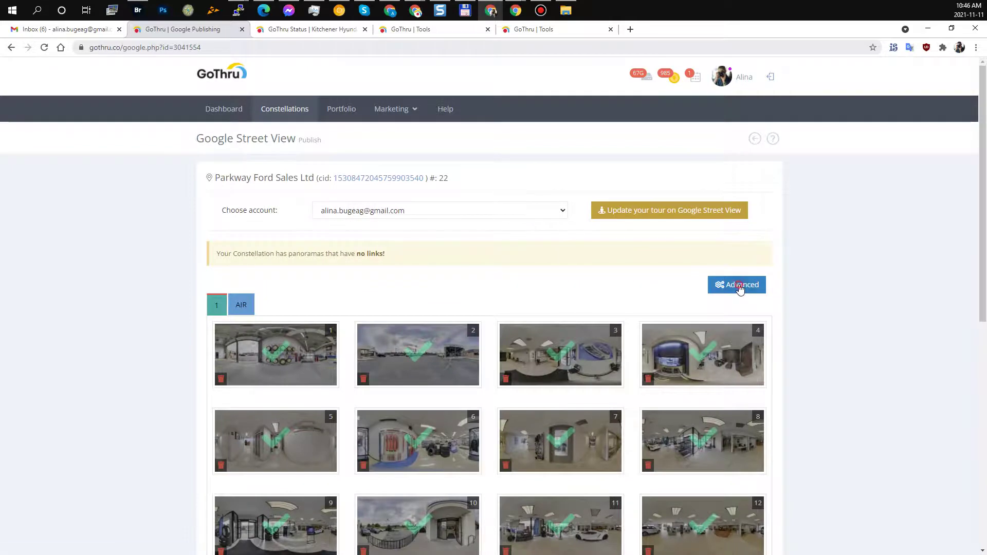
Step: Try toggling the Remove Exif Data option in the publishing page's Advanced Settings
left_click(740, 289)
left_click(343, 124)
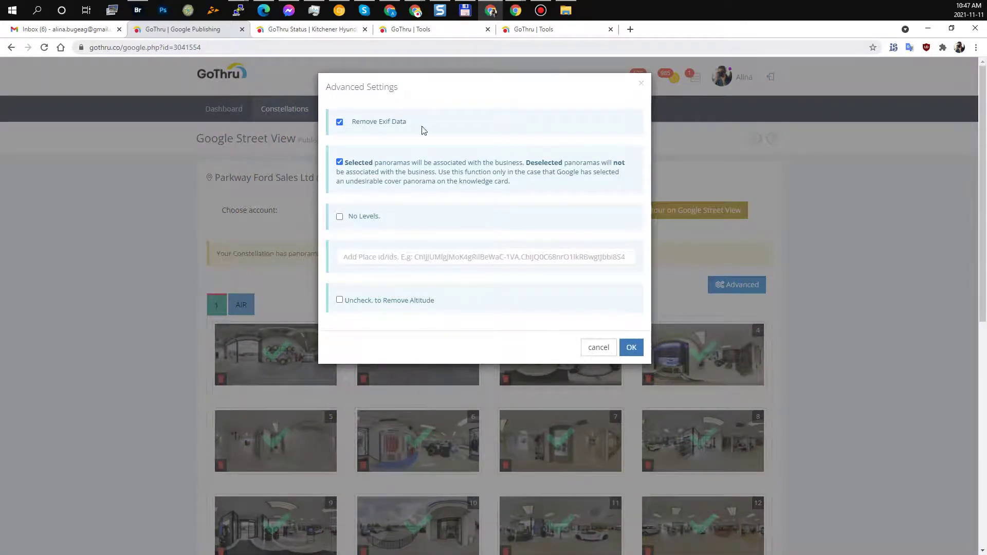
left_click(339, 122)
left_click(630, 347)
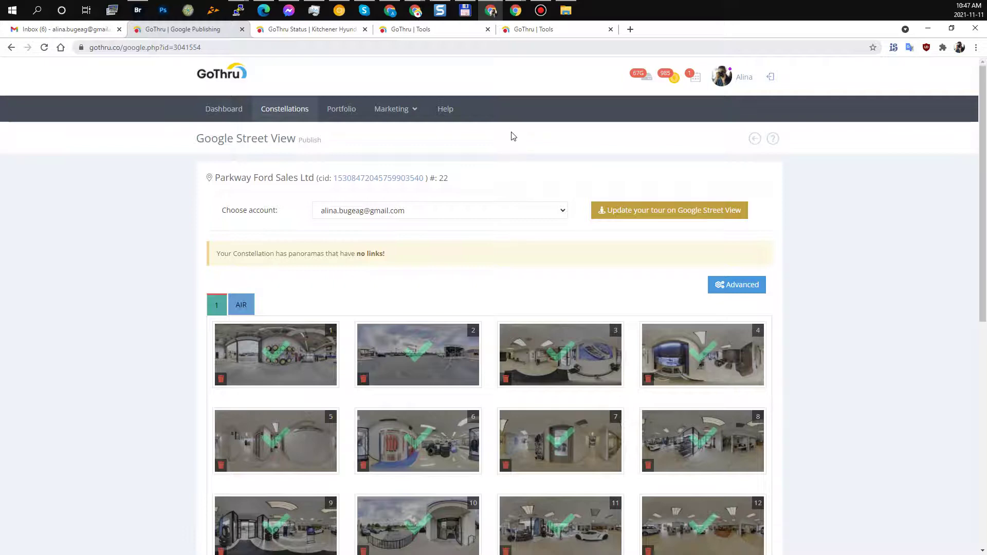
scroll(513, 136, "down", 1)
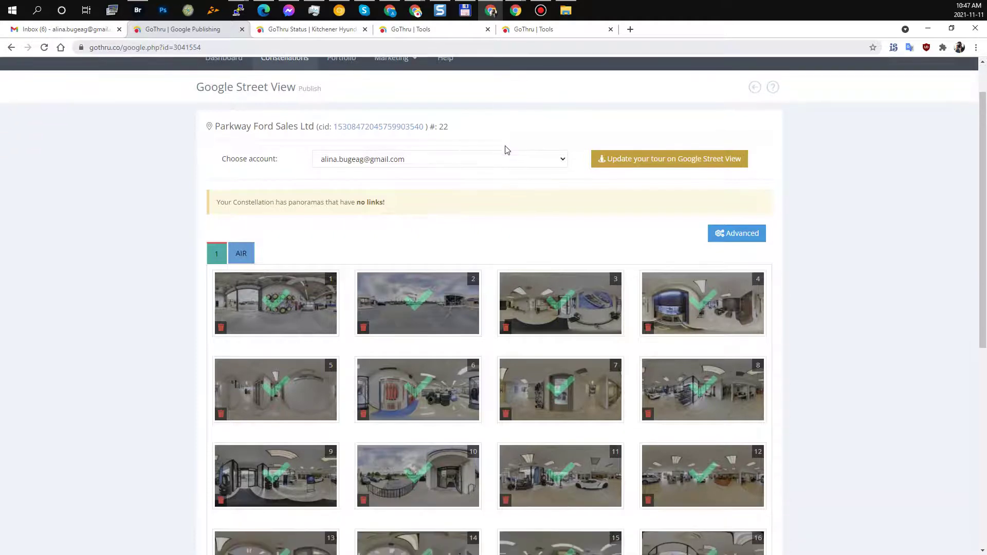
scroll(506, 149, "up", 1)
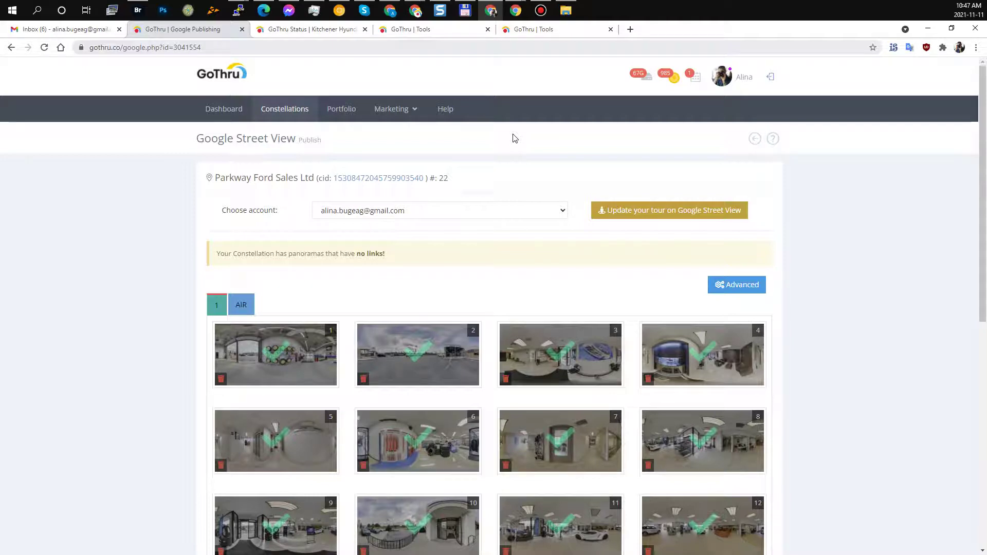
left_click(758, 289)
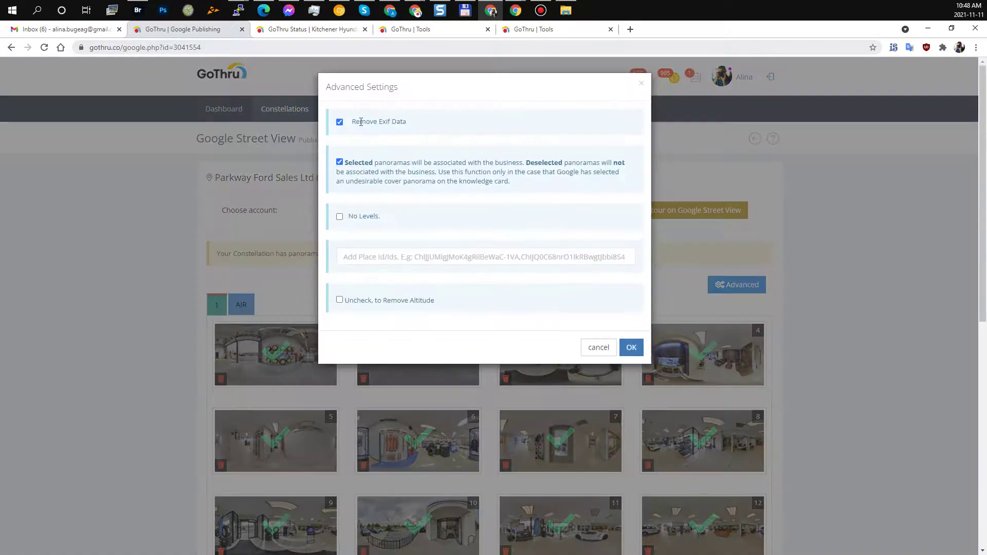
left_click(340, 122)
left_click(631, 347)
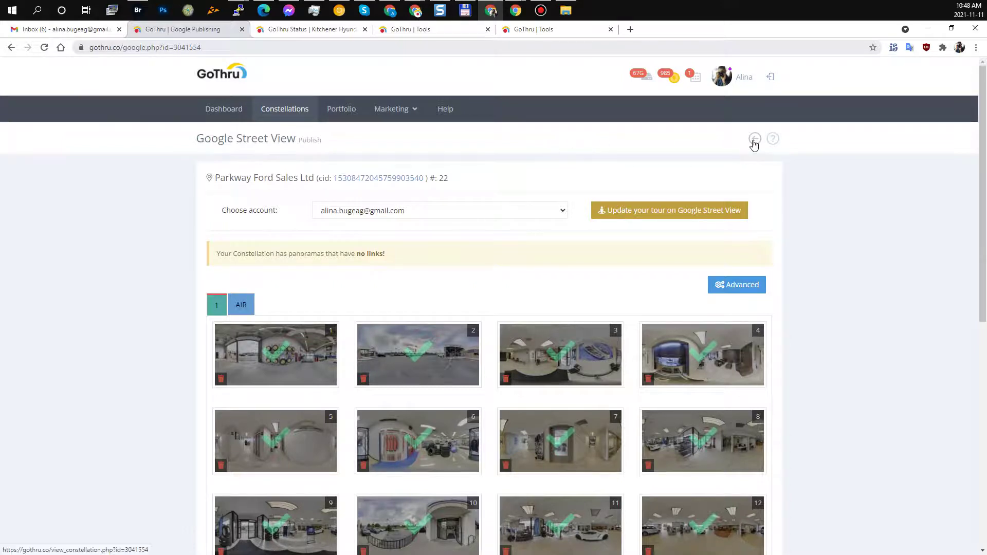
Step: In the Advanced Settings, uncheck the option associating selected panoramas with the business, and check No Levels and the altitude option
left_click(732, 286)
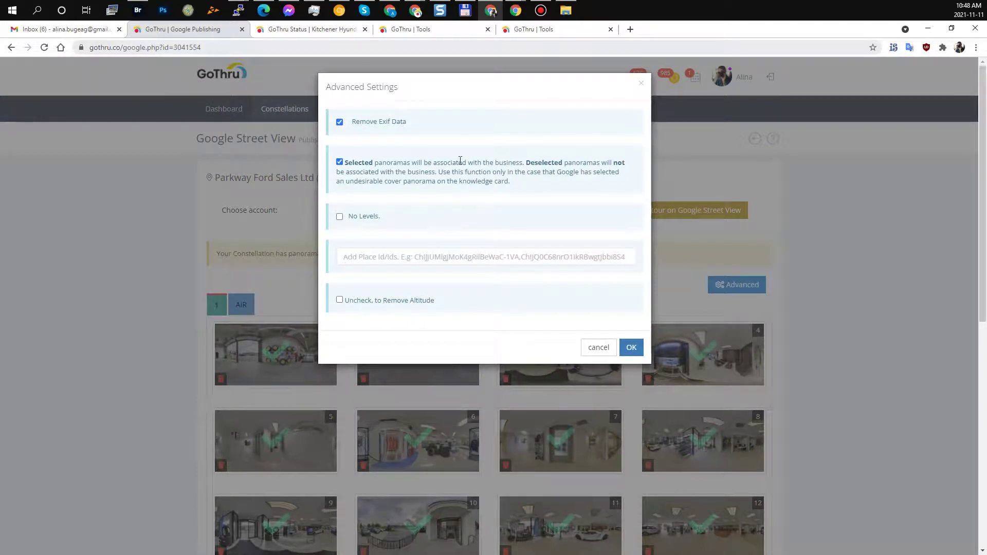
left_click(340, 162)
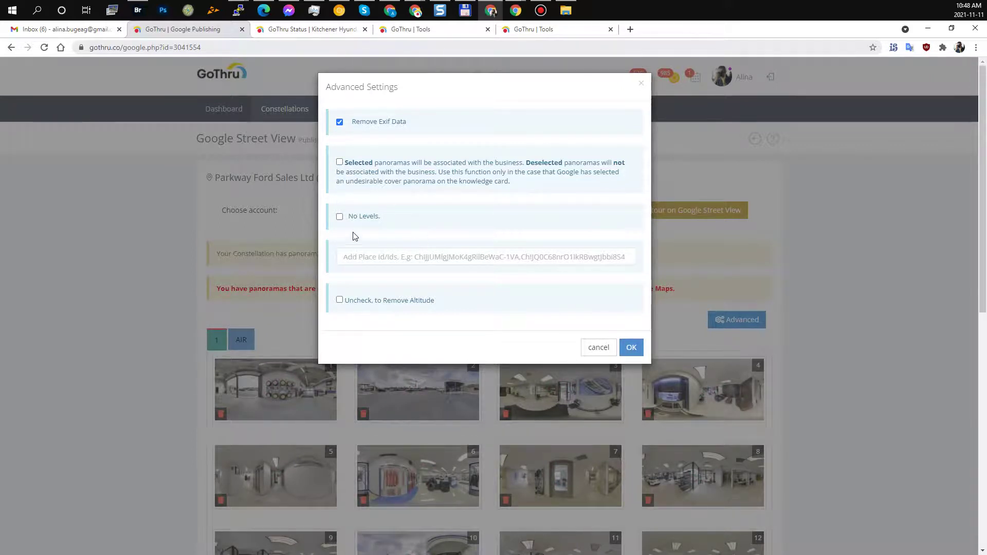
left_click(340, 216)
left_click(339, 300)
Step: Examine the wording of the "Uncheck, to Remove Altitude" option in the Advanced Settings
mouse_move(440, 306)
left_mouse_down()
mouse_move(349, 301)
mouse_move(458, 304)
left_mouse_up()
left_click(348, 302)
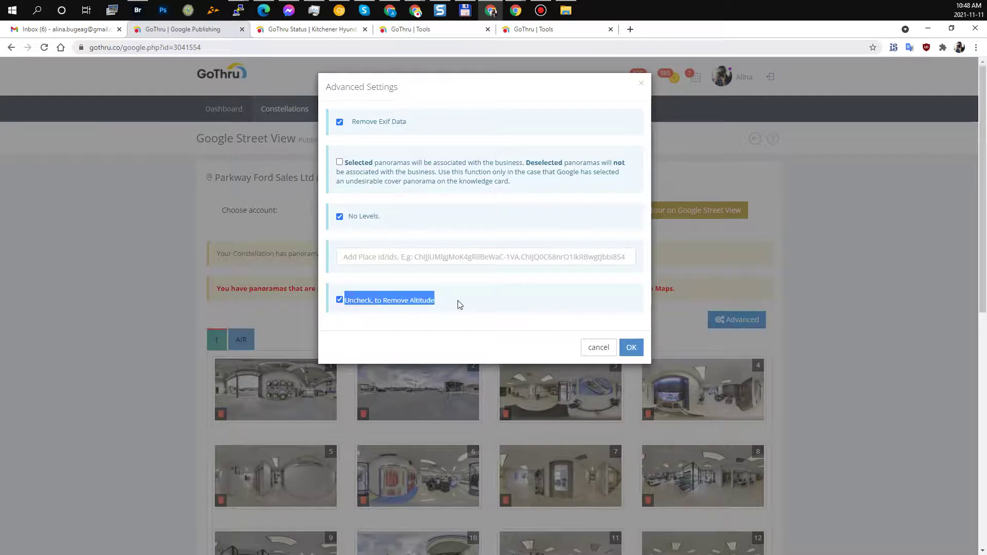
left_click(458, 302)
left_click_drag(365, 302, 453, 304)
left_click(445, 300)
left_click(416, 303)
left_click_drag(381, 299, 443, 304)
left_click(441, 304)
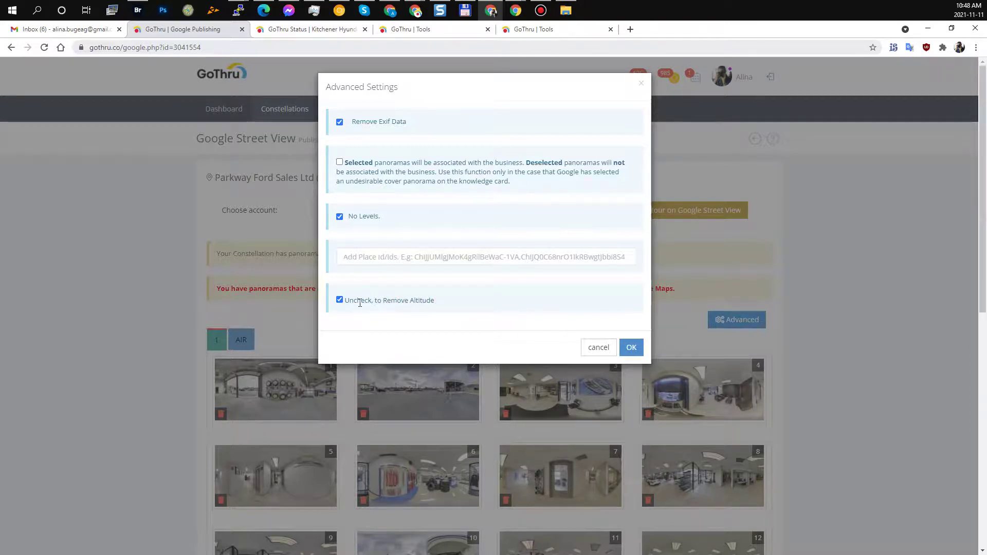
Step: Review the text of the altitude removal option again, highlighting its wording
left_click_drag(379, 300, 436, 304)
left_click(456, 307)
left_click_drag(447, 301, 359, 304)
mouse_move(442, 302)
left_mouse_down()
mouse_move(348, 298)
mouse_move(456, 304)
left_mouse_up()
left_click(484, 307)
left_click_drag(439, 303, 365, 301)
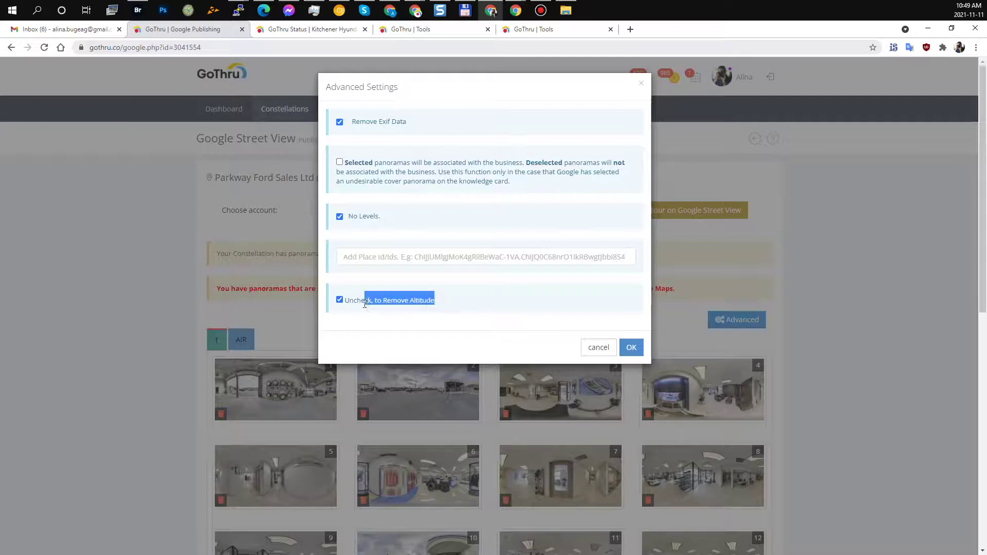
Step: Discard the changes in the Advanced Settings and return to the Parkway Ford Sales Ltd Tools page
left_click(598, 347)
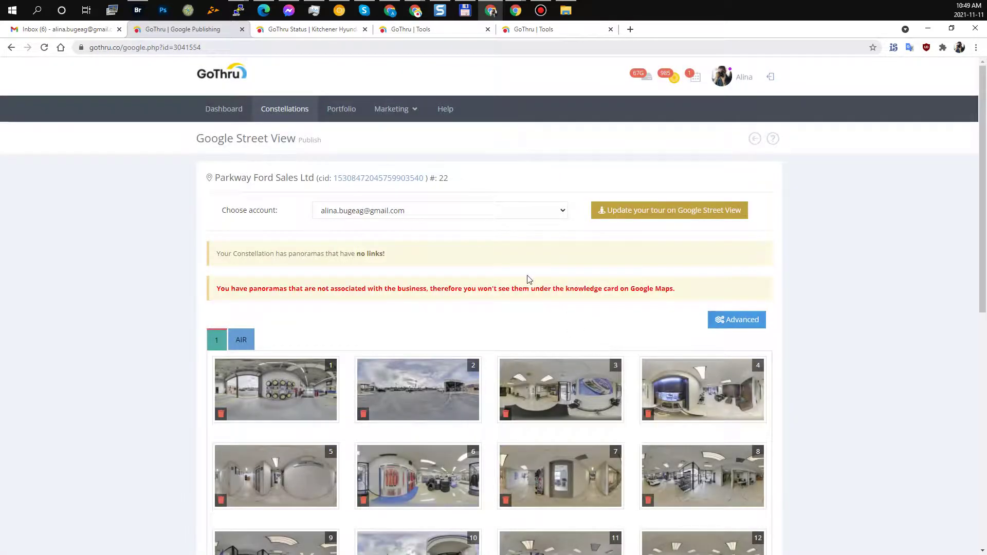
left_click(754, 137)
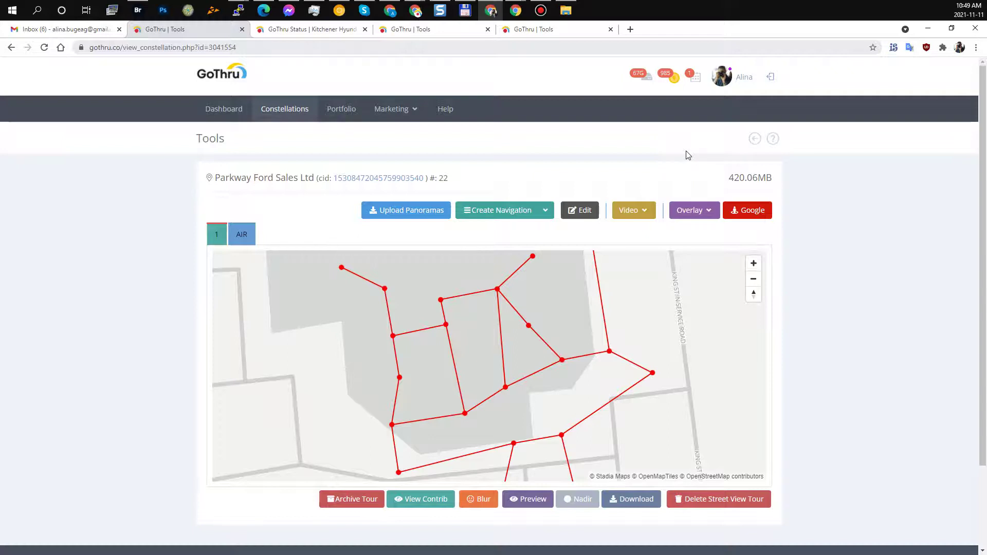
left_click(657, 159)
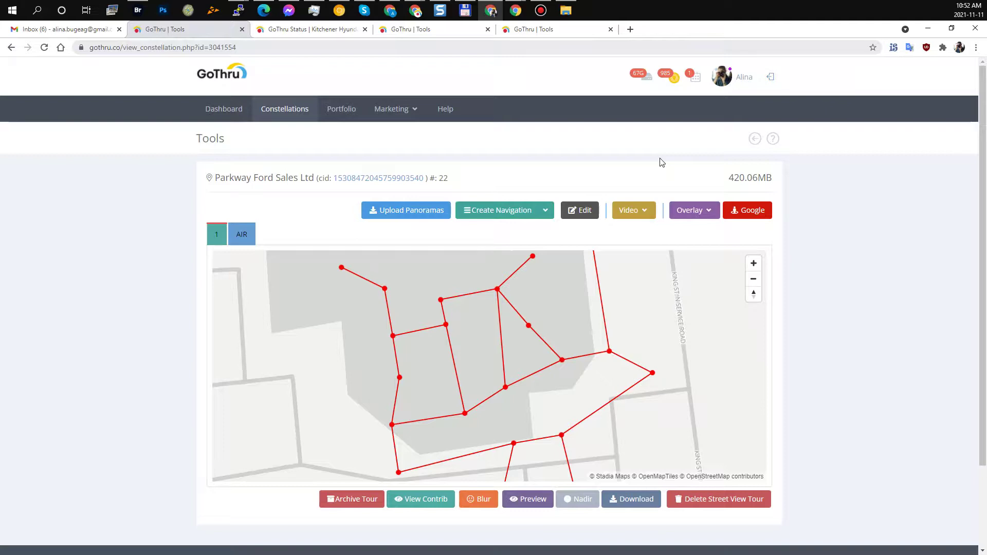
Step: Open the Parkway Ford Sales Ltd listing on Google Maps from its cid link and view its Street View & 360° photos
left_click(408, 178)
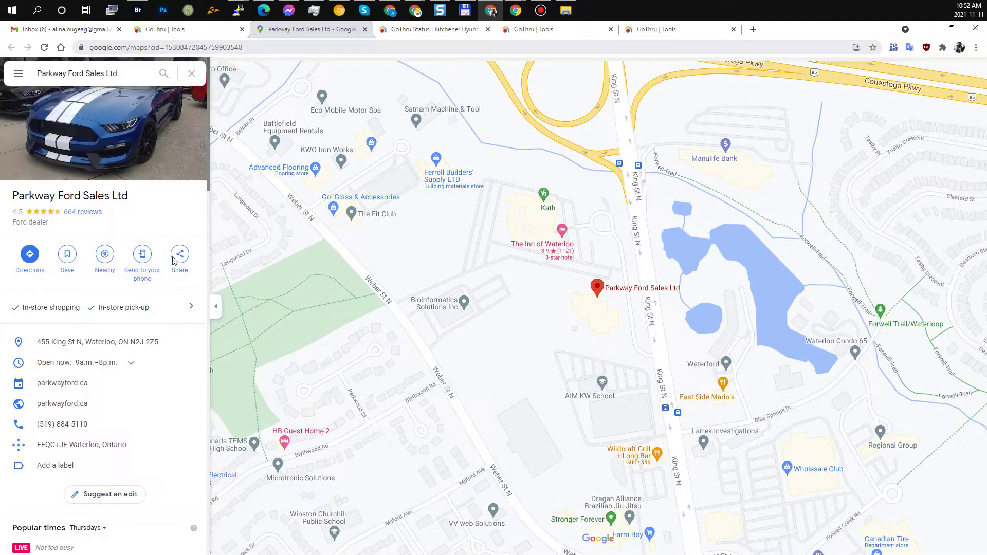
scroll(157, 393, "down", 3)
scroll(157, 393, "down", 2)
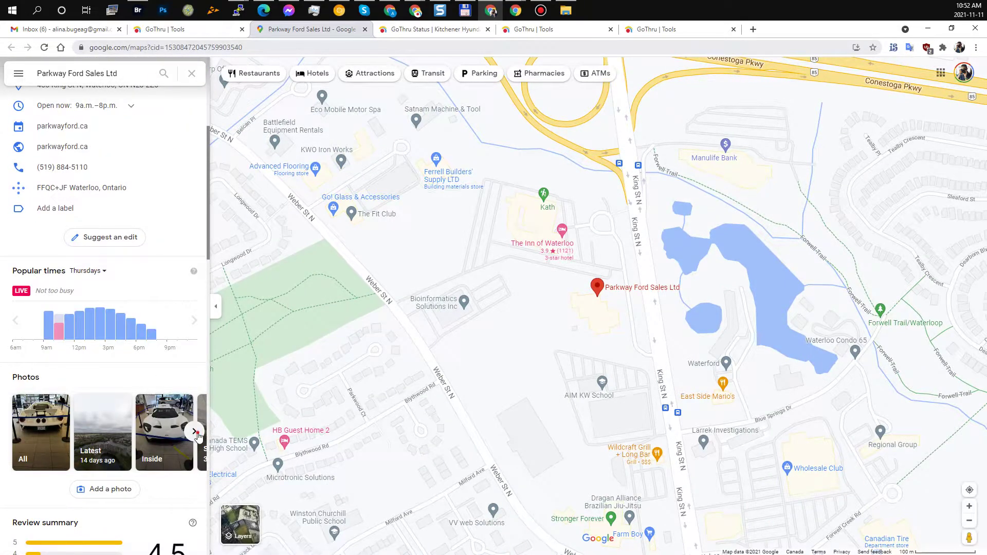
left_click(193, 431)
left_click(152, 439)
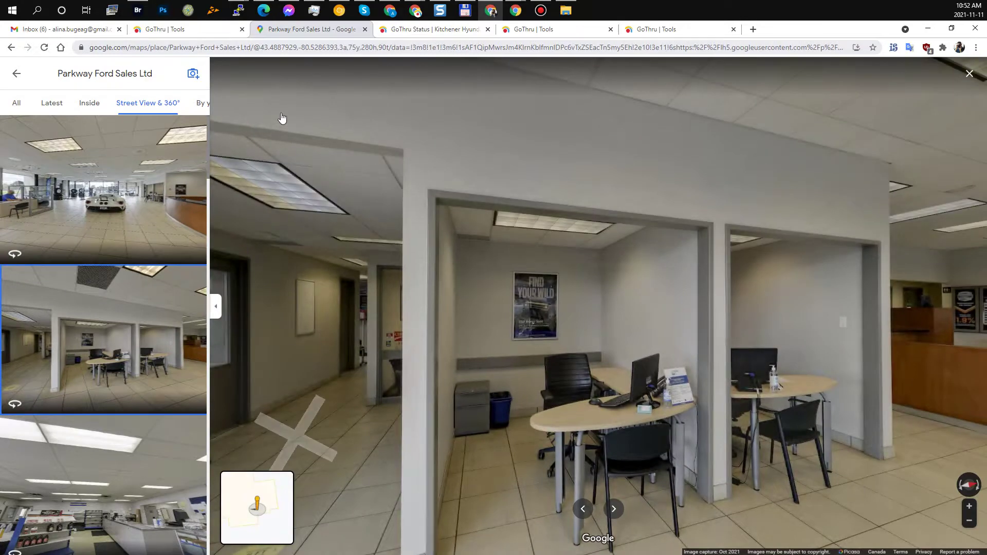
Step: Open the problem report form for the displayed office panorama and select Other as the reporting reason
left_click(299, 72)
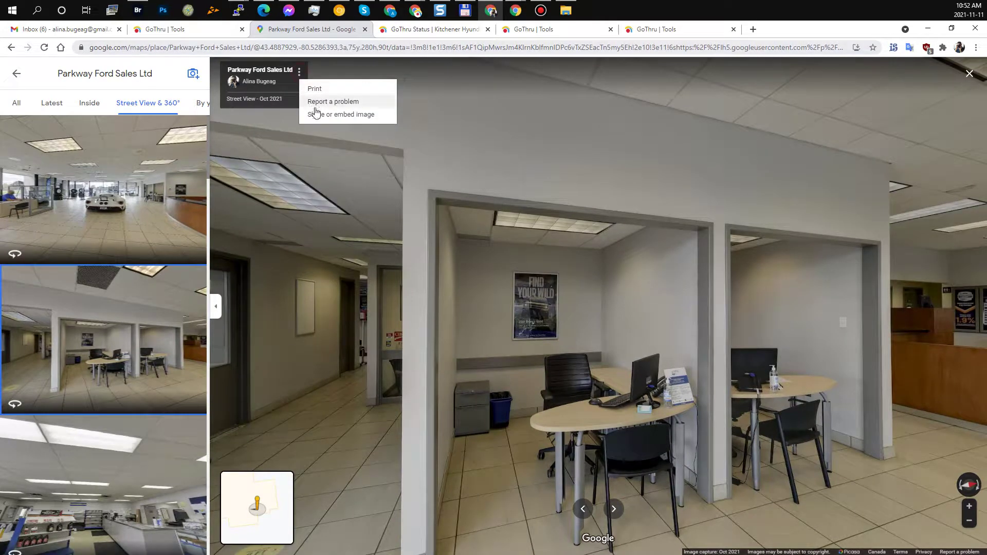
left_click(342, 102)
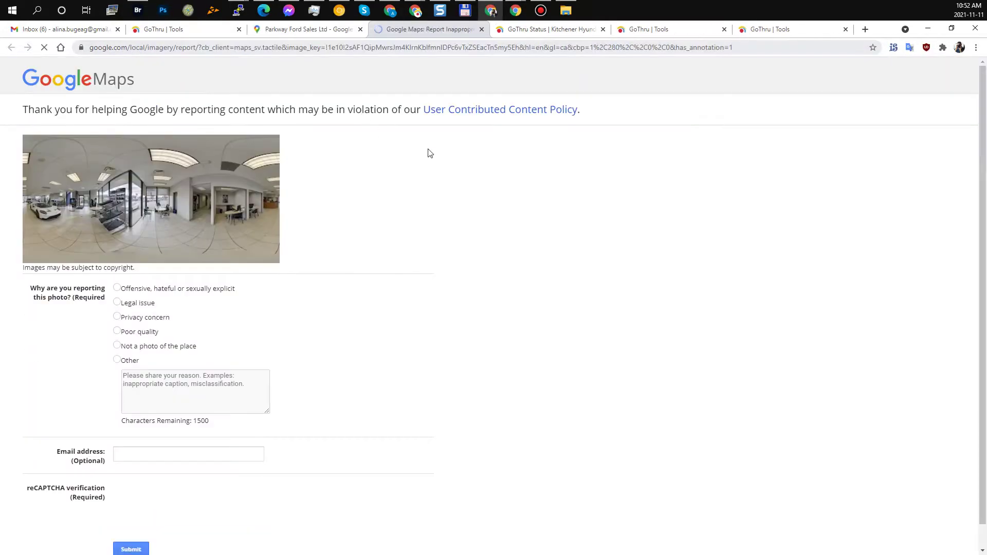
left_click(122, 362)
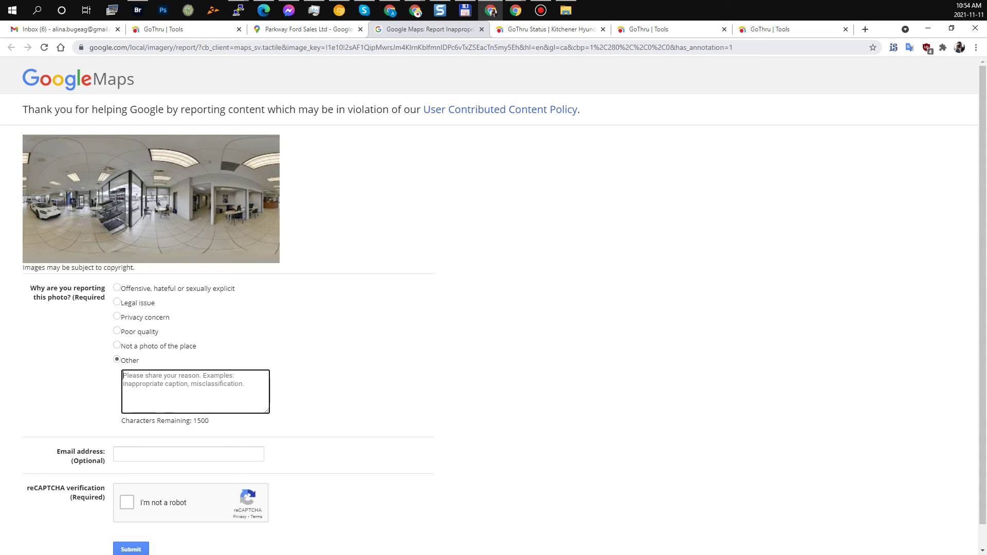
Step: Switch away from the Google Maps report form to the other account's browser window
left_click(490, 11)
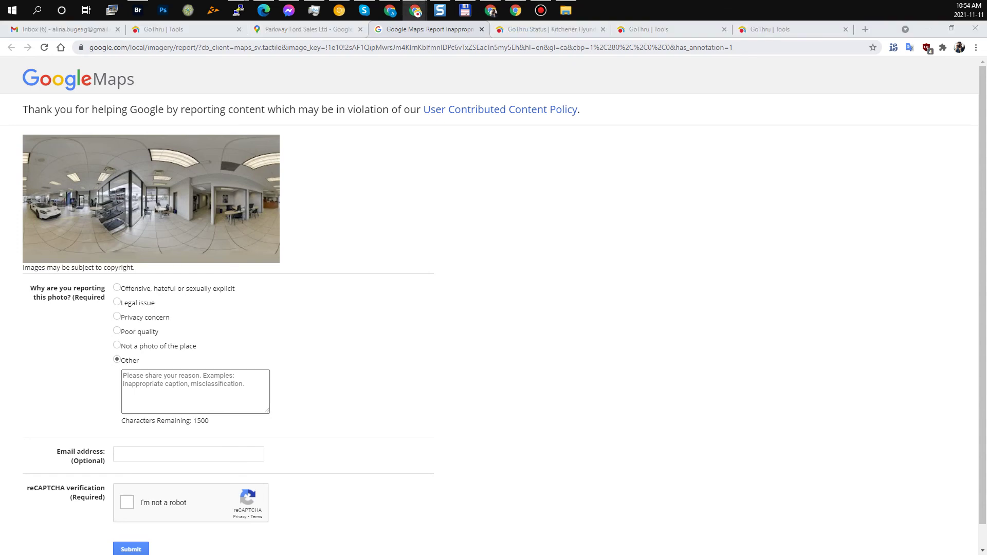